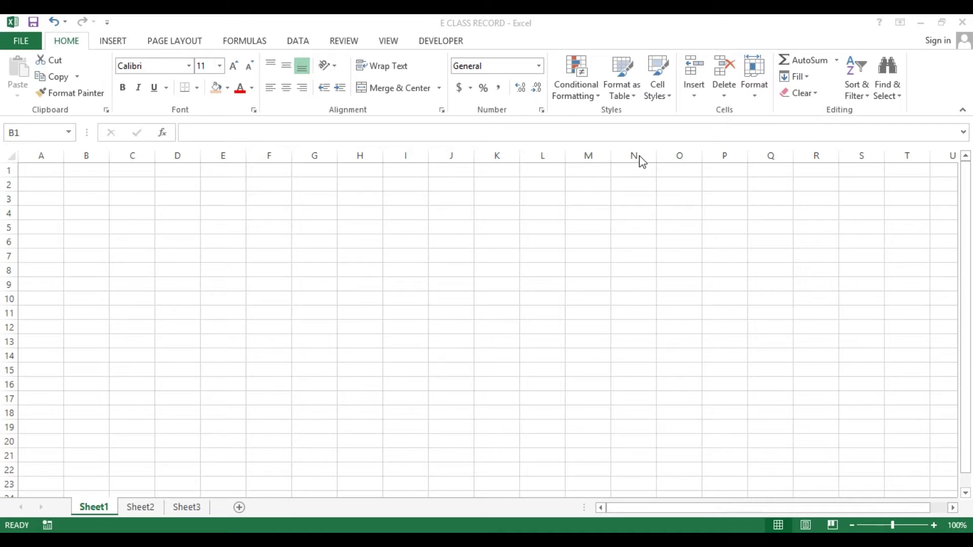
Enter the heading STUDENT'S NAMES in A8 and adjust column A's width
click(40, 270)
text(STUDEN)
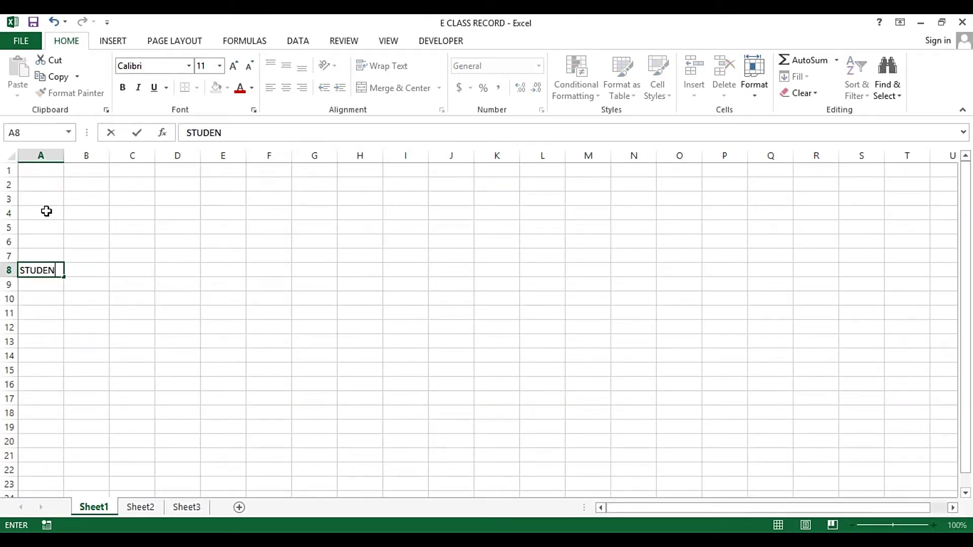
text(T'S nAMES)
key(BackSpace)
key(BackSpace)
key(BackSpace)
key(BackSpace)
key(BackSpace)
text(NAMES)
key(Return)
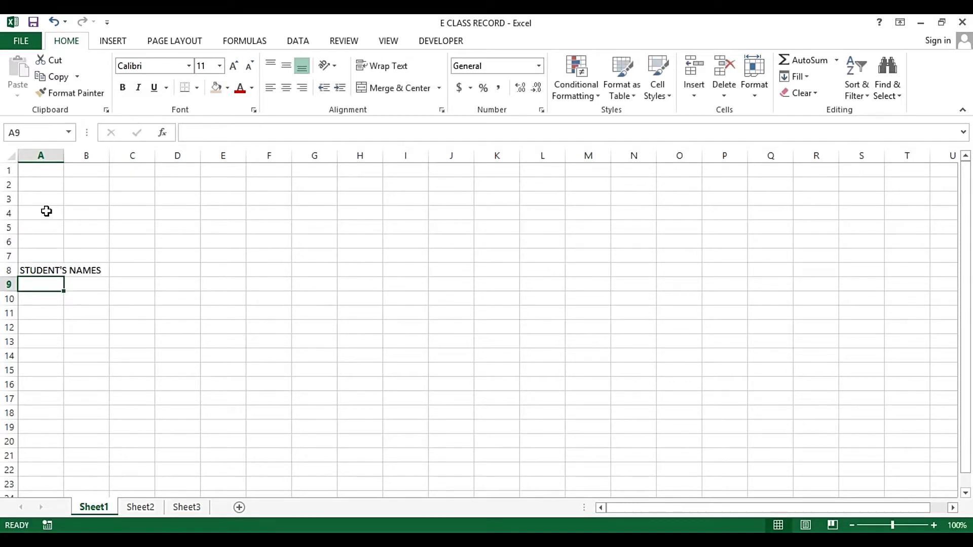
drag(64, 156, 124, 167)
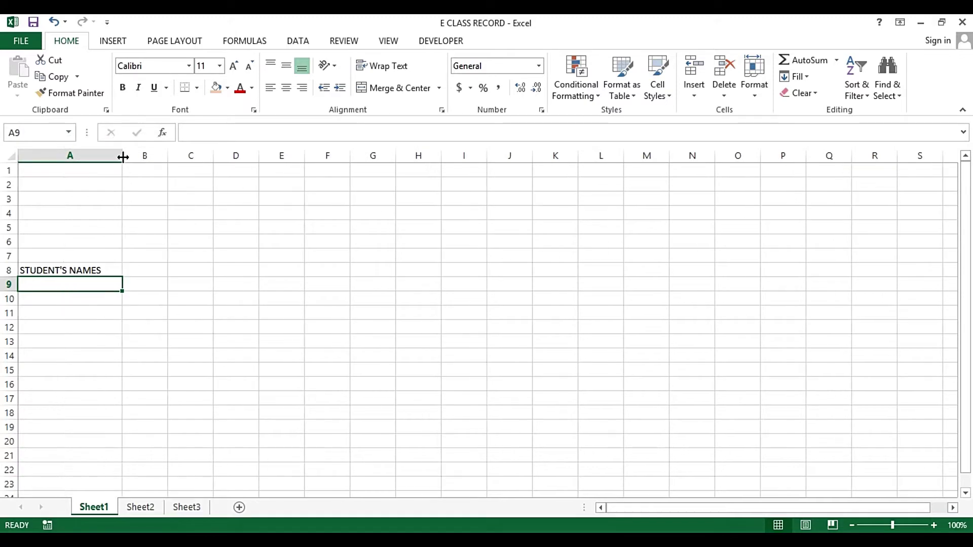
click(122, 156)
drag(63, 155, 50, 155)
scroll(69, 159, down, 2)
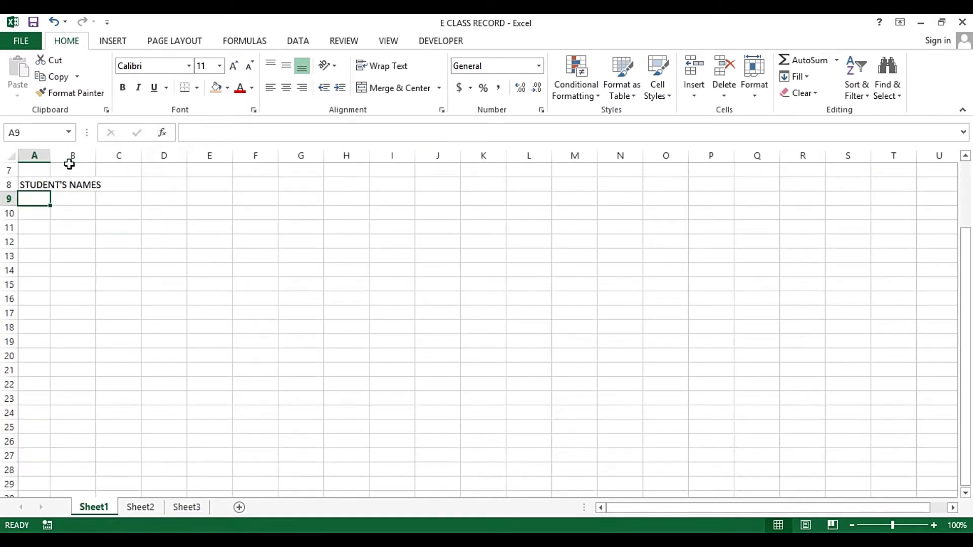
scroll(69, 164, up, 1)
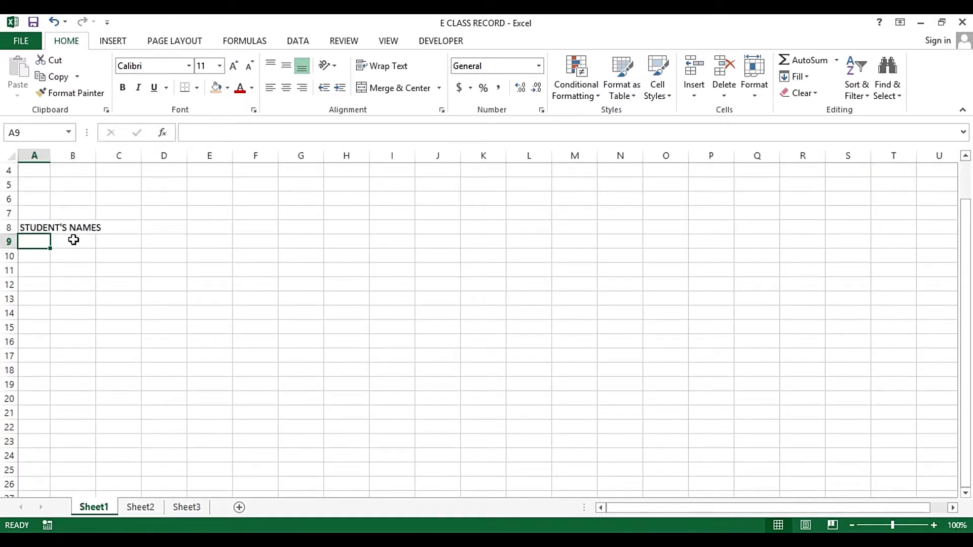
Type the group label Male in cell B12
key(Down)
key(Down)
key(Up)
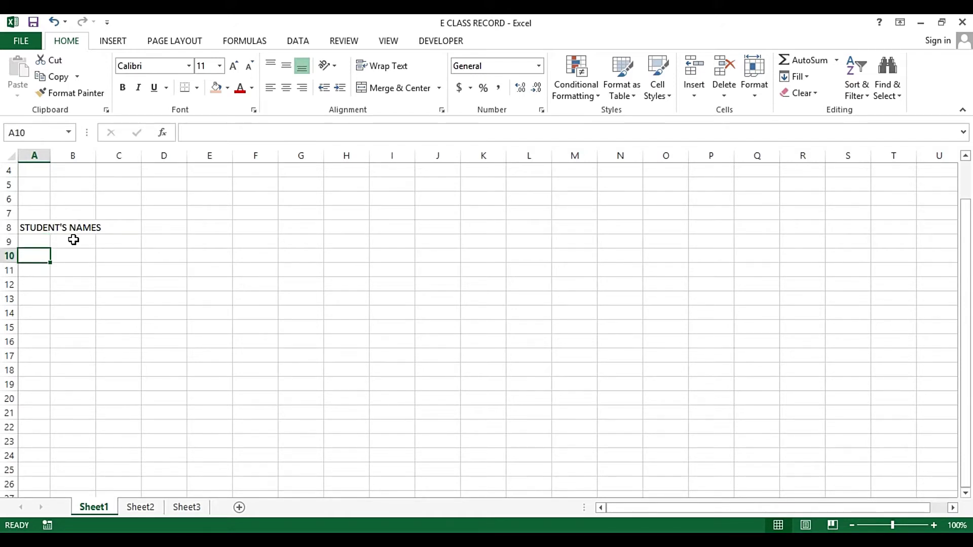
key(Down)
key(Down)
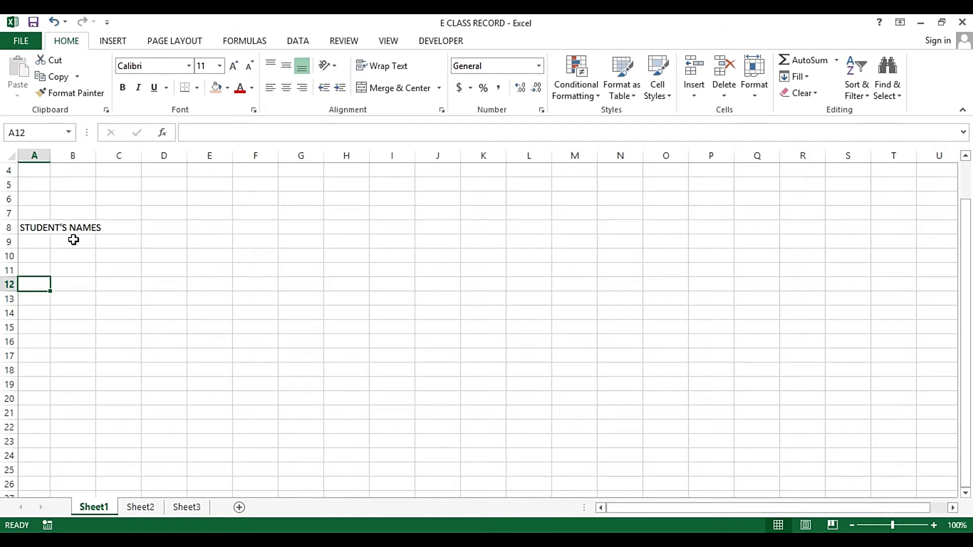
key(Right)
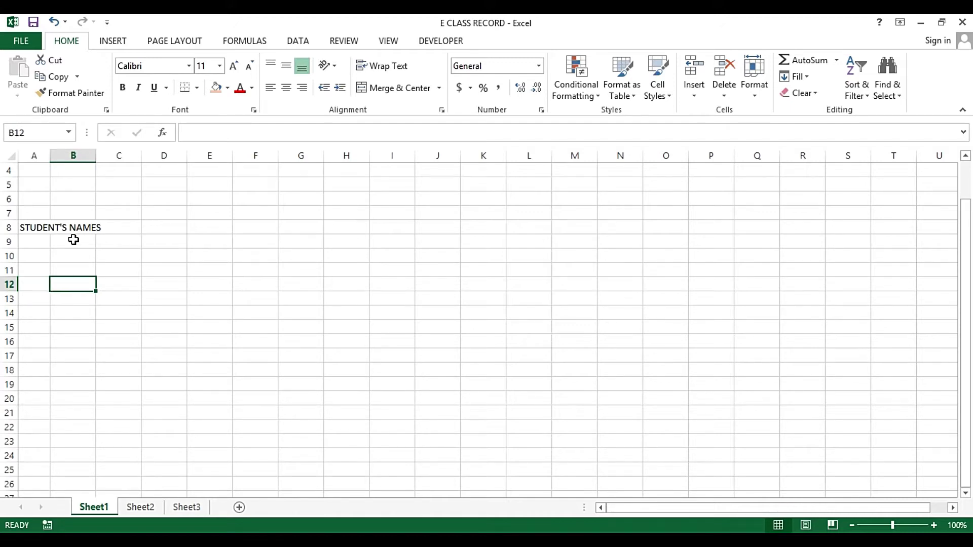
text(nAME)
key(BackSpace)
key(BackSpace)
key(BackSpace)
key(BackSpace)
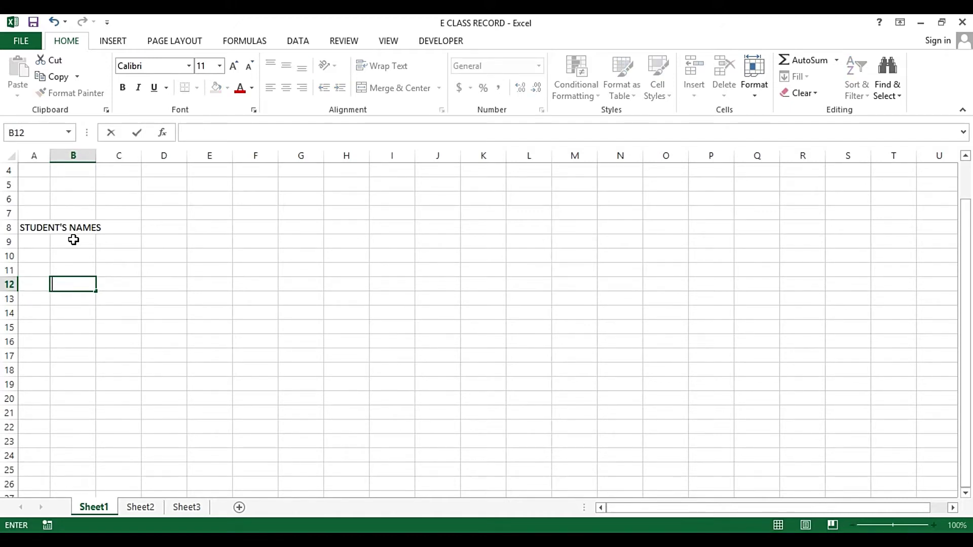
text(Male)
key(Return)
Copy the Male label into B26 and overwrite it with Female
key(Up)
key(ctrl+c)
key(Down)
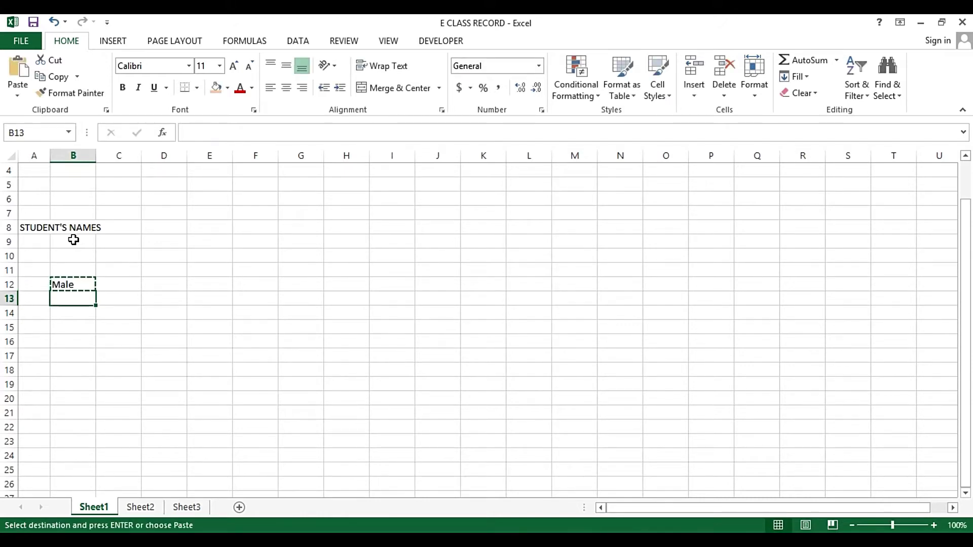
key(Down)
key(Down)
key(Down)
key(Down)
key(Down)
key(Down)
key(Down)
key(Down)
key(Down)
key(Down)
key(Down)
key(Down)
key(Down)
key(Return)
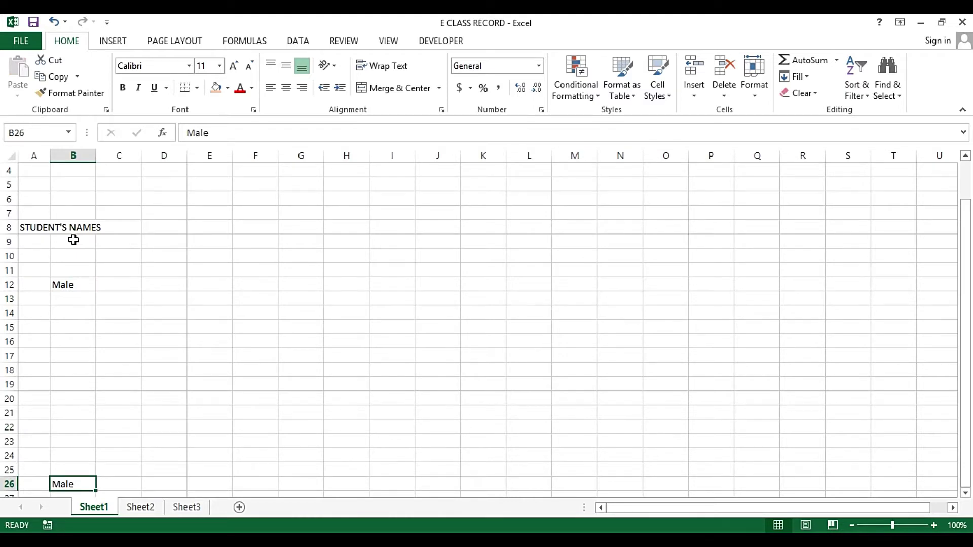
text(Fema)
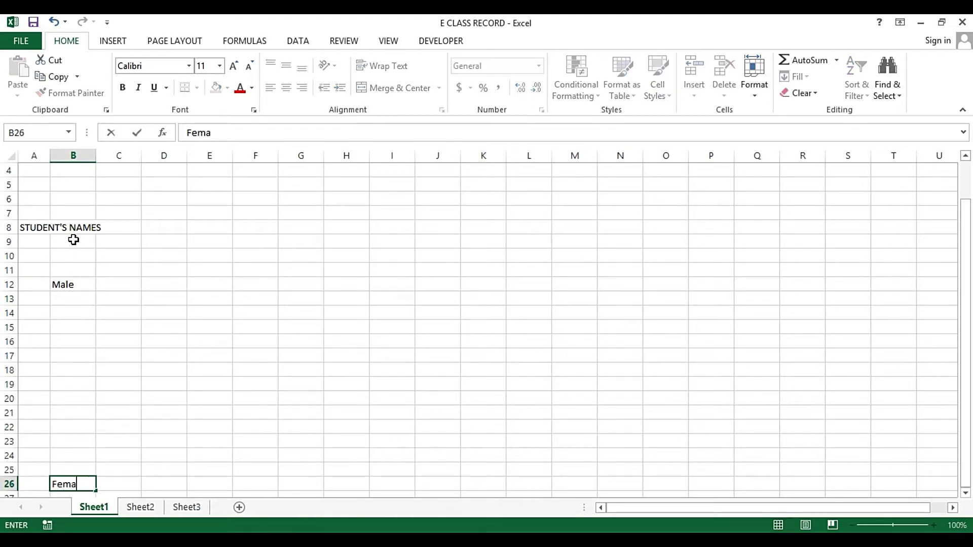
text(le)
key(Return)
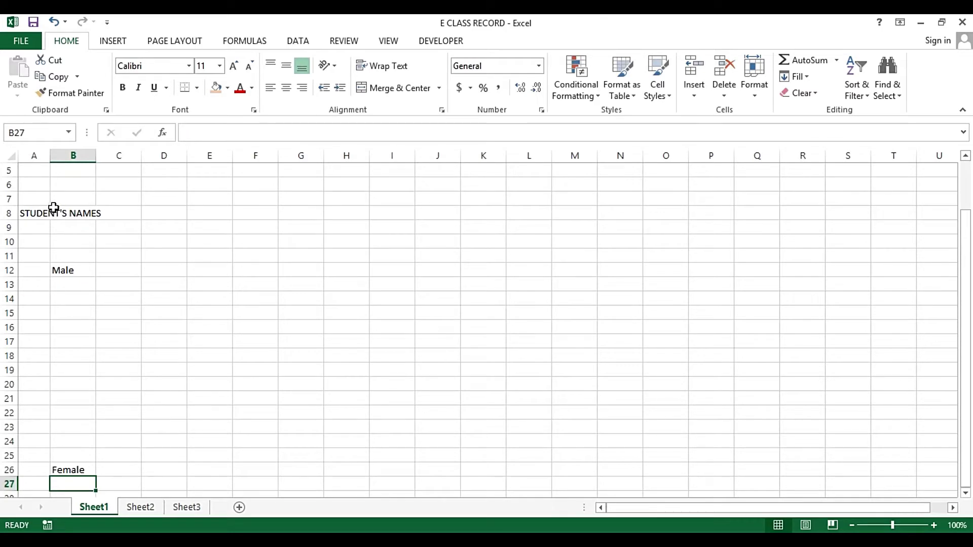
Narrow column A, enter 1 in A13, and centre column A
drag(50, 155, 157, 157)
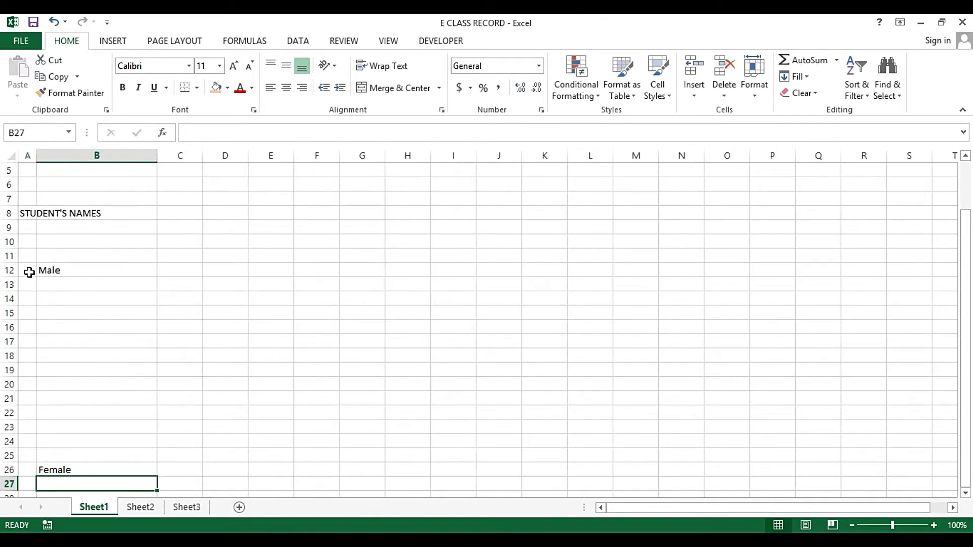
click(29, 272)
key(Down)
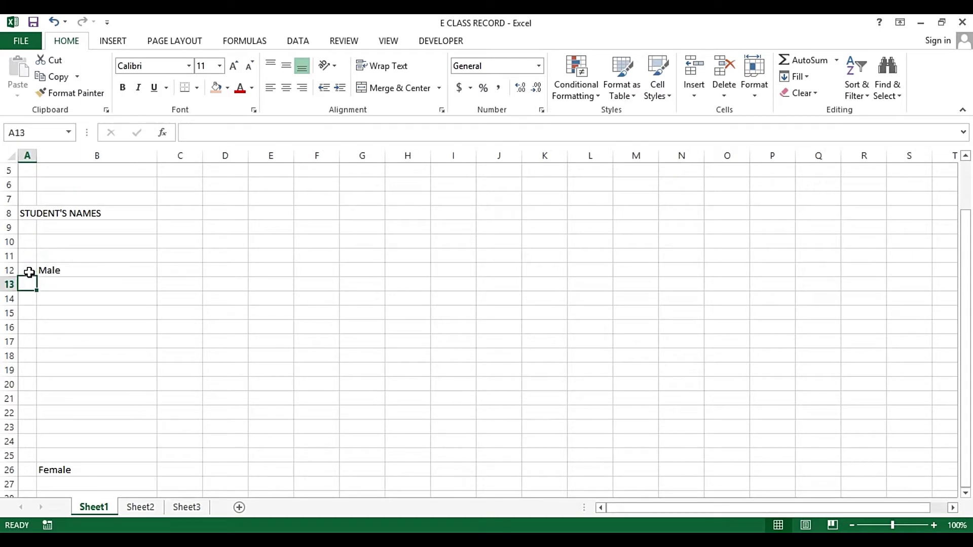
text(1)
click(28, 273)
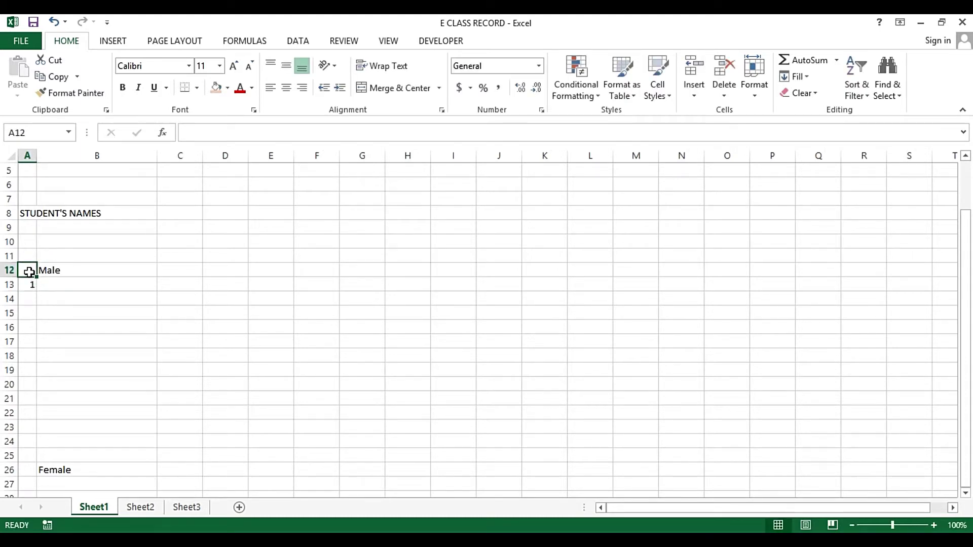
click(26, 156)
click(286, 88)
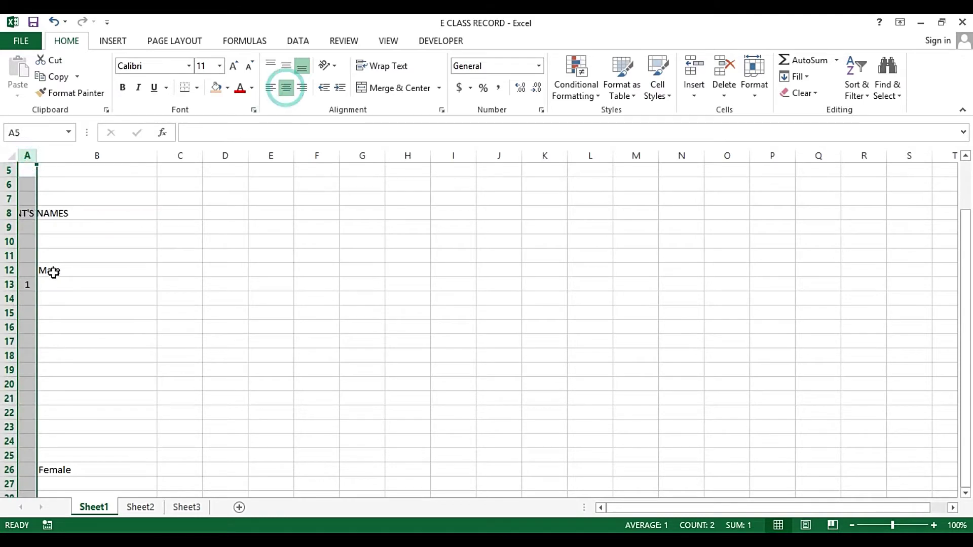
Fill the numbers 1 to 8 down A13:A20
click(28, 285)
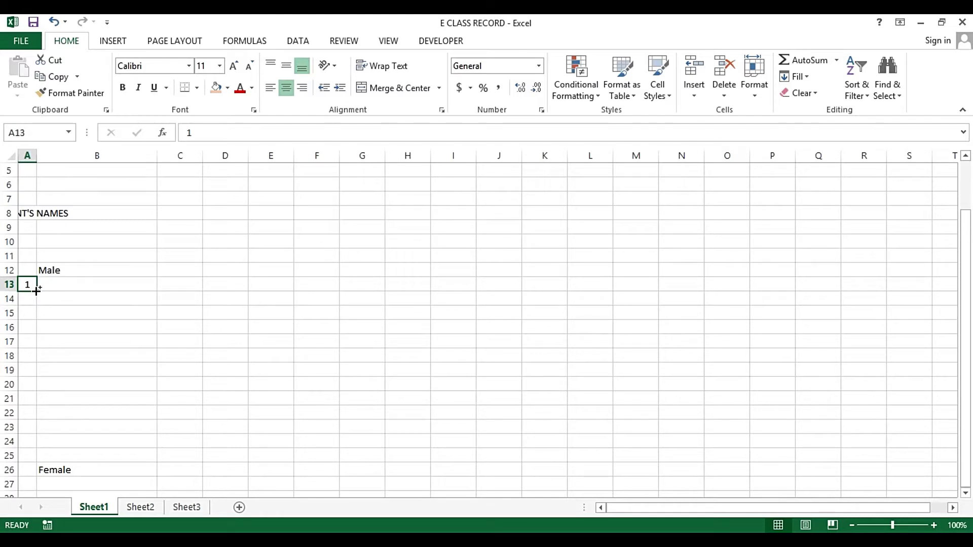
drag(36, 290, 41, 388)
click(178, 268)
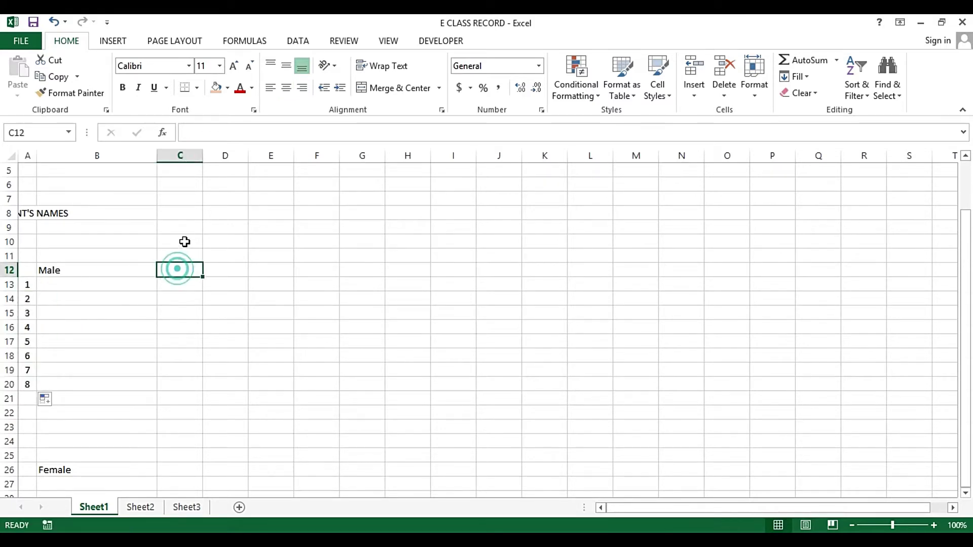
Widen column B to fit the student names
drag(182, 155, 616, 165)
click(173, 168)
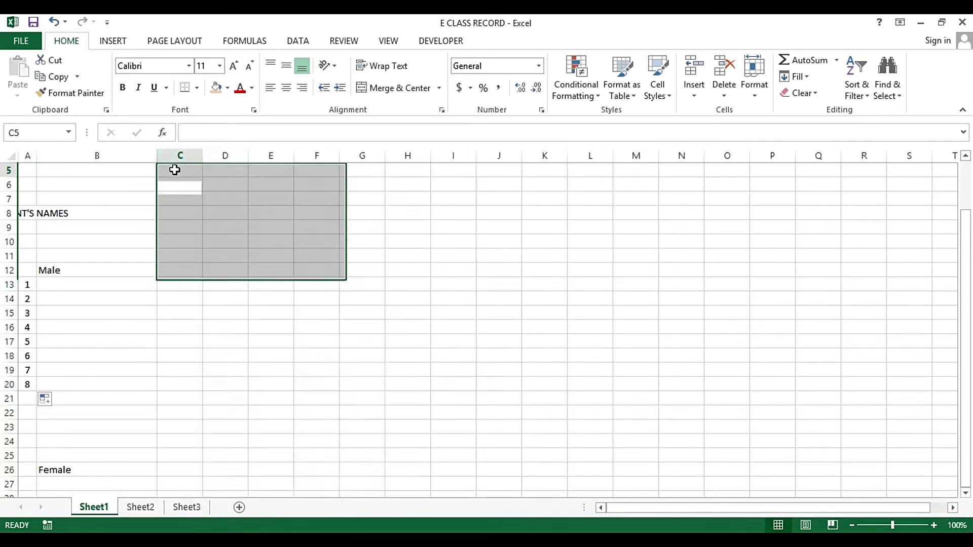
drag(161, 156, 717, 150)
Set the column width of columns C through Y to 3
right_click(717, 151)
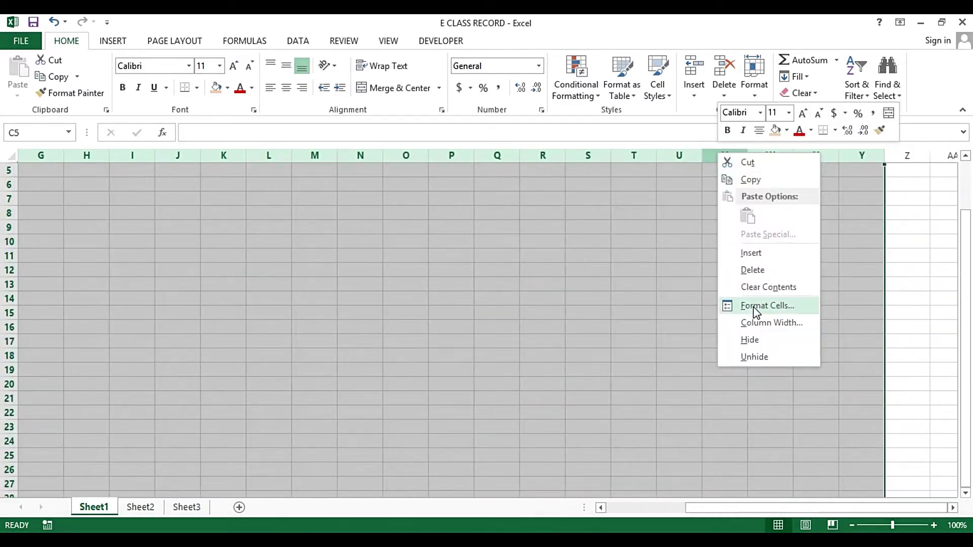
click(752, 322)
text(3)
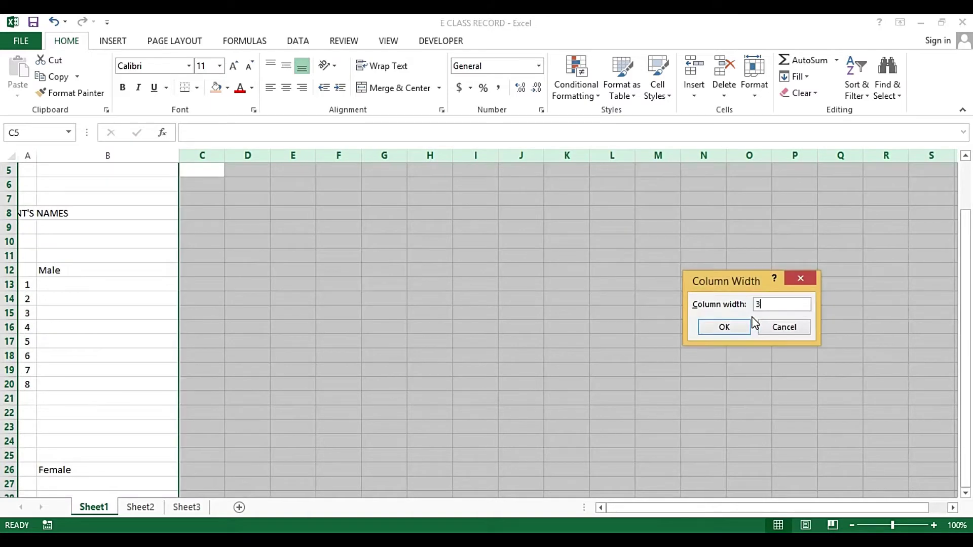
click(749, 323)
key(Down)
key(Down)
key(Down)
key(Down)
key(Down)
key(Down)
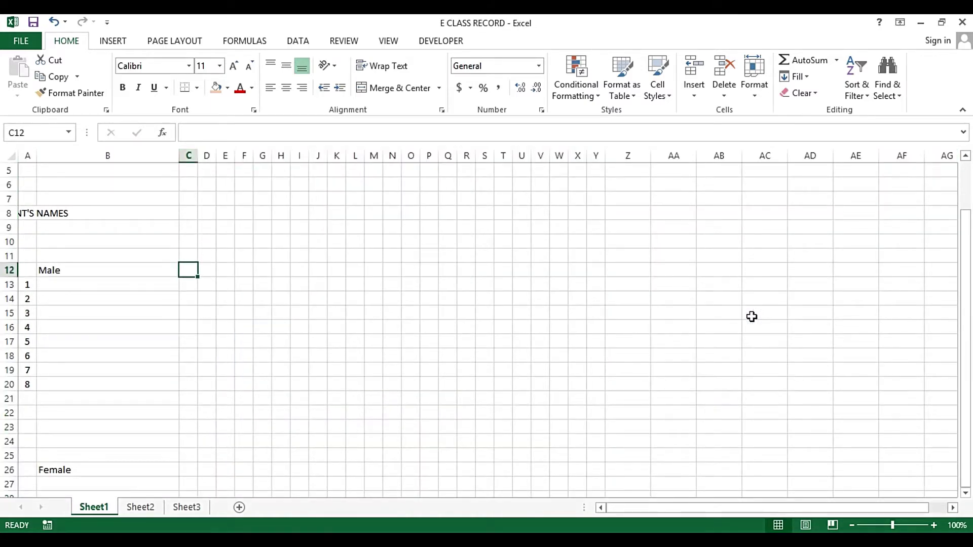
Enter 1 in F9, fill the series to 10 across F9:O9, and centre columns F to O
key(Up)
key(Up)
key(Up)
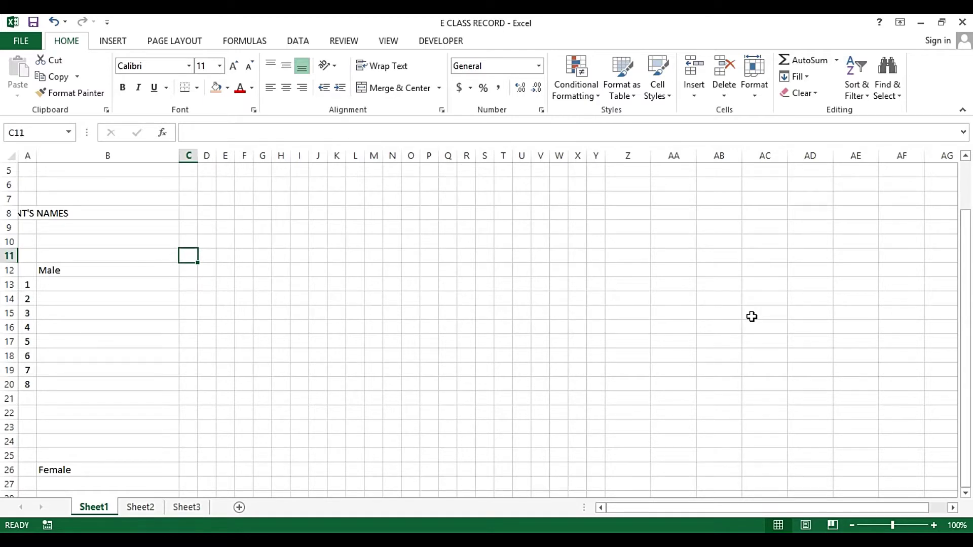
key(Right)
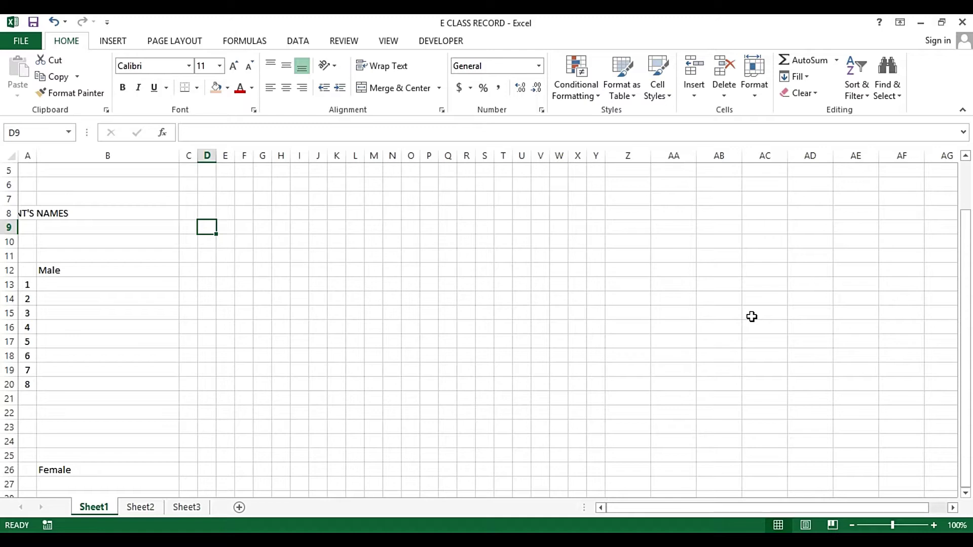
key(Right)
key(Right)
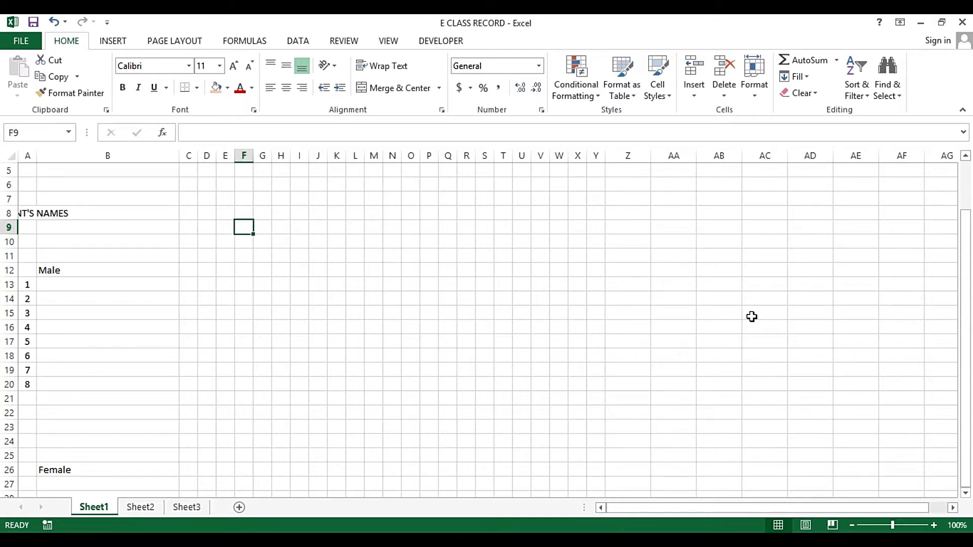
text(1)
key(ctrl+Return)
drag(253, 234, 425, 235)
drag(244, 156, 414, 154)
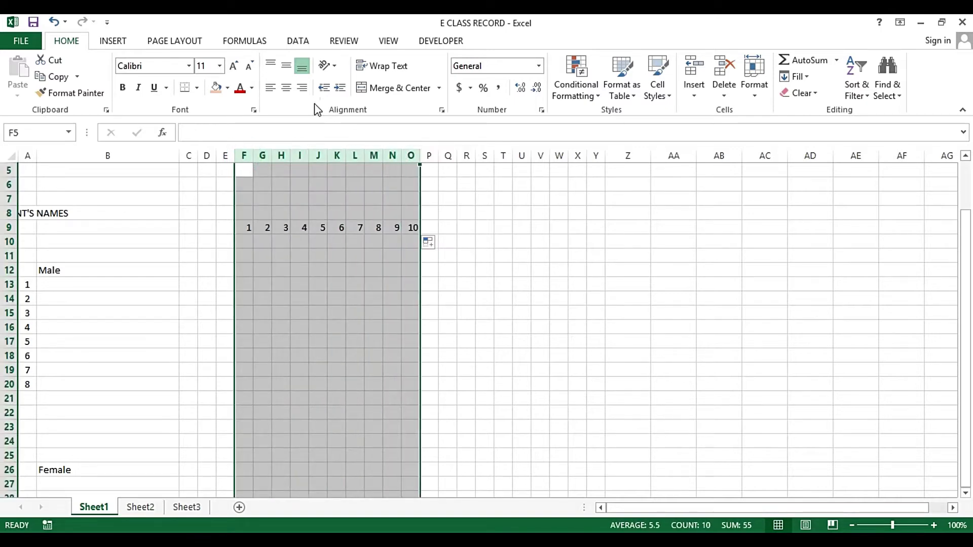
click(287, 88)
click(195, 254)
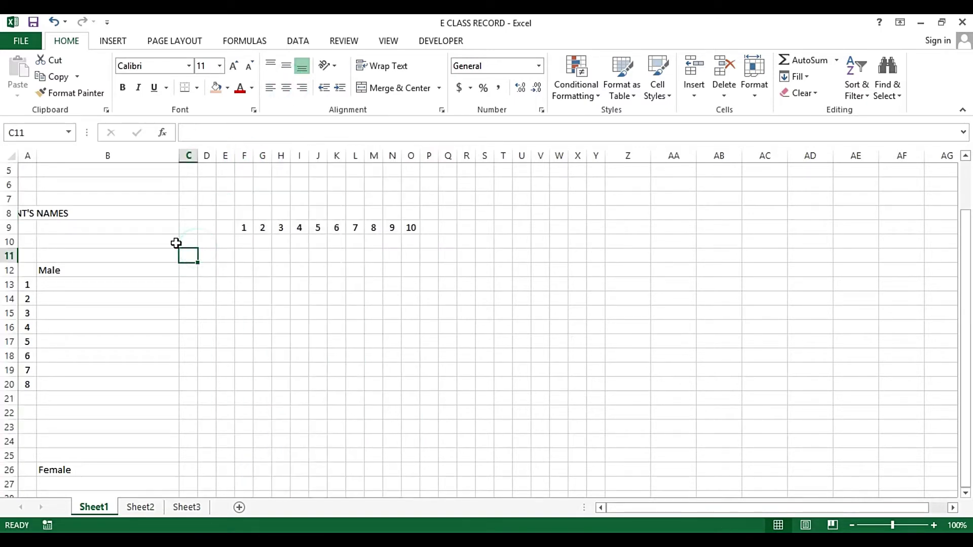
click(89, 284)
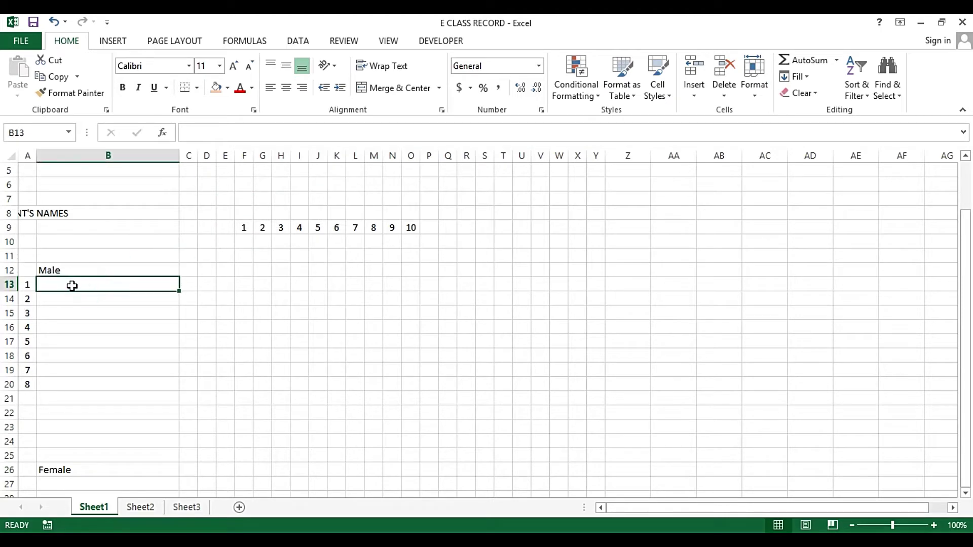
Type HIGHEST POSSIBLE SCORE in B10 and merge and centre it across B10:E10
click(65, 242)
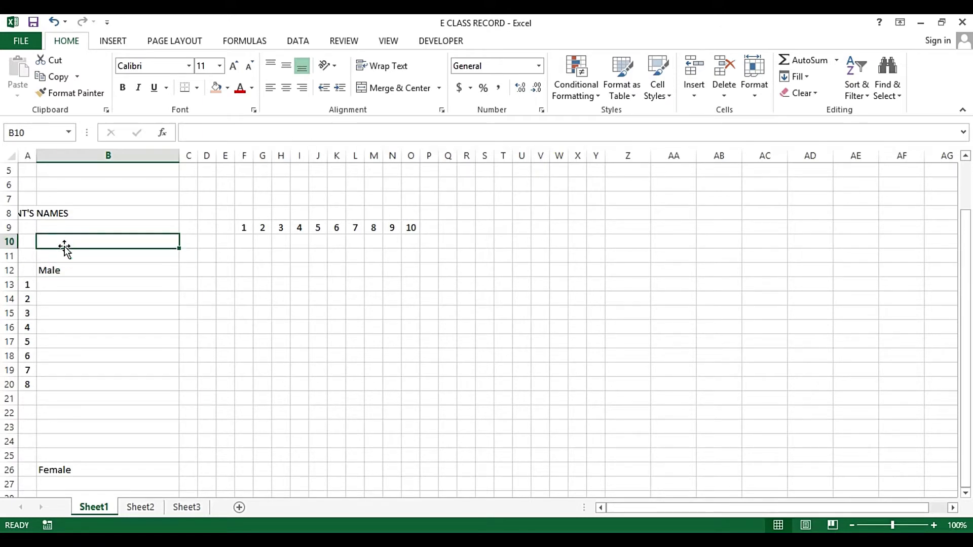
text(HIG)
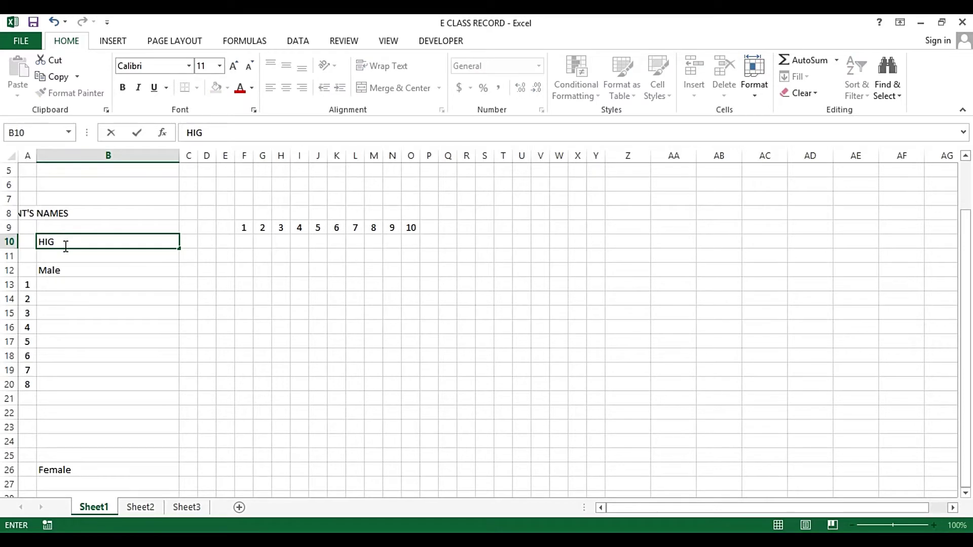
text(HEST POSSIBLE SCORE)
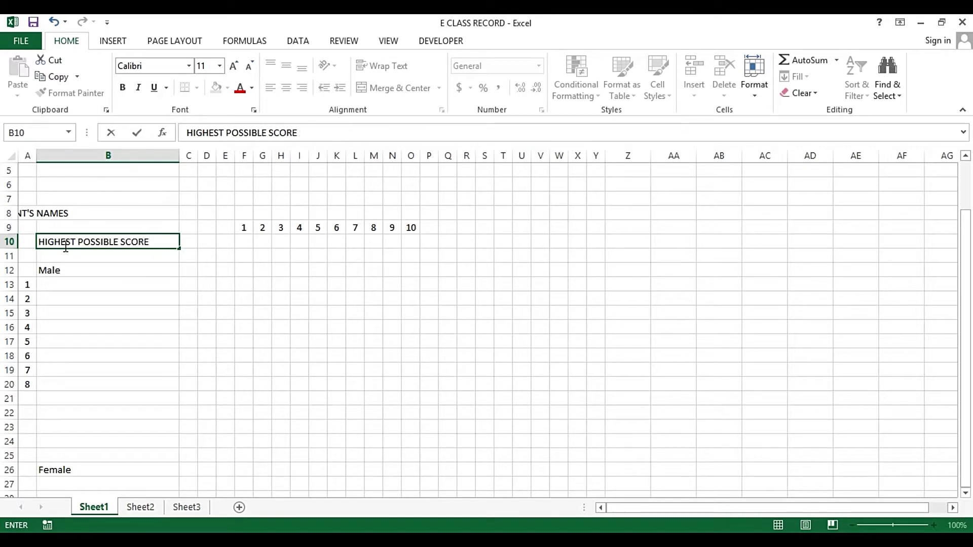
key(Tab)
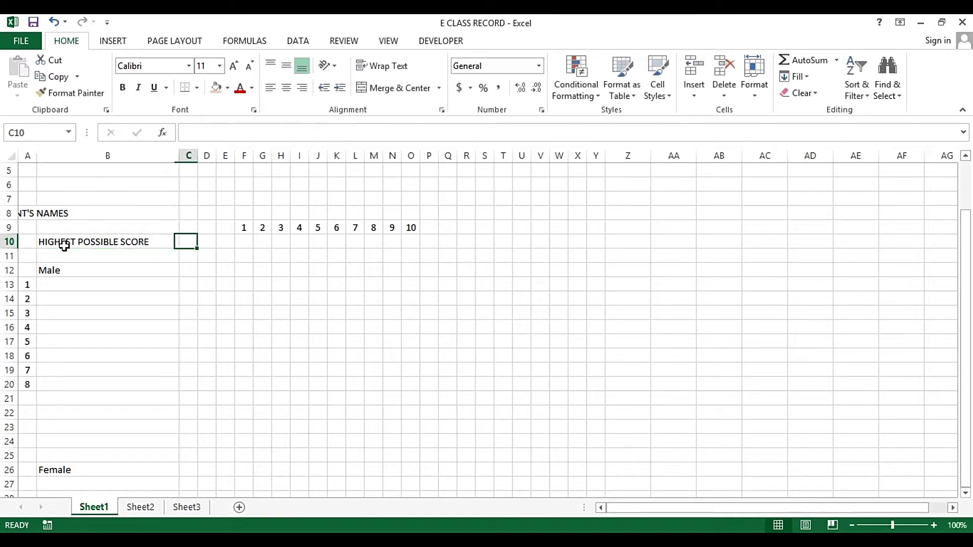
click(64, 247)
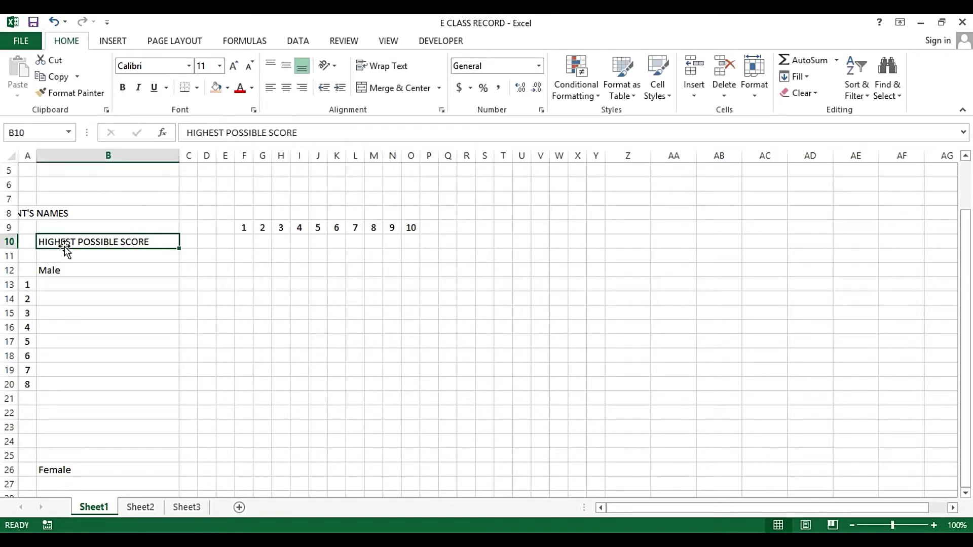
key(shift+Right)
key(shift+Right)
key(shift+Right)
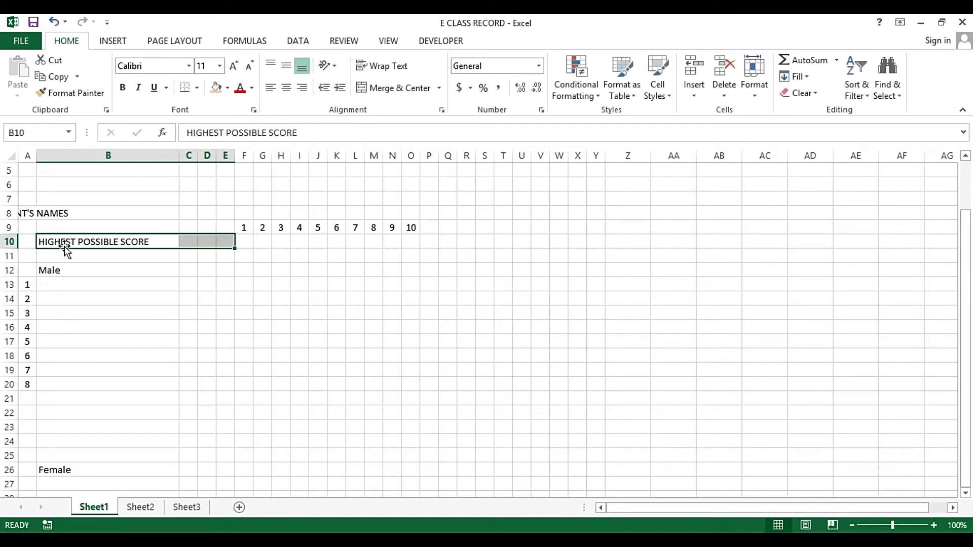
click(414, 93)
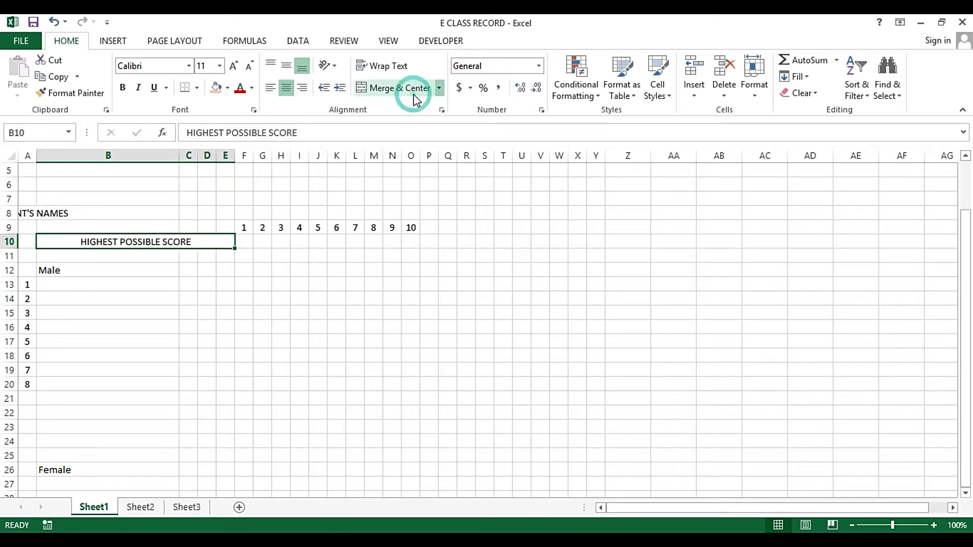
click(110, 269)
click(120, 237)
click(205, 225)
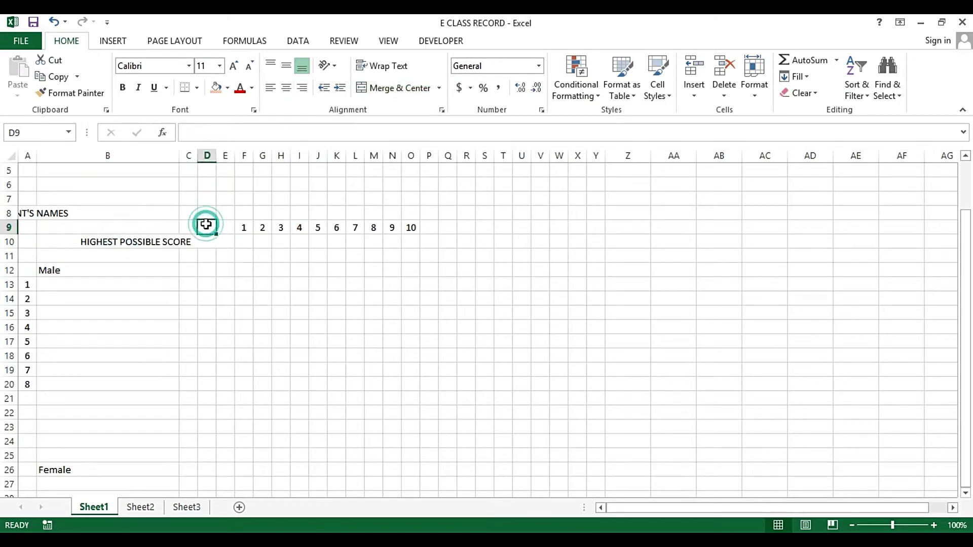
click(186, 243)
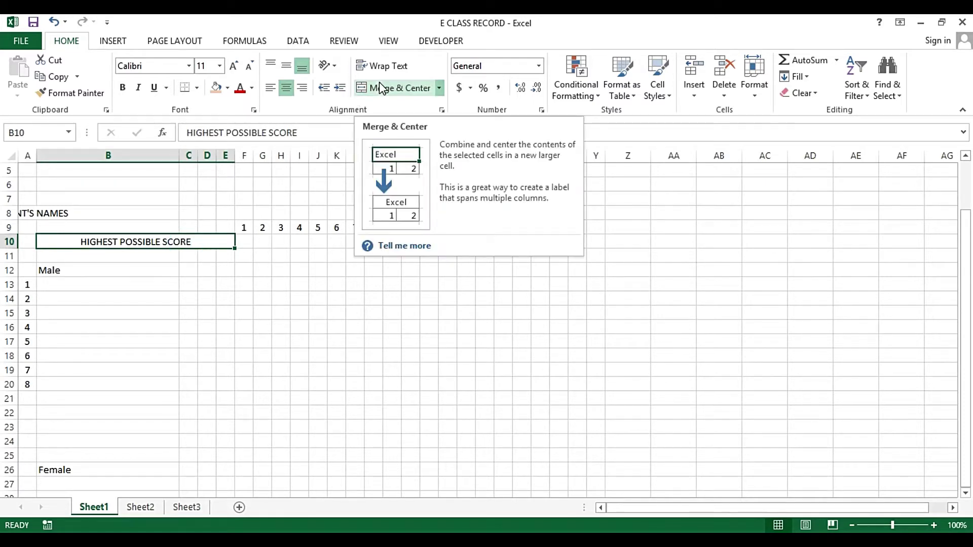
click(178, 254)
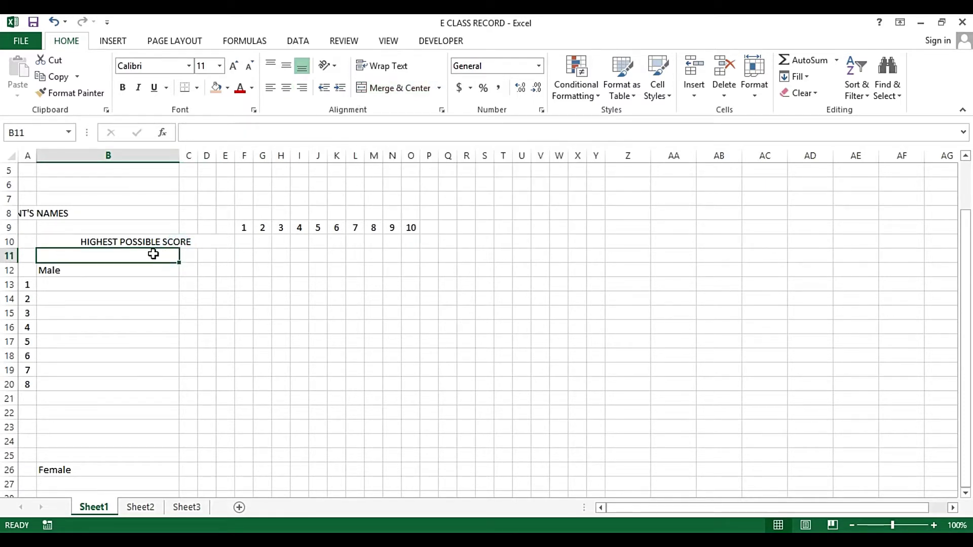
Fill the whole of row 11 with a grey shade
click(11, 257)
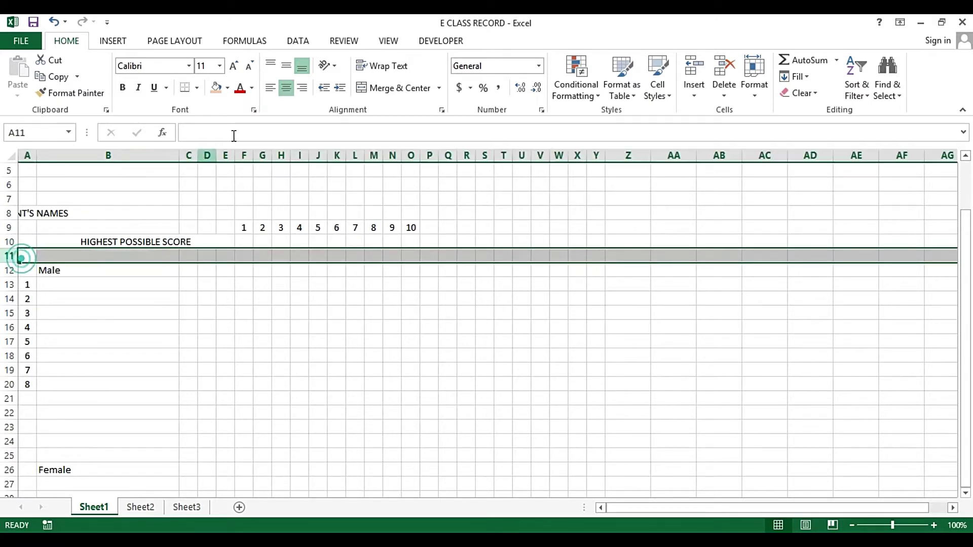
click(228, 89)
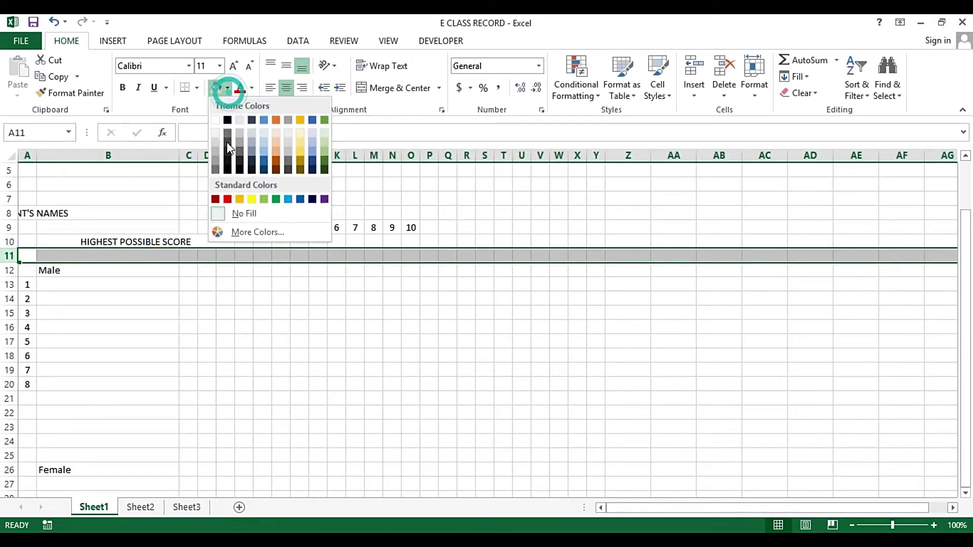
click(219, 144)
click(230, 239)
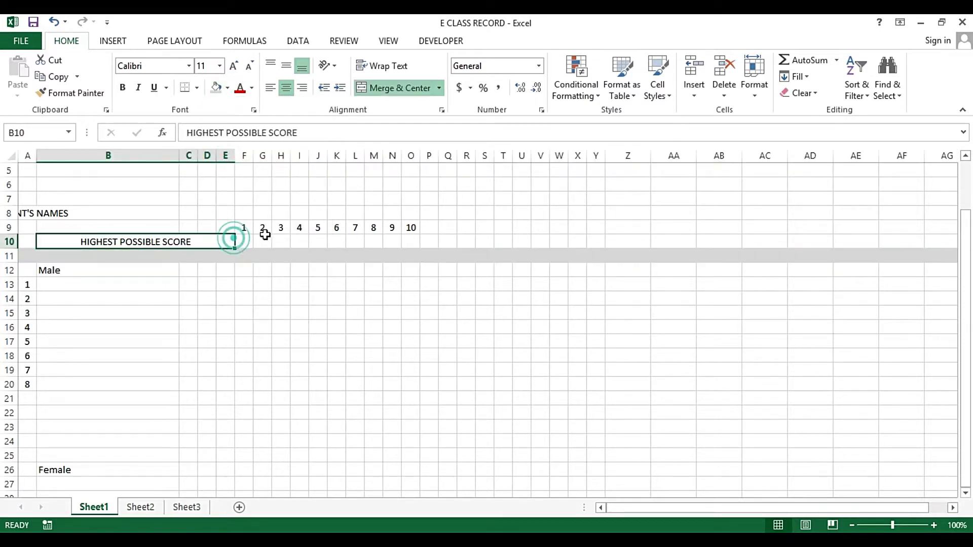
click(248, 243)
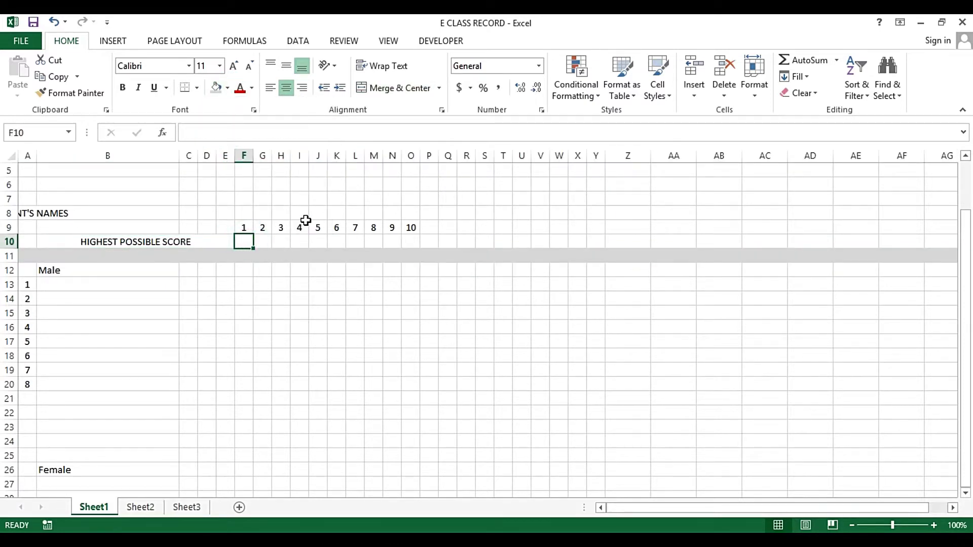
Enter 10, 10, 10 and 20 in cells F10 through I10
key(Left)
key(Right)
text(10)
key(Tab)
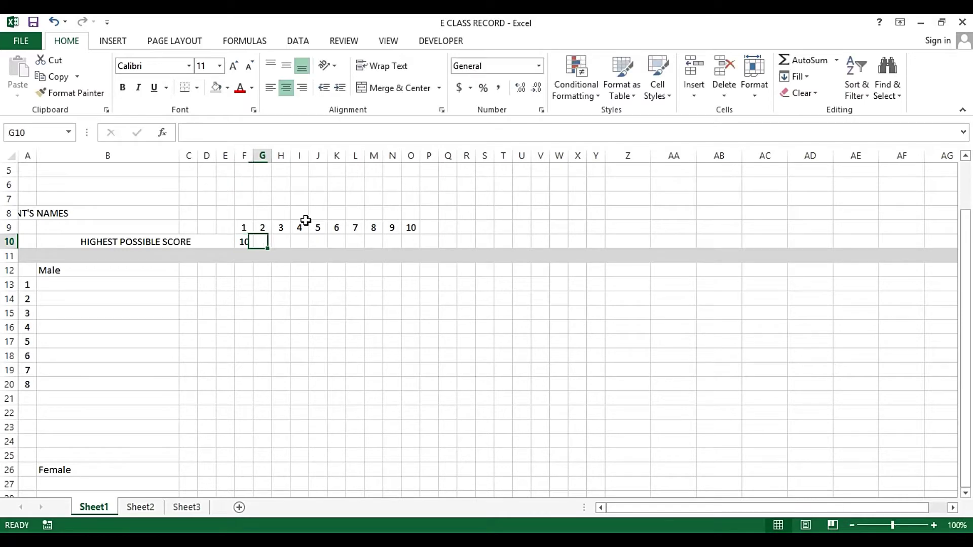
text(10)
key(Tab)
text(10)
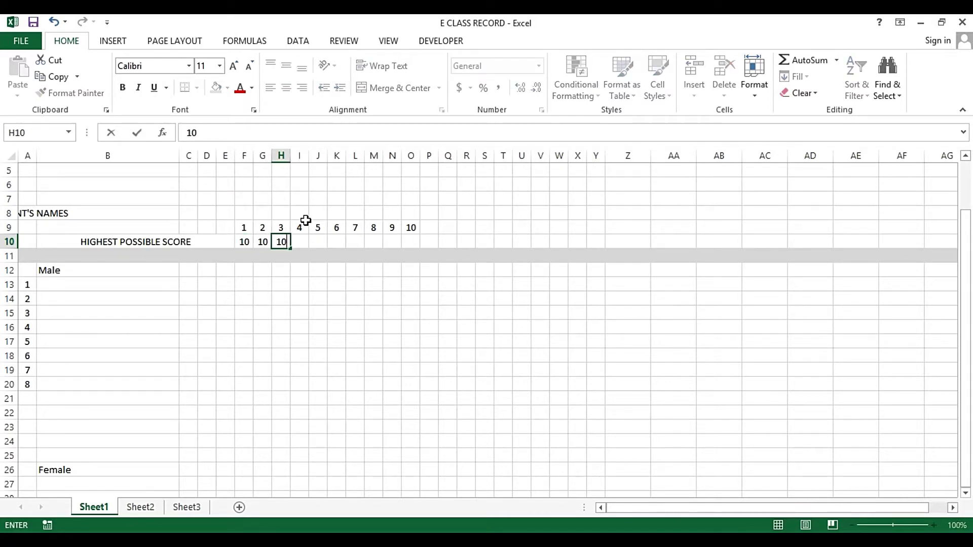
key(Tab)
text(20)
key(Tab)
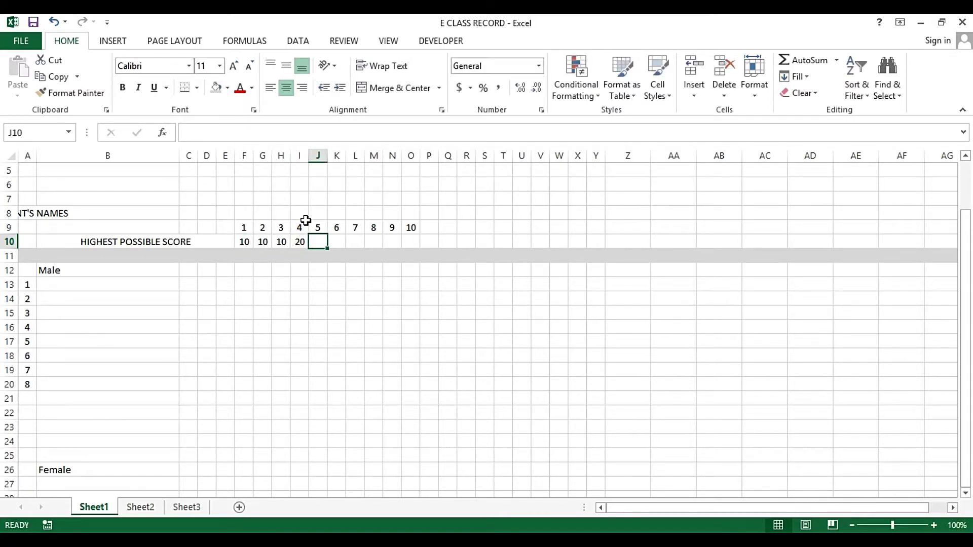
Set the column width of columns P, Q and R to 5
click(433, 154)
drag(434, 154, 463, 154)
right_click(464, 154)
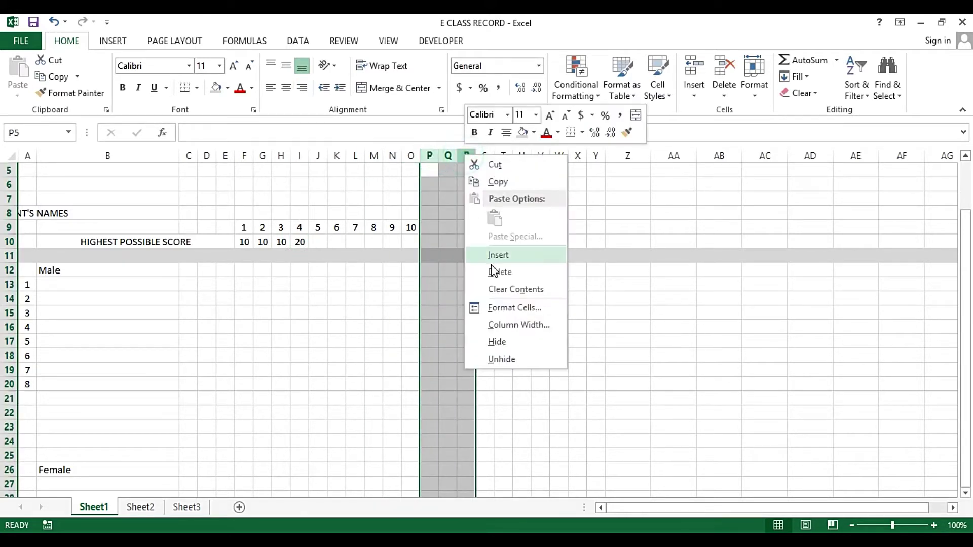
click(516, 327)
text(5)
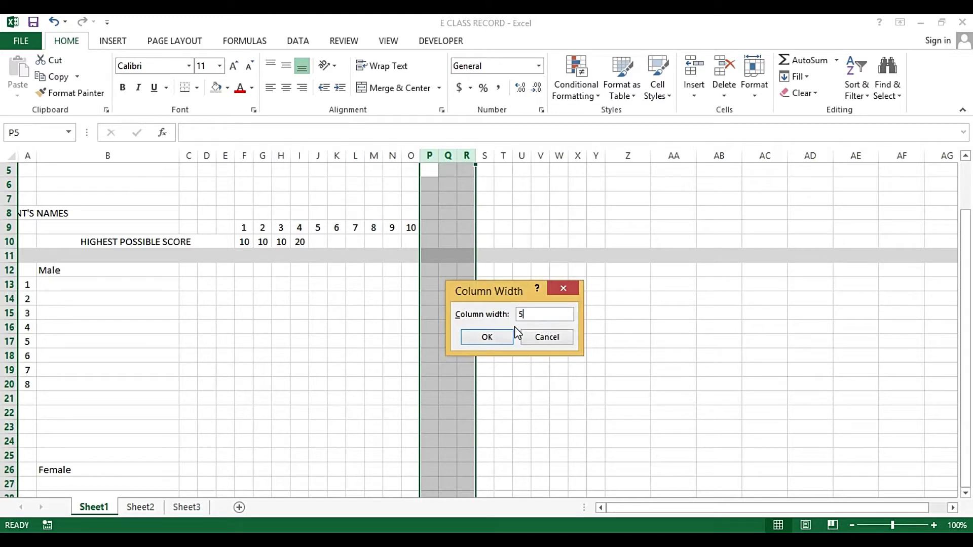
key(Return)
key(Down)
key(Down)
key(Down)
key(Down)
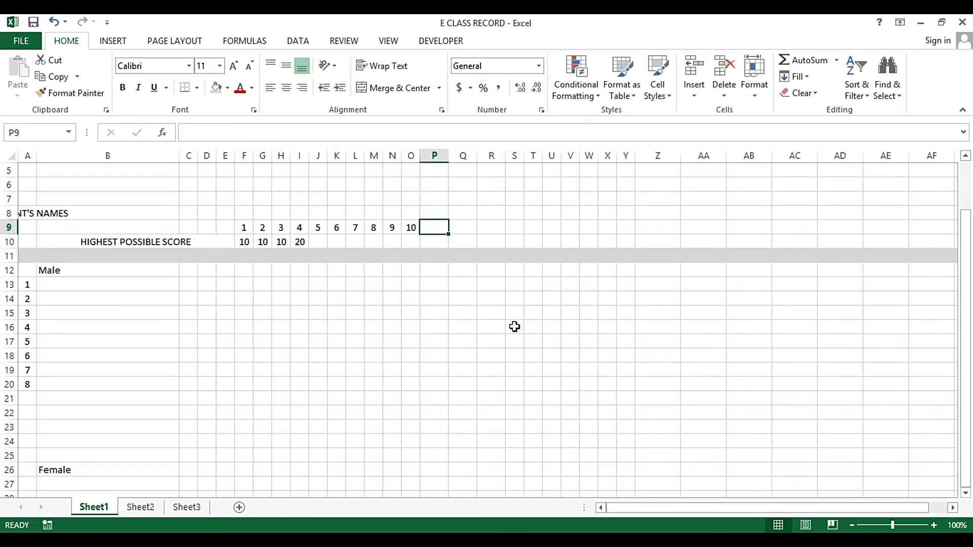
Type Total in P9 and PS in Q9, and centre column Q
text(Total)
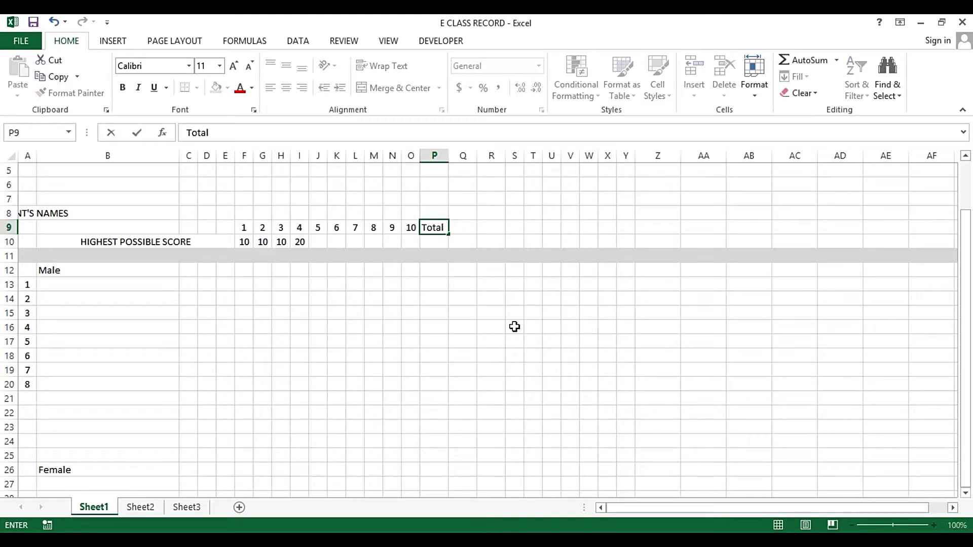
key(Tab)
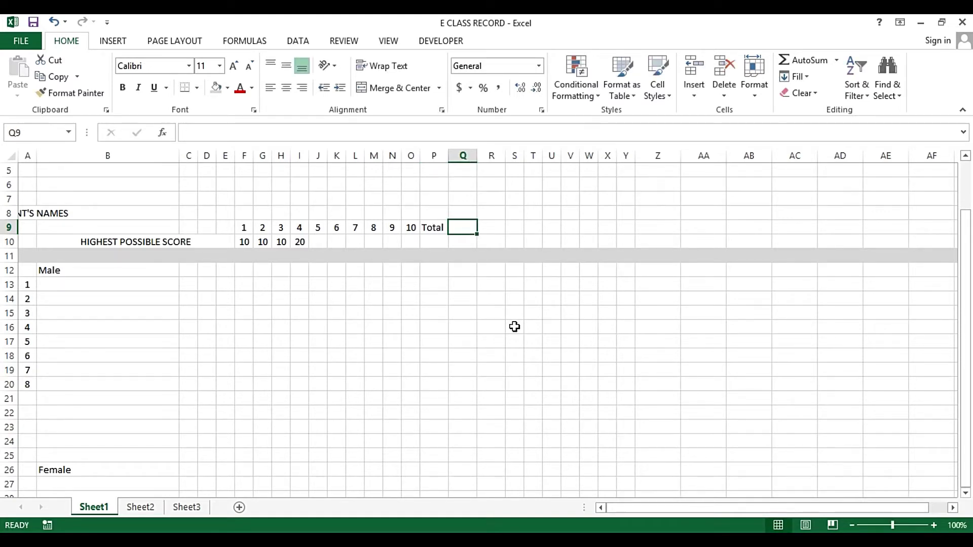
text(PS)
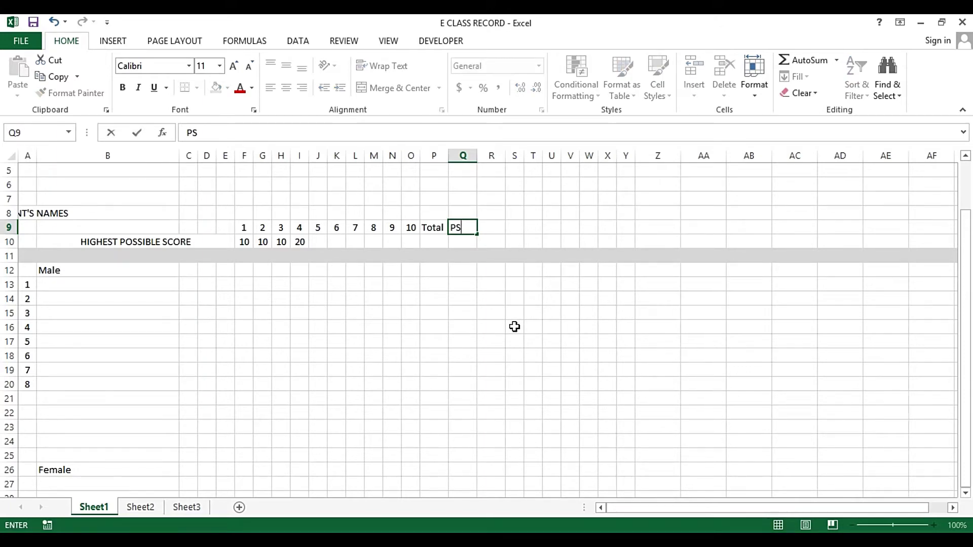
key(Right)
key(Left)
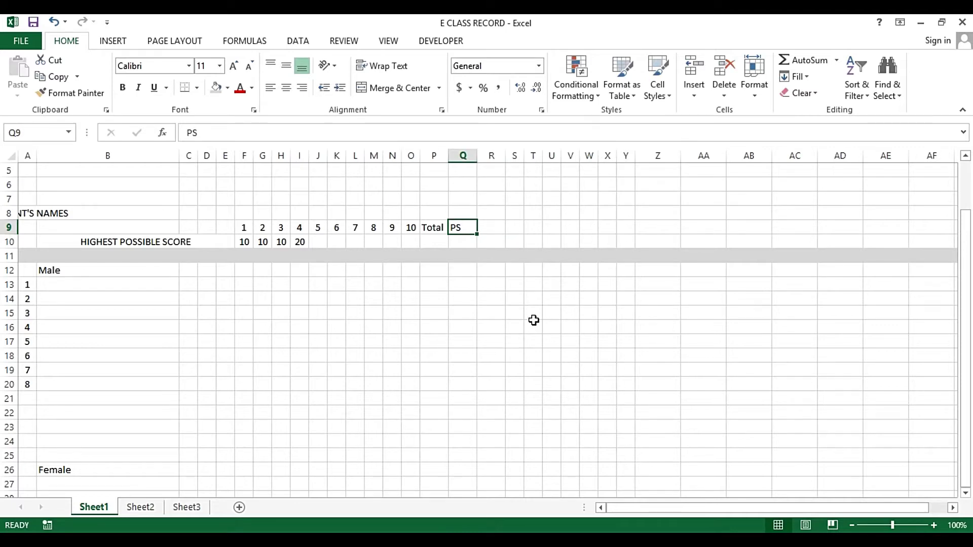
click(463, 155)
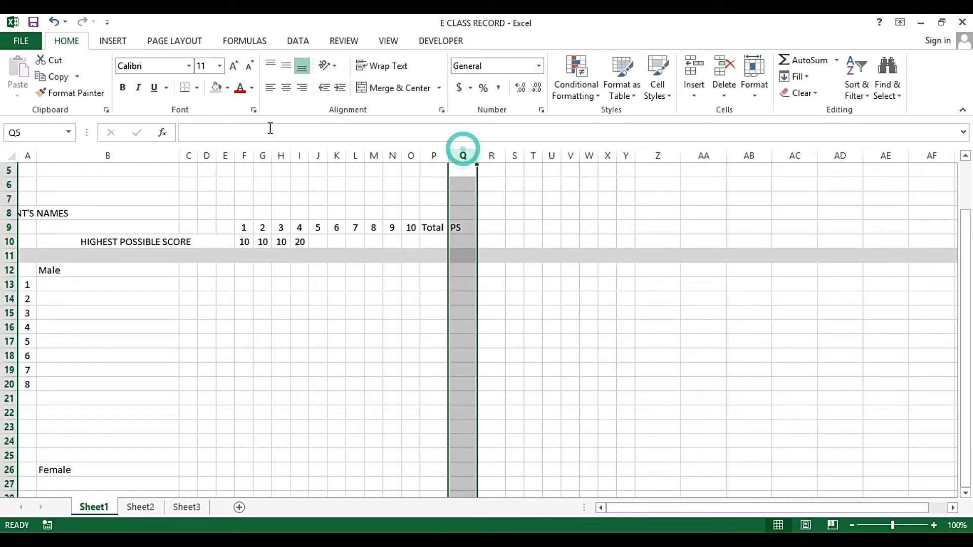
click(286, 89)
Add the WS heading in R9 and centre it
click(497, 227)
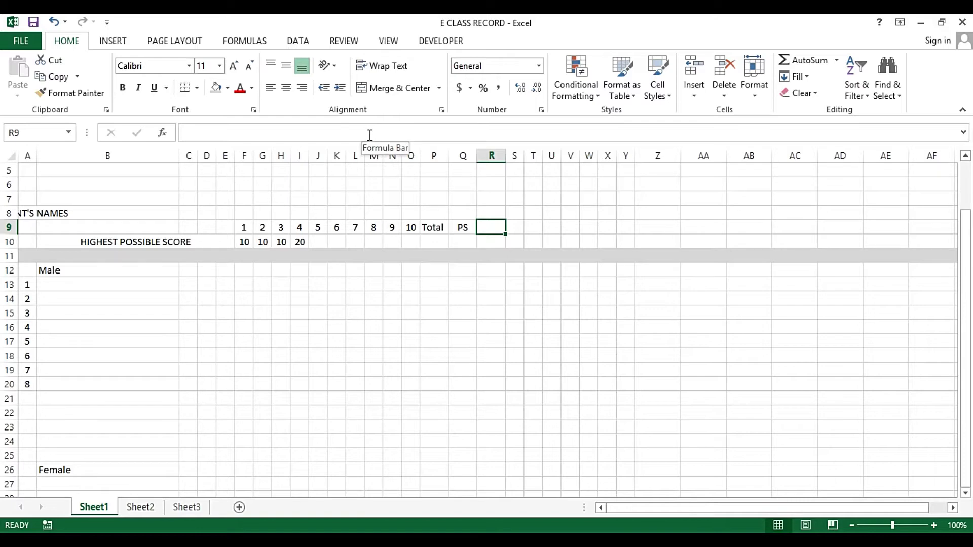
text(WS)
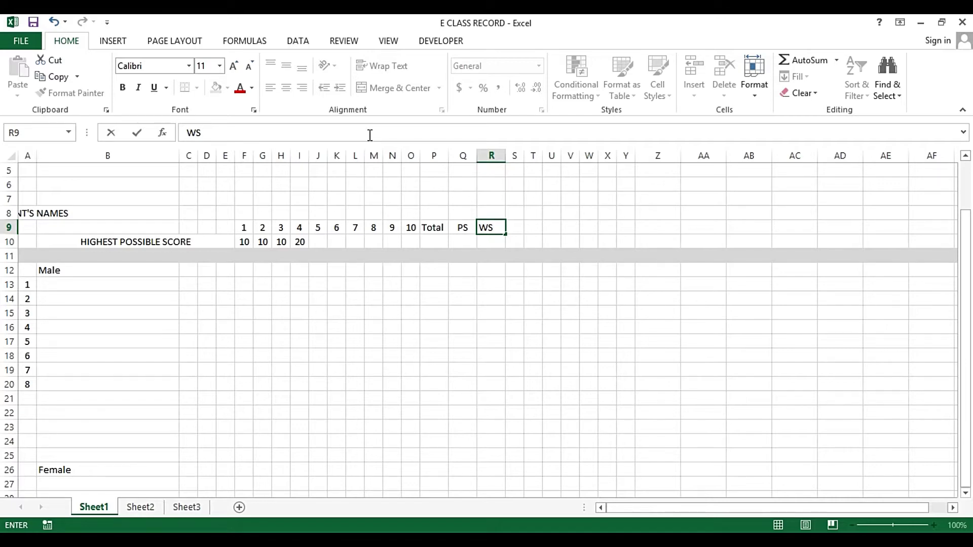
key(ctrl+Return)
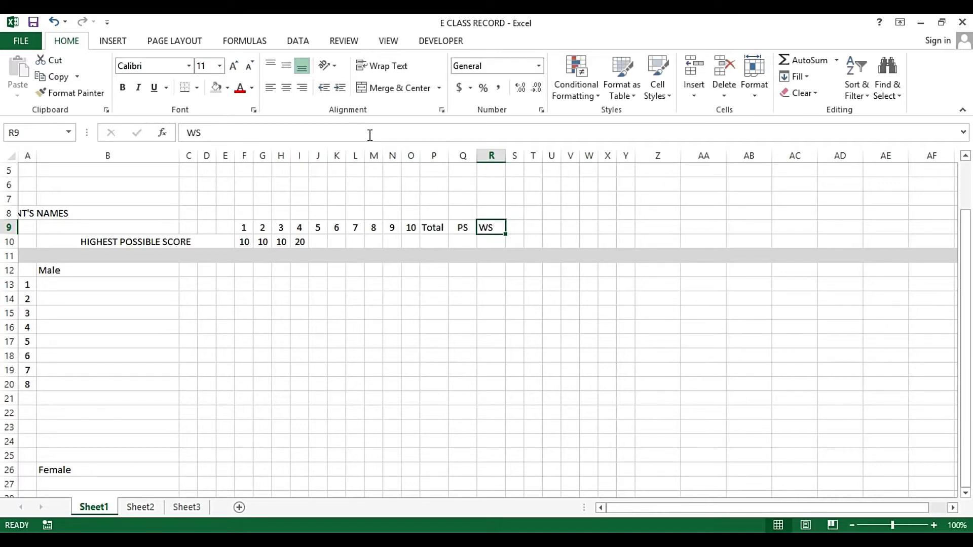
click(491, 156)
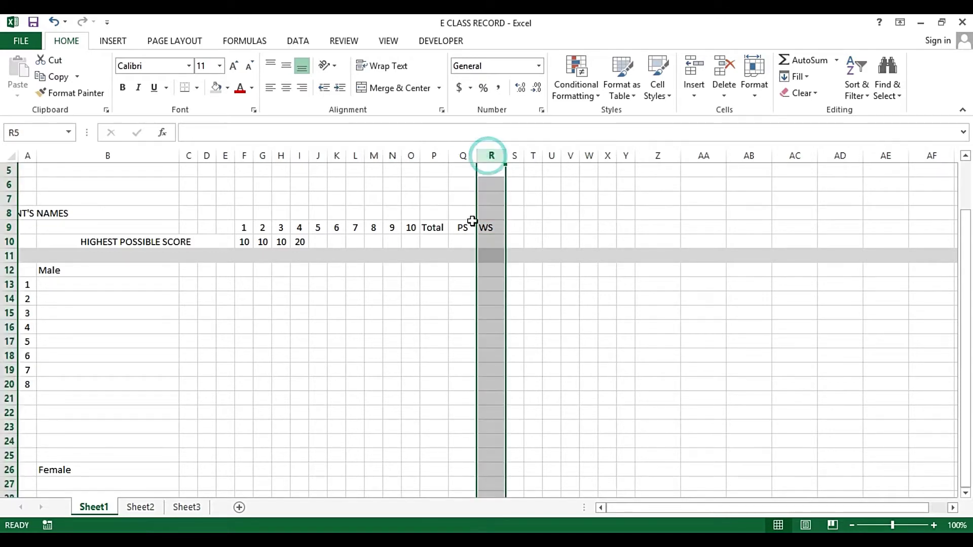
click(470, 226)
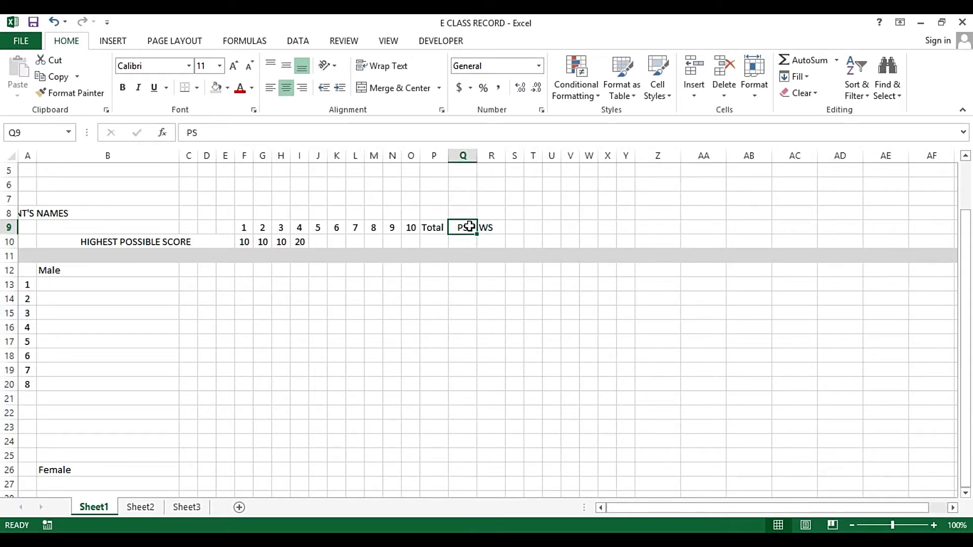
click(488, 224)
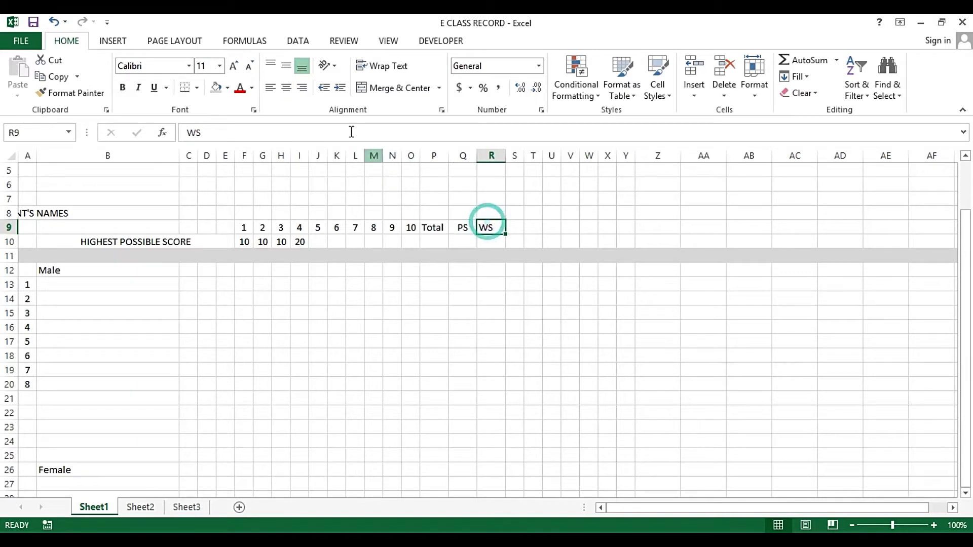
click(286, 87)
click(470, 242)
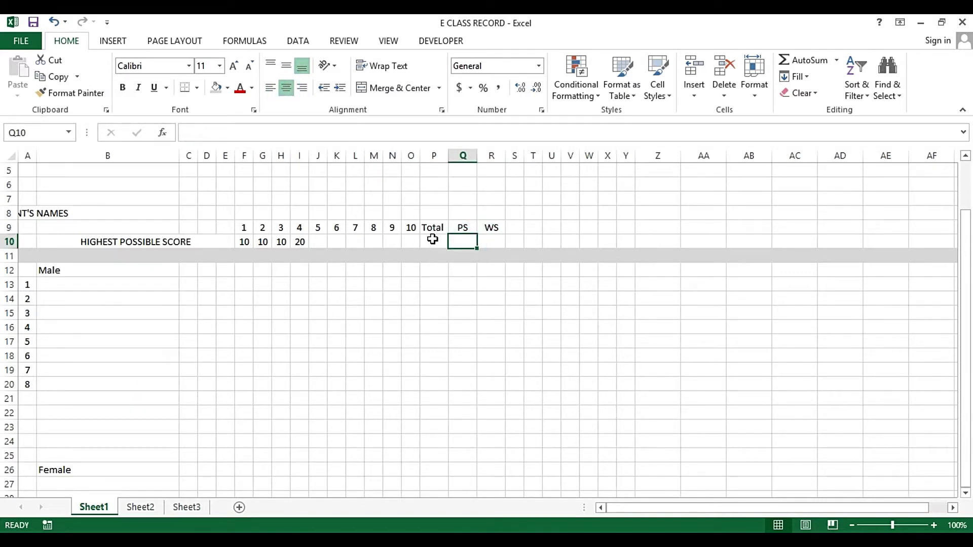
Apply the Number format to the Total, PS and WS cells in rows 10–18
drag(432, 240, 463, 328)
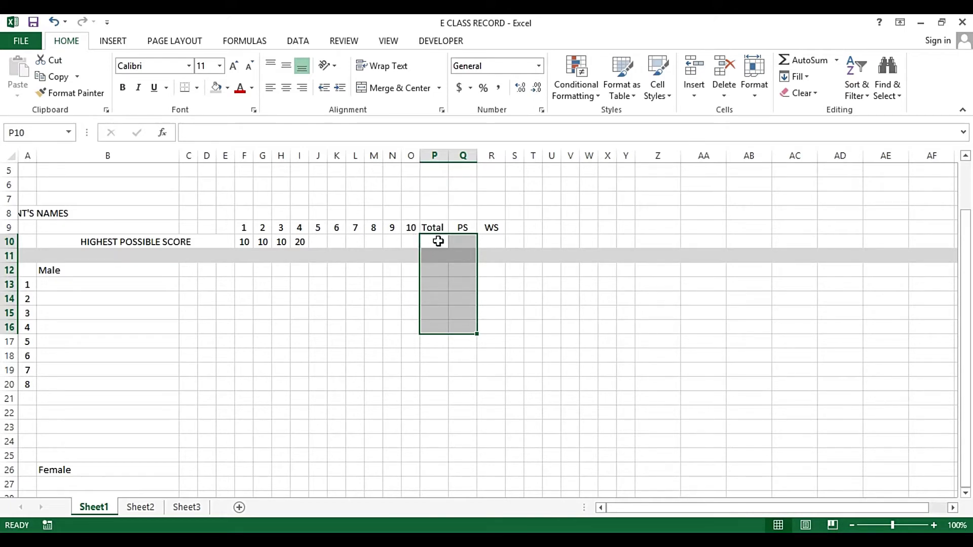
drag(440, 241, 492, 353)
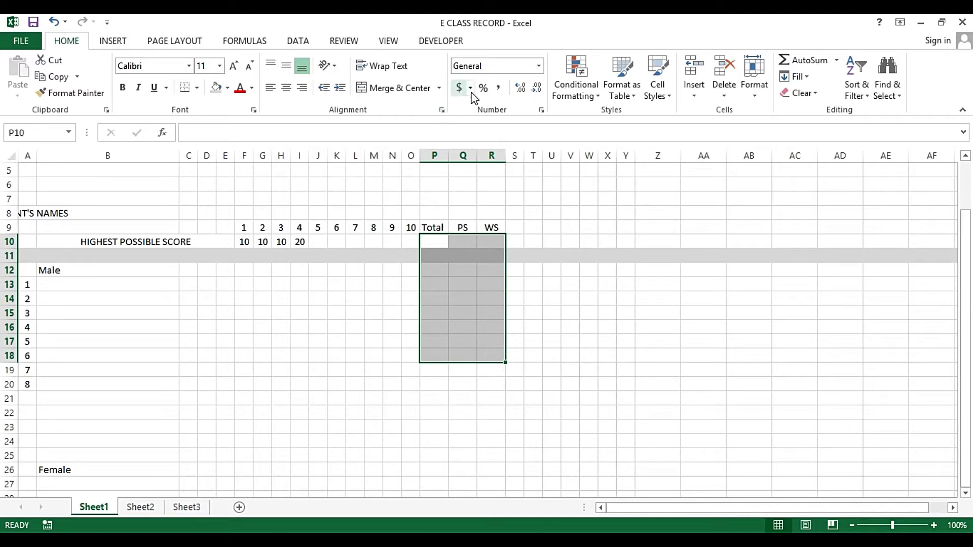
click(540, 66)
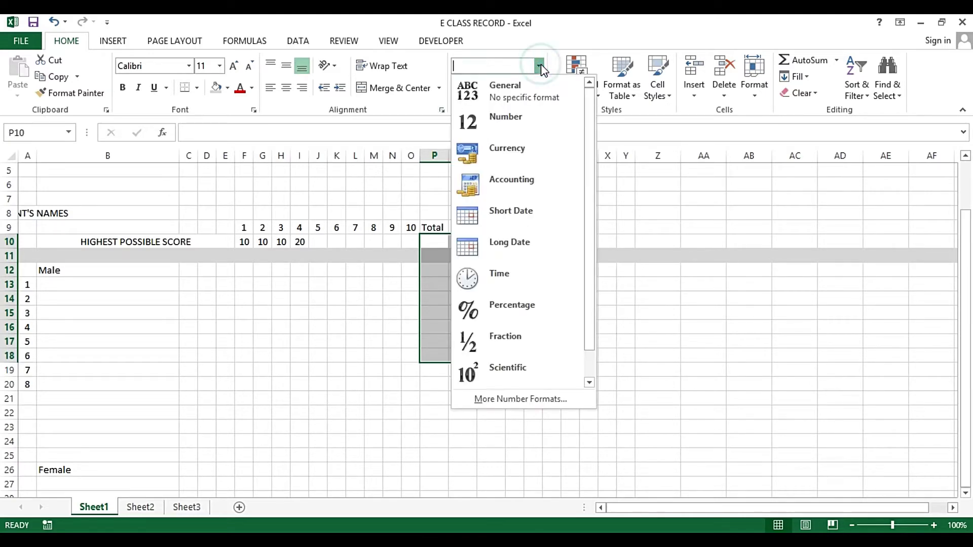
click(523, 126)
Centre Q12:R18 and increase its decimal places by two
click(469, 269)
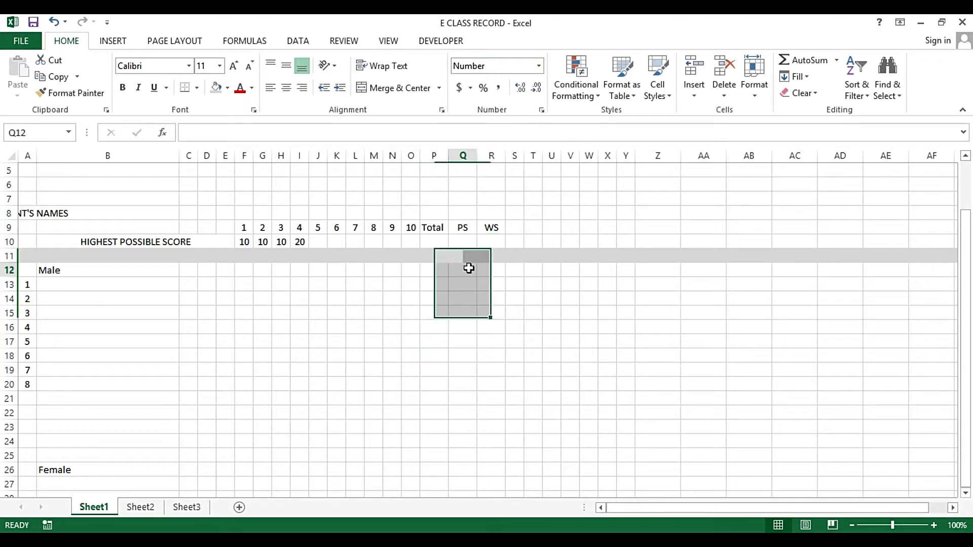
drag(469, 269, 497, 362)
key(alt+h)
key(a)
key(c)
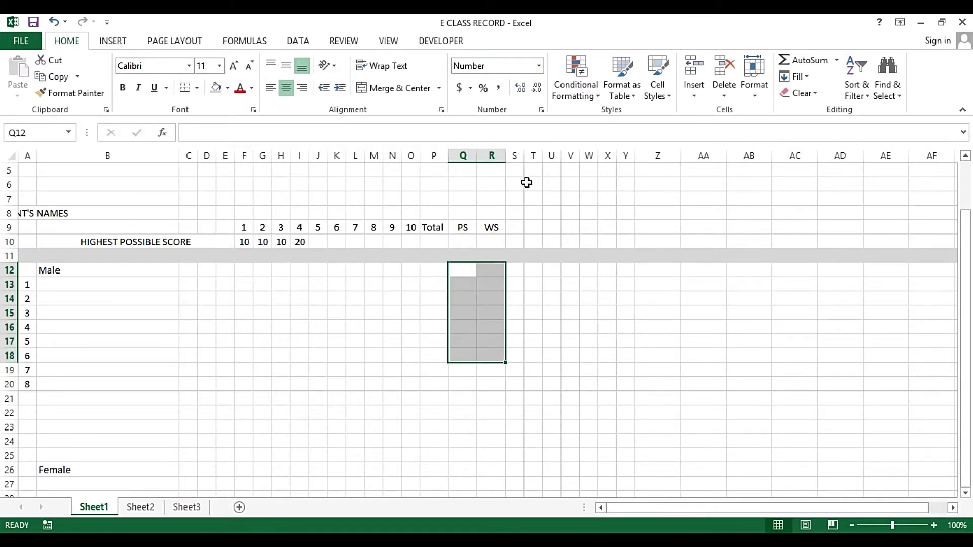
click(523, 91)
click(523, 90)
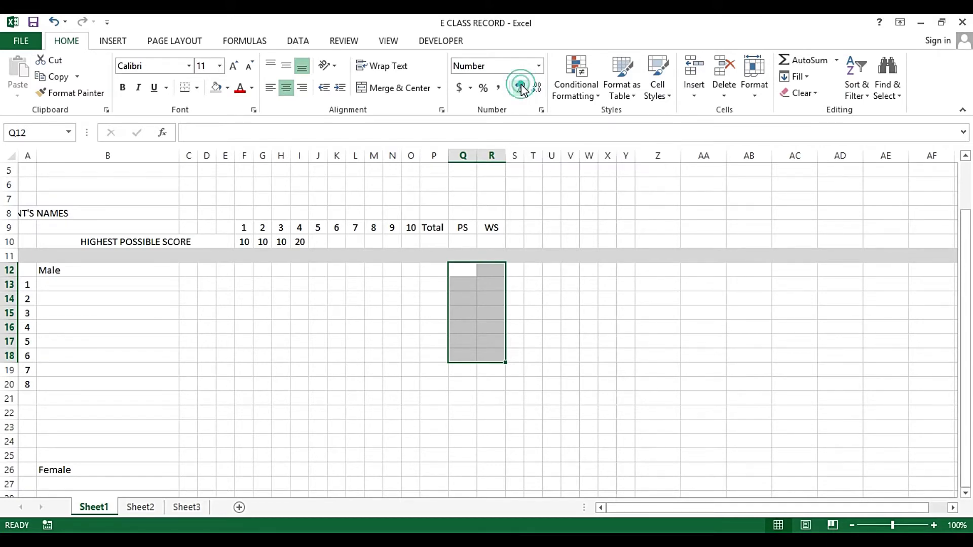
click(466, 272)
click(467, 271)
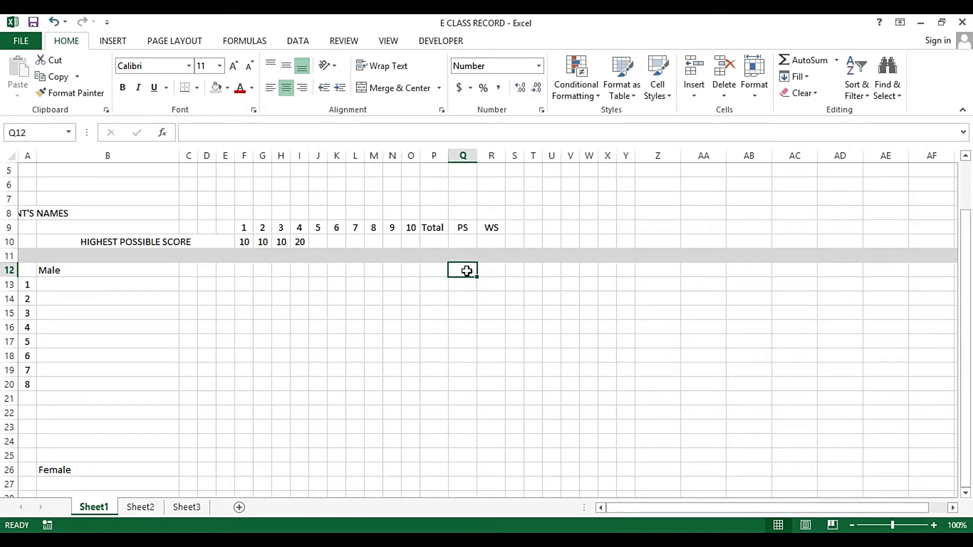
Bold the HIGHEST POSSIBLE SCORE label in B10
click(91, 241)
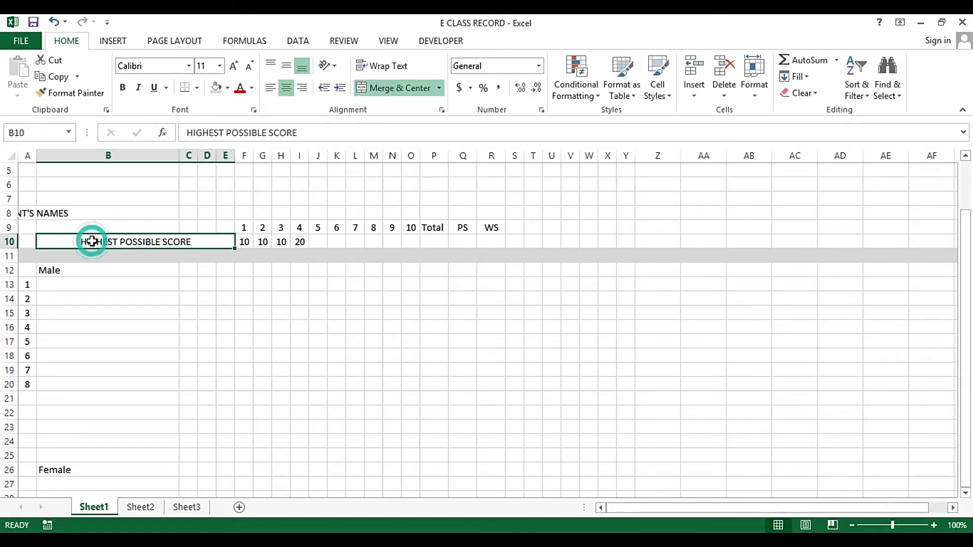
key(ctrl+b)
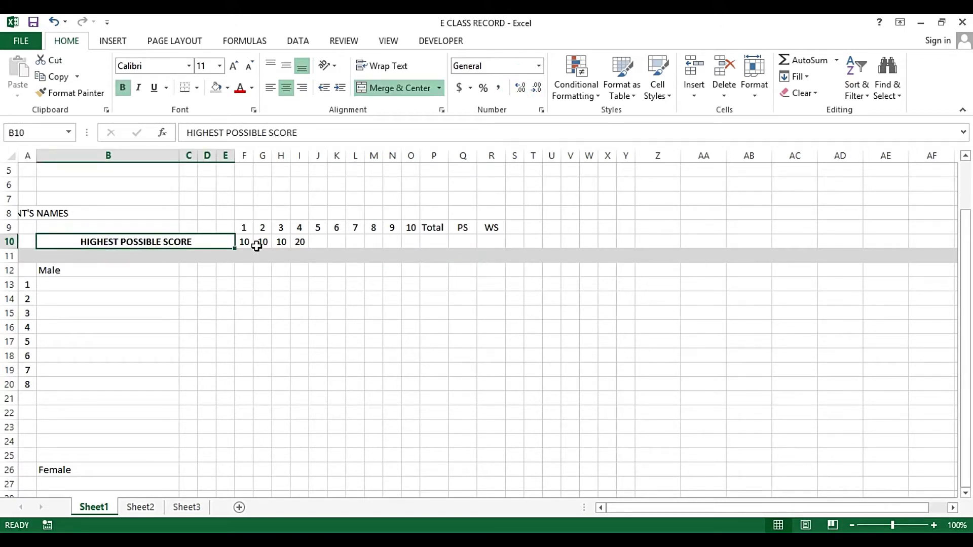
drag(244, 242, 293, 245)
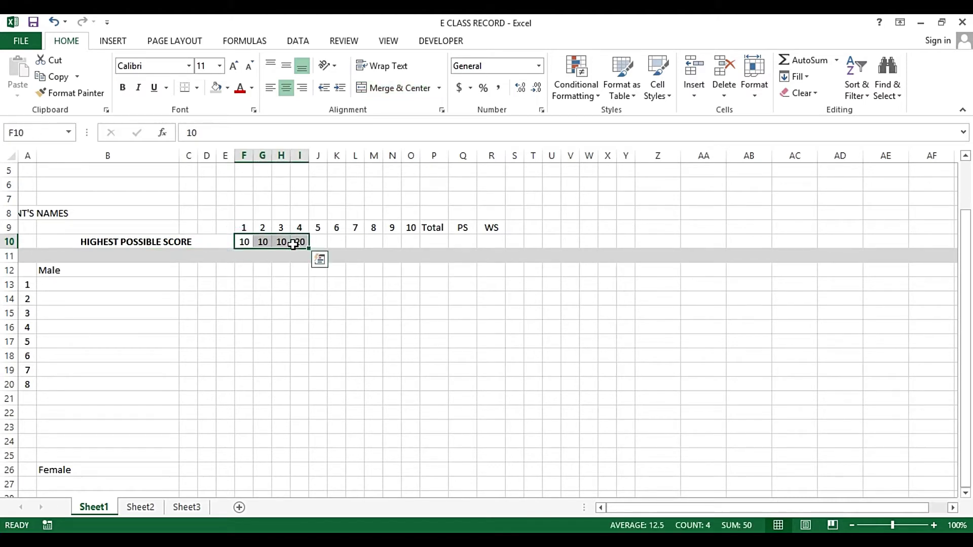
click(440, 238)
click(462, 227)
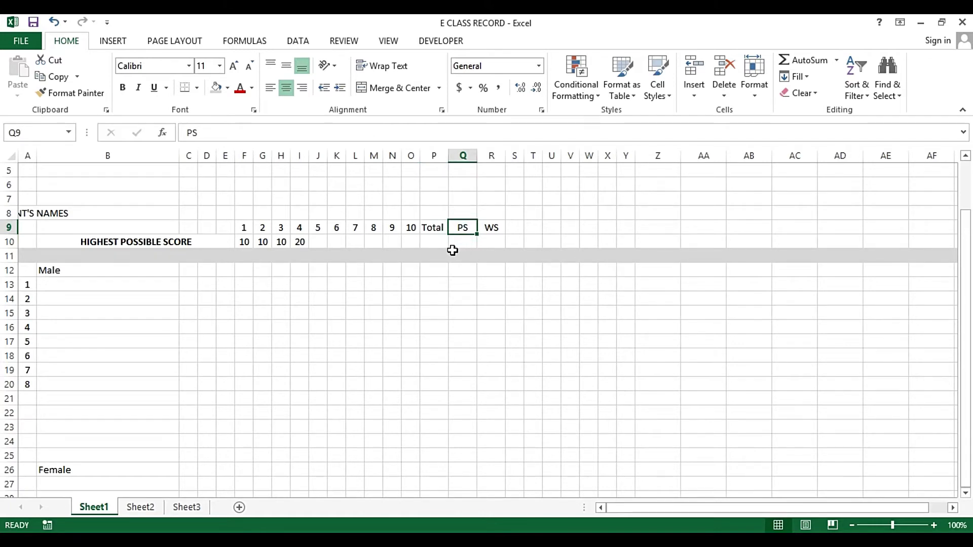
Enter 100 as the PS highest possible score in Q10
click(457, 245)
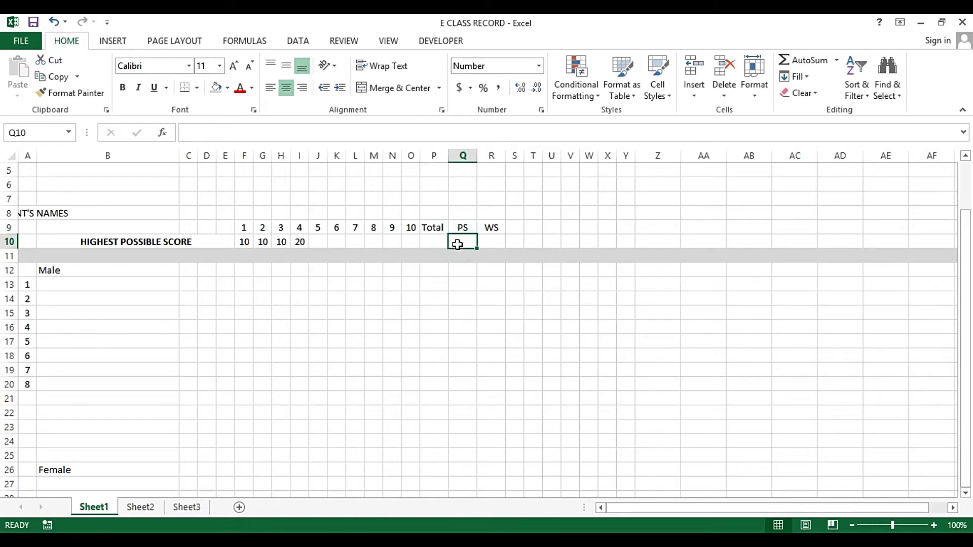
text(100)
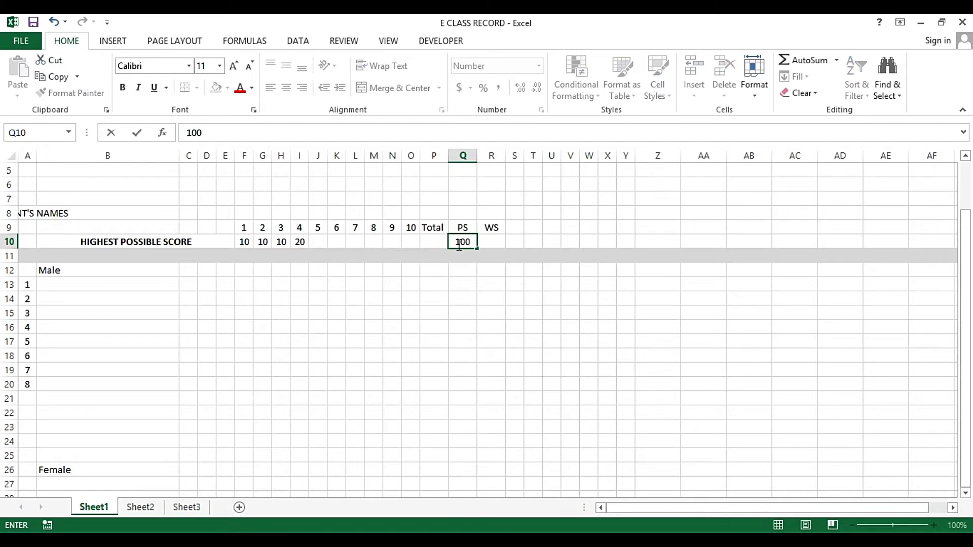
key(Tab)
click(458, 244)
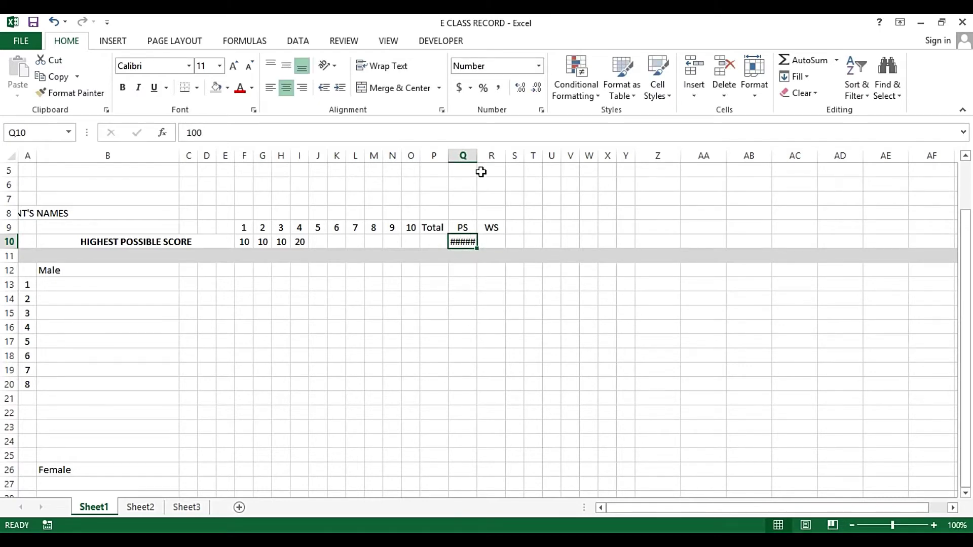
Set columns Q and R to a column width of 6
drag(463, 155, 491, 156)
right_click(491, 156)
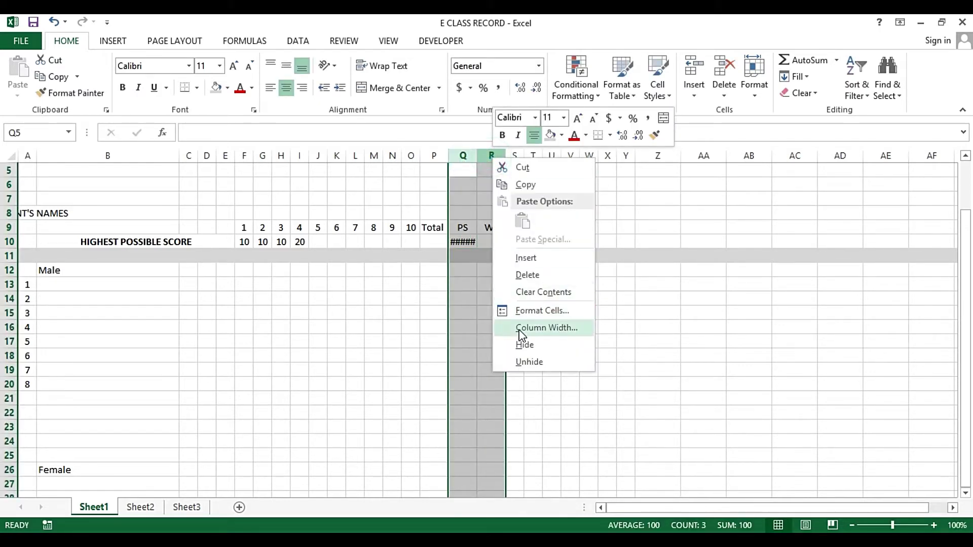
click(523, 329)
text(6)
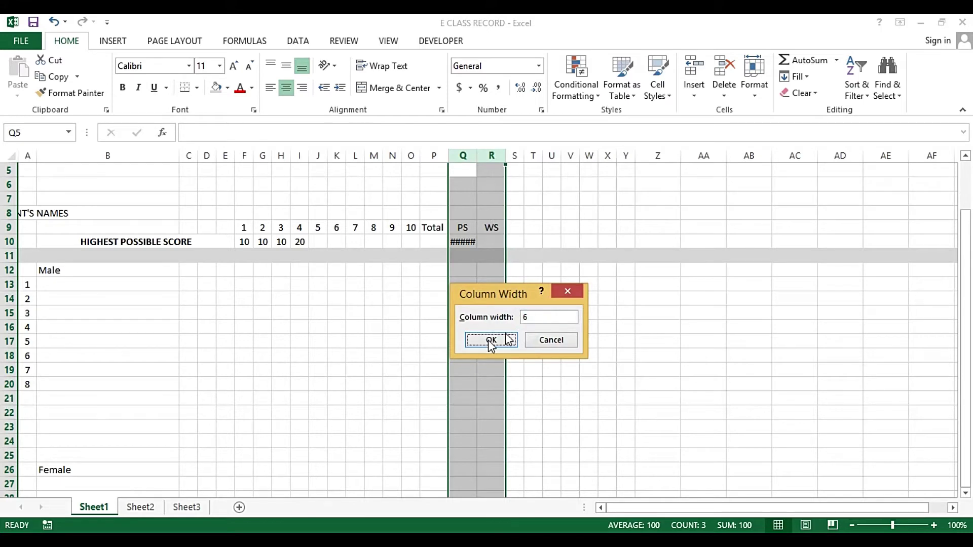
click(490, 340)
click(470, 298)
click(479, 243)
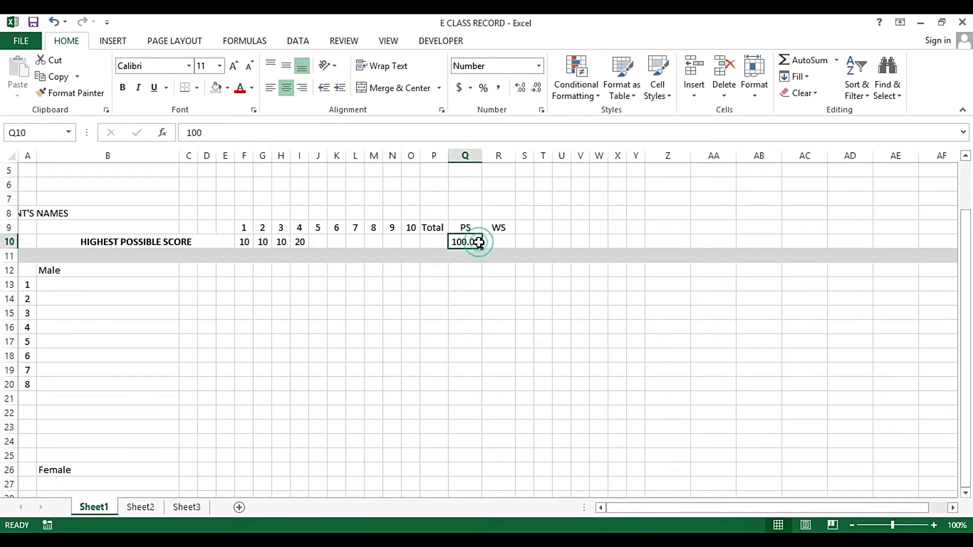
Enter 30% in R10 using Percent Style
click(501, 241)
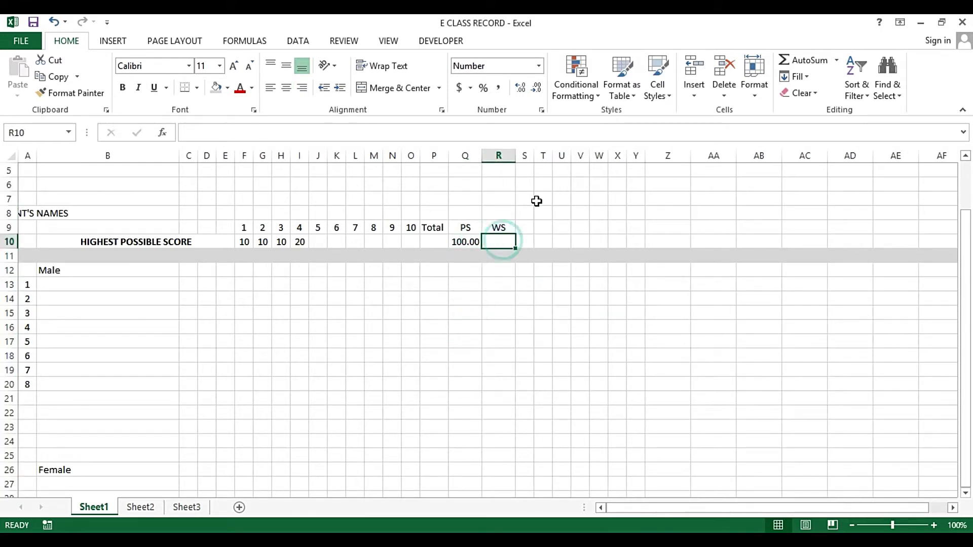
text(30)
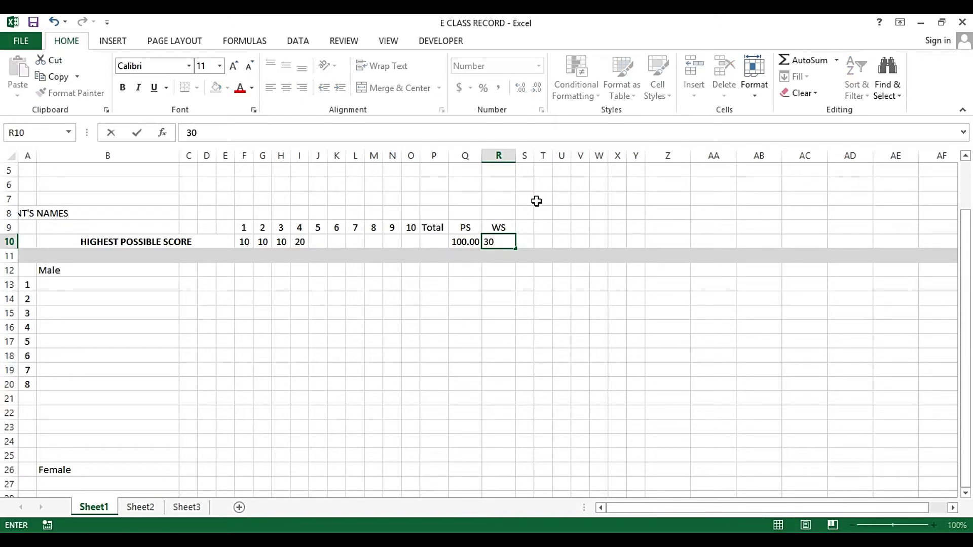
key(Up)
key(Down)
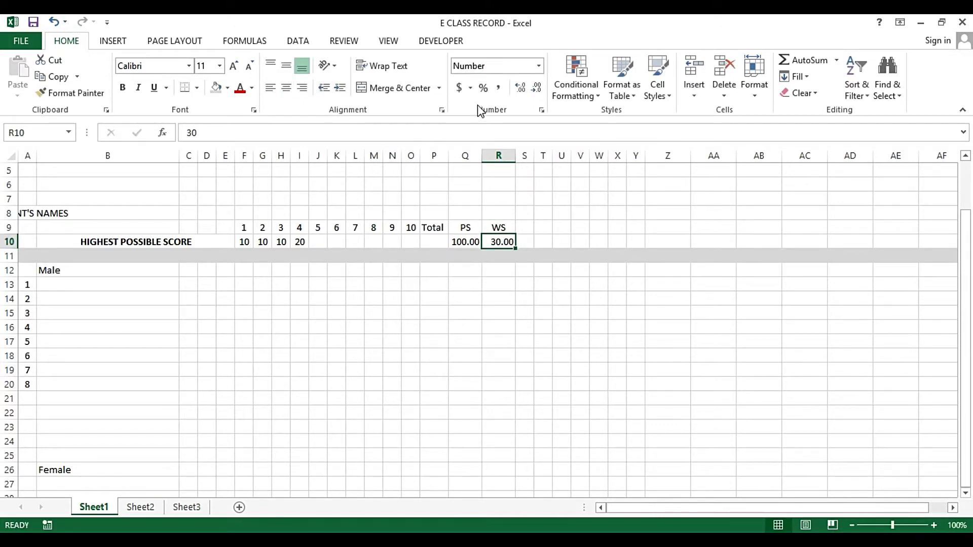
click(484, 88)
text(30)
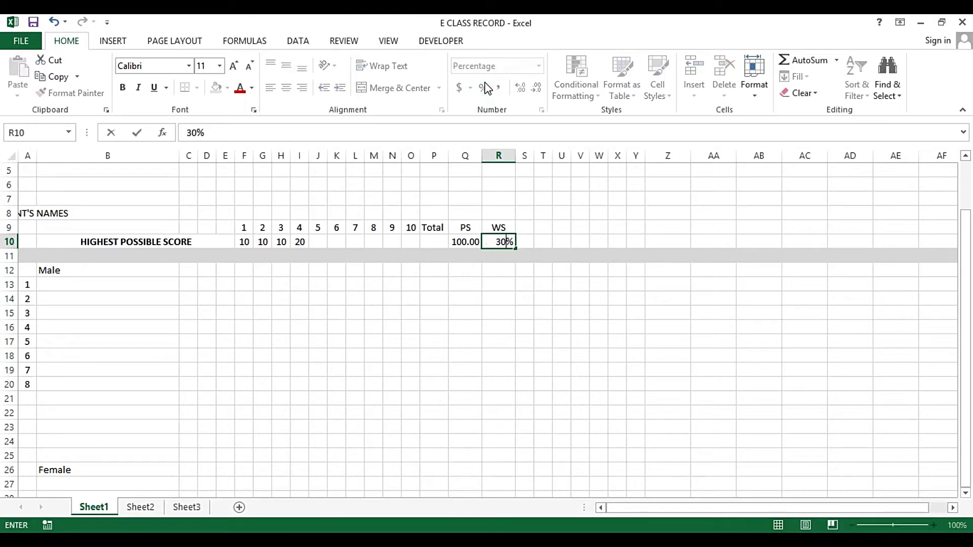
key(Return)
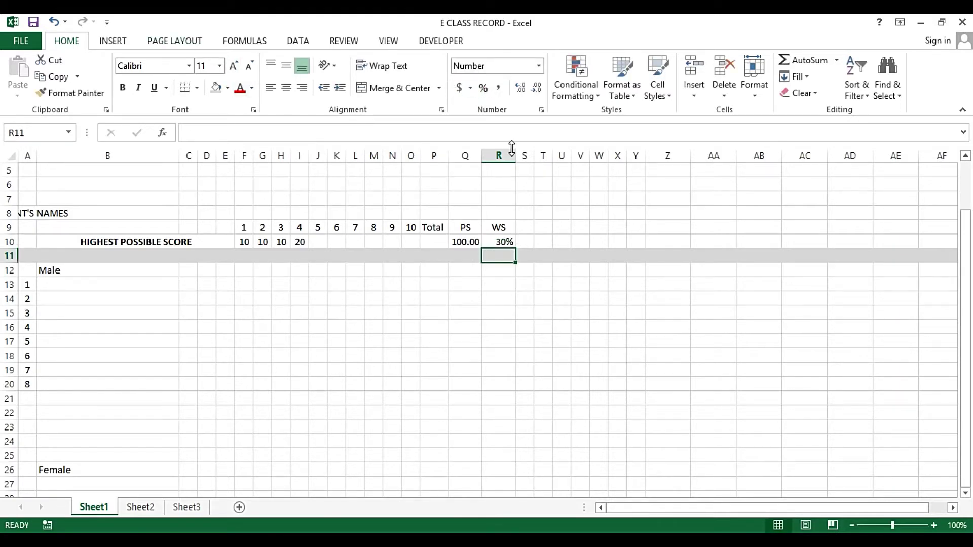
Centre the contents of column R
click(499, 155)
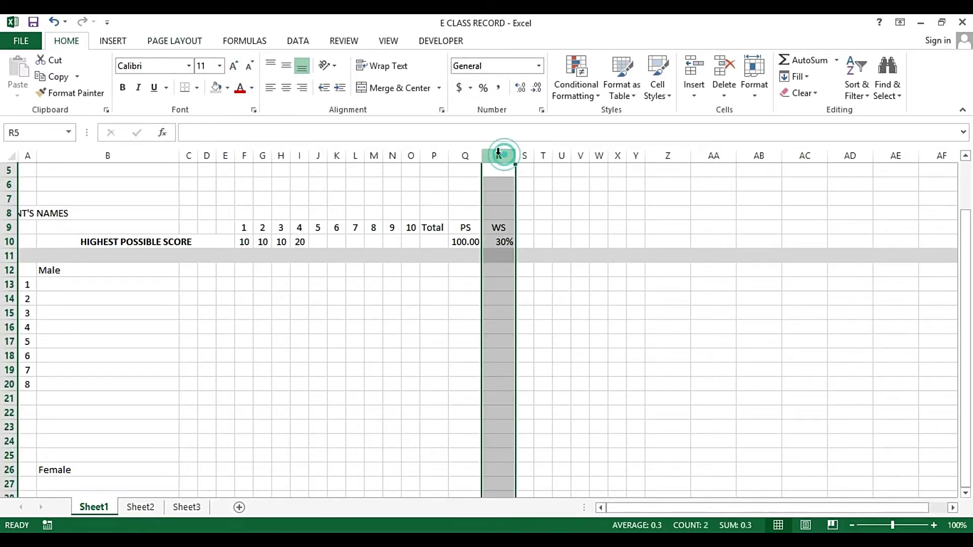
click(288, 87)
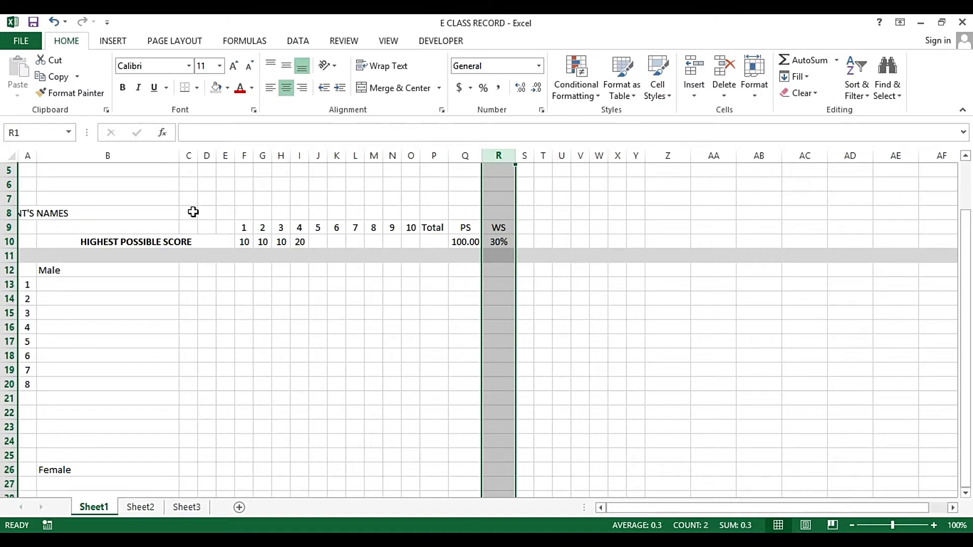
click(193, 211)
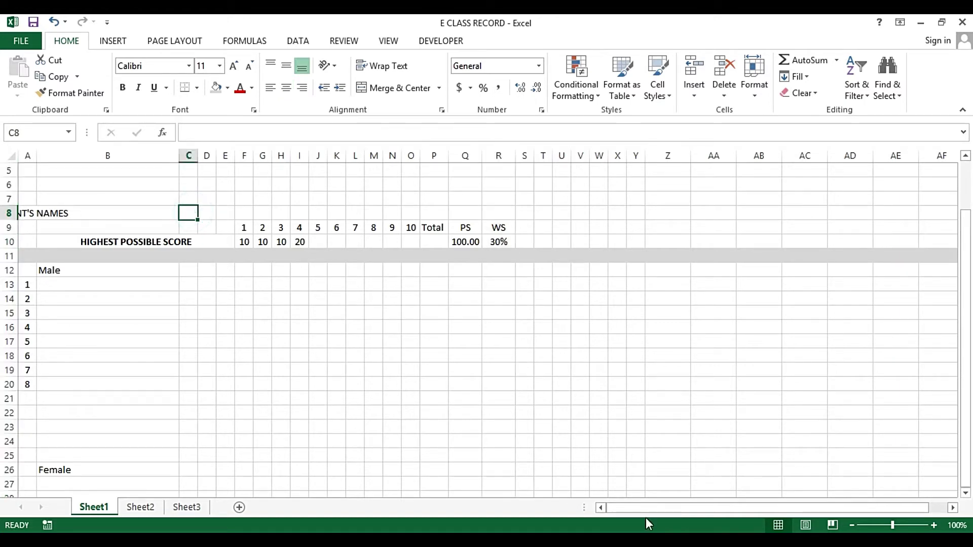
Move the STUDENT'S NAMES label from A8 to B8 and left-align it
click(76, 213)
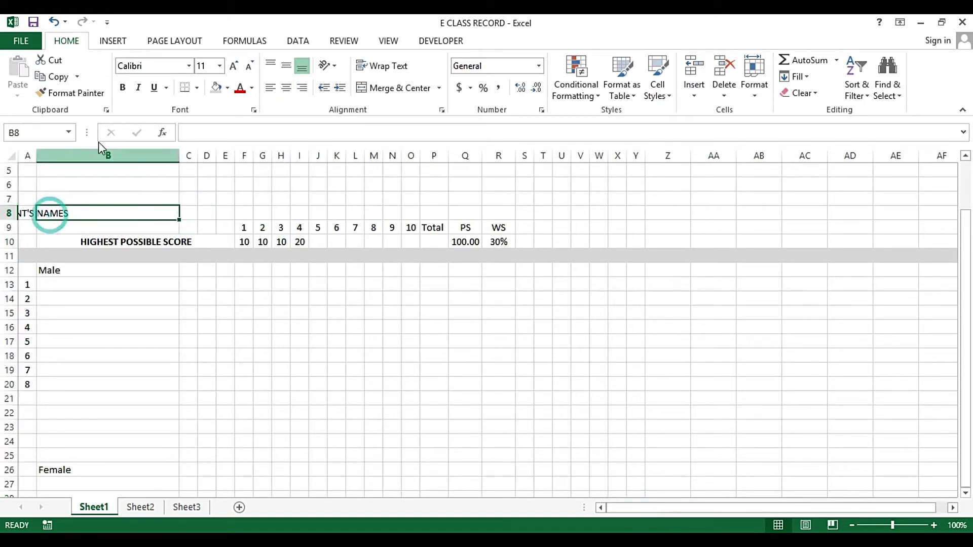
click(270, 87)
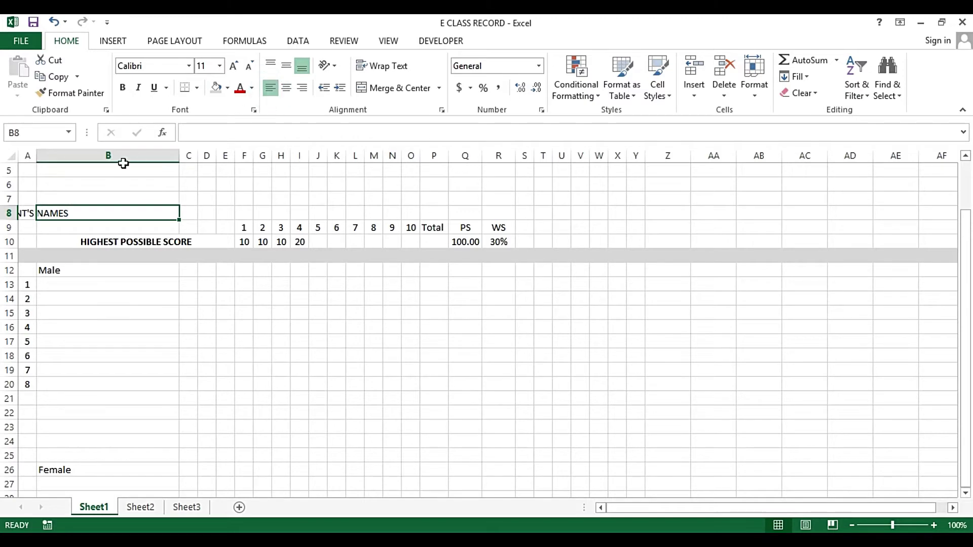
key(Left)
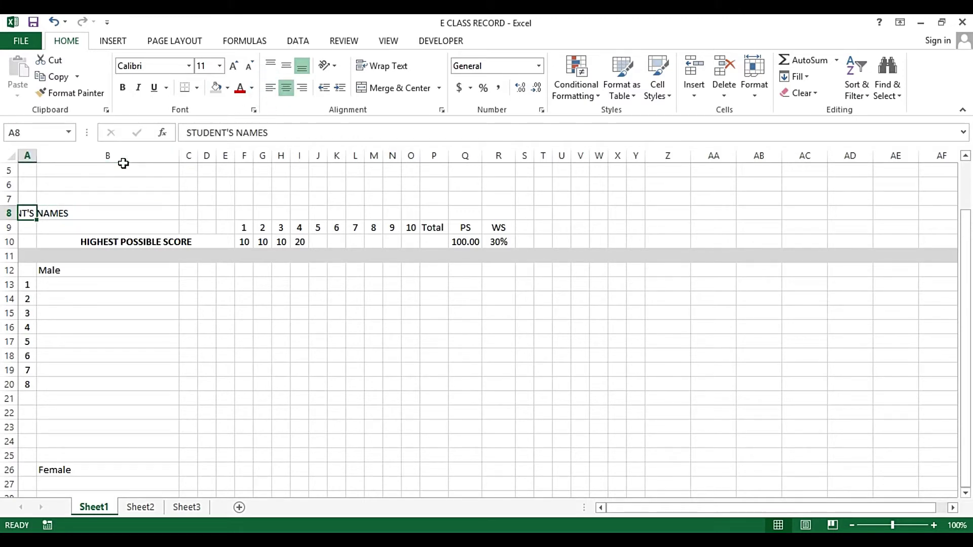
key(Right)
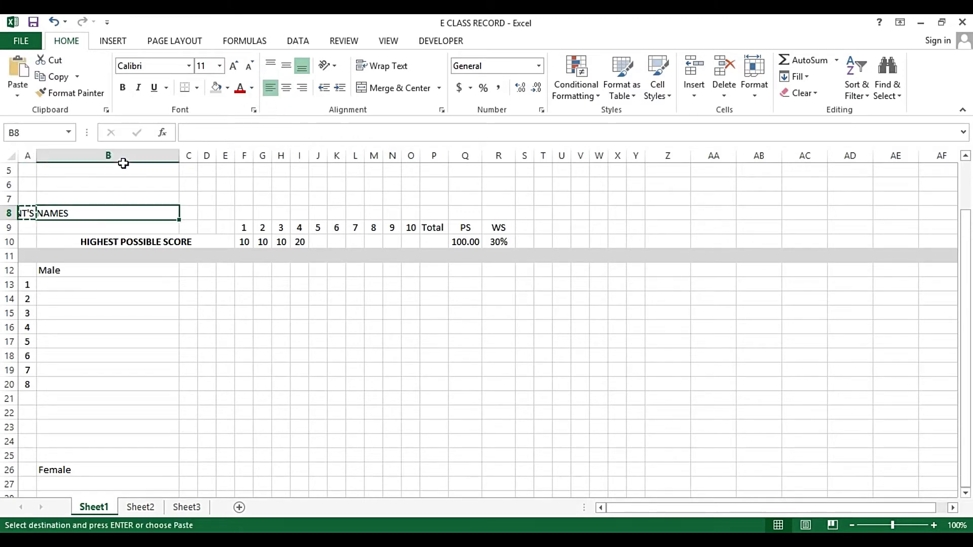
key(Return)
key(Left)
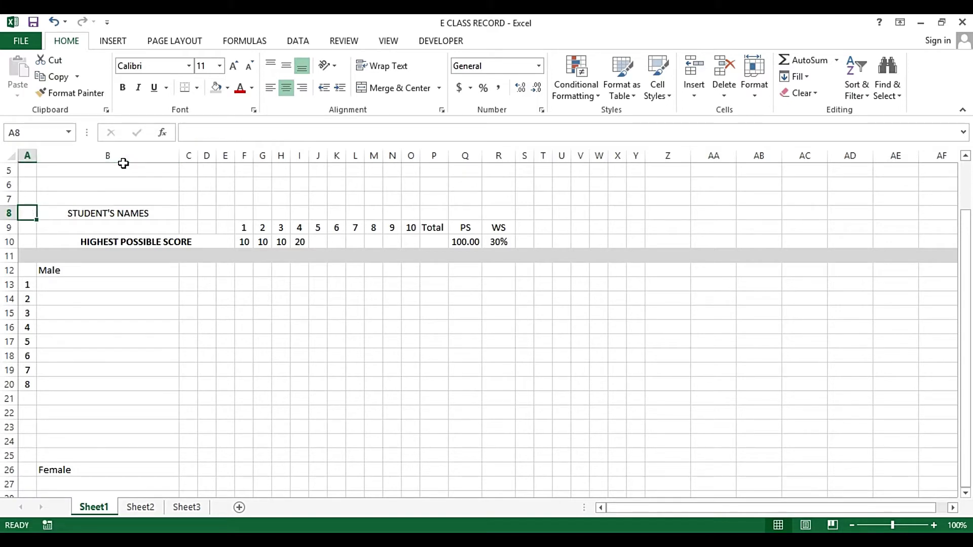
key(Right)
click(270, 88)
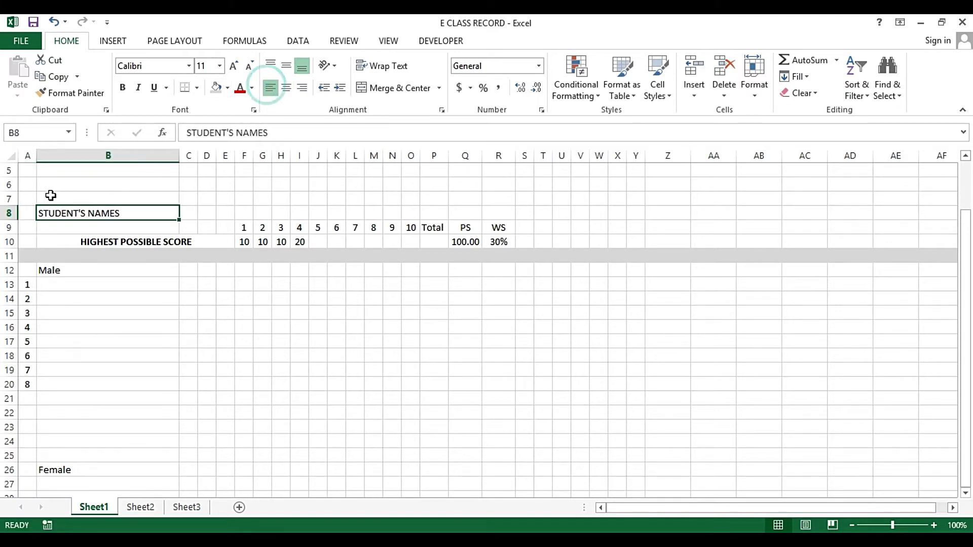
Increase row 8's height to about 68.25
click(11, 213)
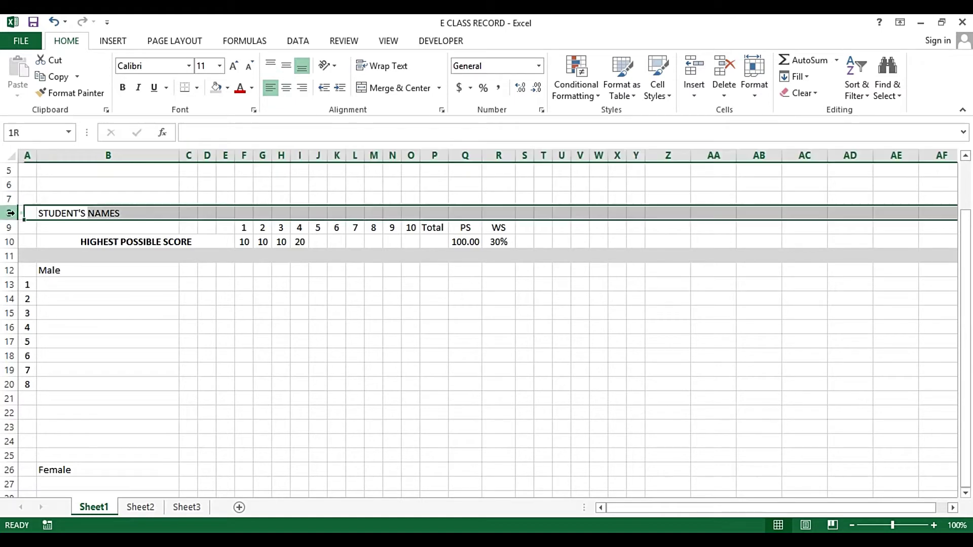
right_click(10, 213)
click(56, 383)
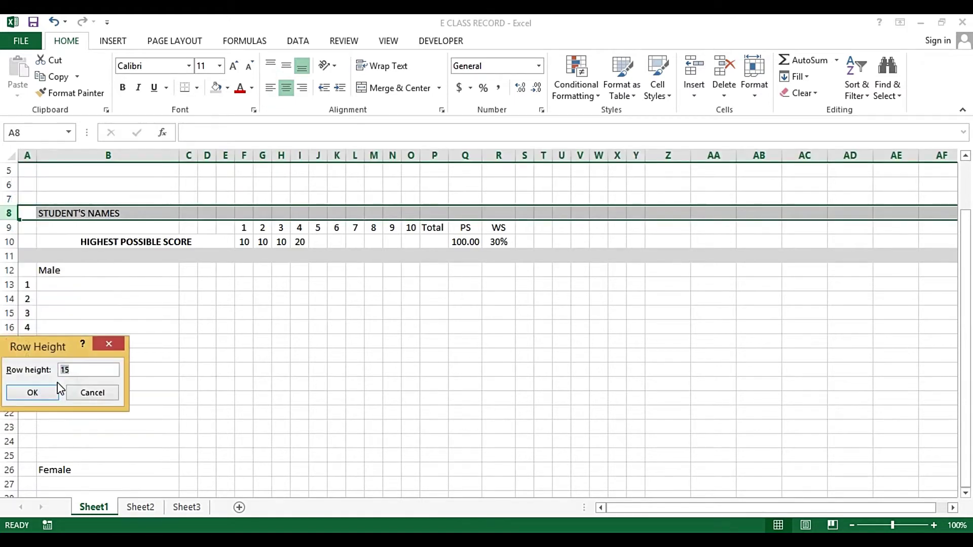
click(57, 387)
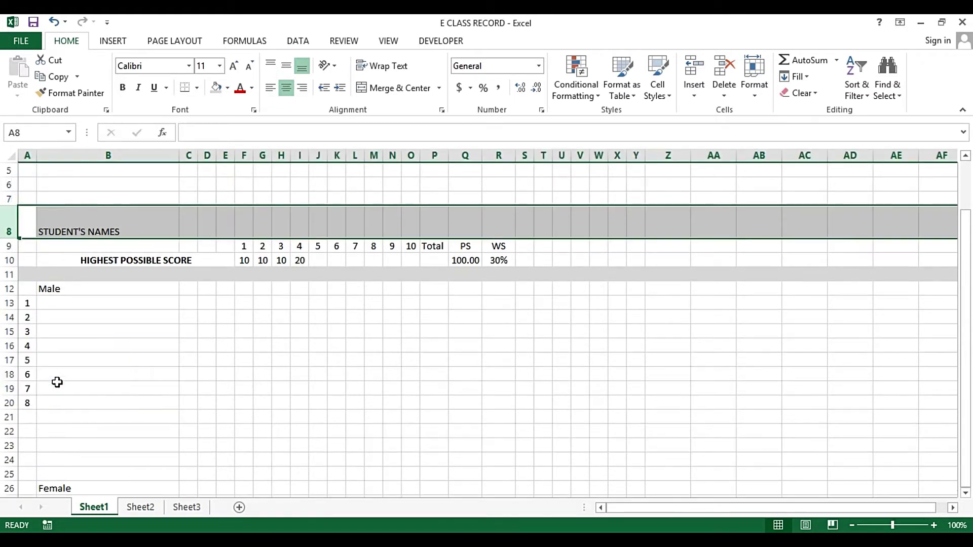
drag(7, 238, 8, 270)
click(222, 237)
click(185, 246)
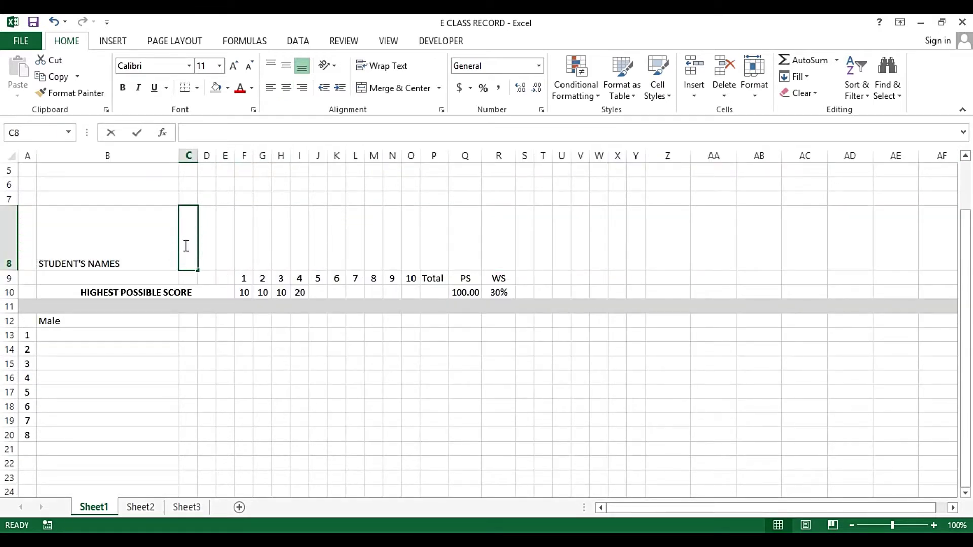
Enter WRITTEN WORKS (30%) in C8, merge and centre it across C8:R8, middle-align and bold it
text(WRIT)
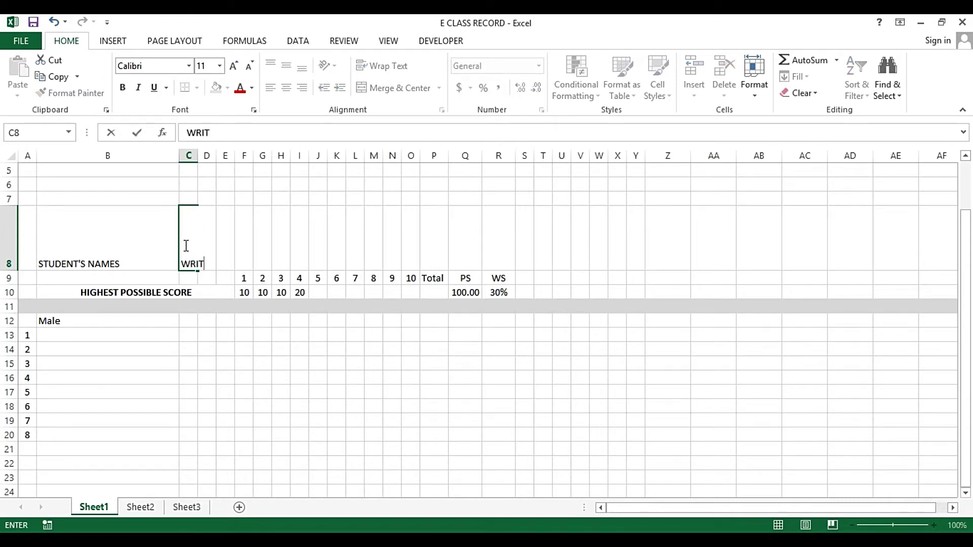
text(TTTEN WORKS)
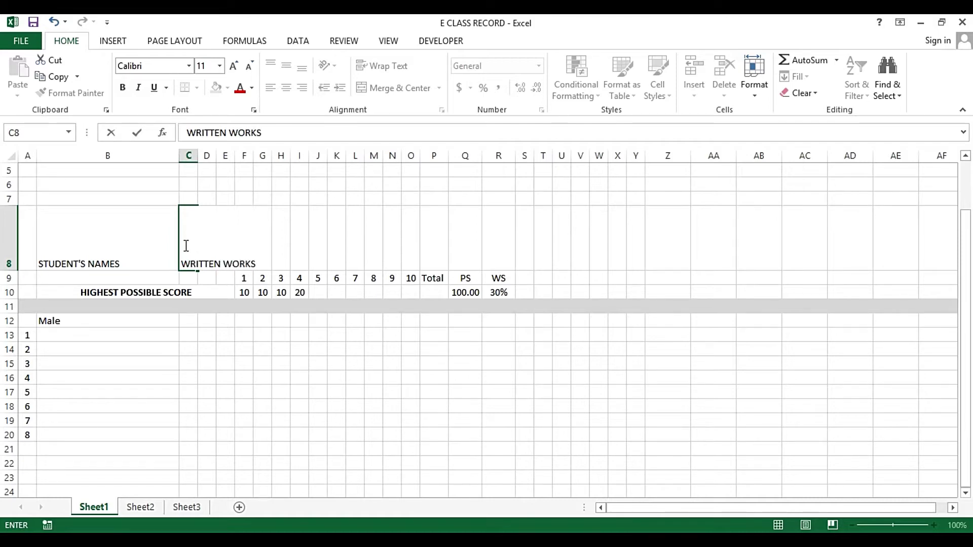
text( (30%)
key(Return)
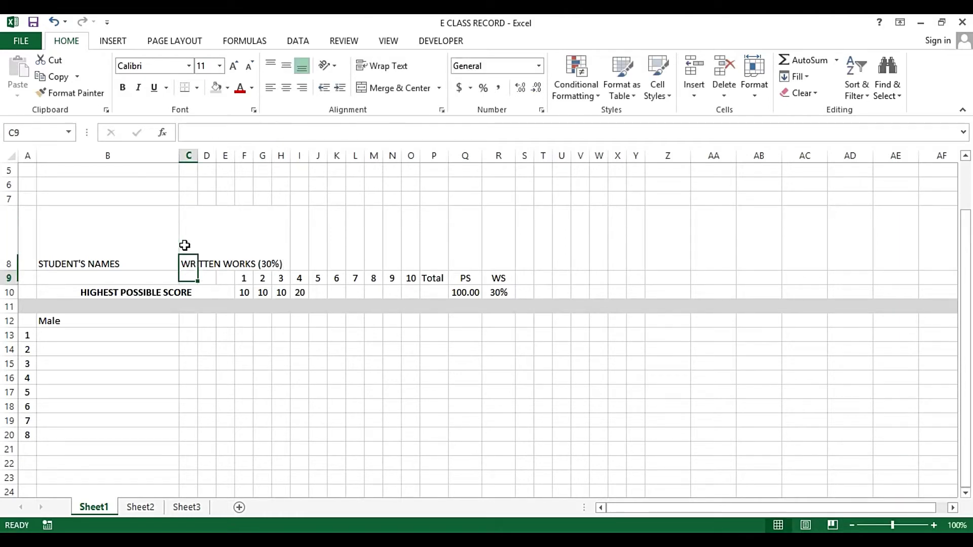
click(184, 246)
key(shift+Right)
key(shift+Right)
key(shift+Right)
key(shift+Right)
key(shift+Right)
key(shift+Right)
key(shift+Right)
key(shift+Right)
key(shift+Right)
key(shift+Right)
key(shift+Right)
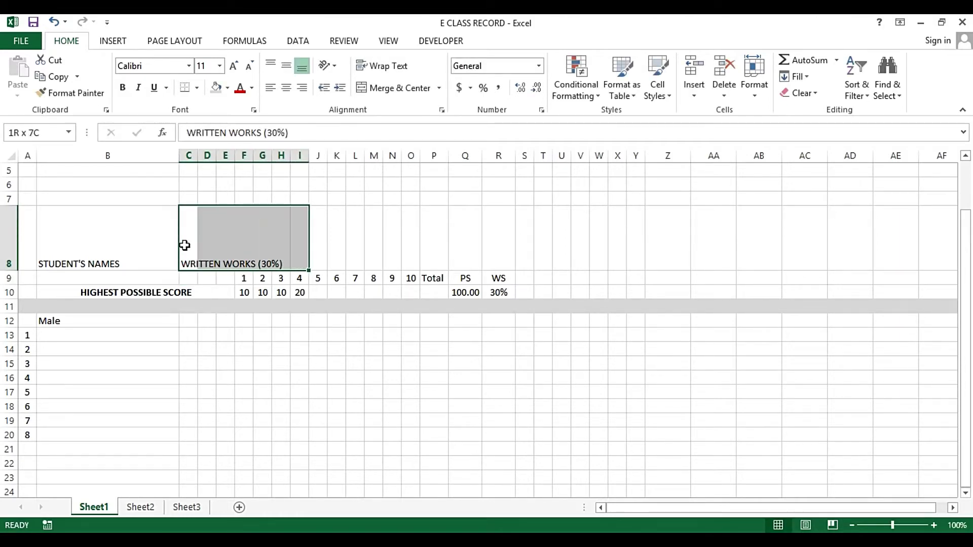
key(shift+Right)
key(shift+Right)
key(shift+Right)
key(shift+Right)
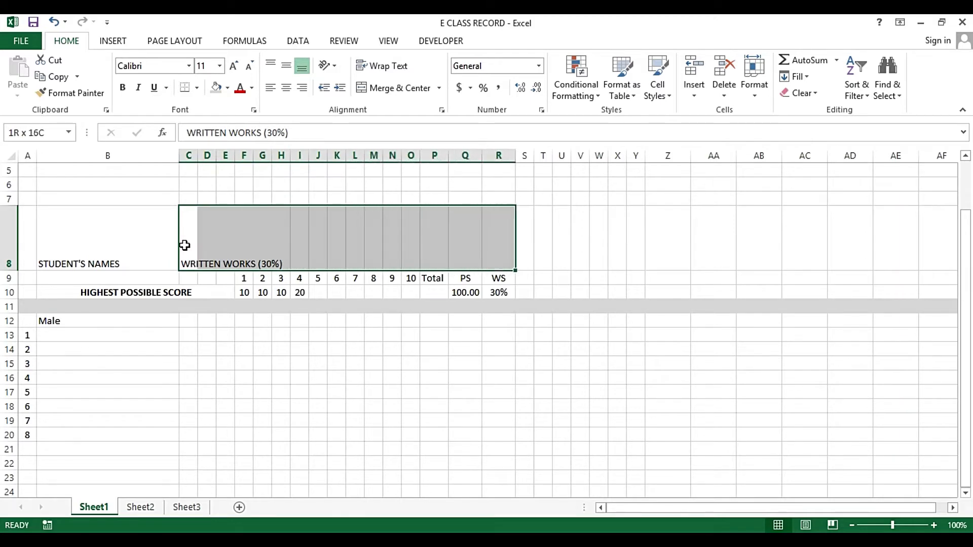
click(394, 88)
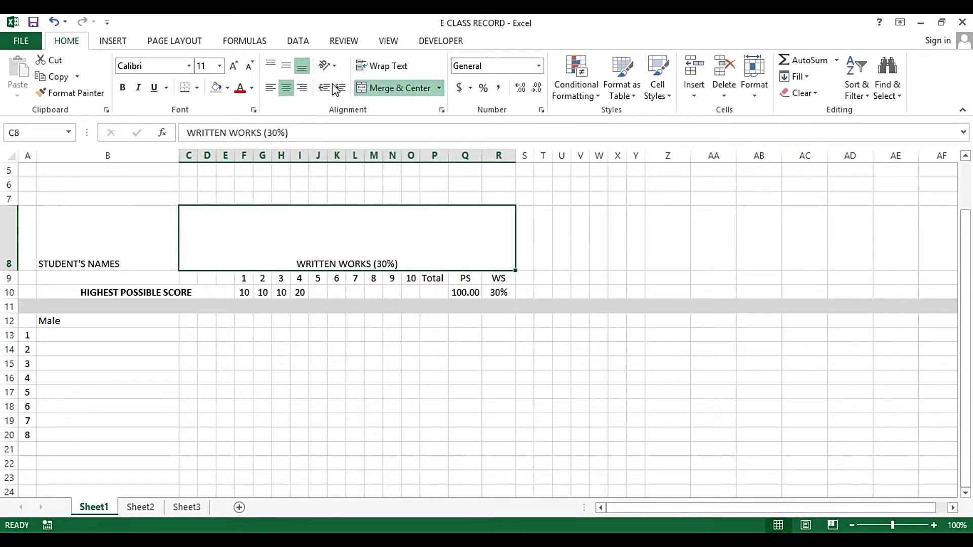
click(287, 65)
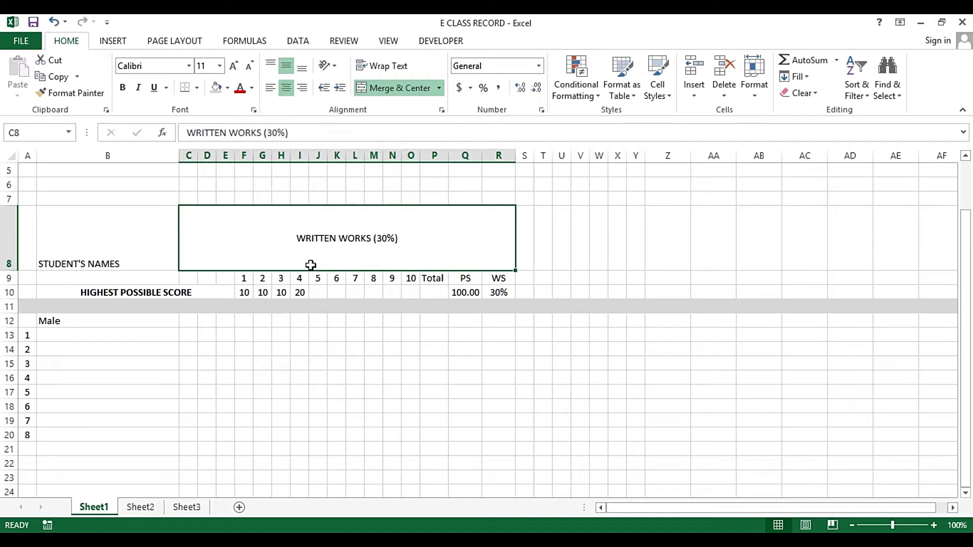
key(ctrl+b)
click(304, 246)
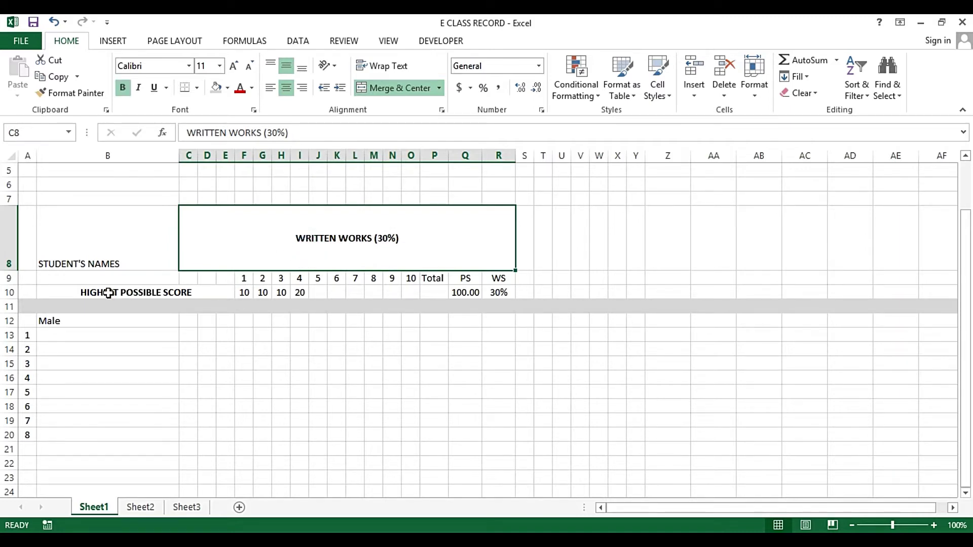
drag(108, 293, 498, 294)
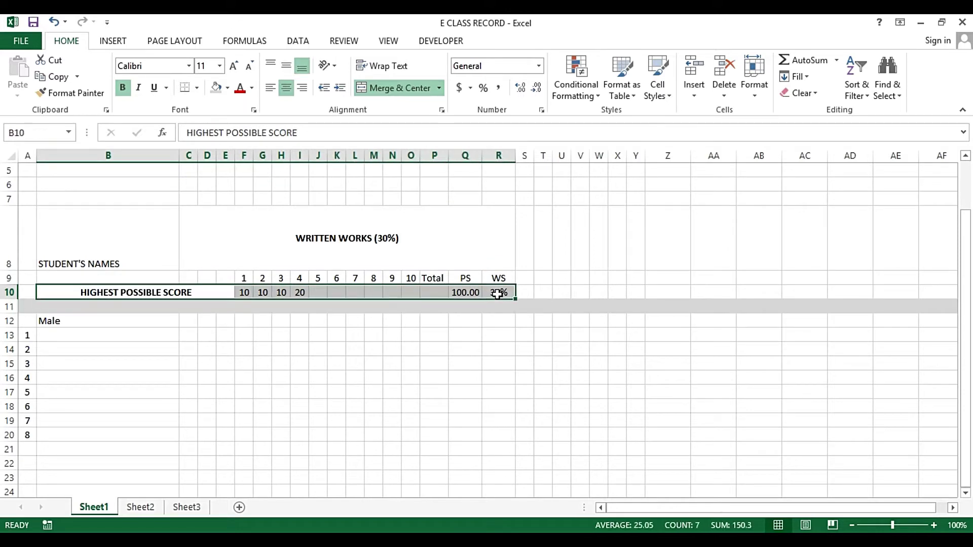
Make rows 9–10 bold at font size 12
key(ctrl+b)
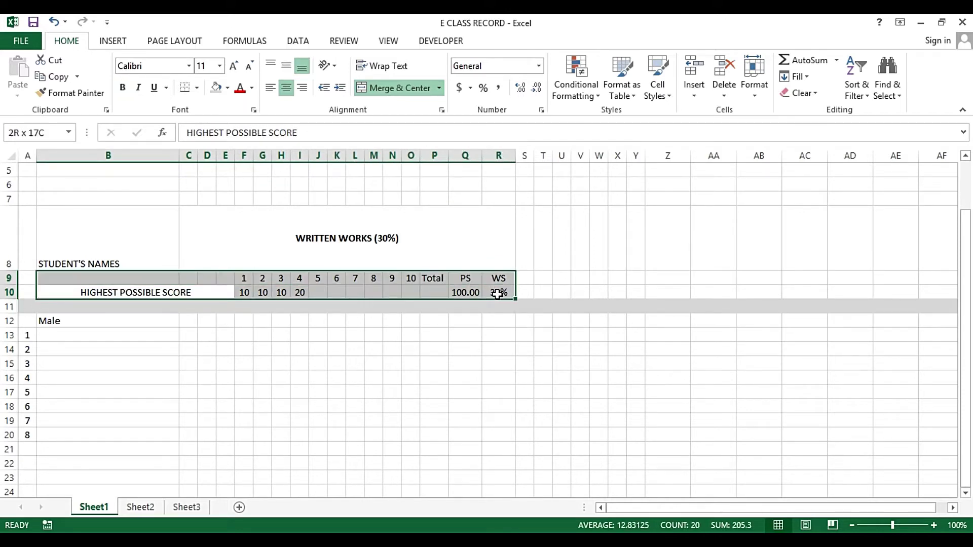
key(shift+Up)
key(ctrl+b)
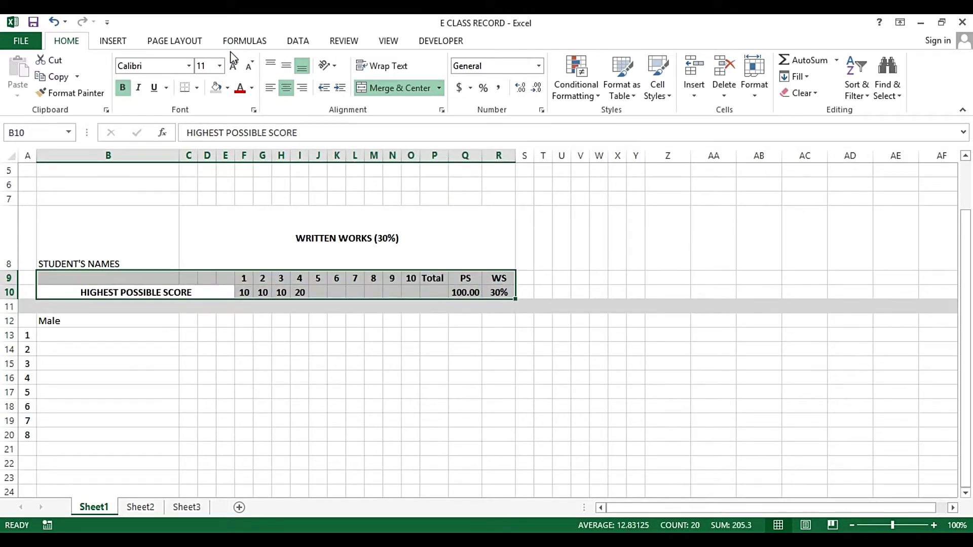
click(220, 66)
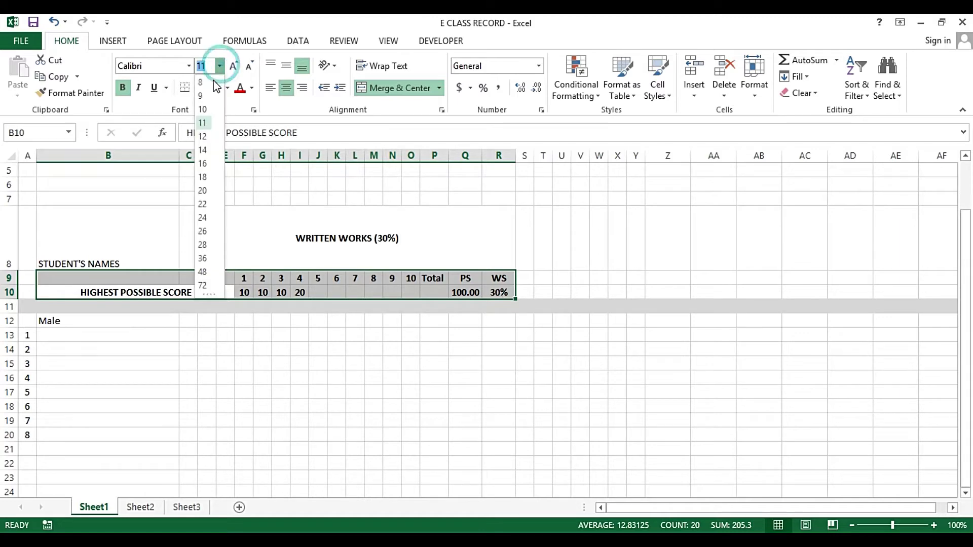
click(206, 136)
click(223, 182)
Widen columns Q and P so their values fit
click(447, 193)
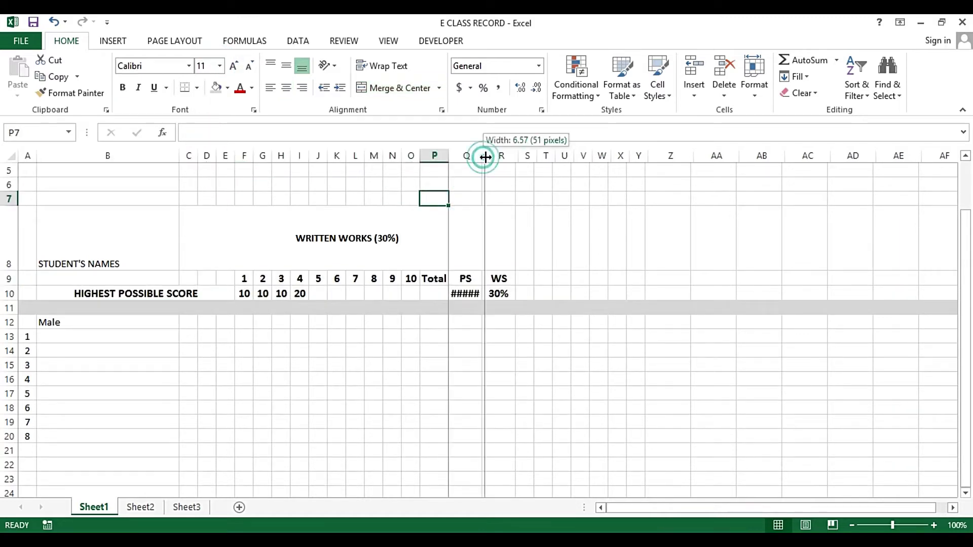
double_click(482, 155)
drag(449, 156, 453, 188)
Enter =SUM(F10:O10) in P10 to total the highest possible scores
click(431, 295)
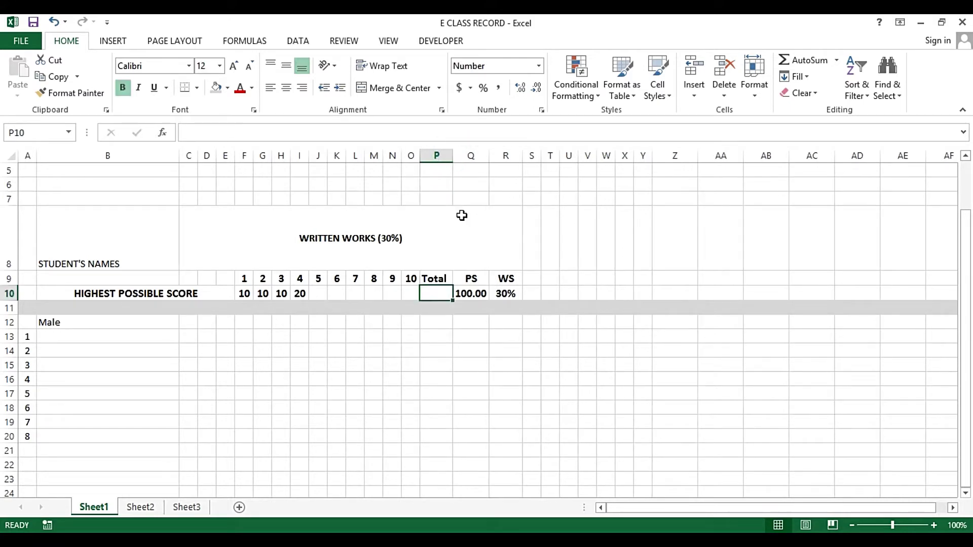
text(=)
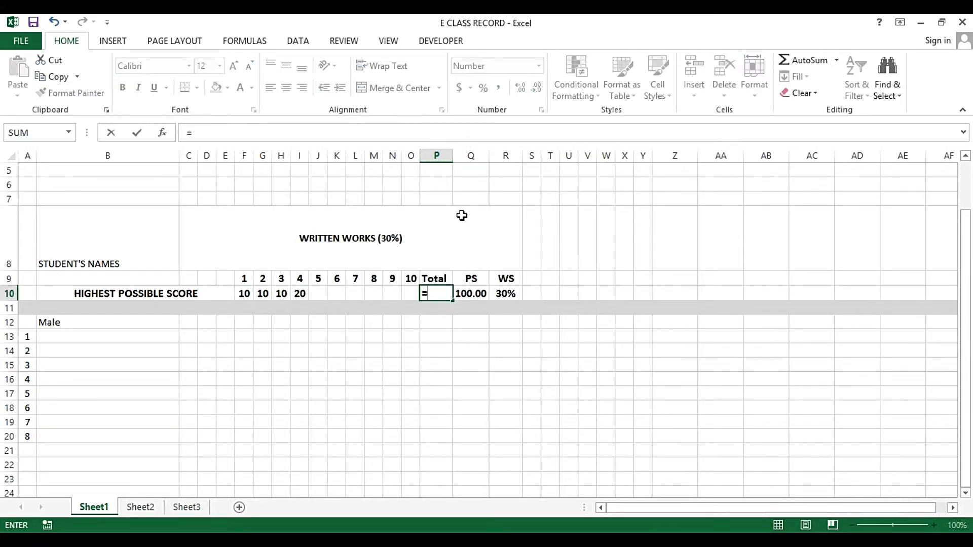
text(SUM()
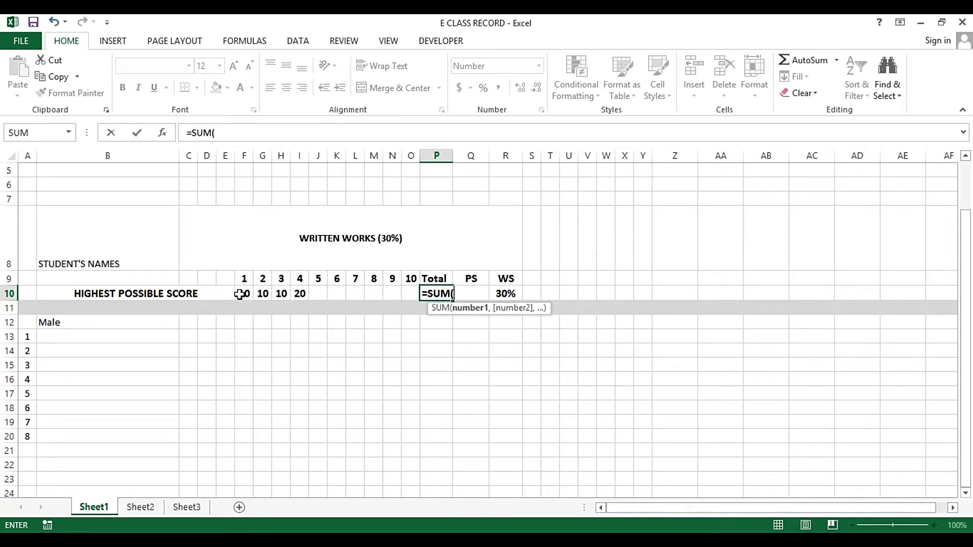
drag(240, 295, 409, 295)
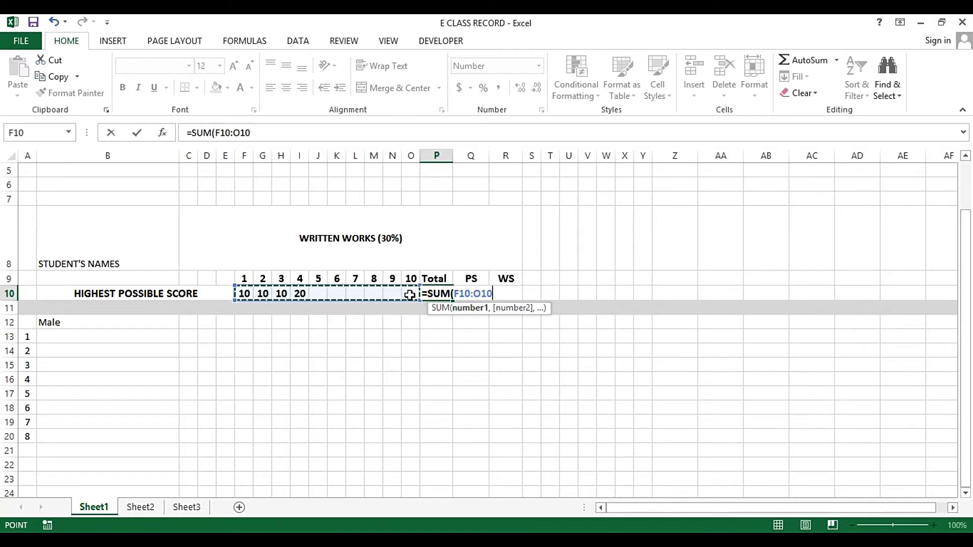
key(Return)
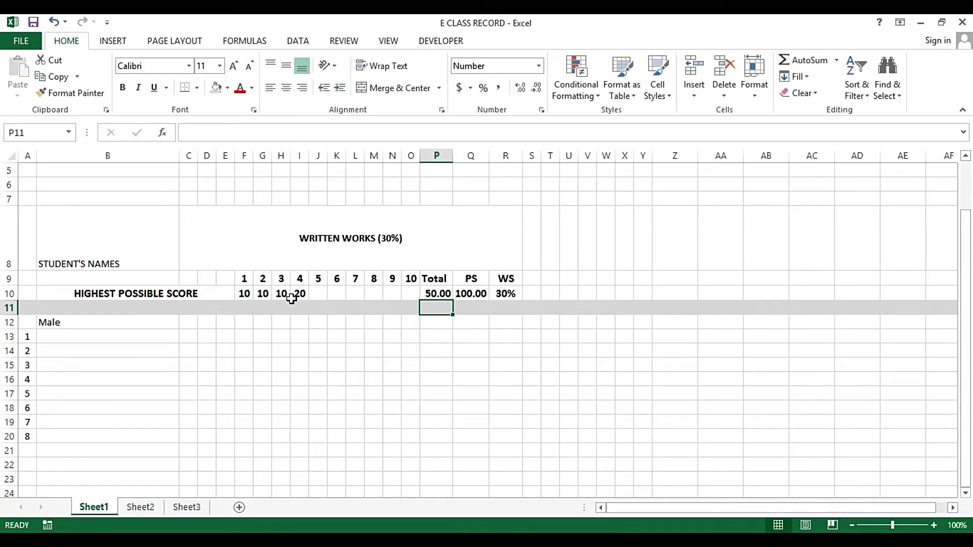
Enter four male student names in the cells under Male
click(97, 339)
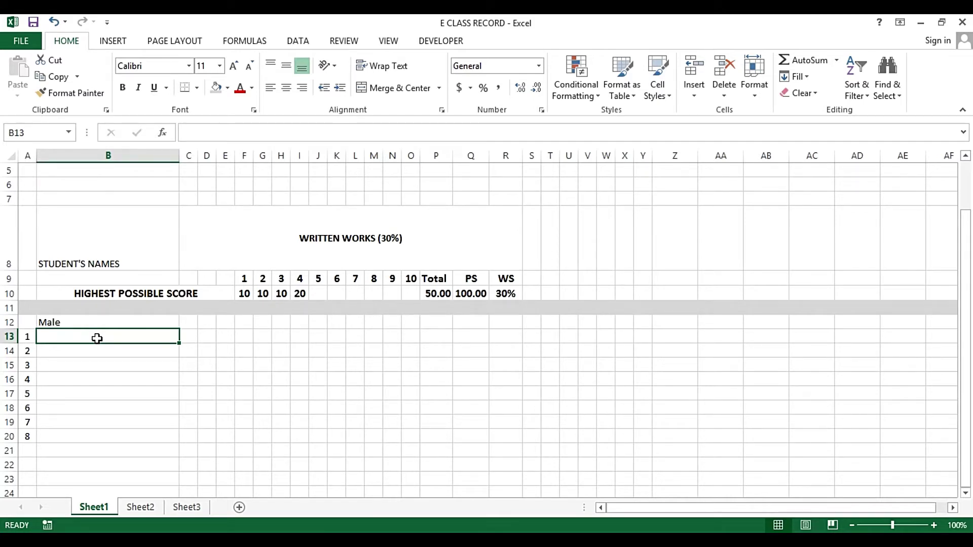
key(Return)
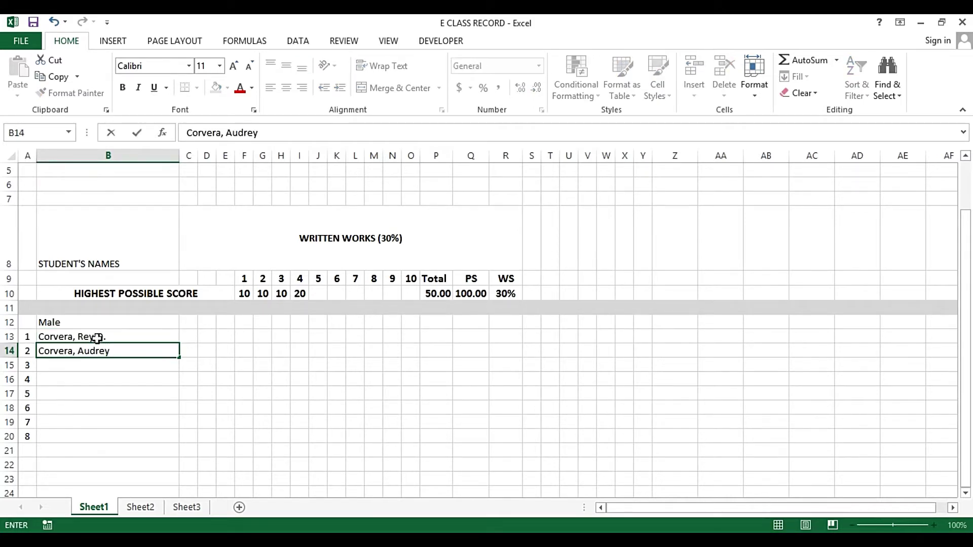
key(Return)
text(Dela Cruz, Juan)
key(Return)
key(Tab)
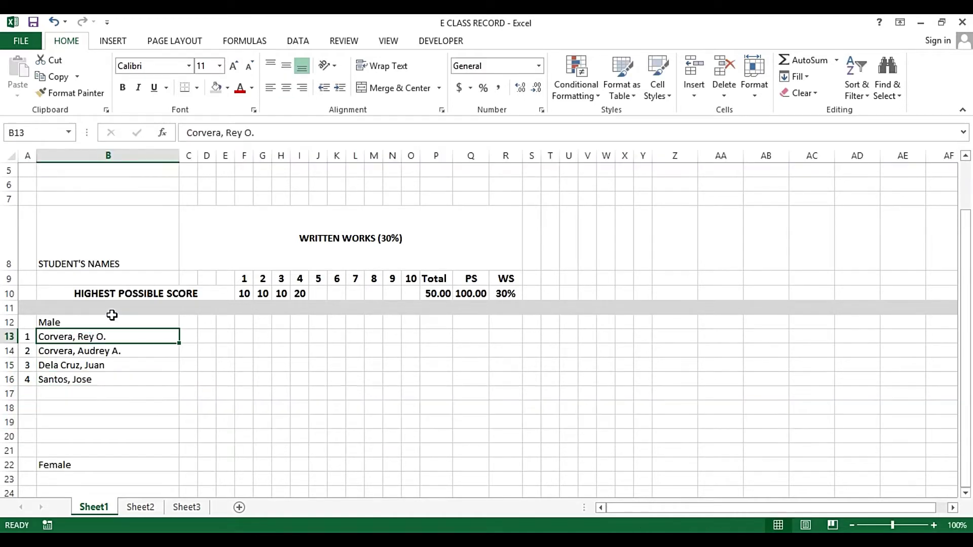
Delete the blank row so Male sits in row 11
click(79, 321)
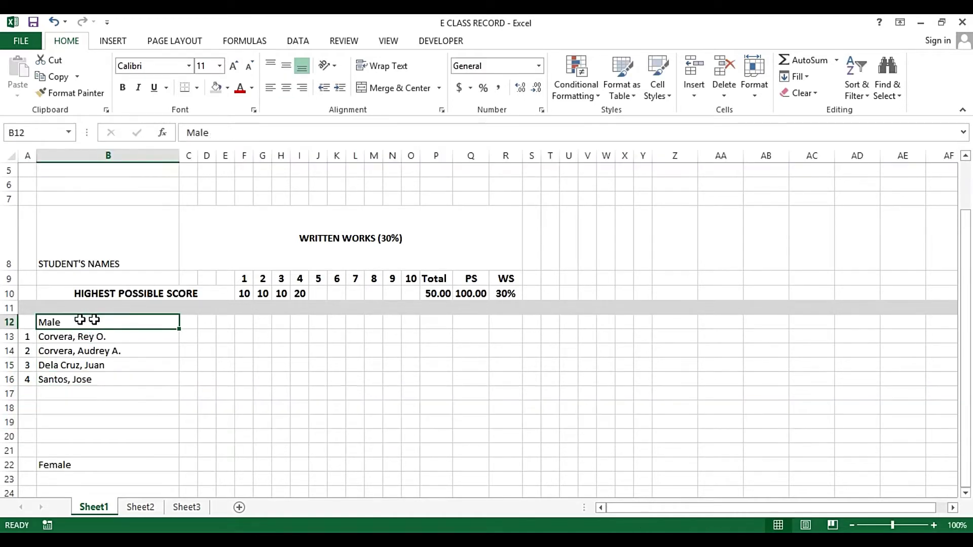
click(10, 321)
right_click(10, 322)
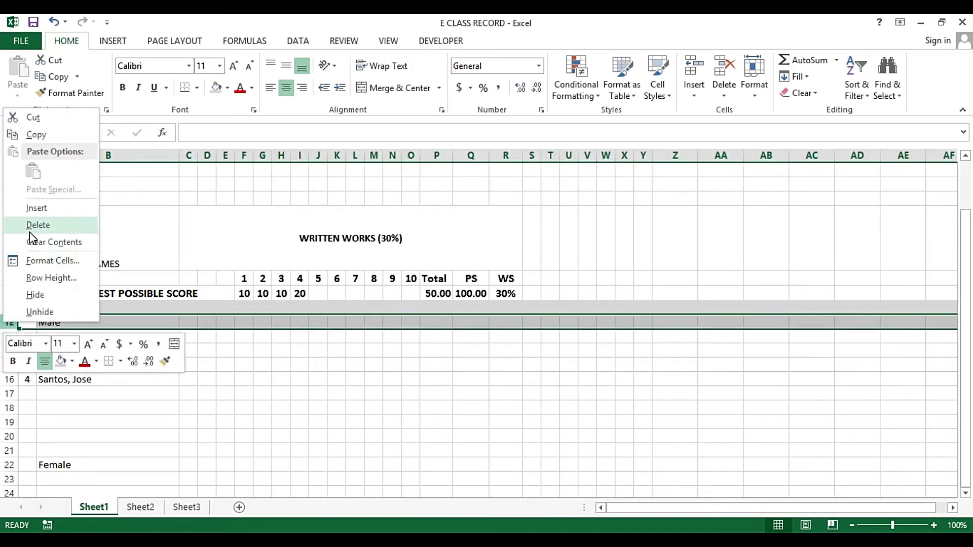
click(14, 321)
right_click(10, 307)
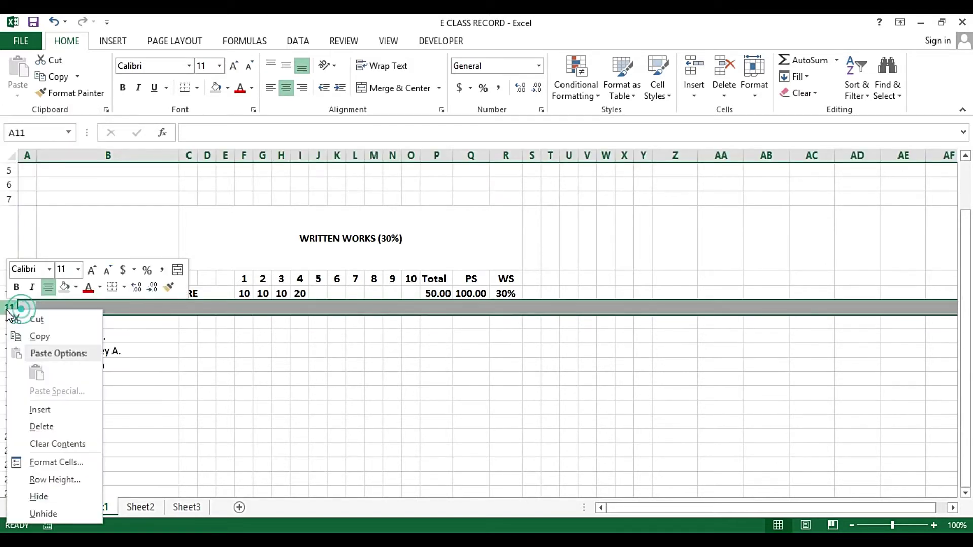
click(41, 410)
key(ctrl+z)
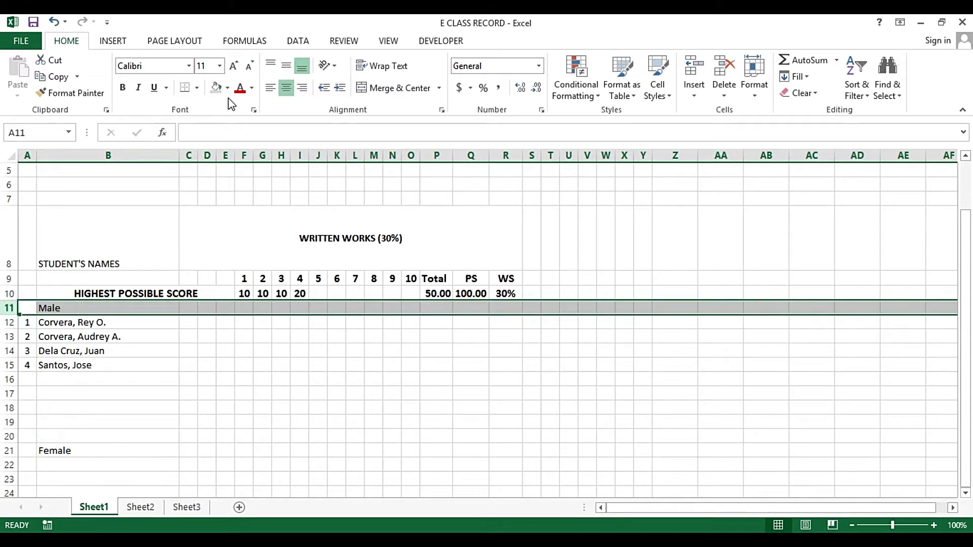
Shade the Male row 11 with a grey fill
click(216, 87)
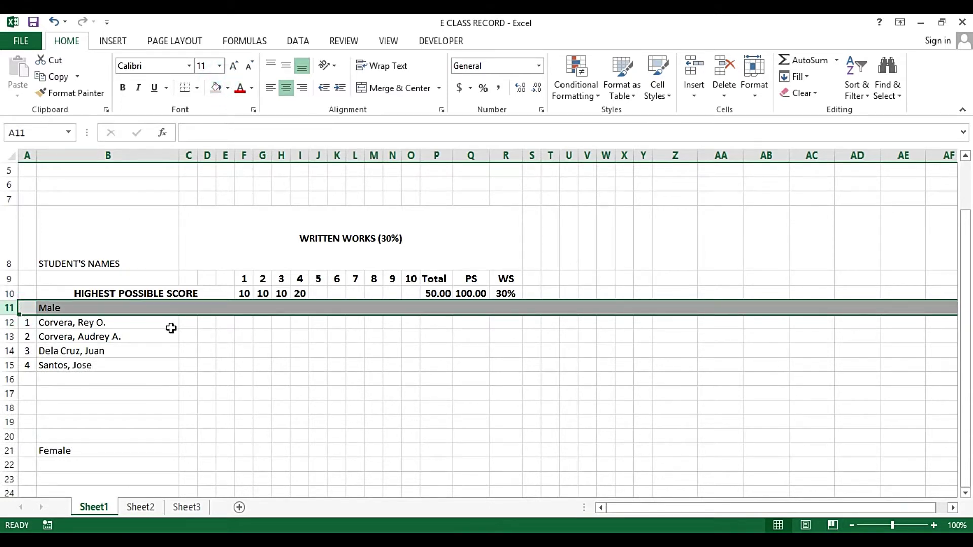
click(202, 311)
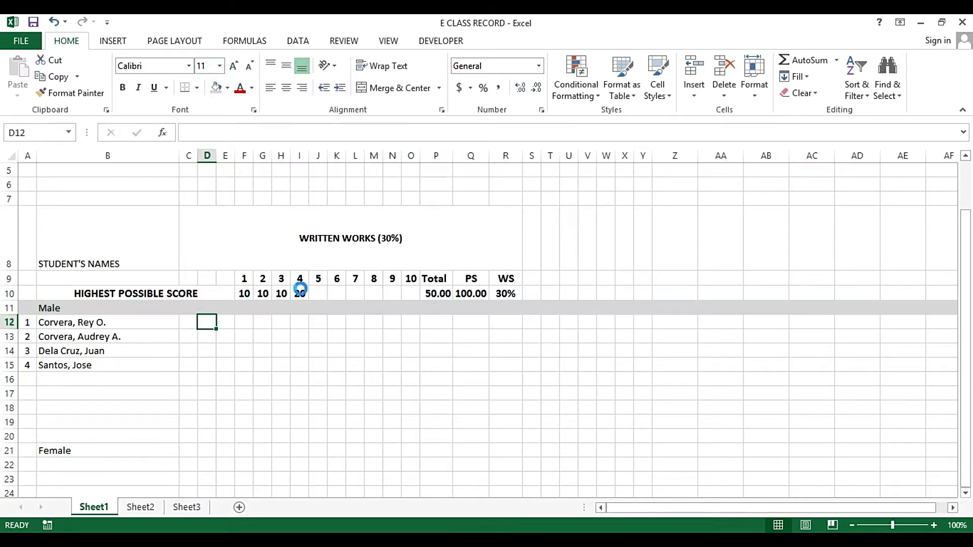
click(289, 284)
click(226, 292)
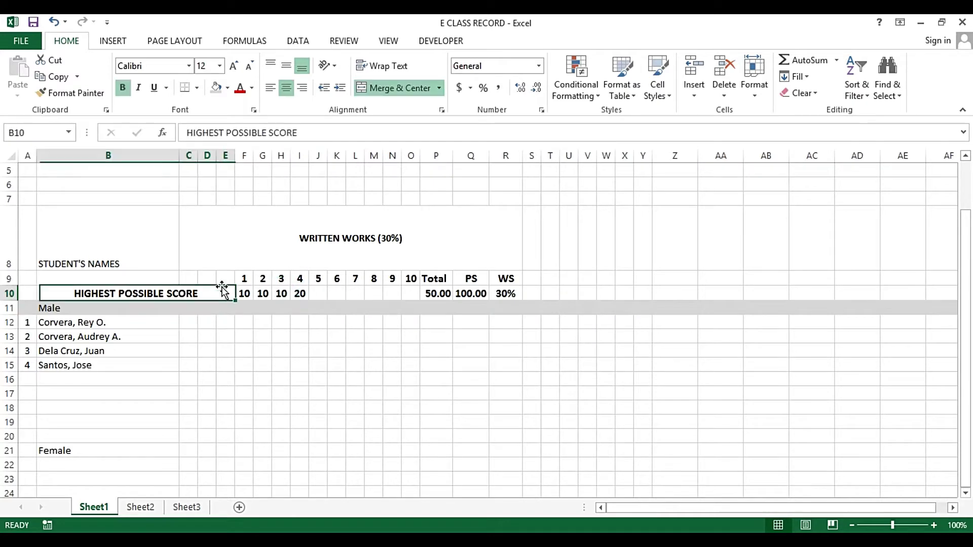
click(187, 269)
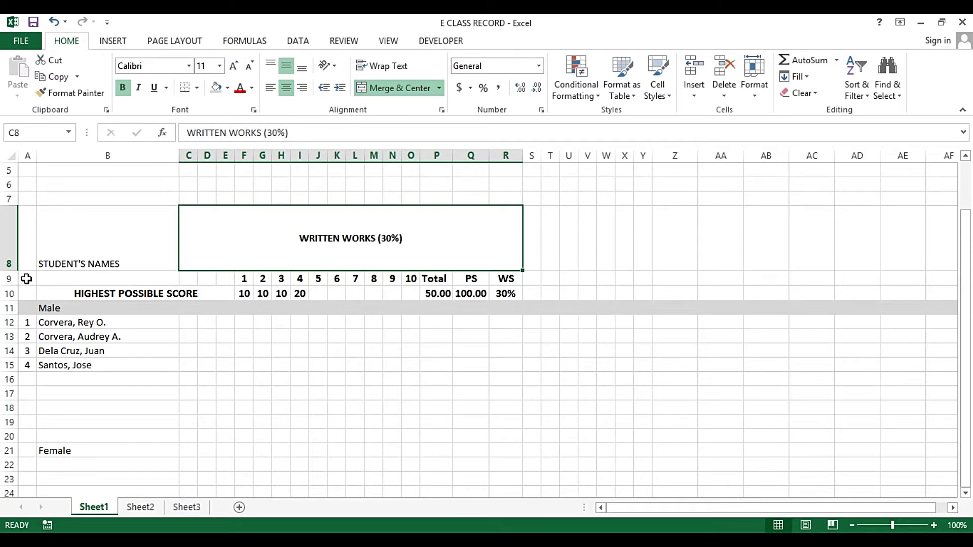
Apply All Borders to the table range A9:R15
drag(28, 286, 512, 367)
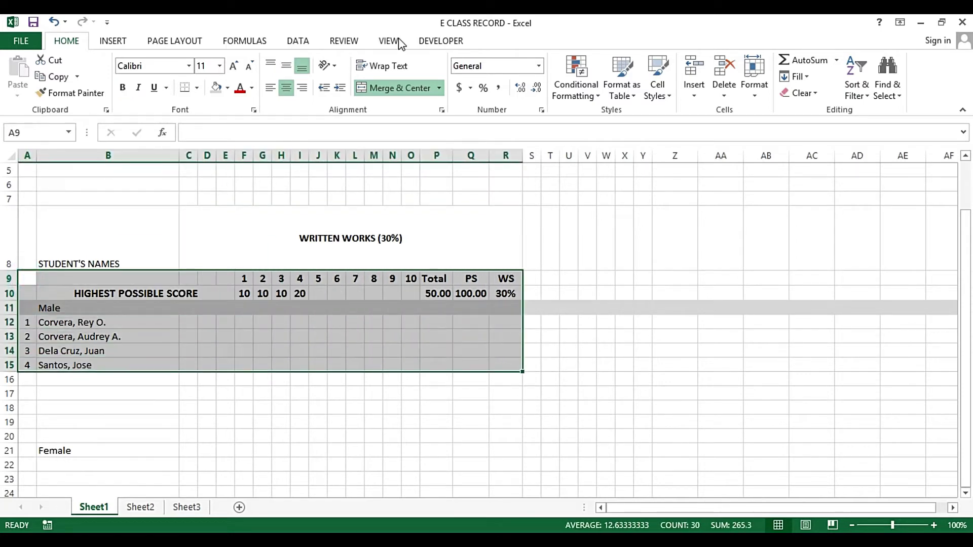
click(199, 89)
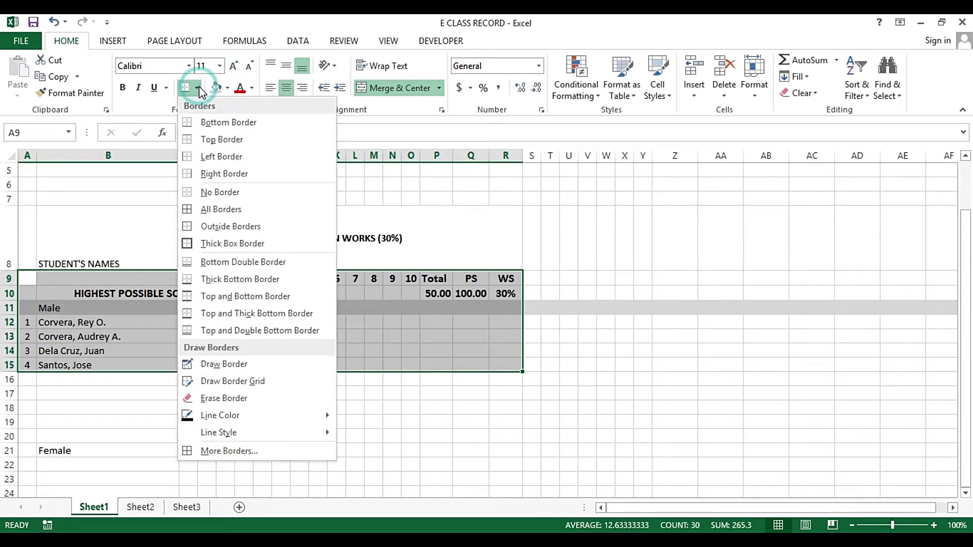
click(193, 204)
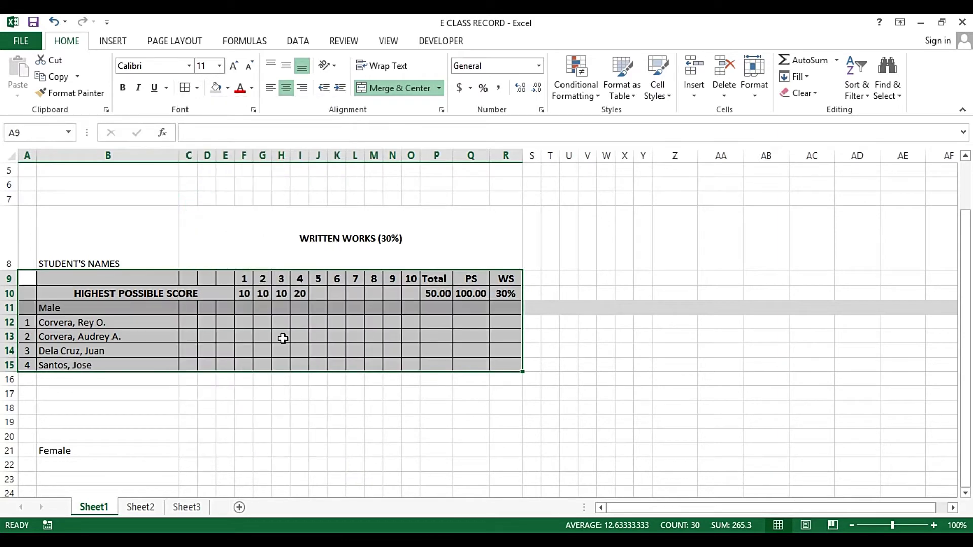
click(300, 338)
Bold the STUDENT'S NAMES label in B8
scroll(314, 400, up, 1)
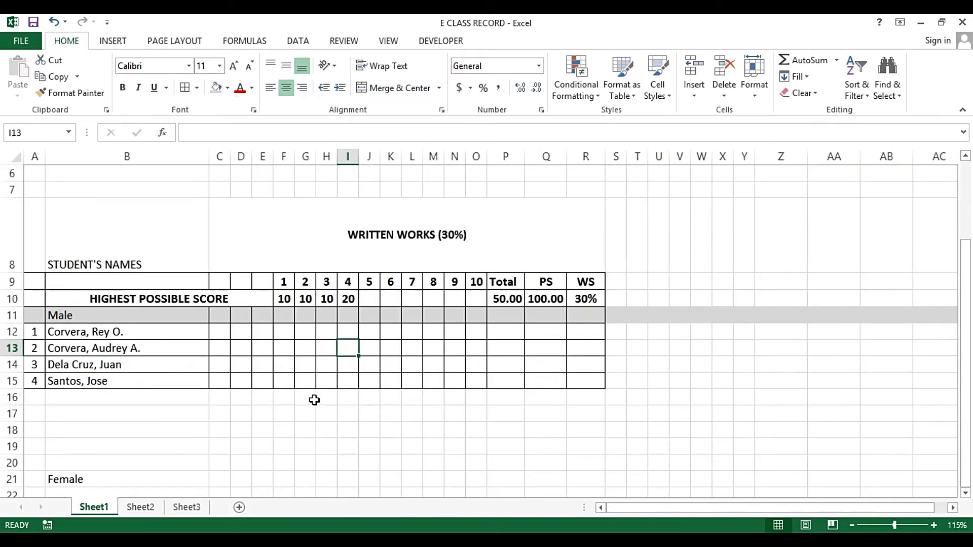
click(94, 254)
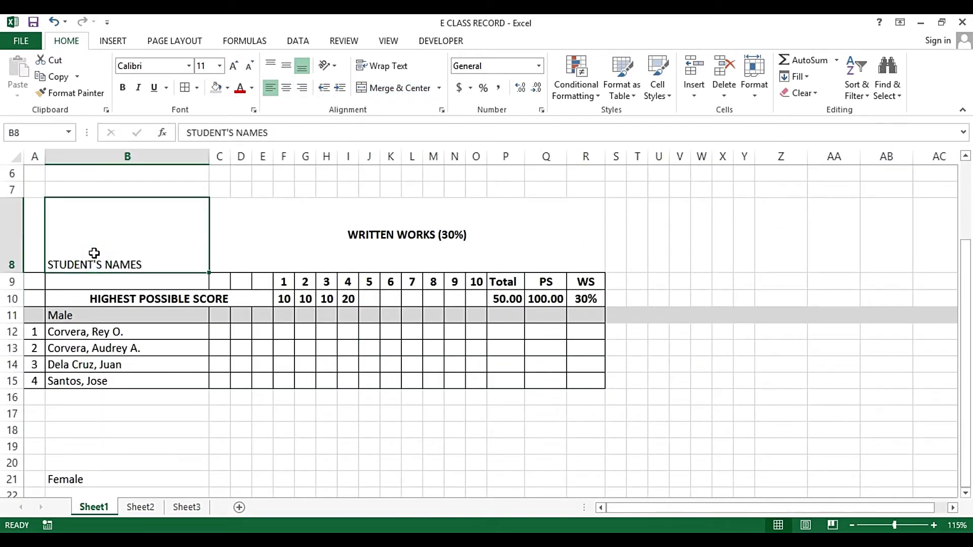
key(ctrl+b)
Check P10's =SUM(F10:O10) formula and copy it
click(367, 329)
click(453, 312)
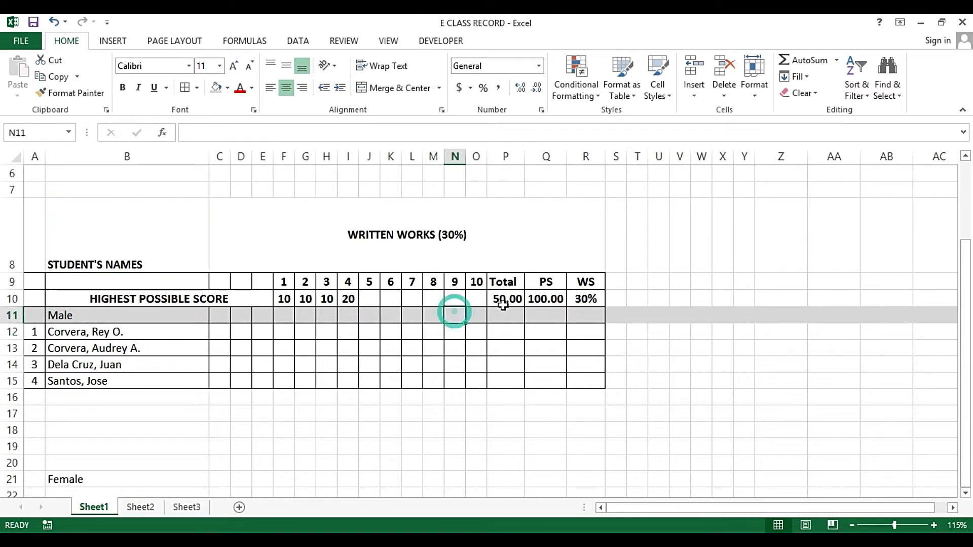
click(505, 298)
double_click(507, 302)
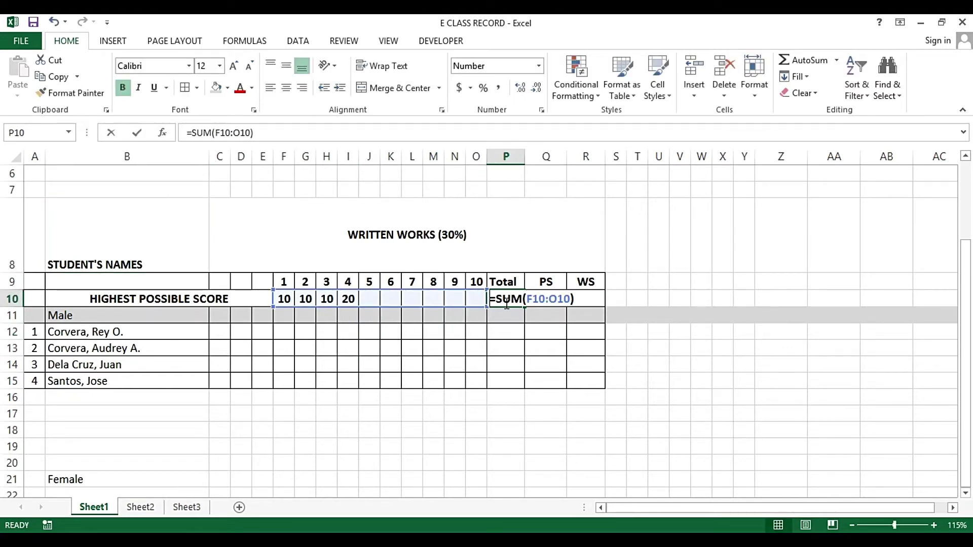
key(Escape)
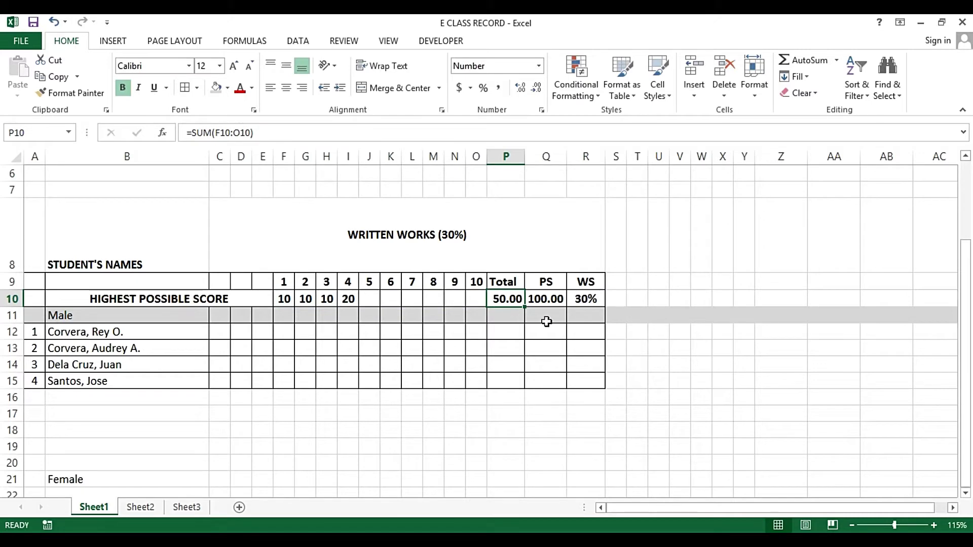
key(ctrl+c)
key(F2)
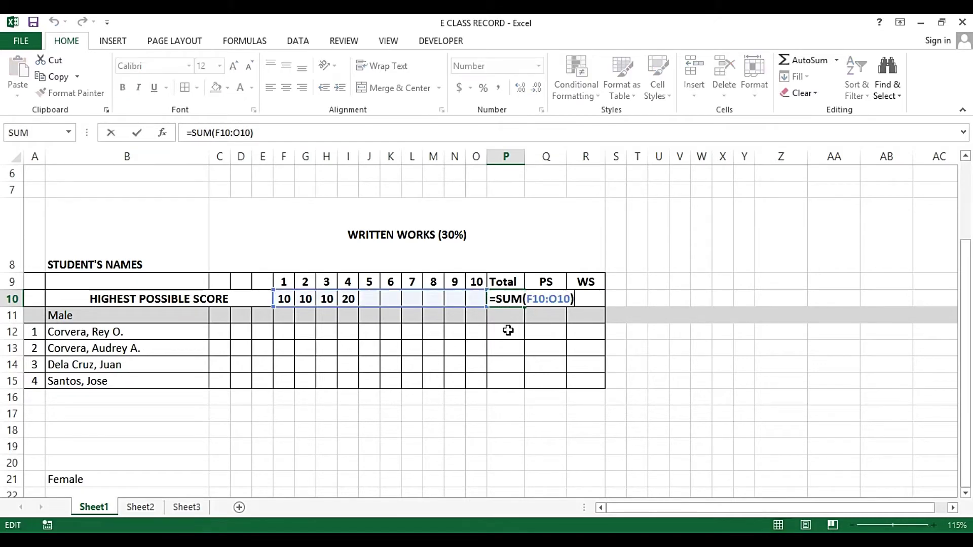
key(Escape)
key(ctrl+c)
Paste the SUM formula into Totals P12:P15 and remove its bold
drag(503, 332, 504, 385)
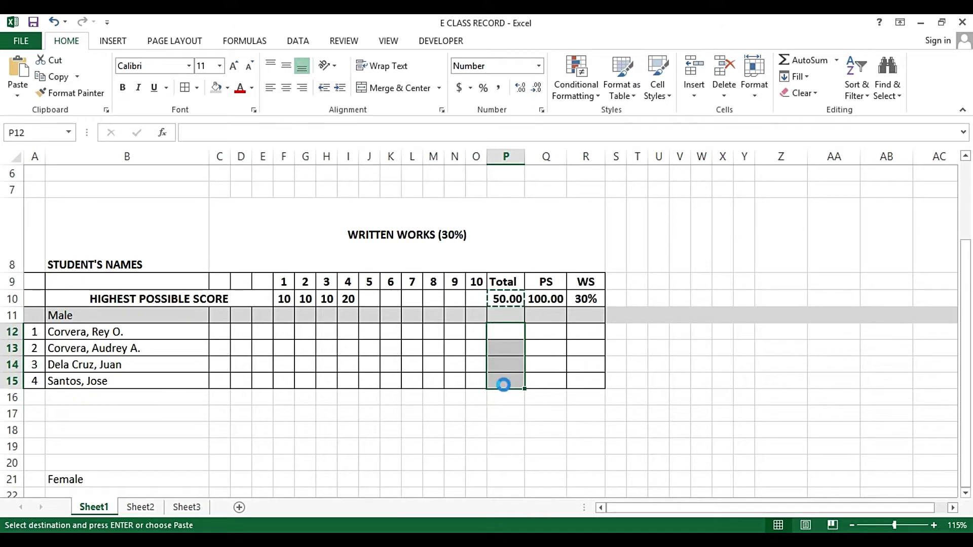
key(Return)
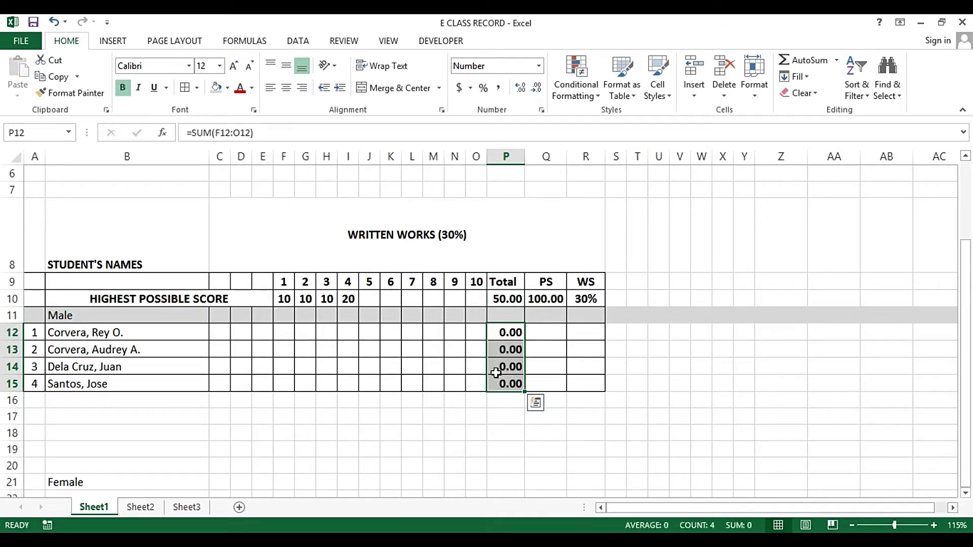
key(ctrl+b)
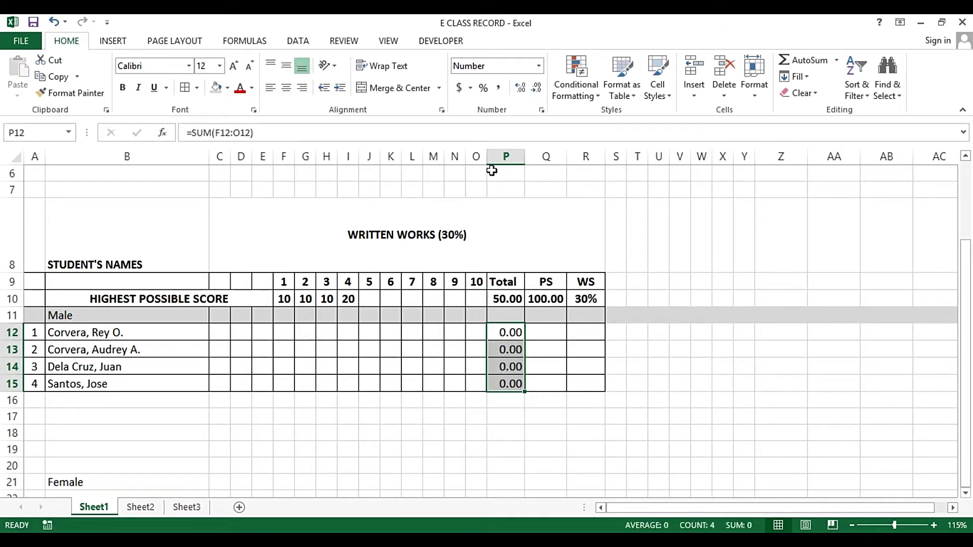
Show Totals P10:P15 as centred whole numbers with no decimals
drag(502, 299, 500, 385)
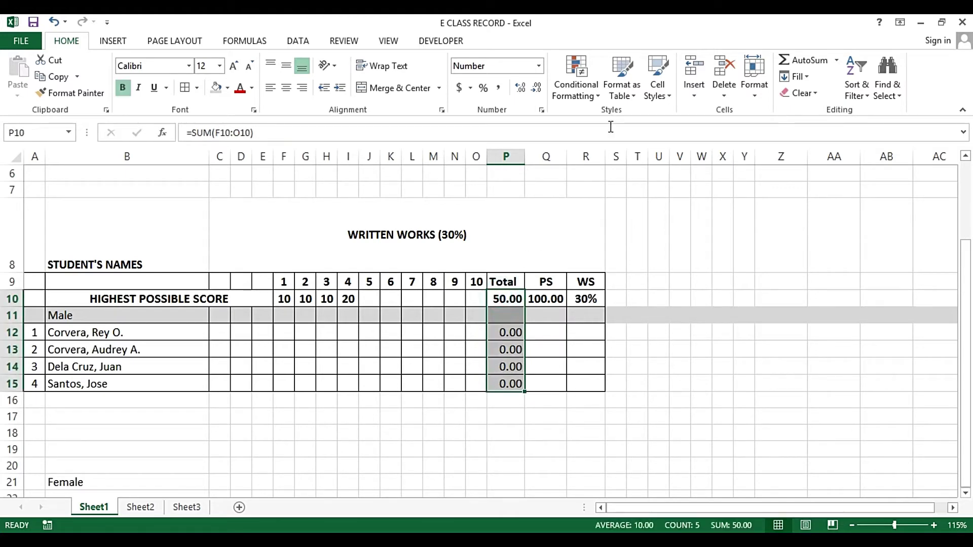
double_click(535, 92)
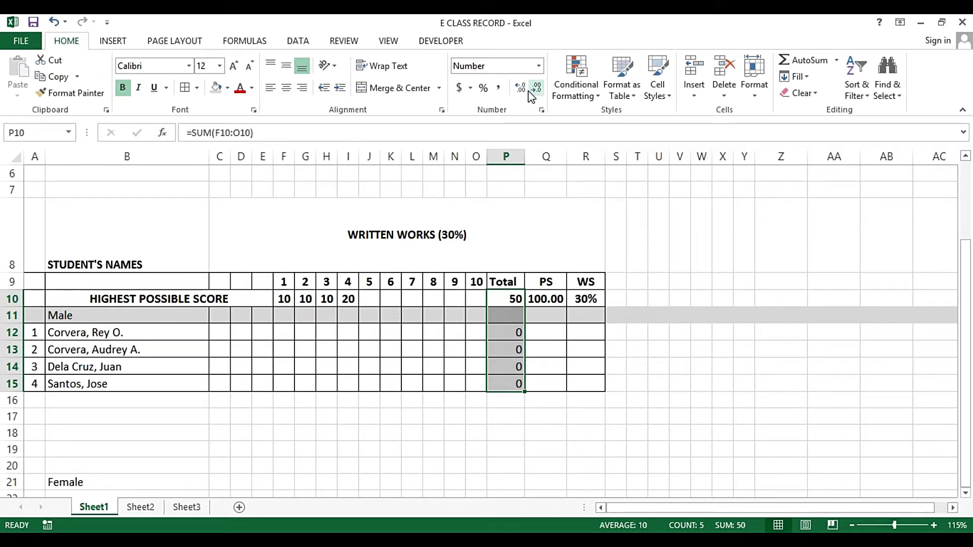
click(286, 87)
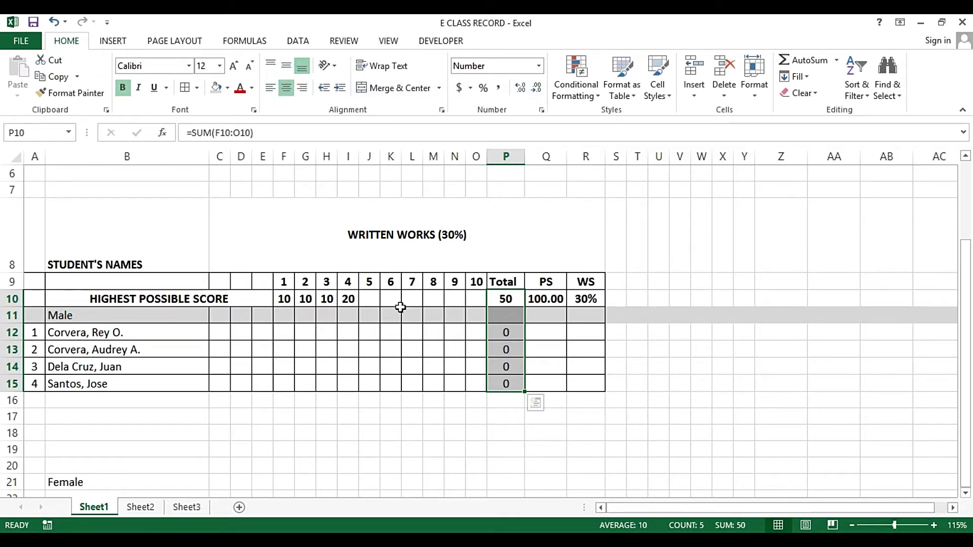
click(419, 306)
click(513, 311)
drag(545, 299, 542, 372)
click(476, 350)
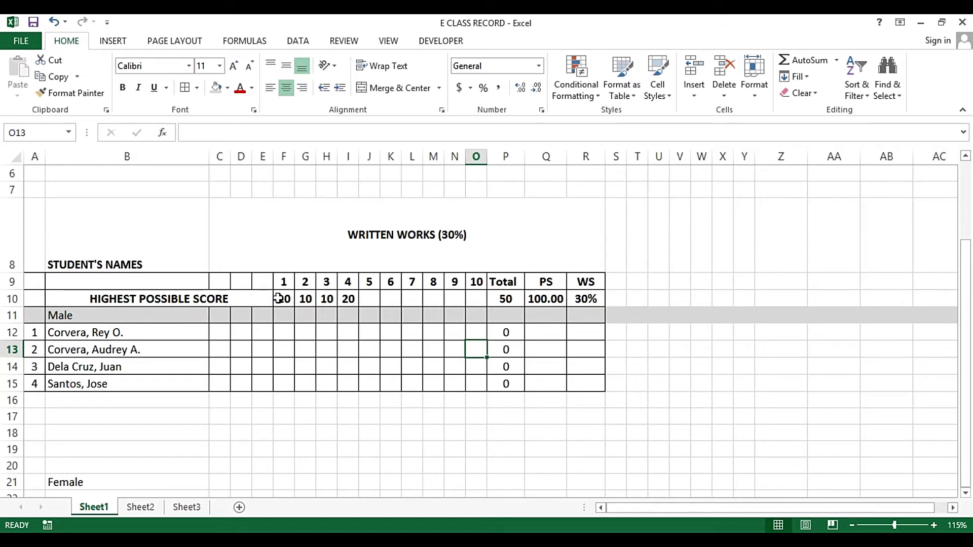
Hide the empty columns C to E by setting their column width to 0
click(330, 259)
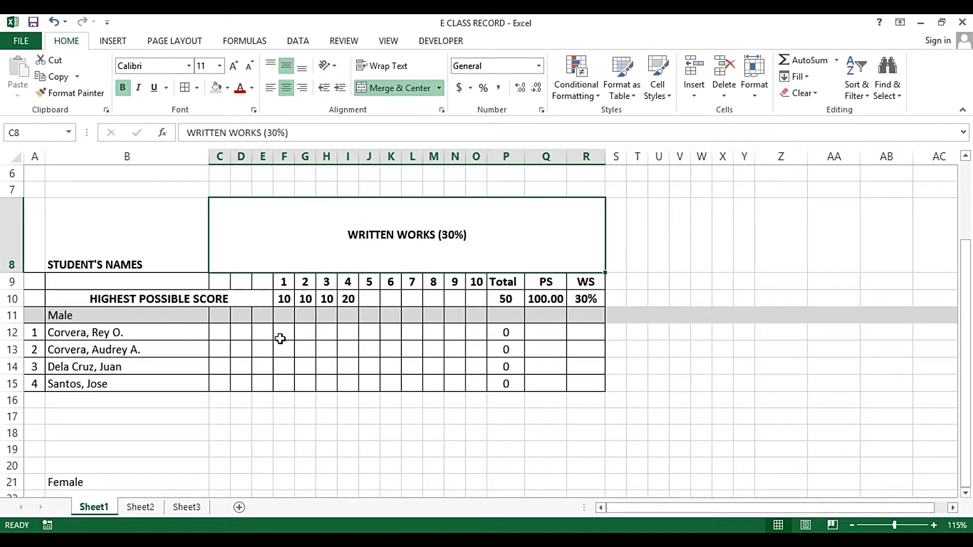
drag(219, 156, 264, 156)
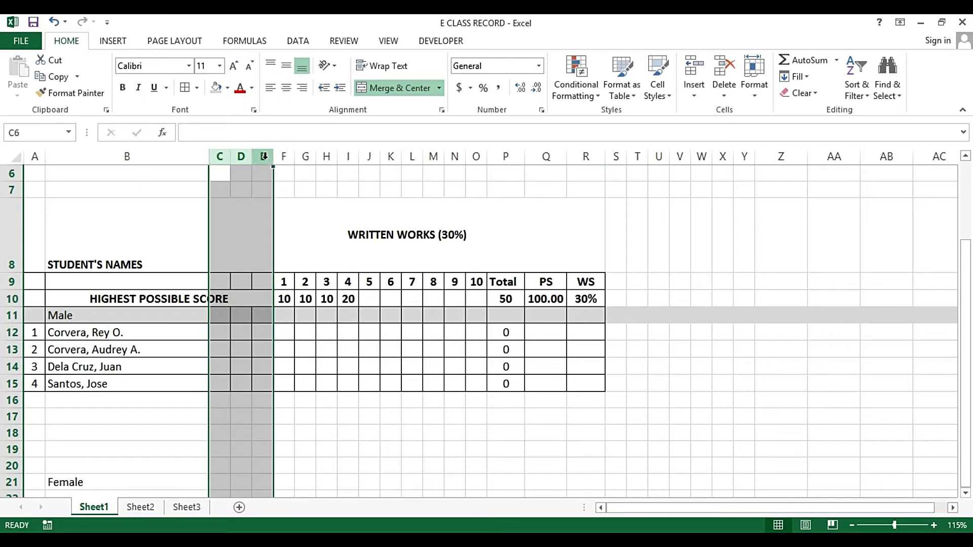
right_click(264, 156)
click(293, 329)
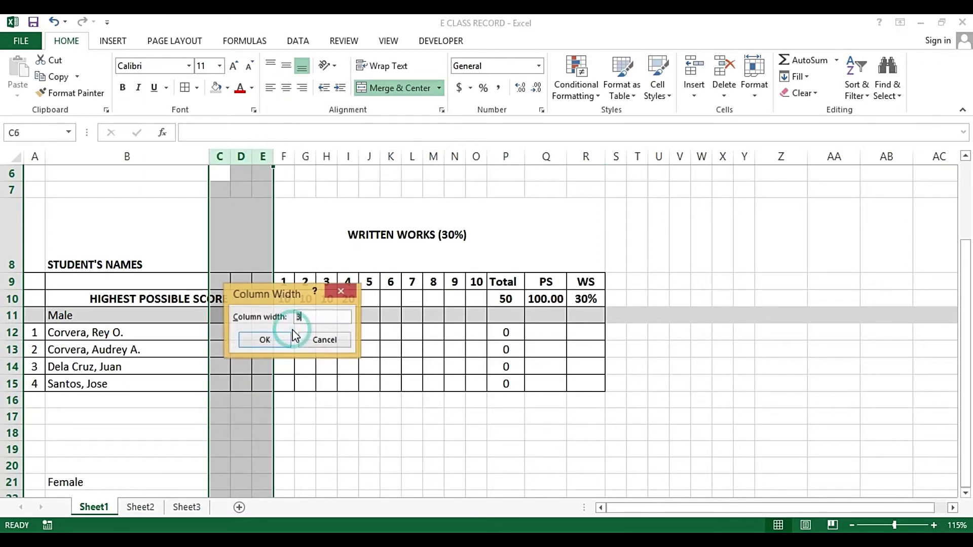
text(0.0)
key(Return)
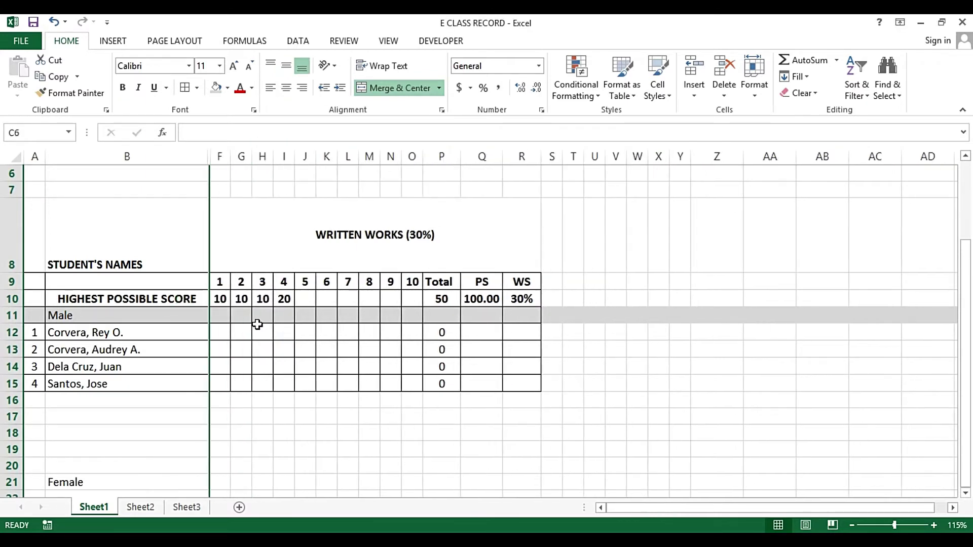
click(202, 310)
click(229, 314)
click(227, 331)
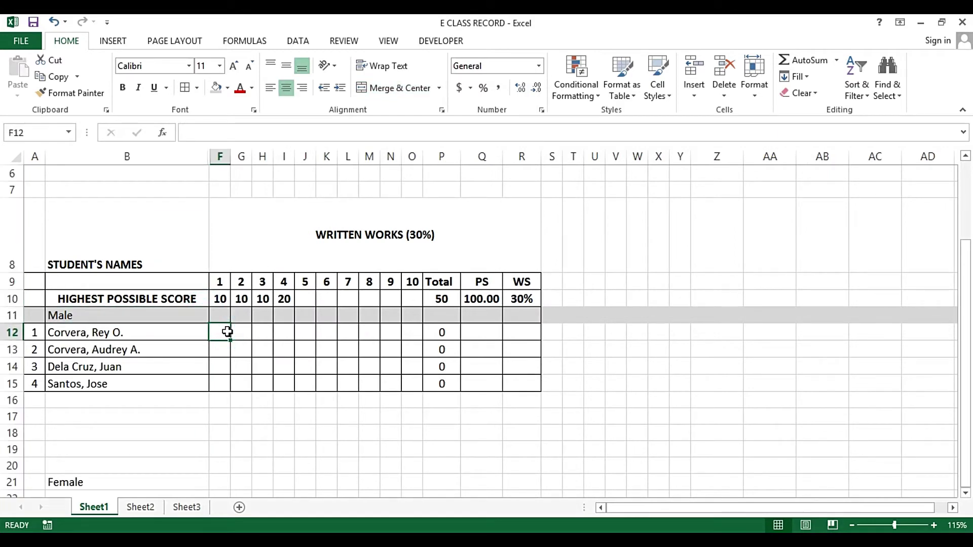
Enter 6, 5, 6 and 17 as the first student's item 1–4 scores in F12:I12
drag(227, 331, 401, 379)
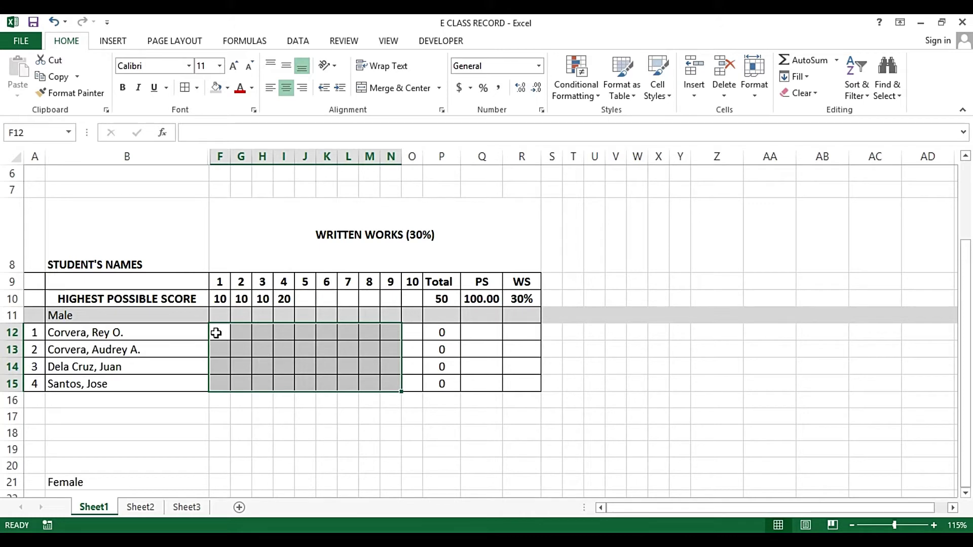
click(217, 332)
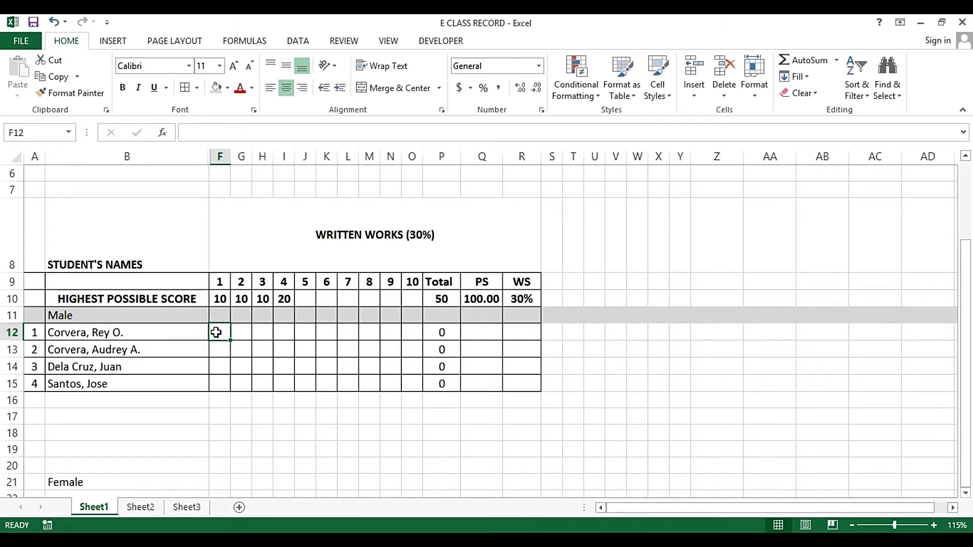
text(5)
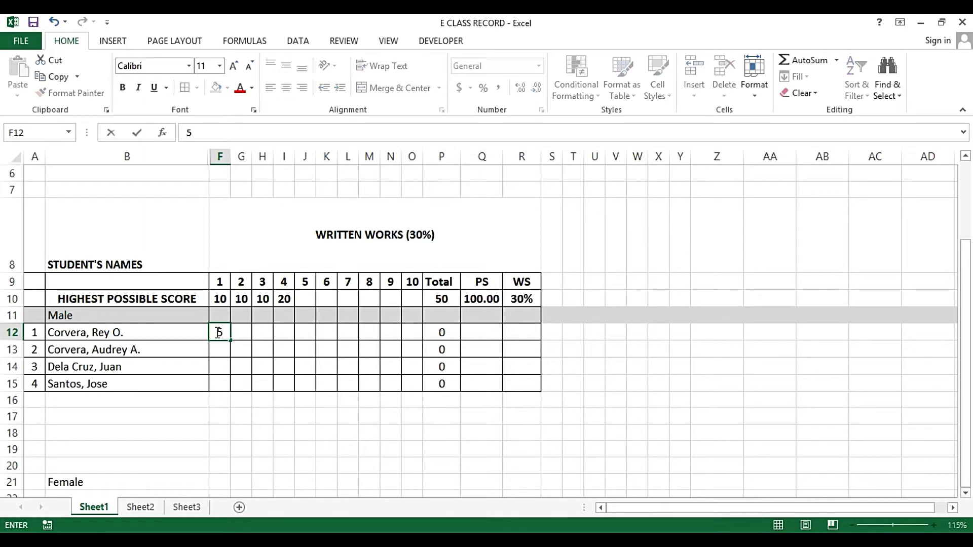
click(218, 332)
text(6)
key(Tab)
text(5)
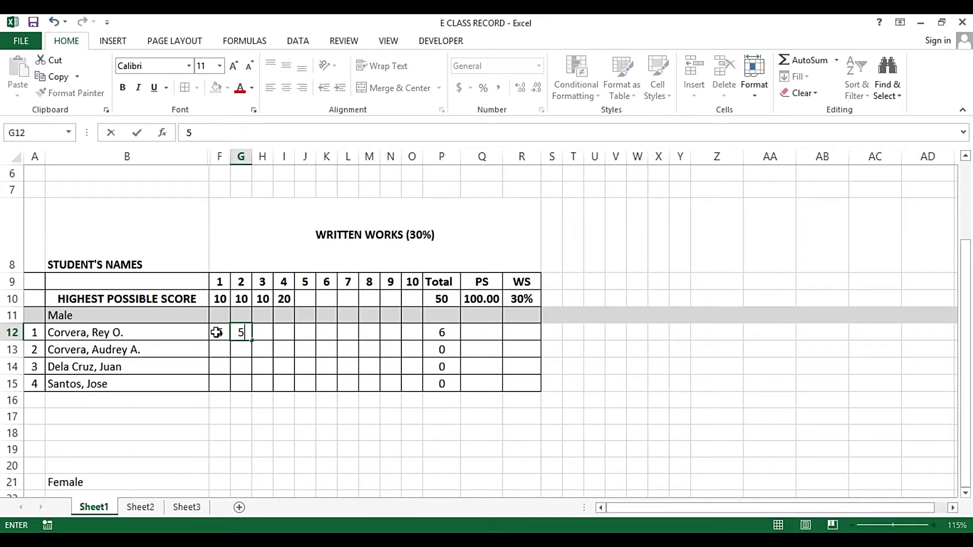
key(Tab)
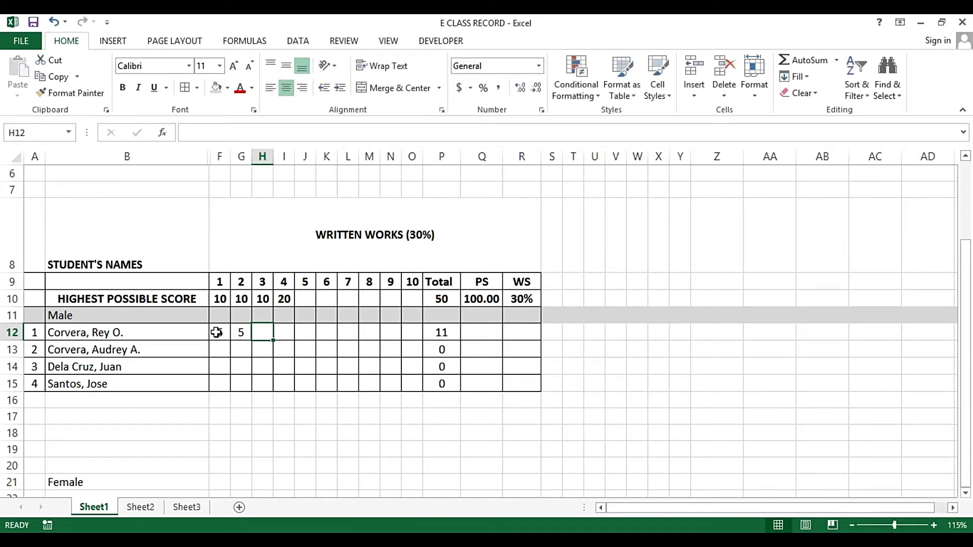
text(6)
key(Tab)
text(17)
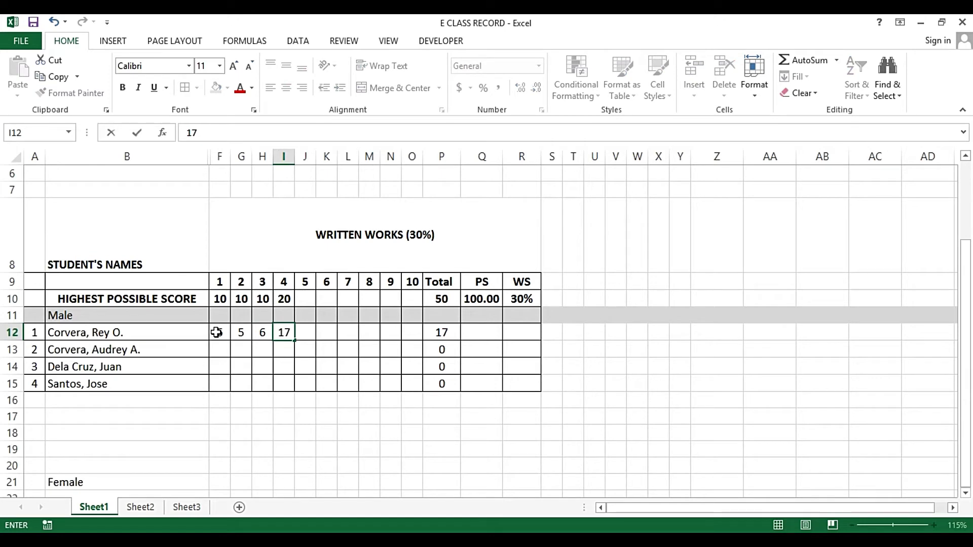
key(Return)
key(Up)
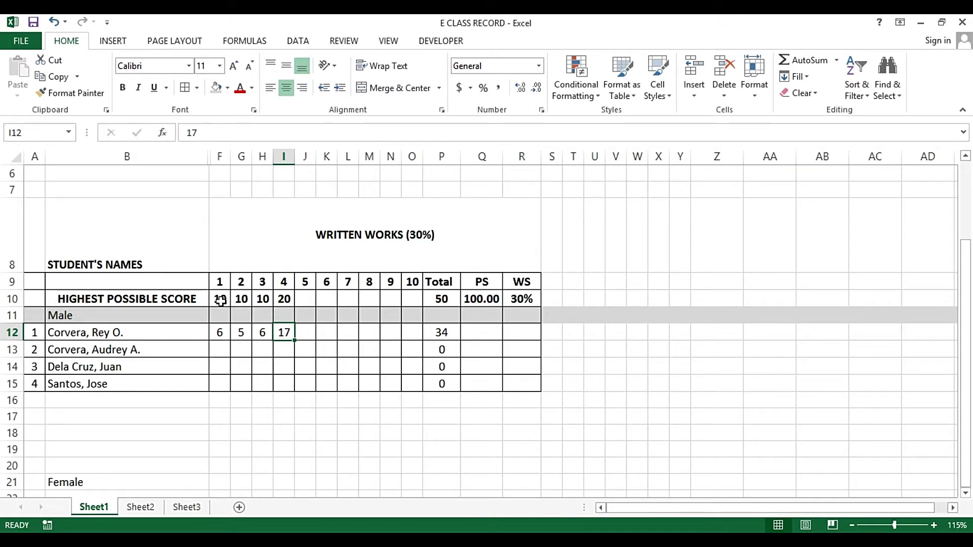
drag(220, 300, 277, 301)
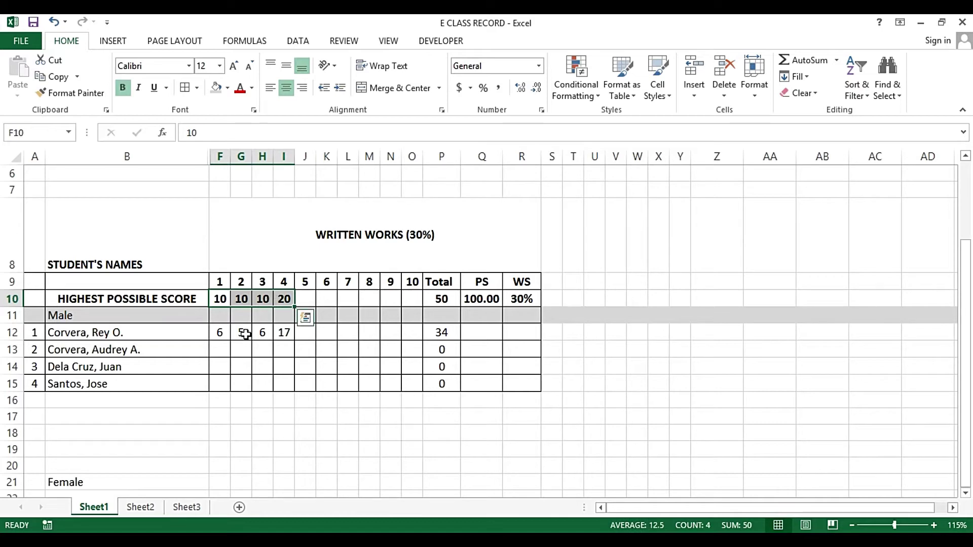
drag(220, 335, 257, 333)
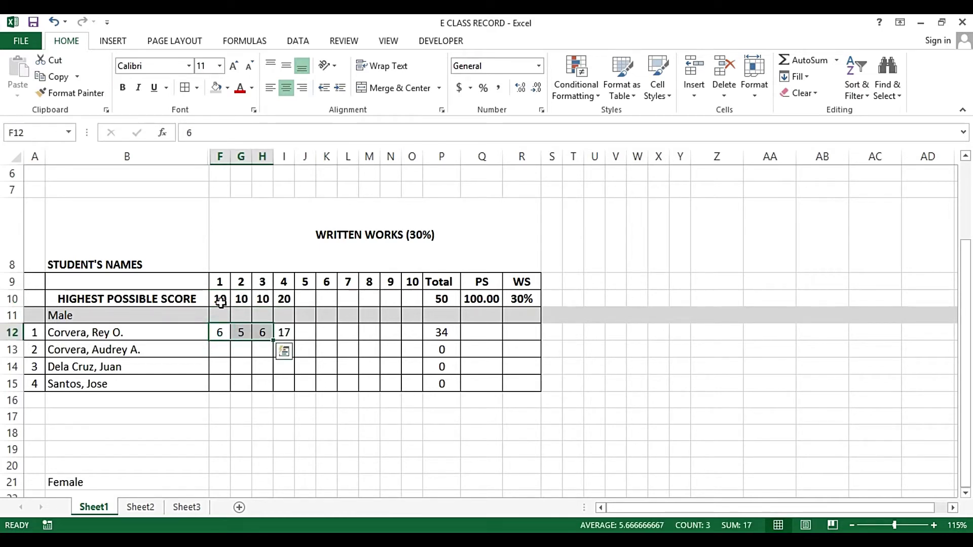
drag(220, 300, 280, 300)
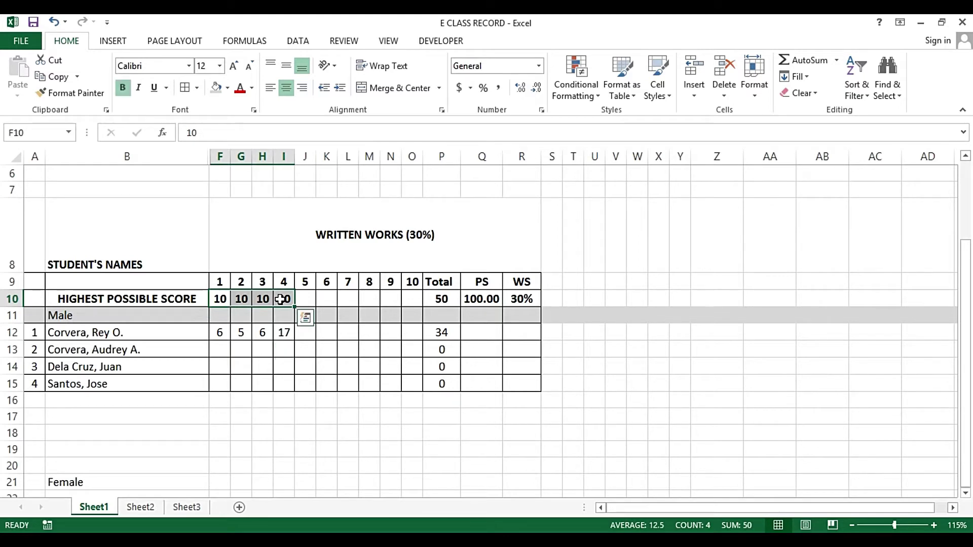
click(279, 332)
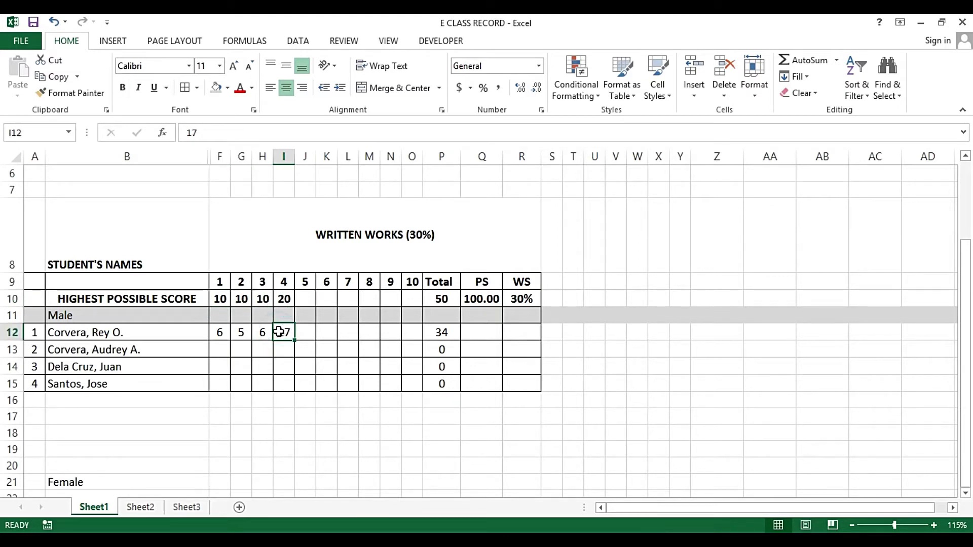
text(21)
key(Return)
click(280, 333)
click(279, 298)
click(278, 331)
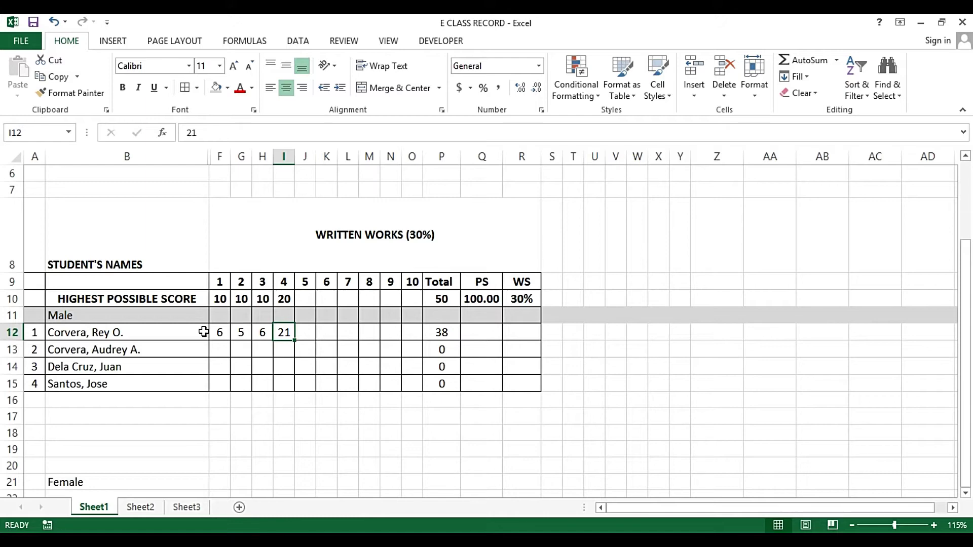
key(Return)
key(Up)
text(17)
key(Tab)
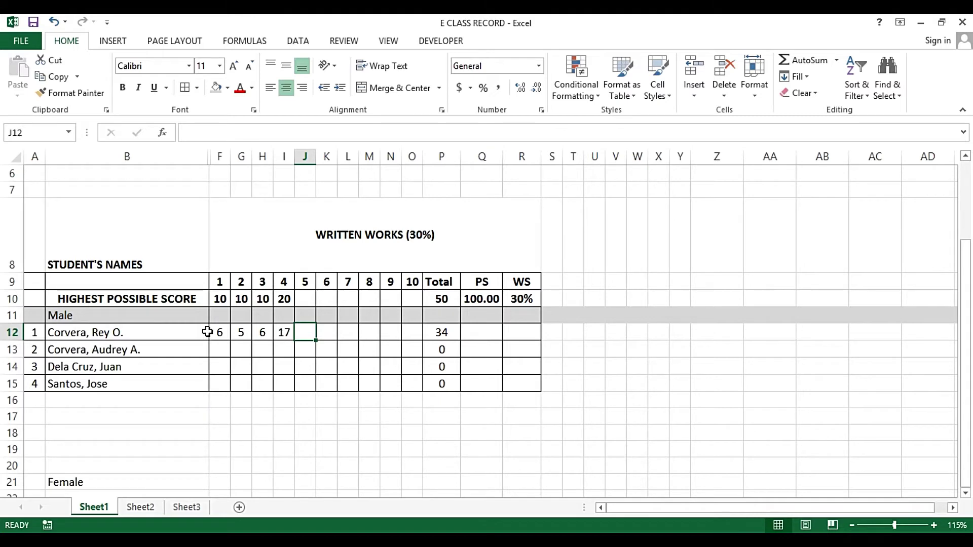
click(215, 333)
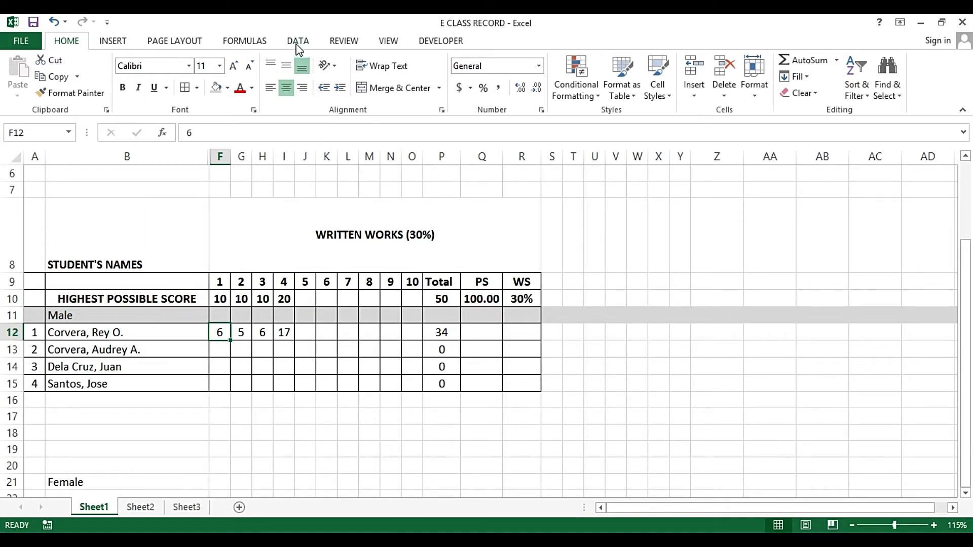
Open Data Validation for F12, allow Whole number and untick Ignore blank
click(298, 42)
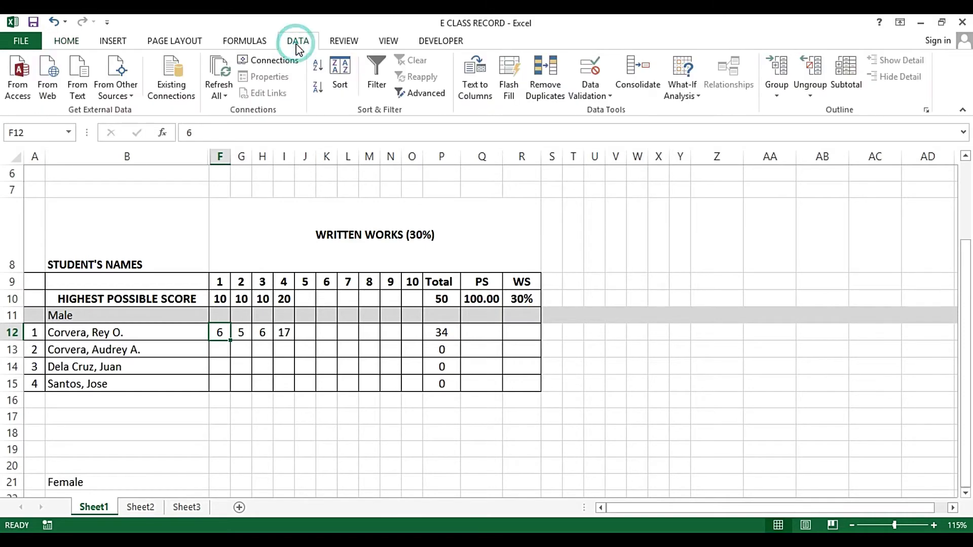
click(592, 95)
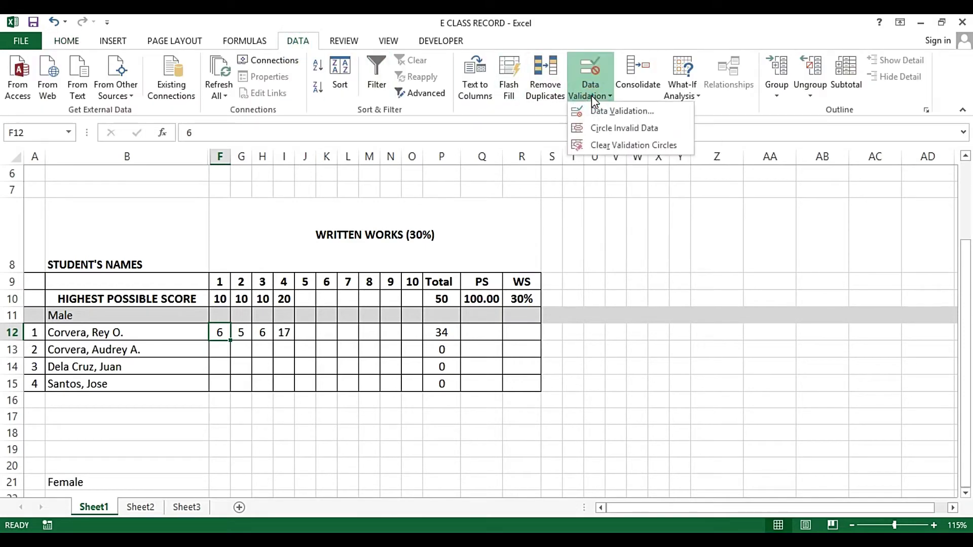
click(623, 111)
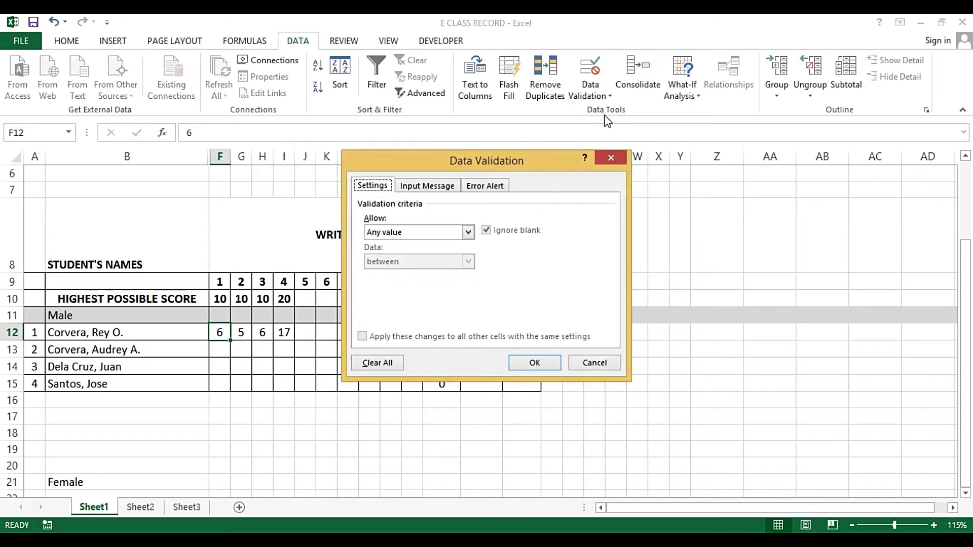
drag(500, 151, 624, 169)
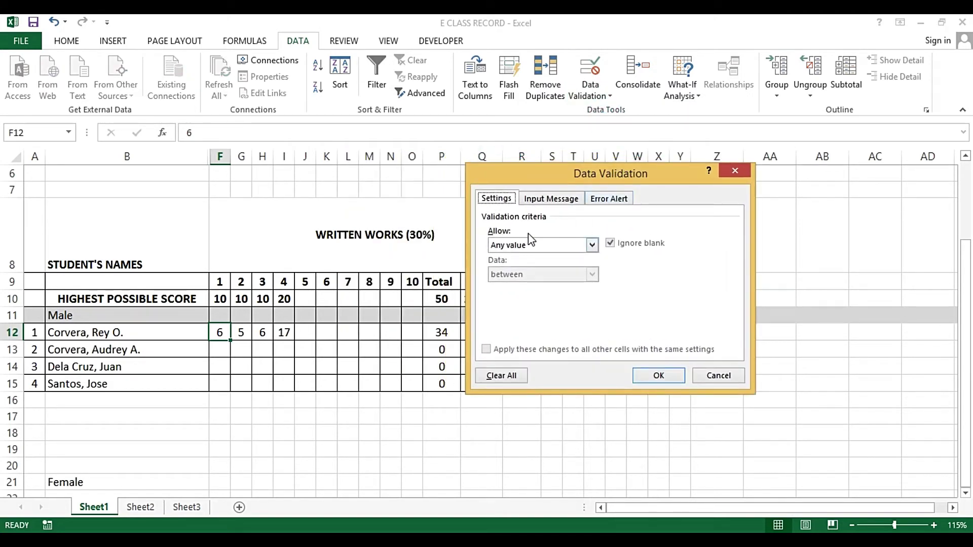
click(592, 246)
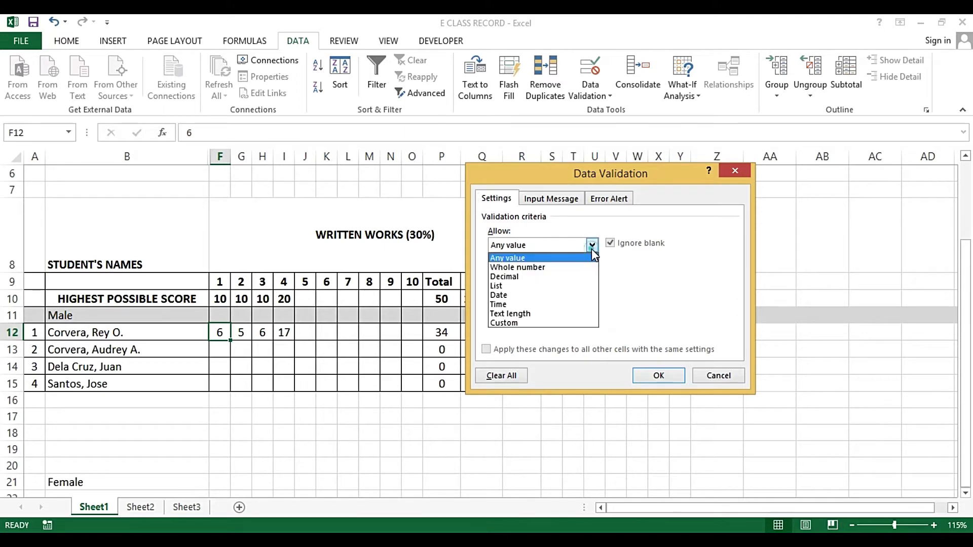
click(528, 268)
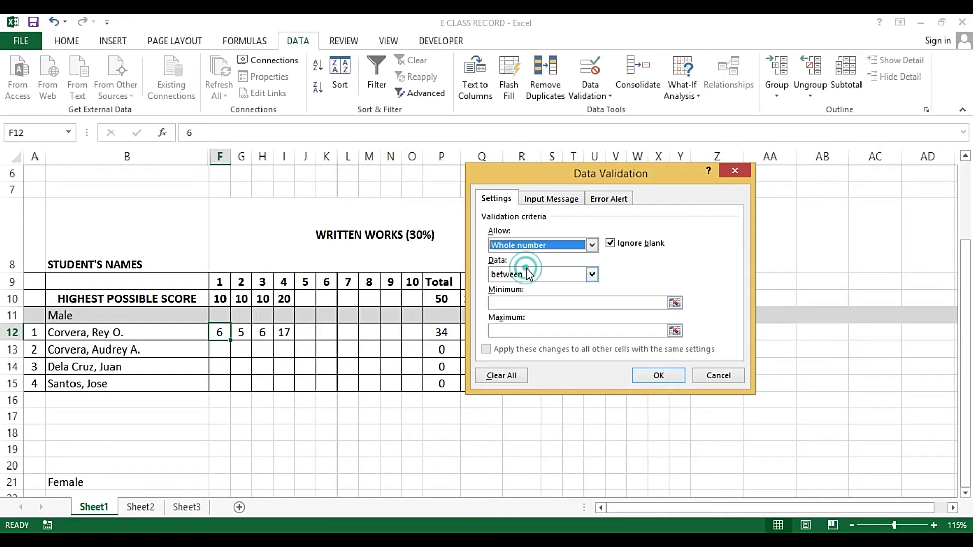
click(611, 245)
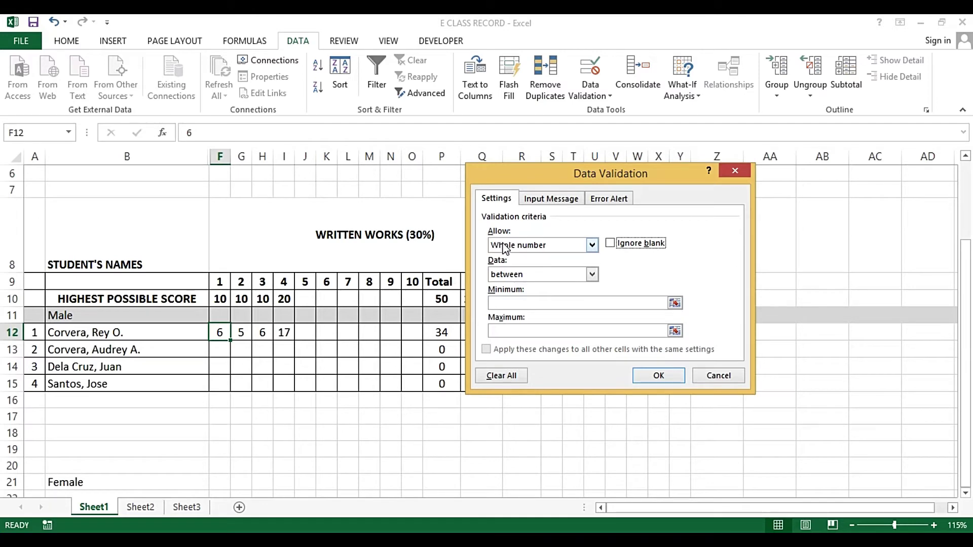
drag(534, 180, 557, 182)
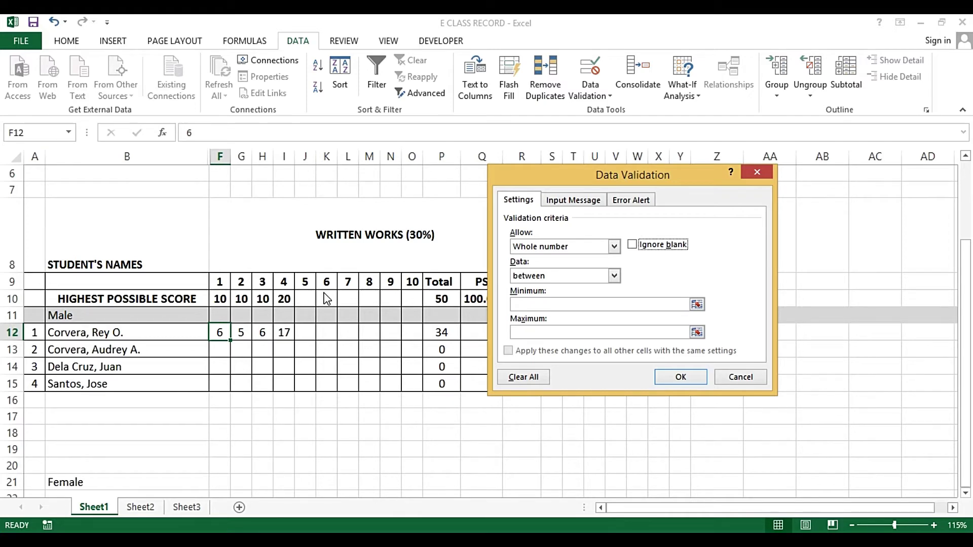
Set the condition to 'less than or equal to' with Maximum =F10
click(614, 276)
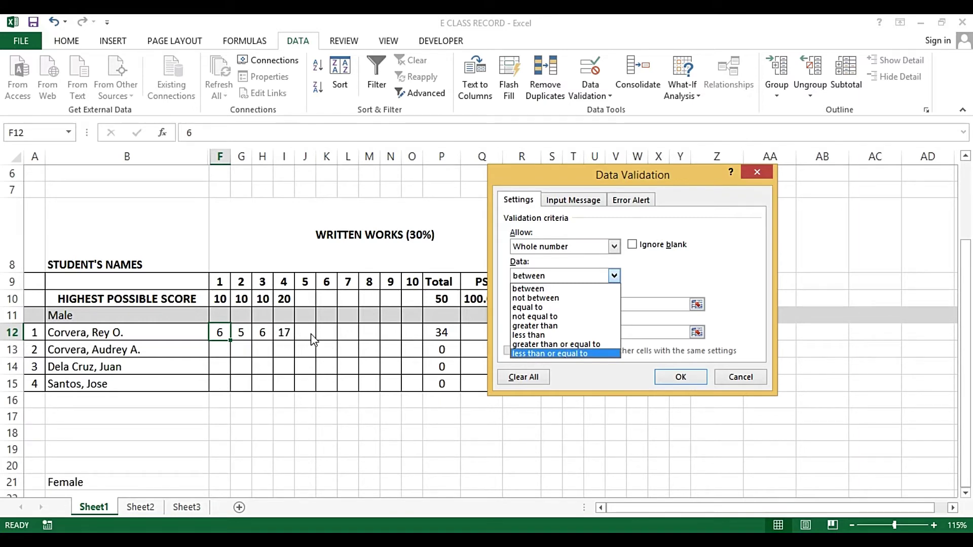
click(536, 355)
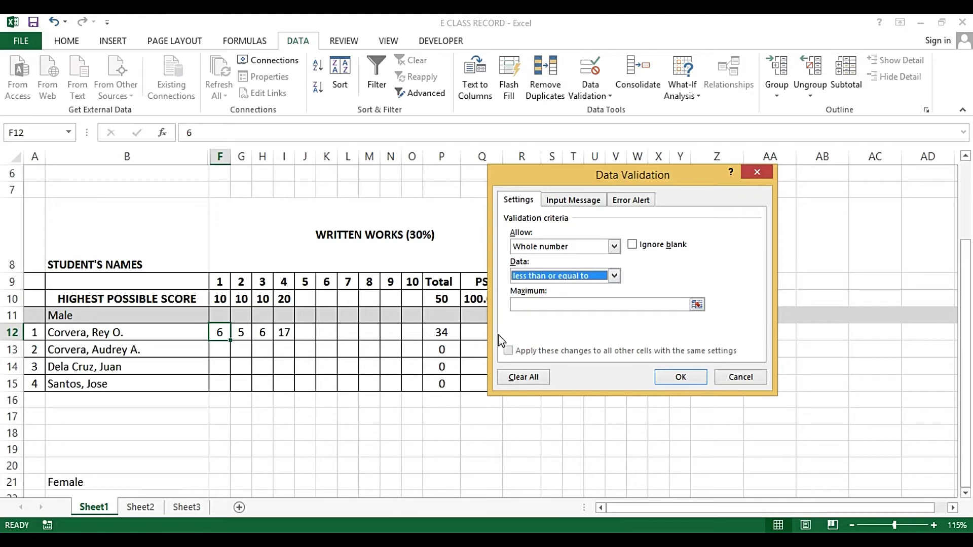
click(524, 304)
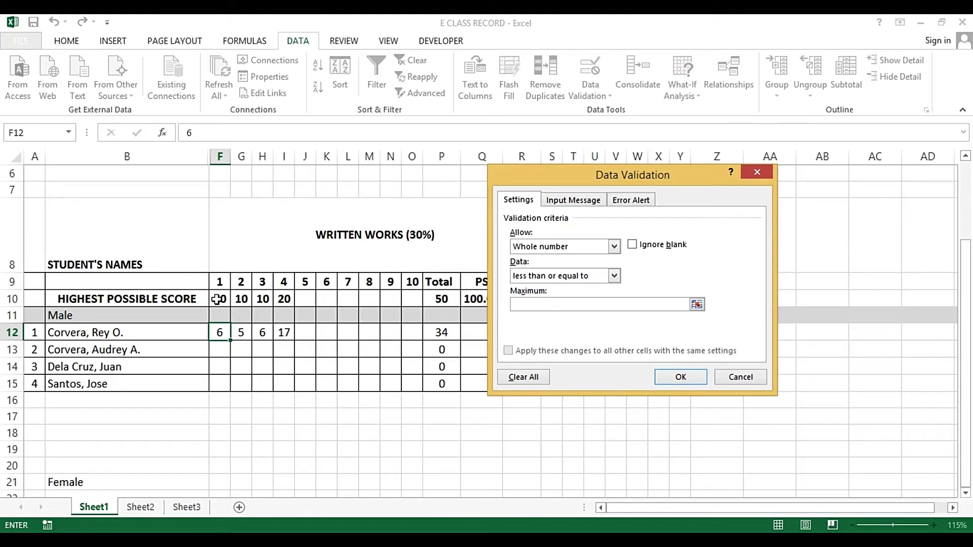
click(217, 299)
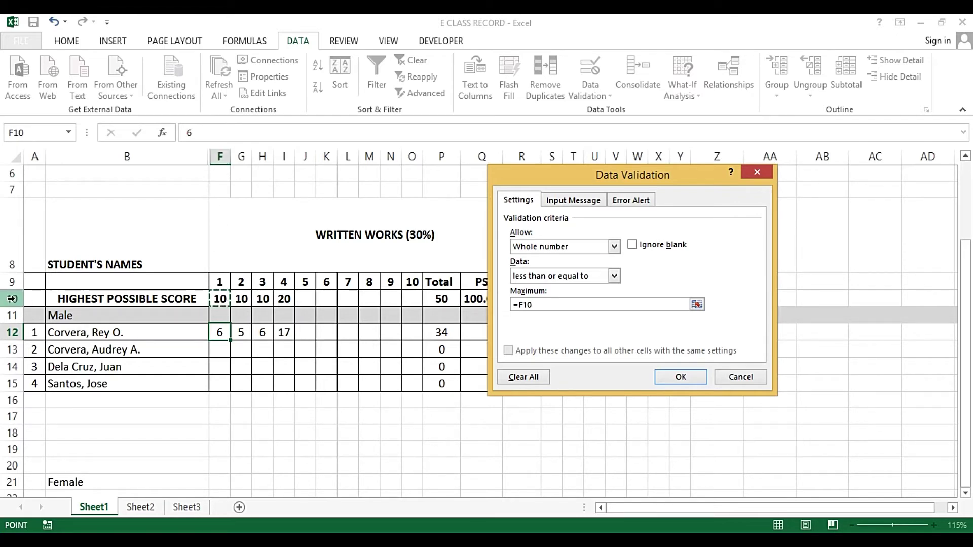
click(574, 304)
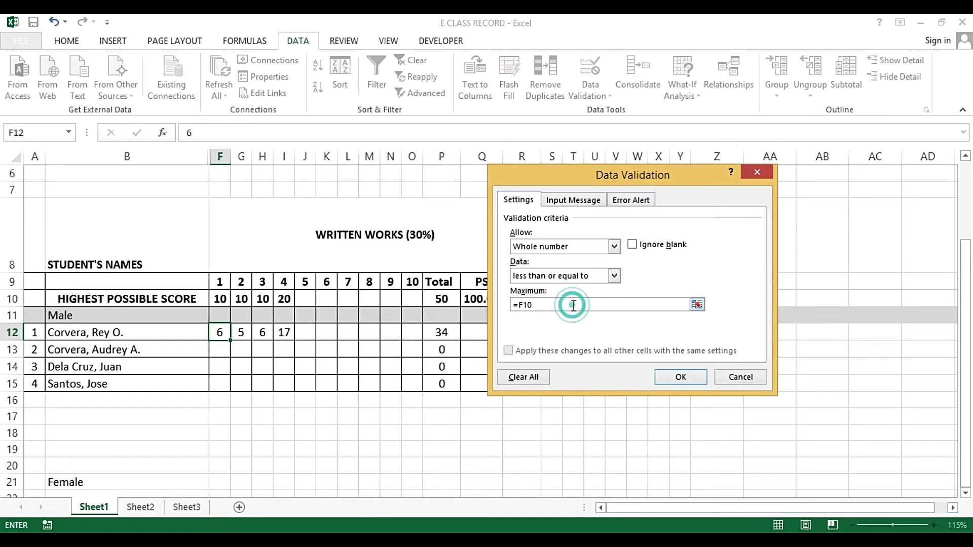
Apply the validation rule, then enter 9 and then 10 in F12
click(682, 378)
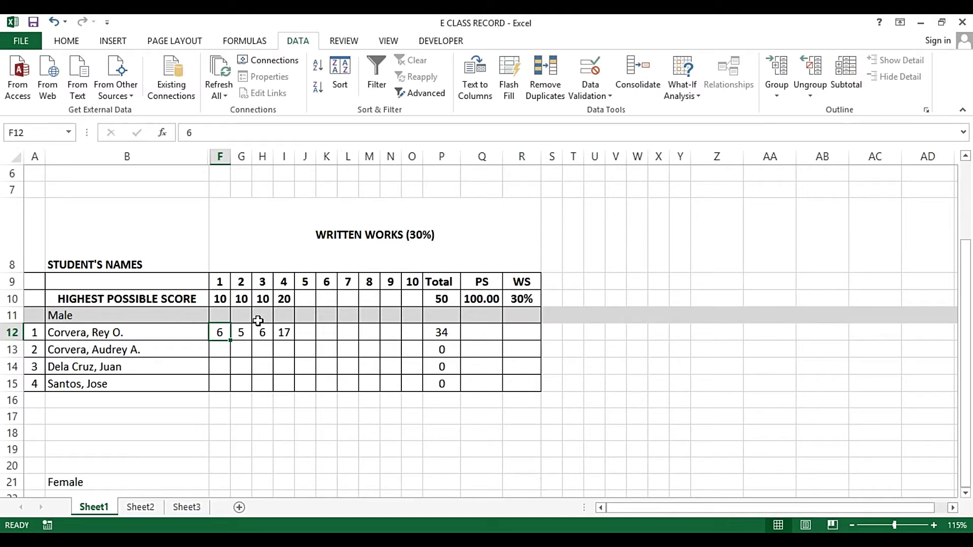
text(9)
key(Return)
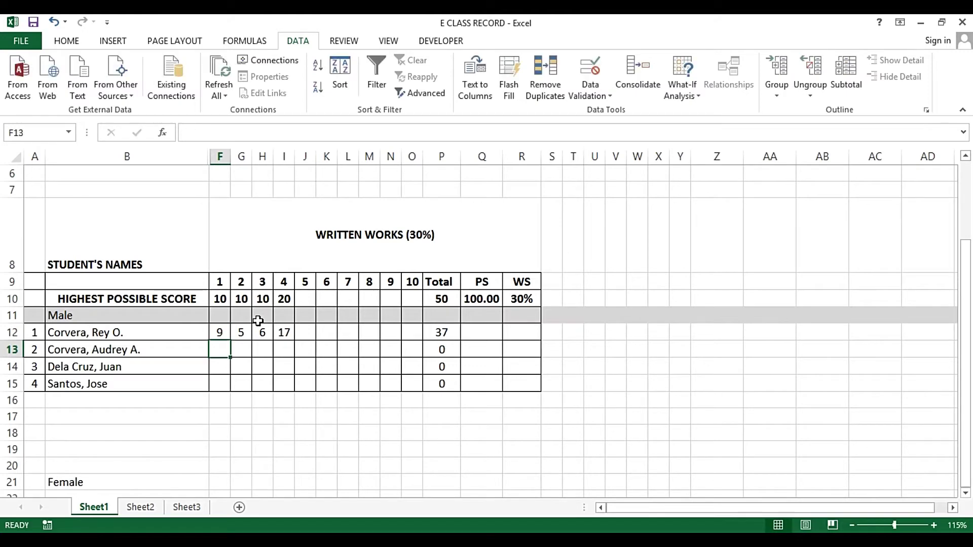
key(Up)
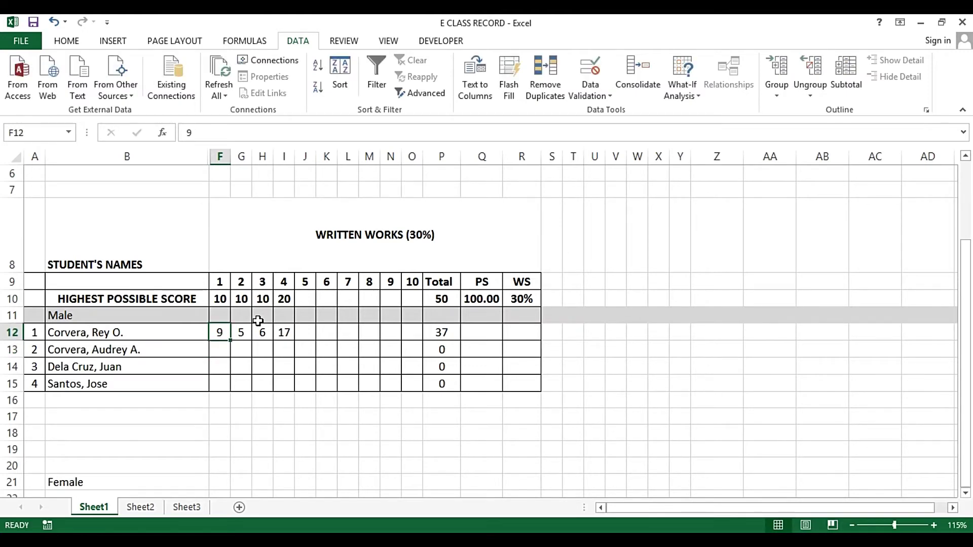
text(10)
key(Return)
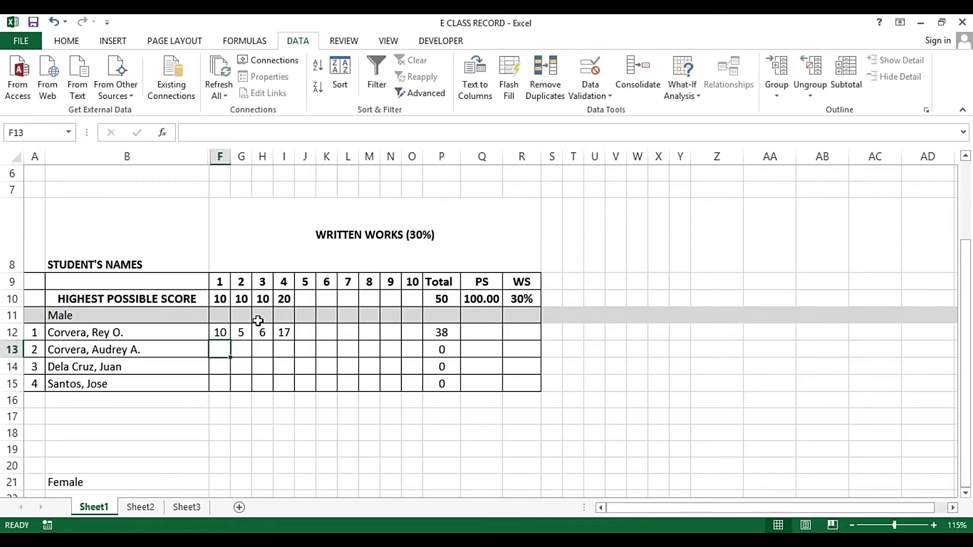
key(Up)
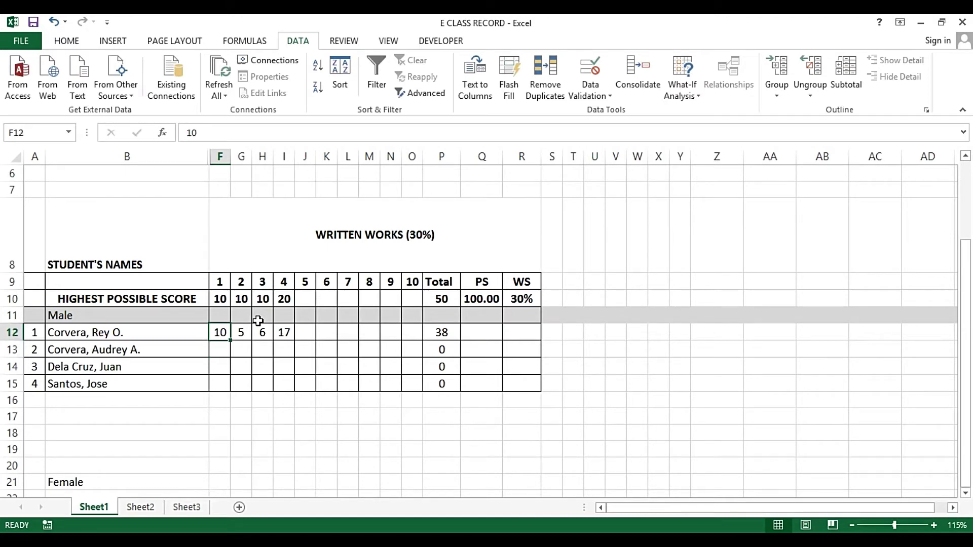
Try 11 in F12 and cancel the invalid-value alert, keeping 10
text(11)
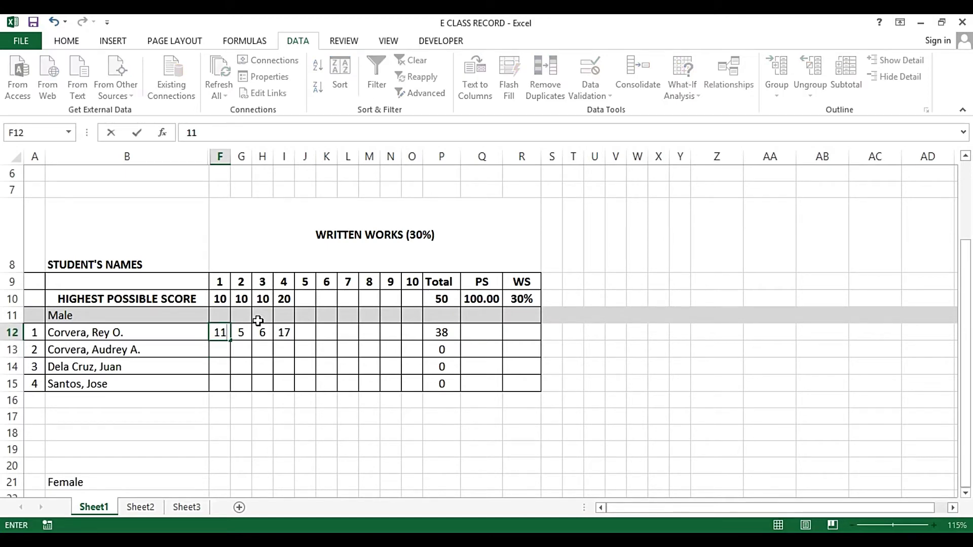
key(Return)
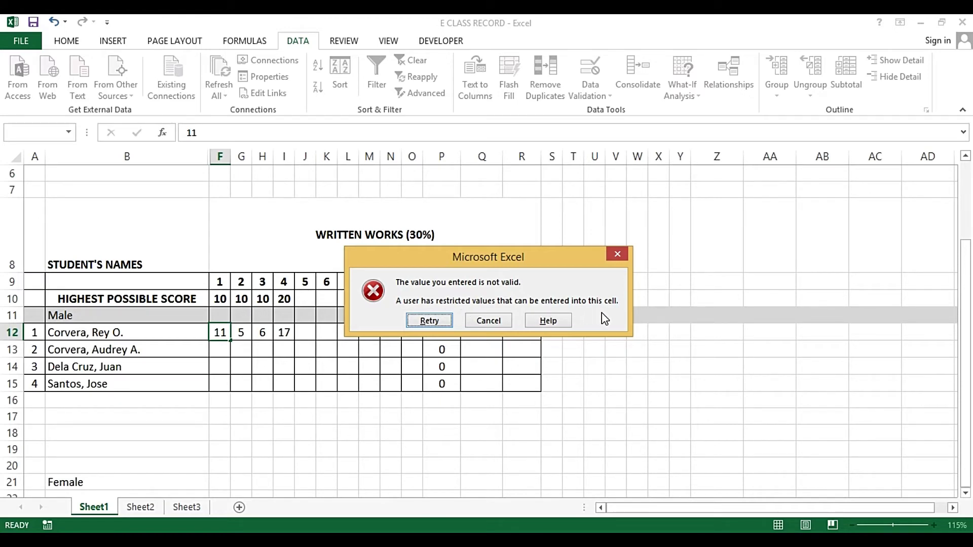
drag(494, 258, 455, 265)
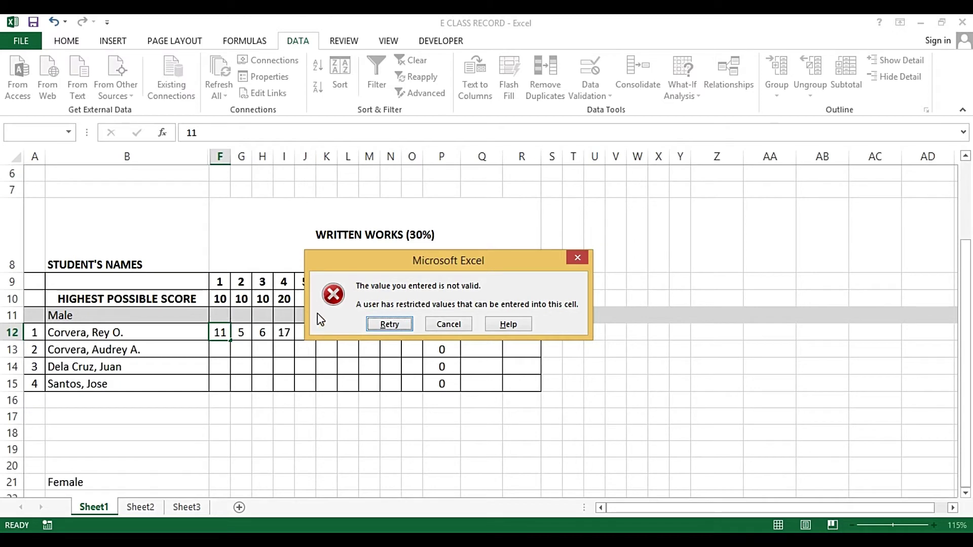
click(446, 327)
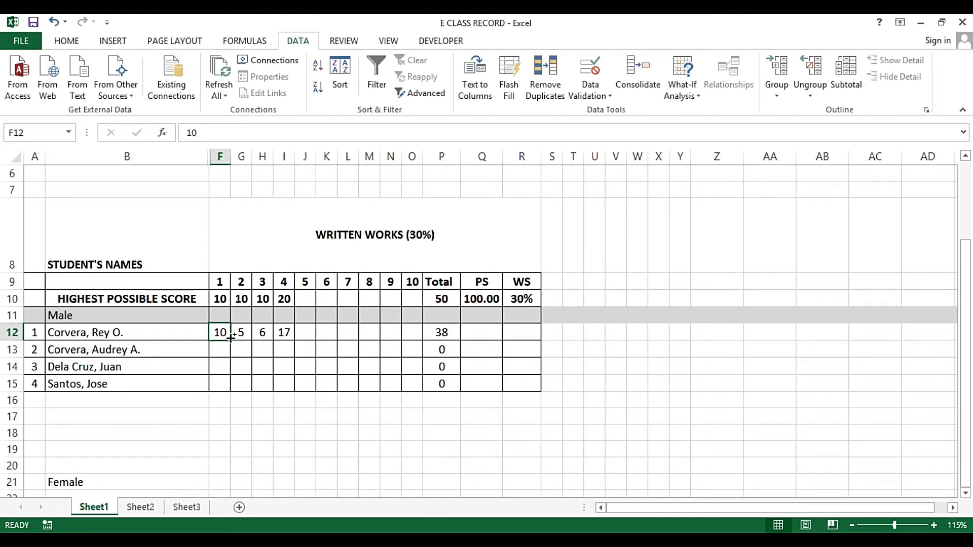
Copy F12's score and rule into F13 and confirm 11 is rejected there
key(ctrl+c)
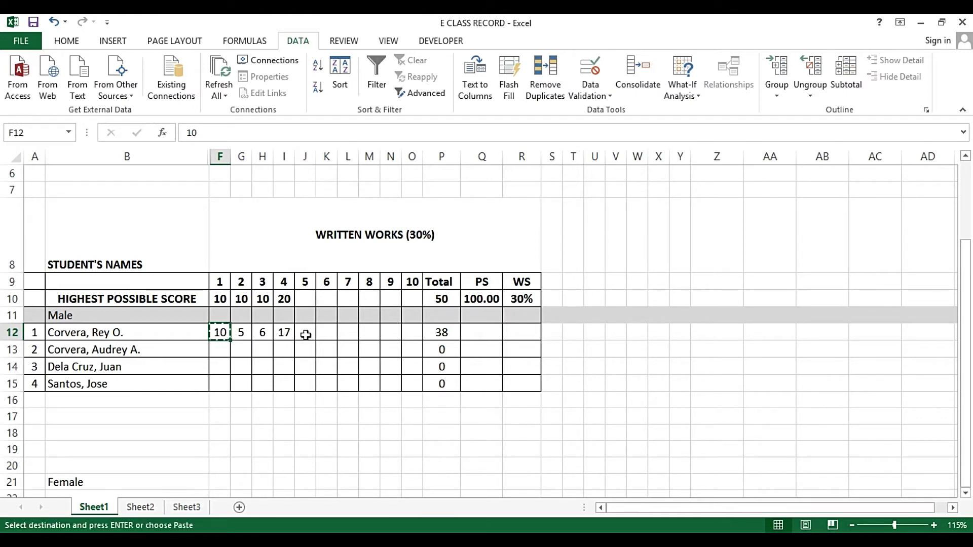
key(Down)
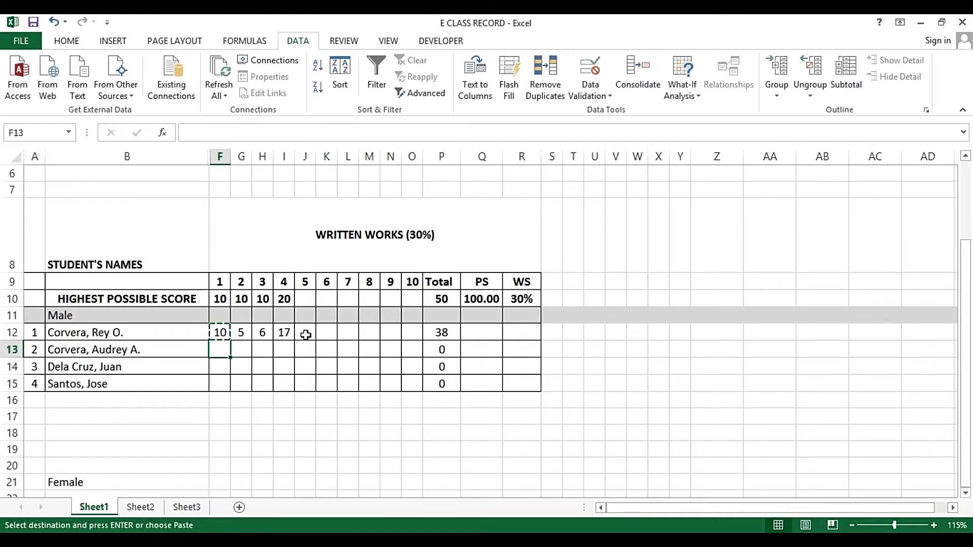
key(Return)
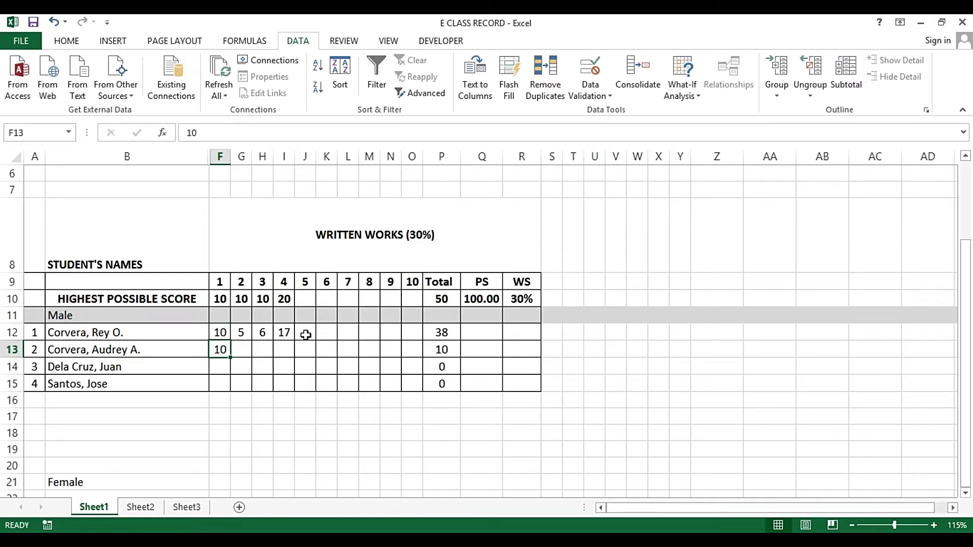
text(11)
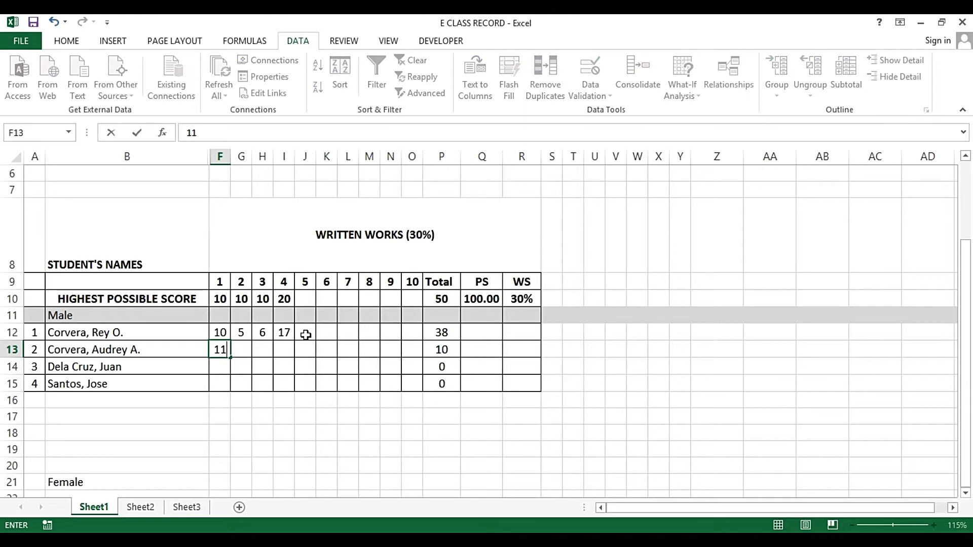
key(Return)
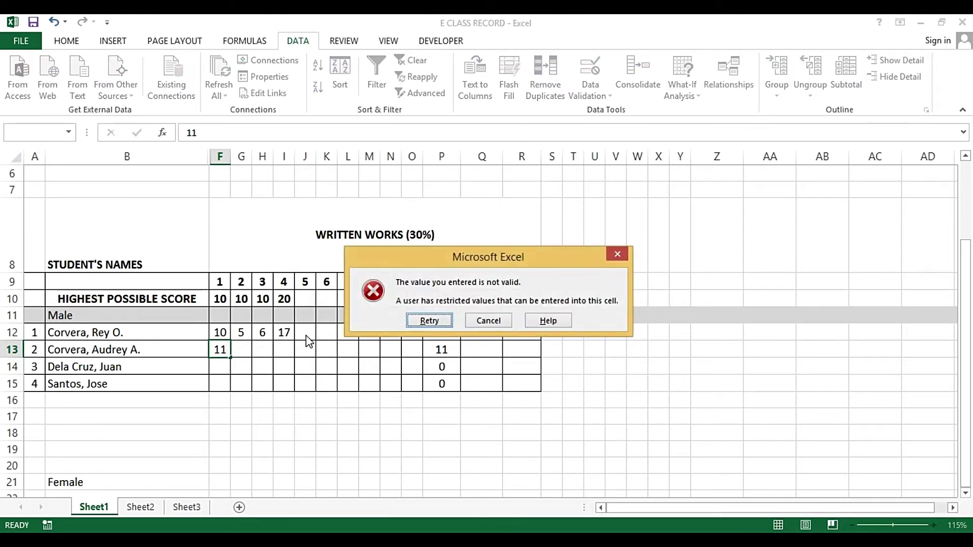
key(Escape)
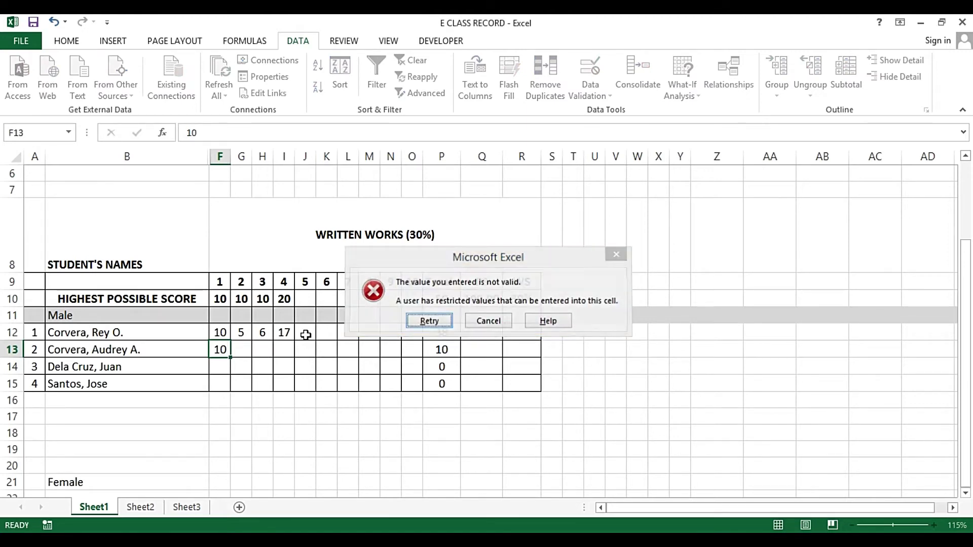
key(F2)
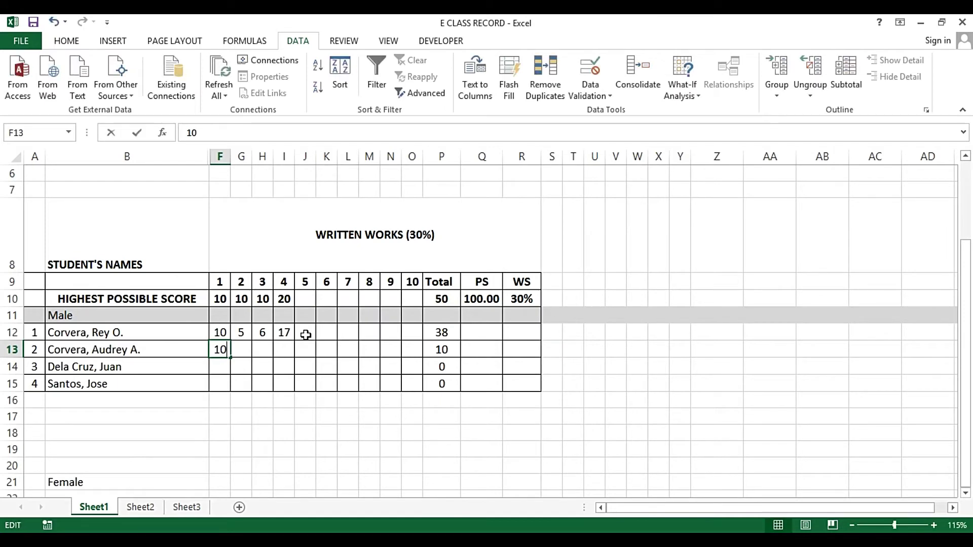
key(Escape)
text(11)
key(Return)
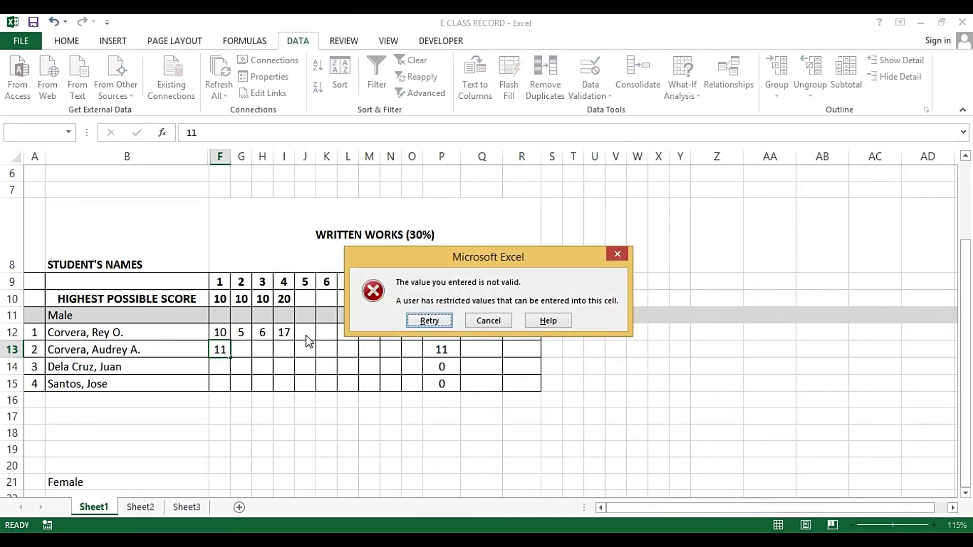
key(Escape)
Copy the rule into F14, confirm 11 is rejected, then clear F13:F14
key(ctrl+c)
key(Down)
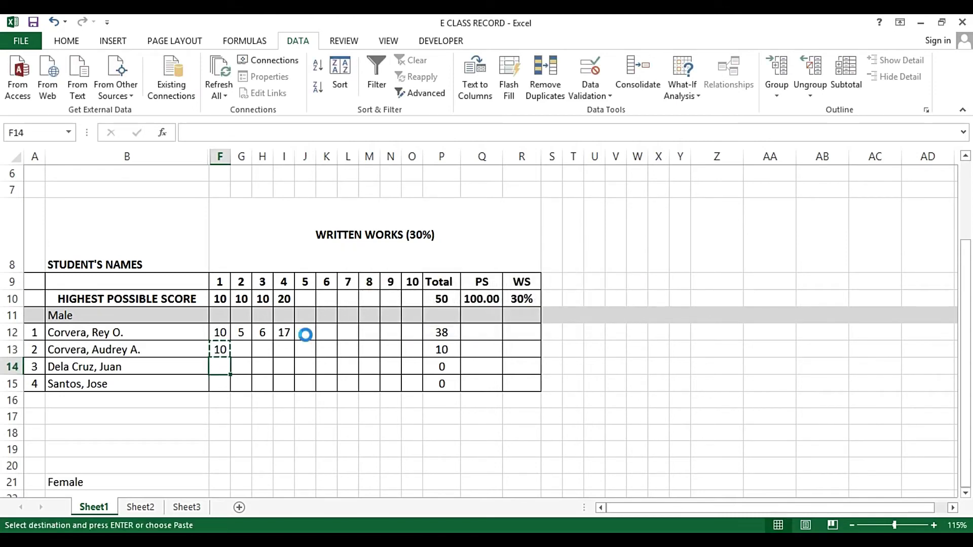
key(Return)
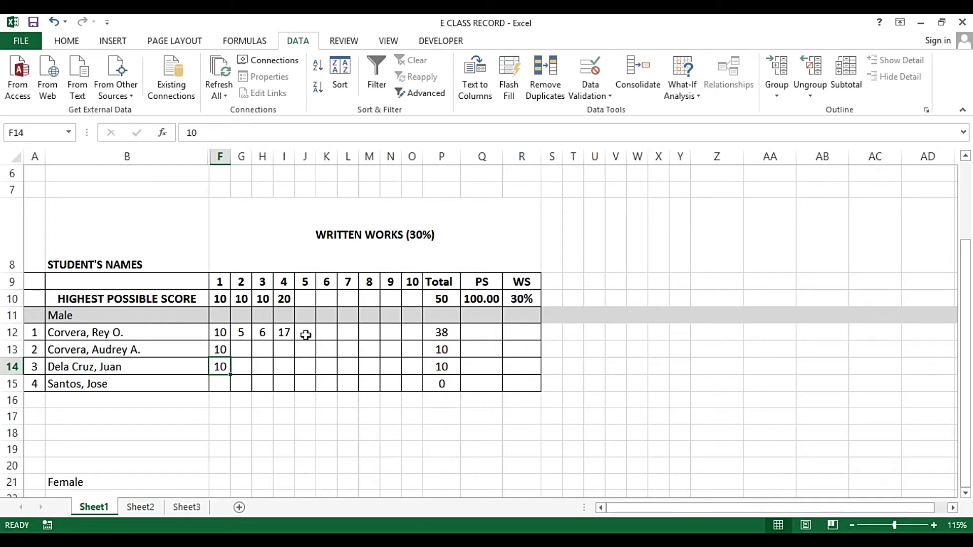
text(11)
key(Return)
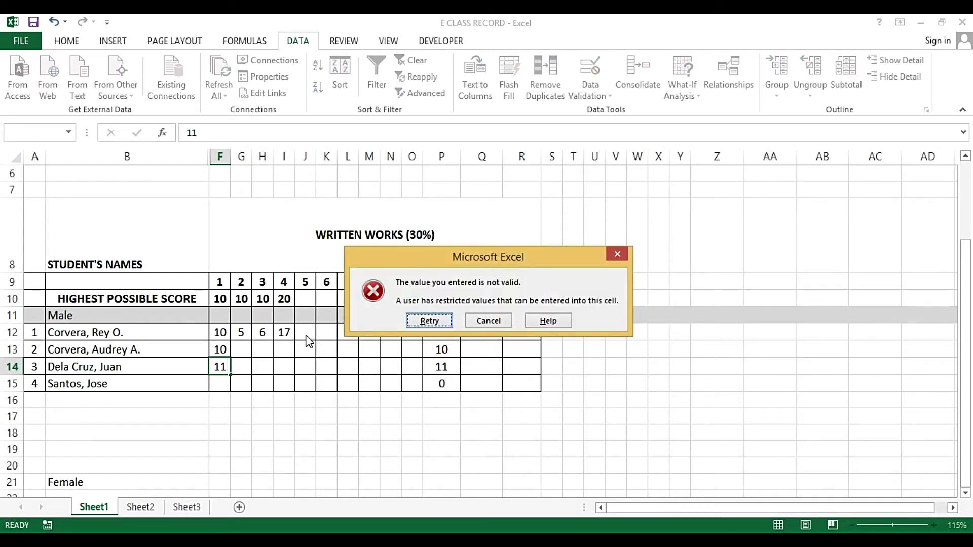
key(Escape)
key(Up)
key(Up)
key(Down)
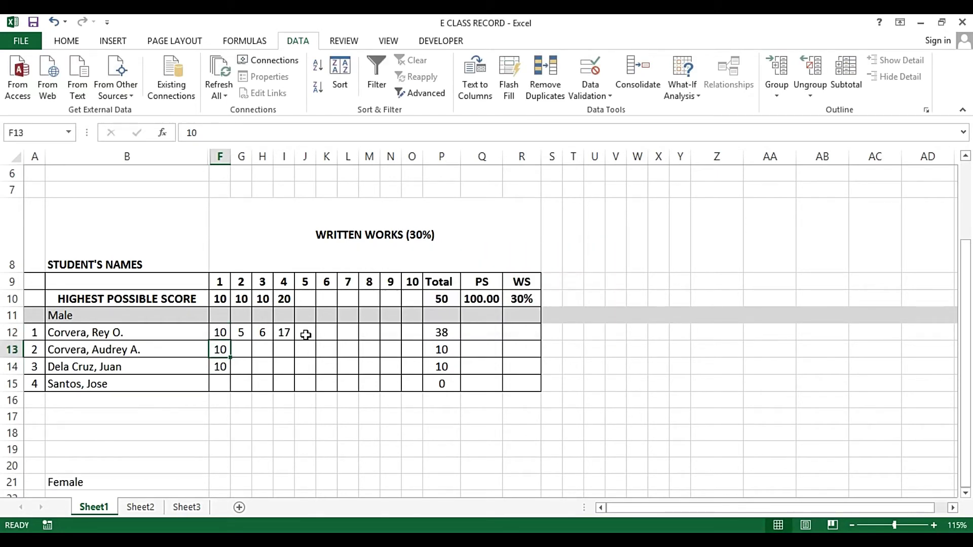
key(shift+Down)
key(Delete)
key(Up)
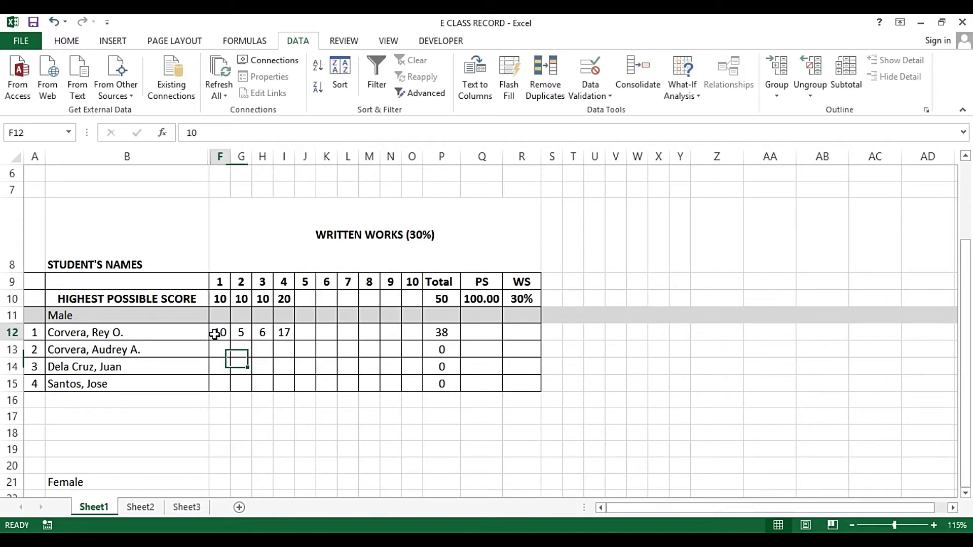
Review F12's validation rule, then confirm 11 is rejected in F12
click(587, 85)
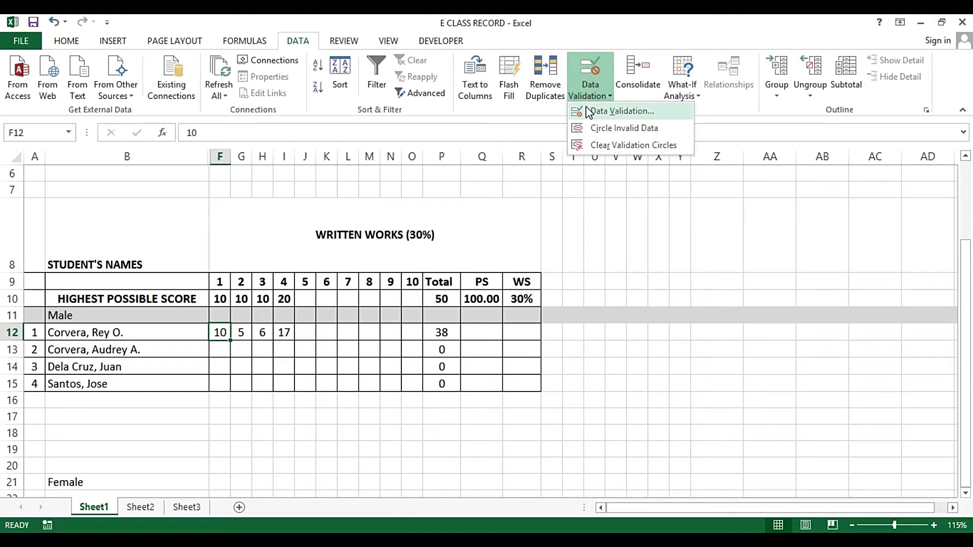
click(588, 109)
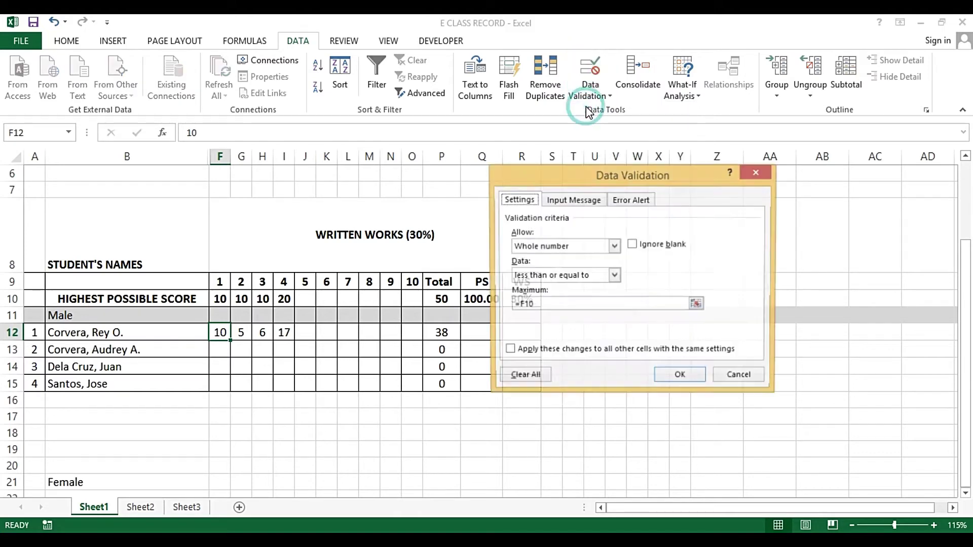
click(741, 377)
text(11)
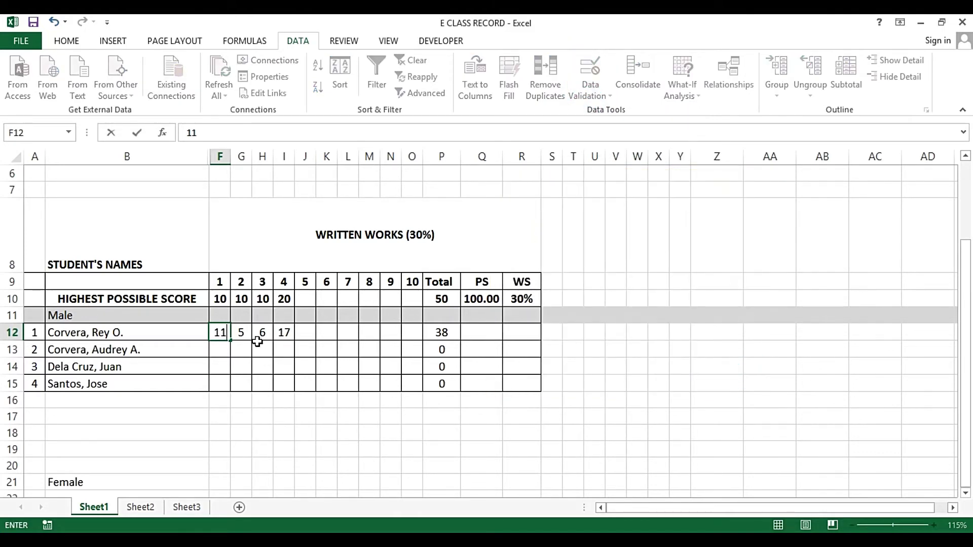
key(Return)
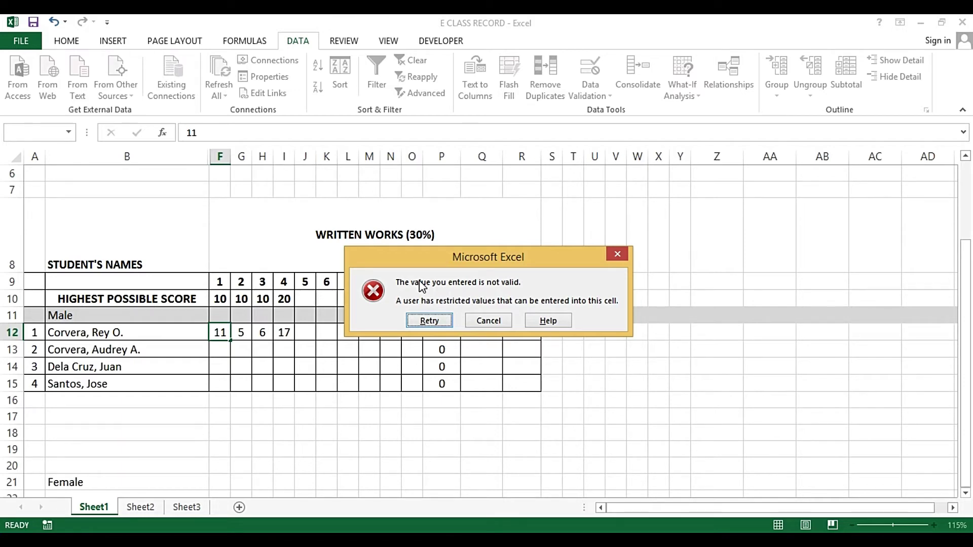
click(493, 321)
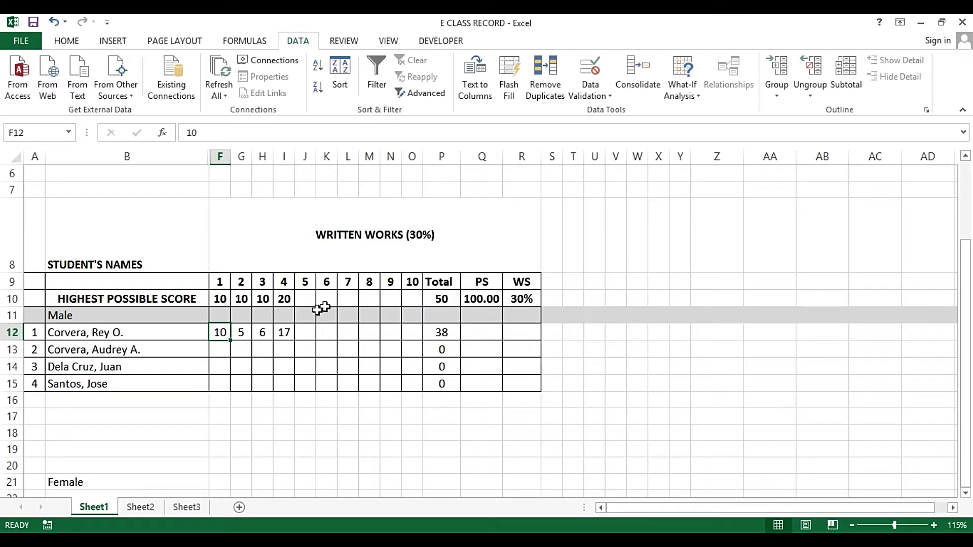
Enter 6 in F12 so the row total returns to 34
text(6)
key(Left)
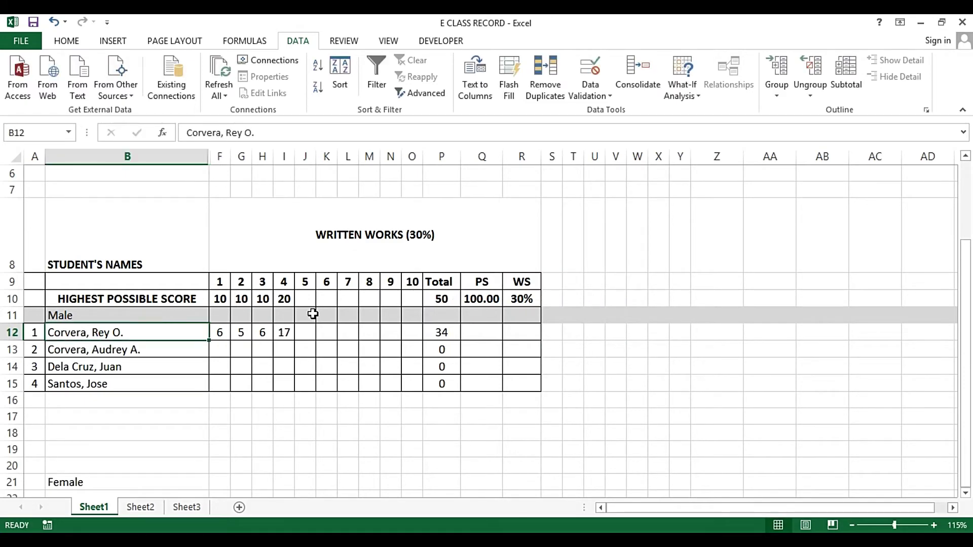
key(Right)
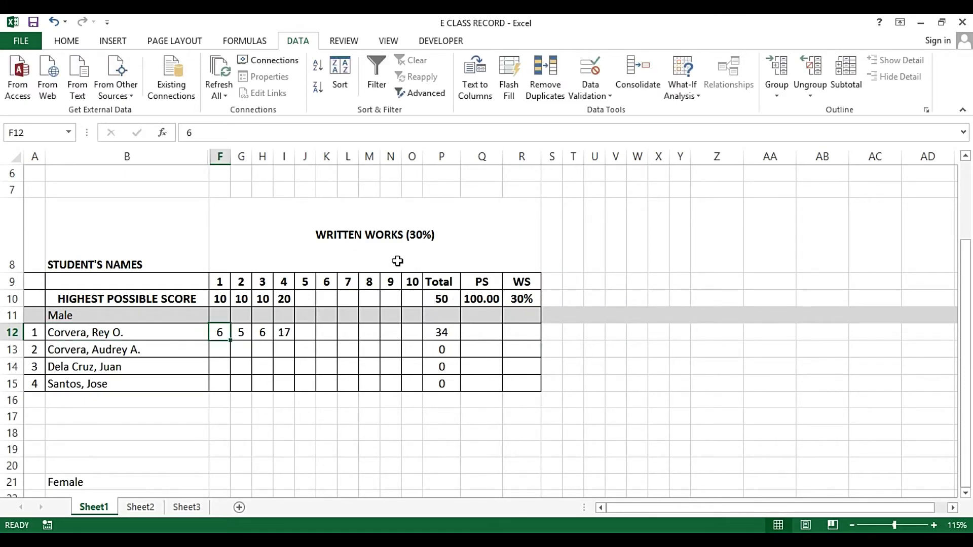
Add the error message 'INPUT NUMBER LESS THAN OR EQUAL THE HPS' to F12's validation rule
click(587, 91)
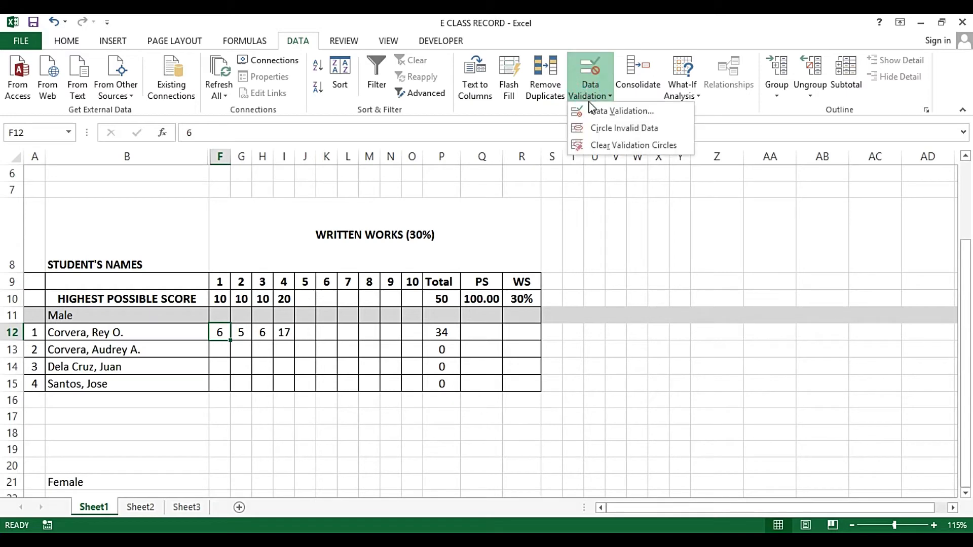
click(589, 110)
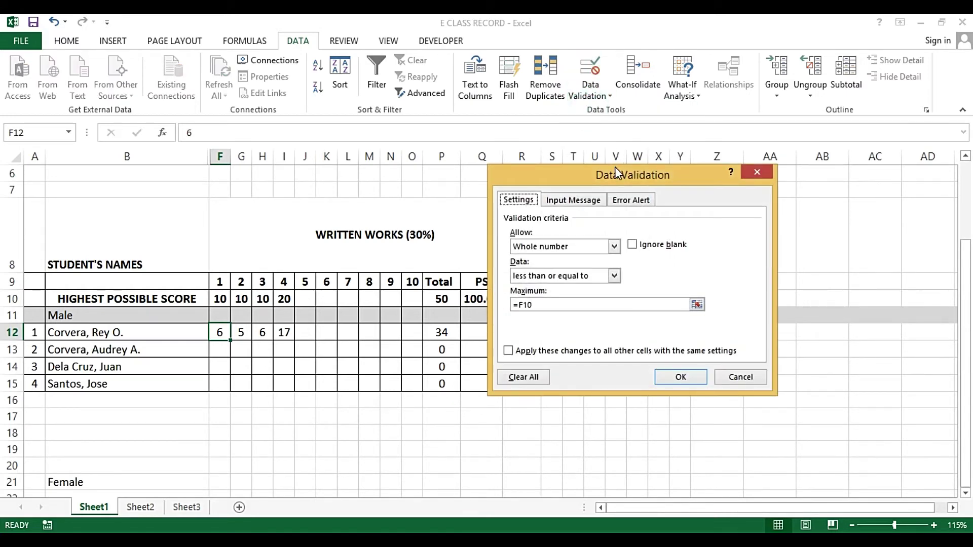
click(641, 201)
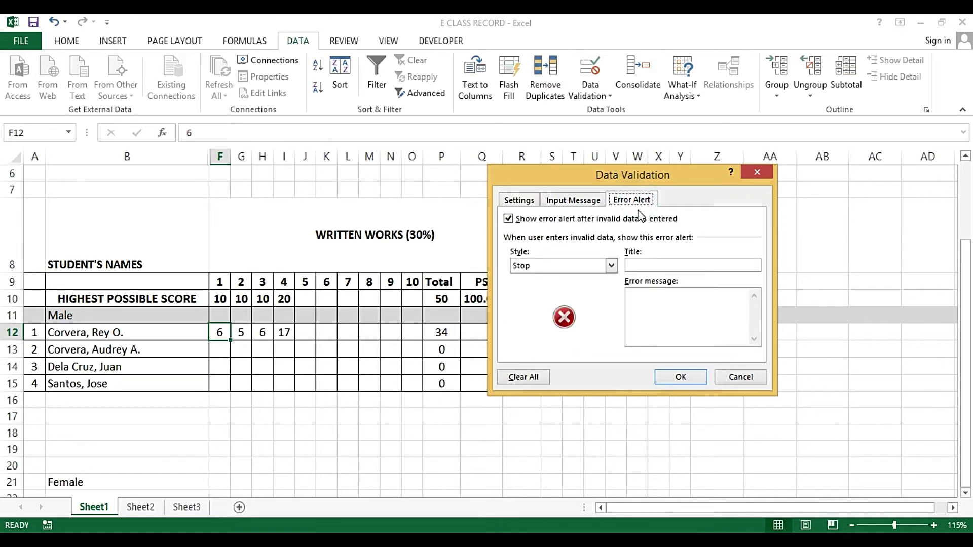
click(637, 301)
text(INPUT NUMBER LESS)
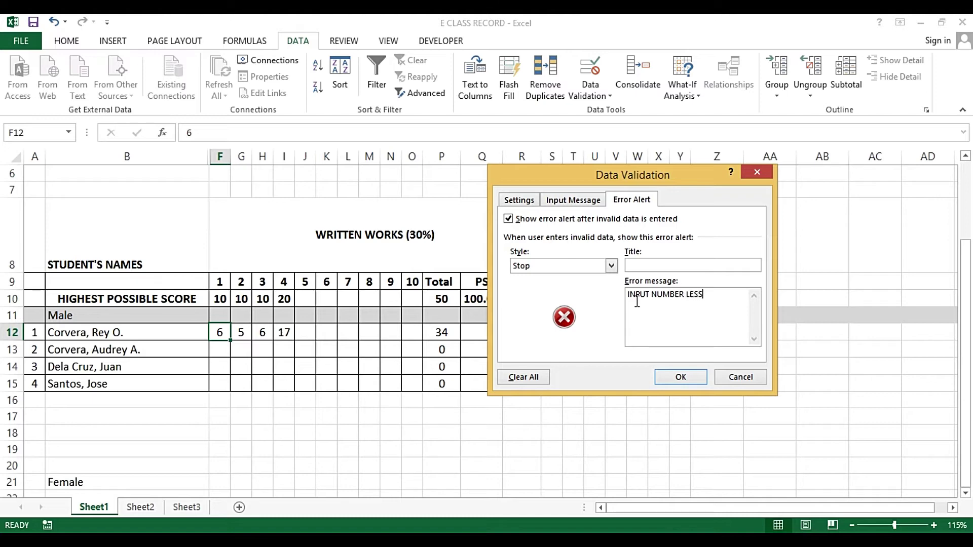
text( THAN O)
text(R EQUAL THE HPS)
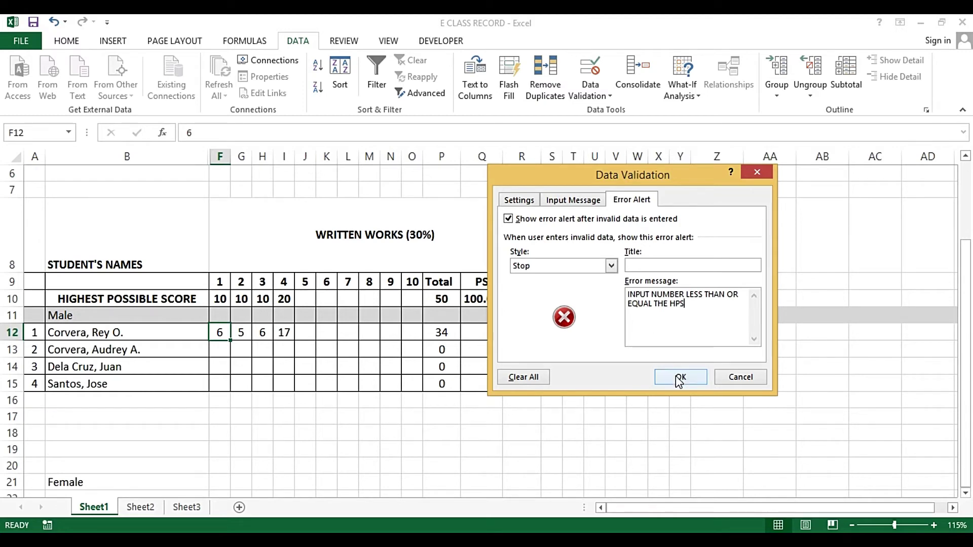
click(587, 200)
click(509, 200)
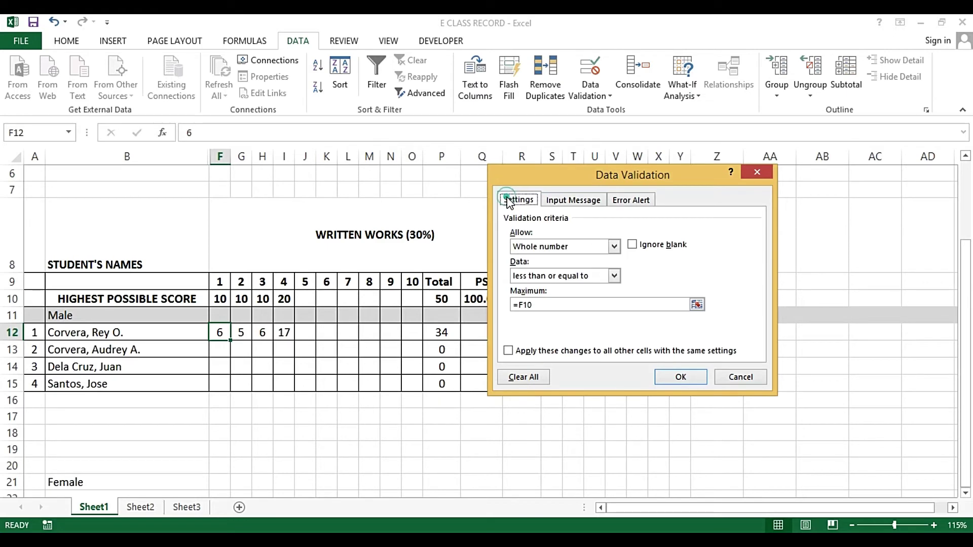
click(647, 191)
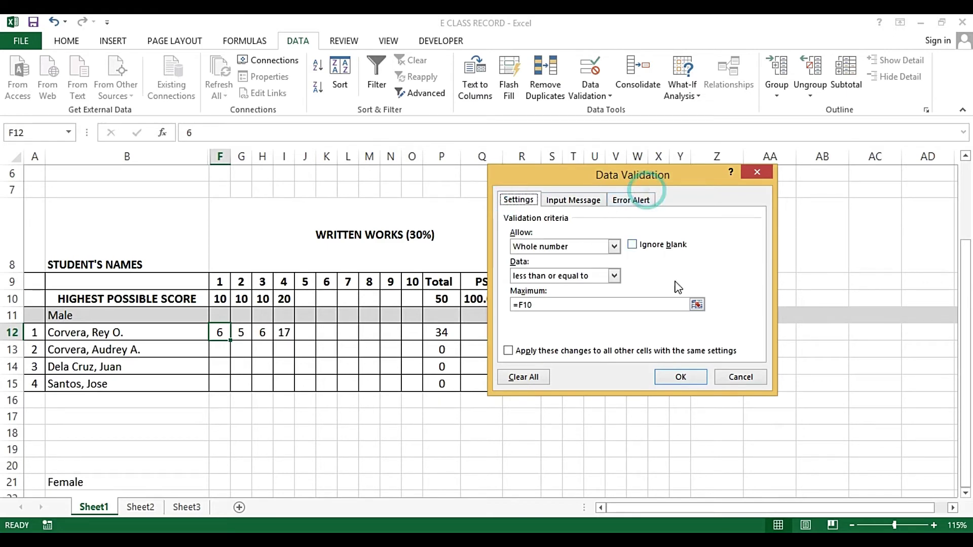
click(680, 384)
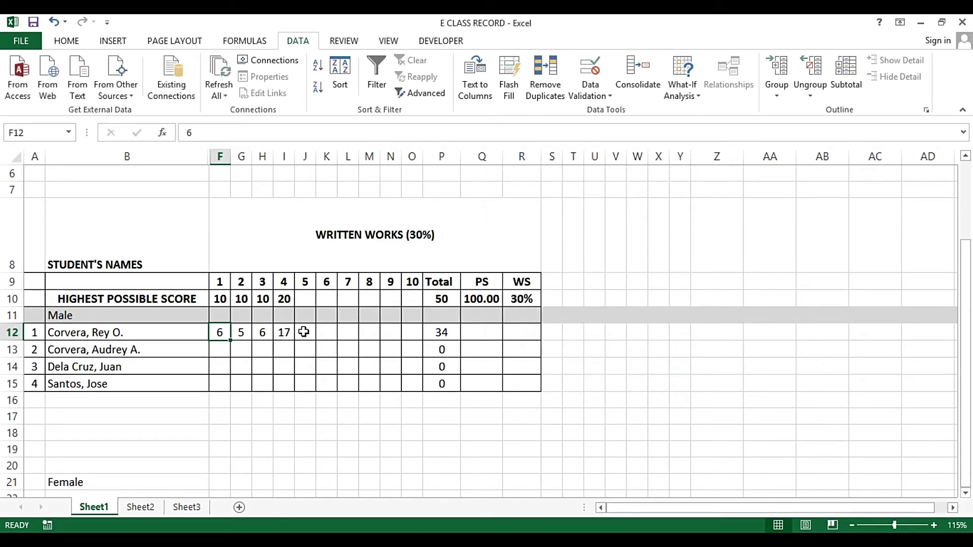
Copy F12's score and rule across G12:O12
key(ctrl+c)
drag(241, 335, 412, 333)
key(Escape)
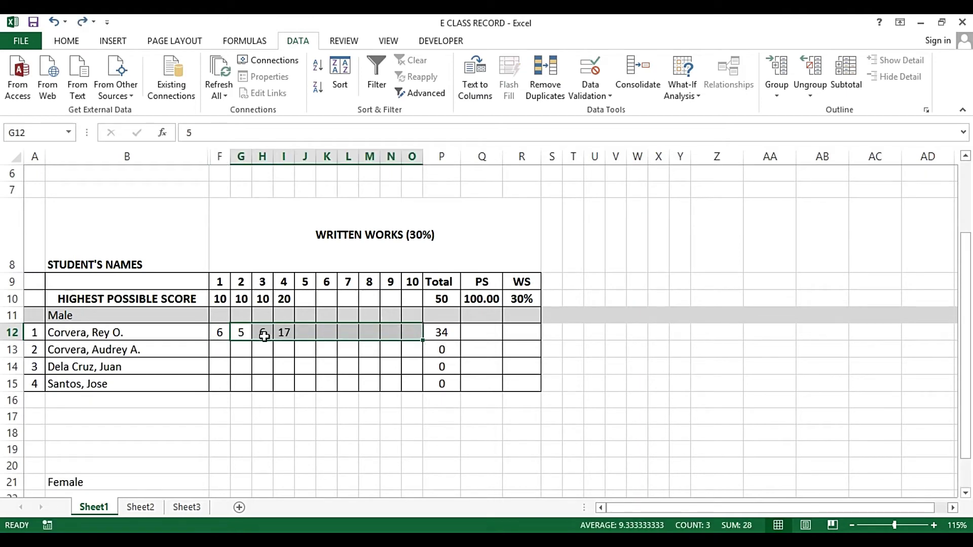
click(218, 333)
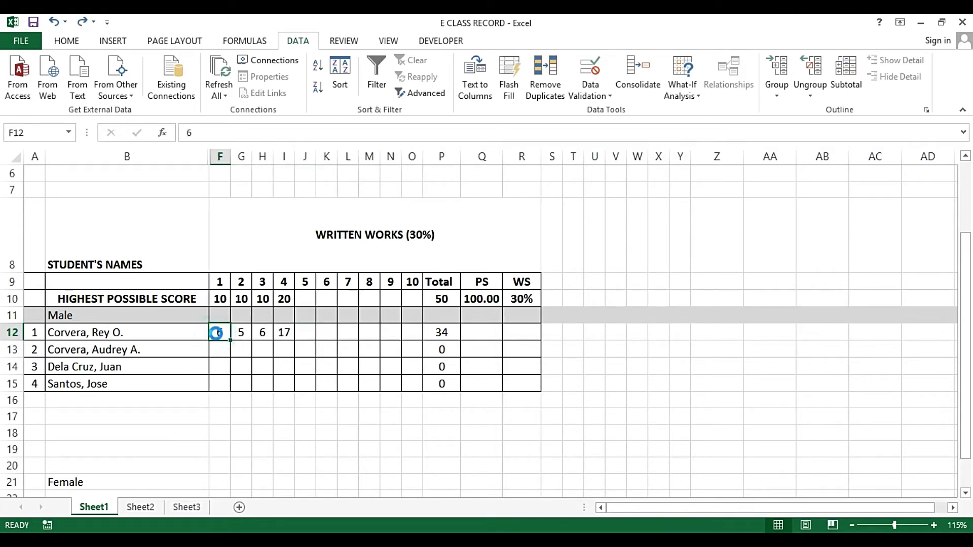
key(ctrl+c)
click(241, 333)
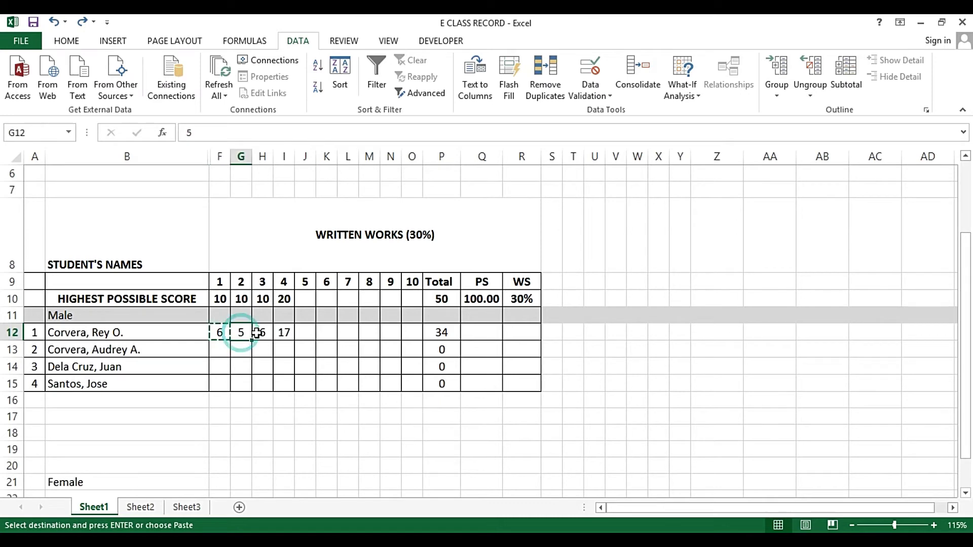
drag(257, 333, 422, 335)
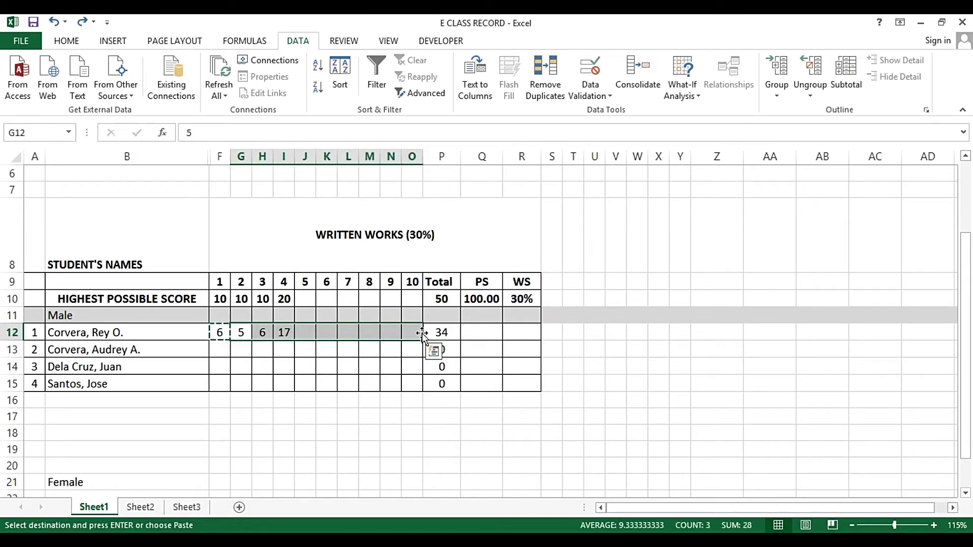
key(Return)
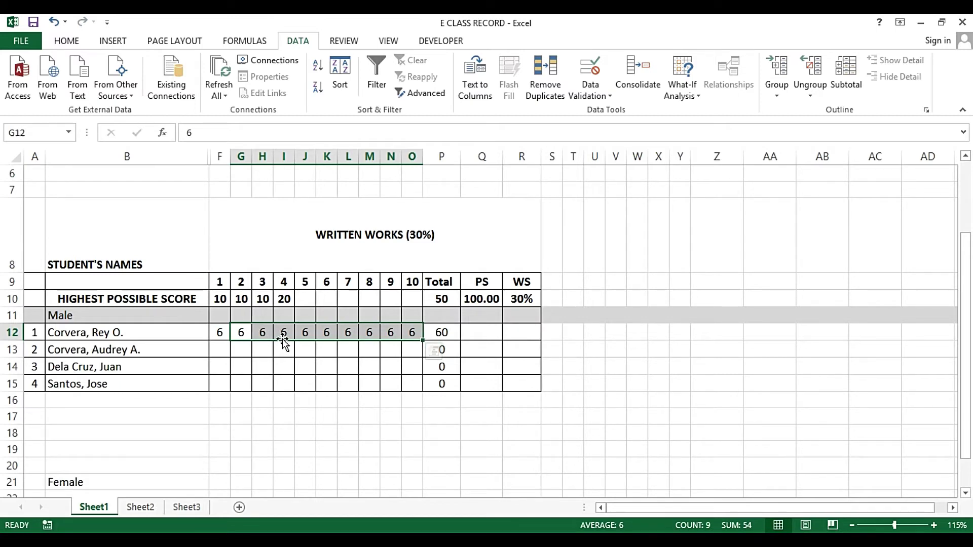
Fill rows 13–15 with row 12's scores, then delete the scores under items 5 to 10
key(ctrl+c)
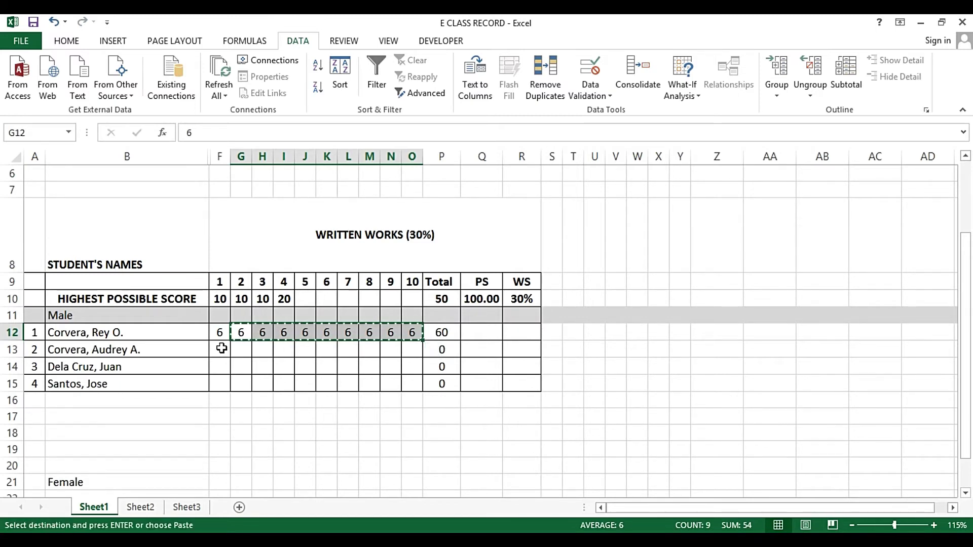
key(Escape)
drag(218, 332, 410, 338)
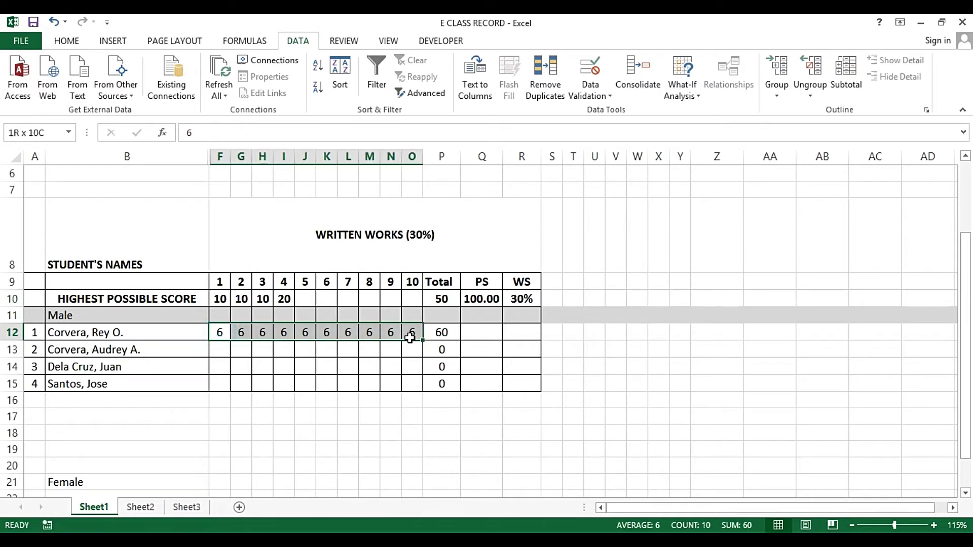
key(ctrl+c)
drag(224, 351, 218, 381)
key(ctrl+v)
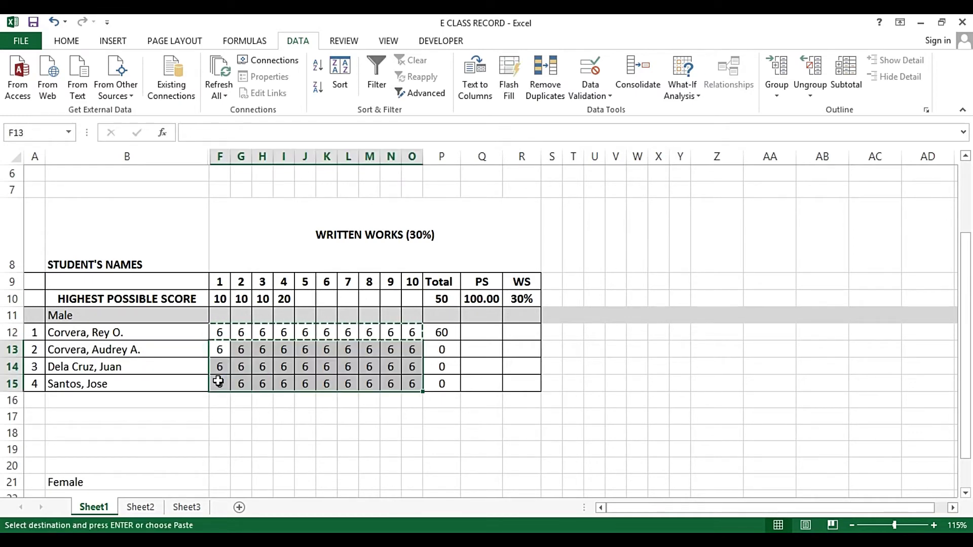
key(Escape)
click(330, 333)
drag(304, 332, 408, 384)
key(Delete)
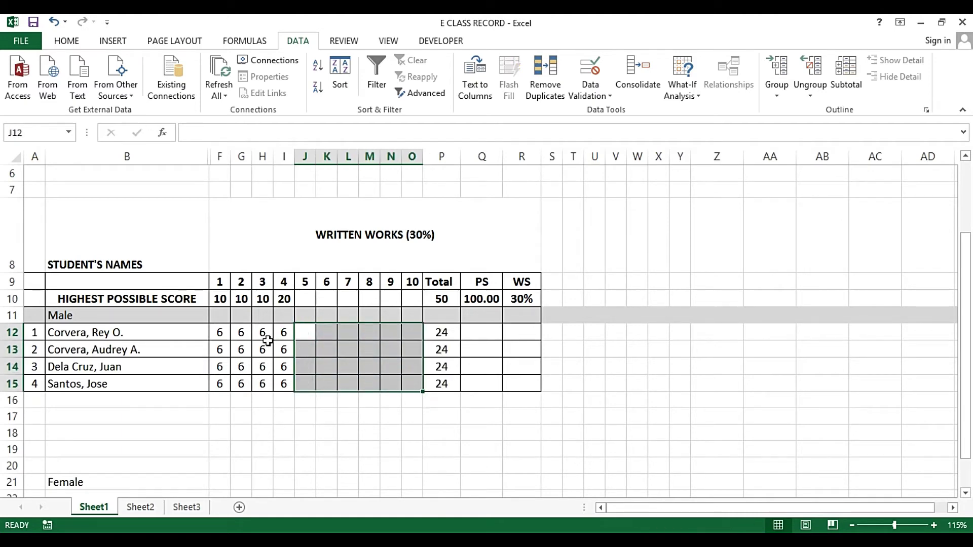
Re-enter 5, 6 and 17 in G12:I12 for the first student
click(225, 332)
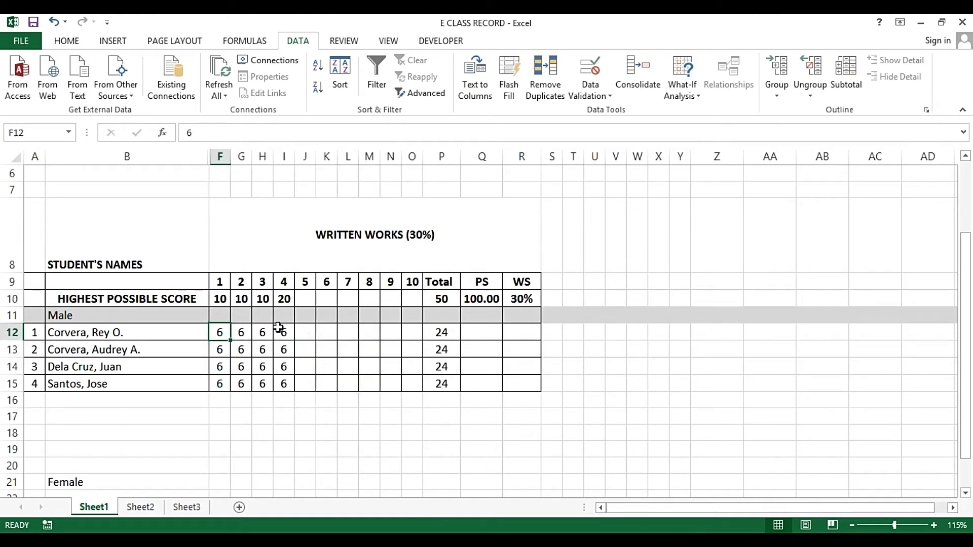
key(Right)
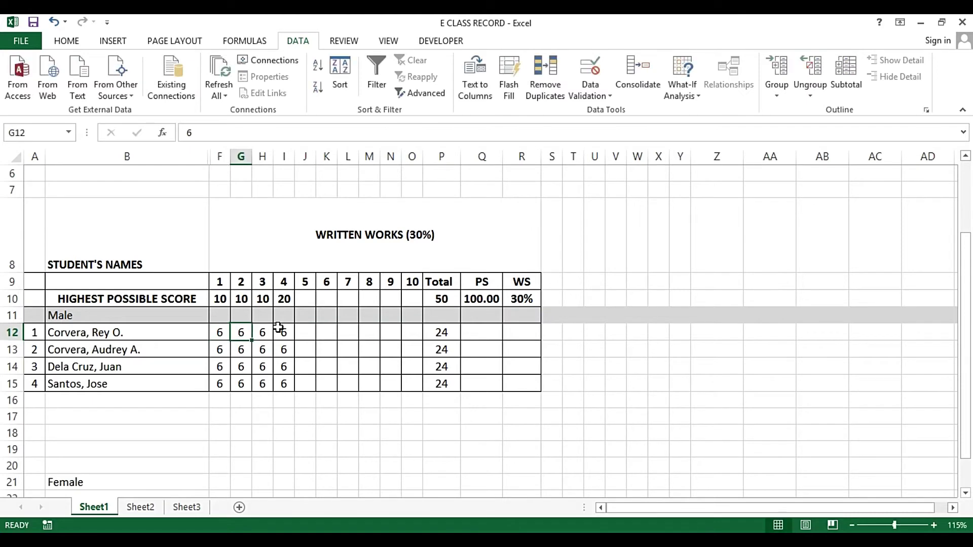
text(5)
key(Right)
text(6)
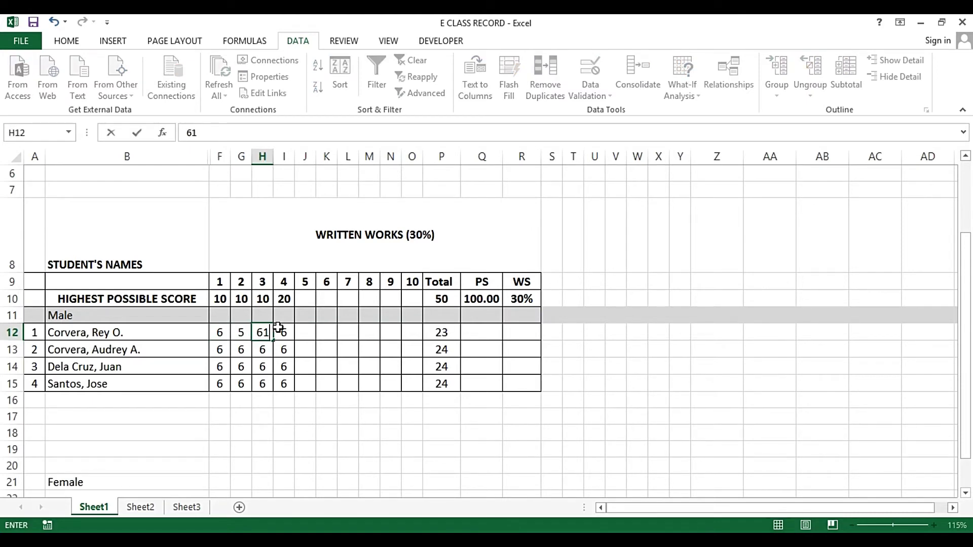
key(Right)
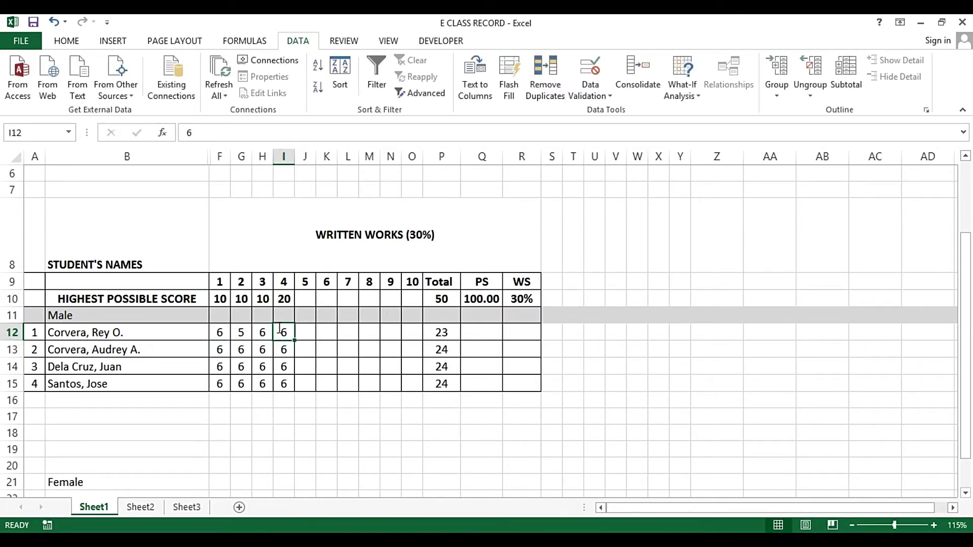
text(617)
key(Escape)
text(17)
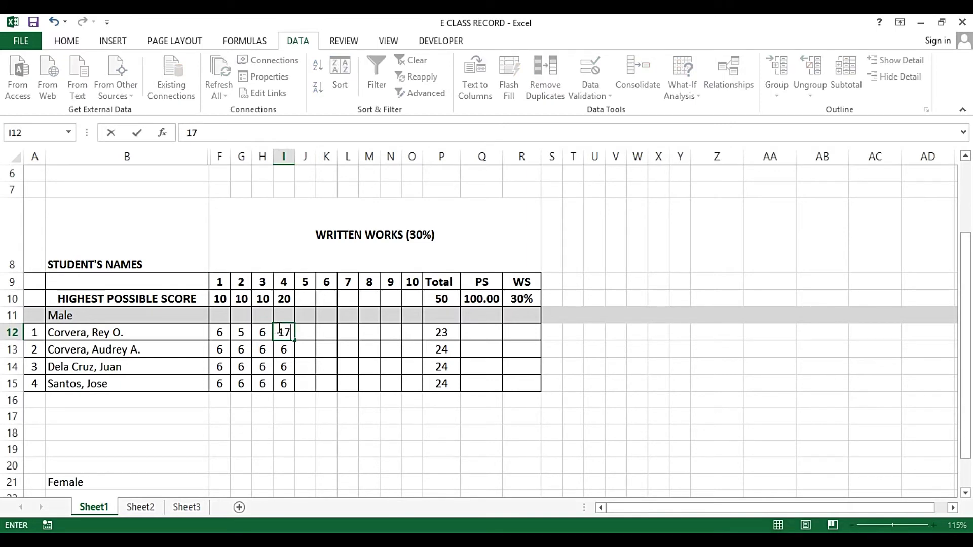
key(Return)
key(Left)
Delete the sample scores in F13:I15 and type 13 in F13 to test the limit
key(Left)
key(shift+Down)
key(shift+Left)
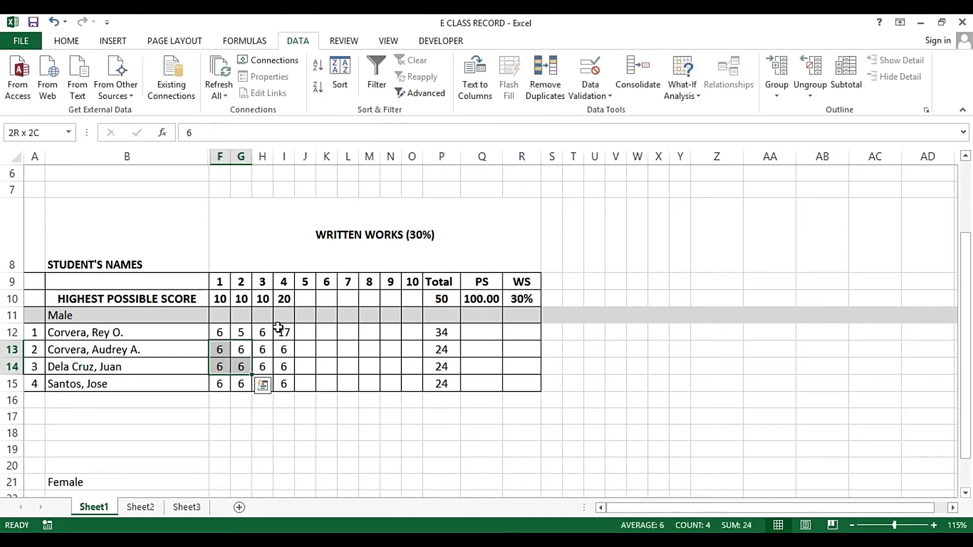
key(shift+Down)
key(Left)
key(shift+Down)
key(shift+Down)
key(shift+Right)
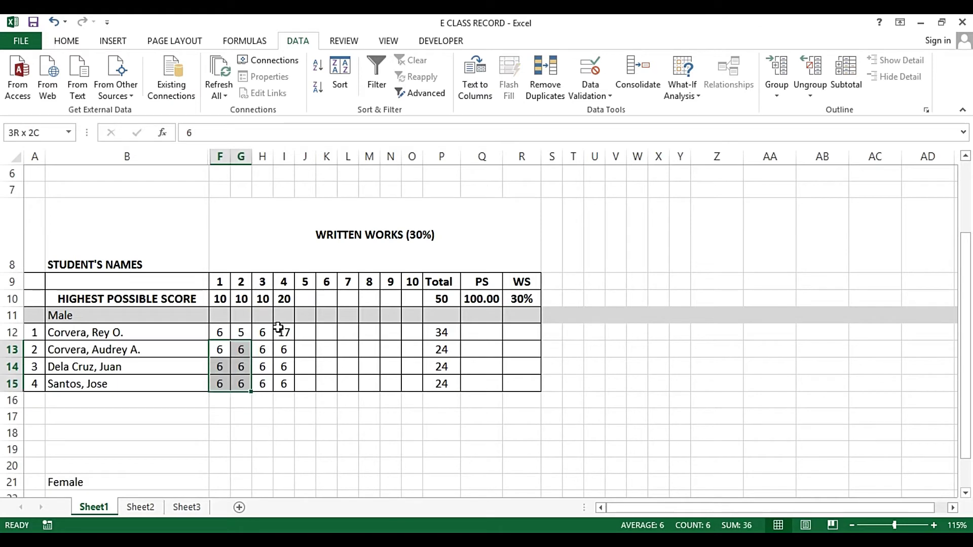
key(shift+Right)
key(shift+Right)
key(Delete)
key(shift+BackSpace)
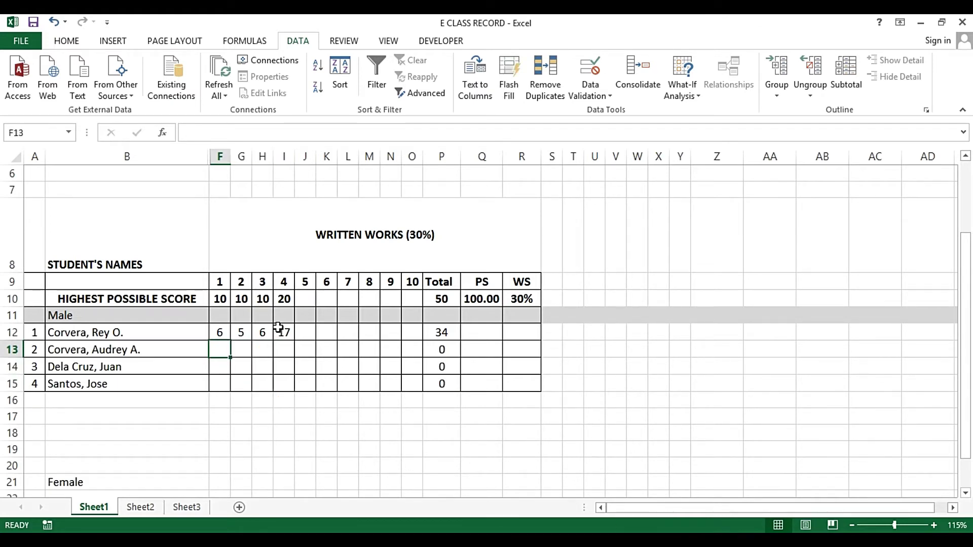
text(13)
key(Return)
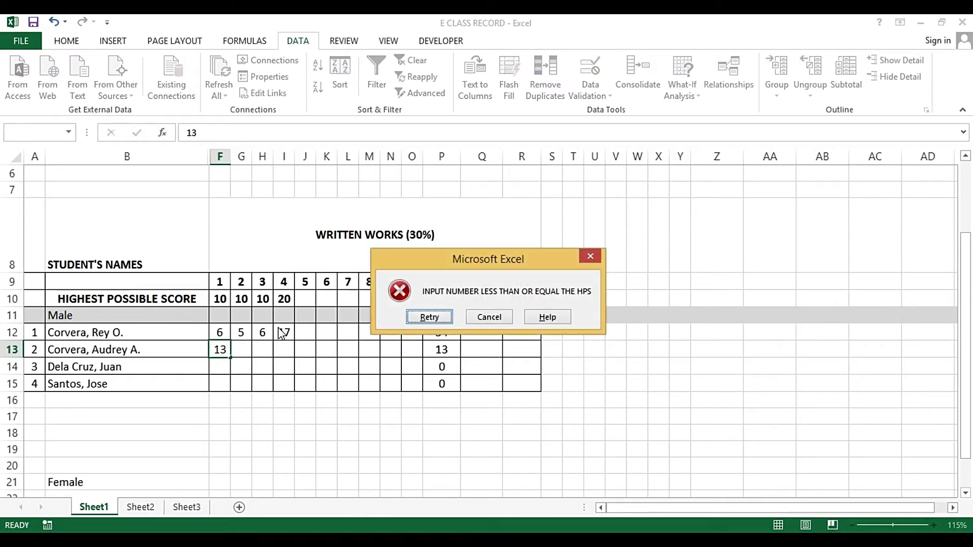
key(Escape)
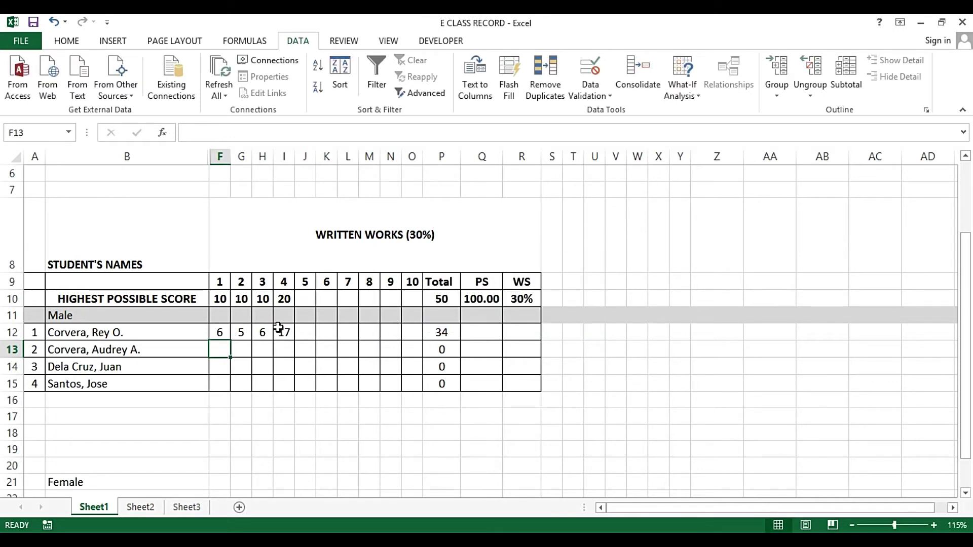
key(Right)
key(Right)
key(Right)
key(Right)
key(Up)
key(Up)
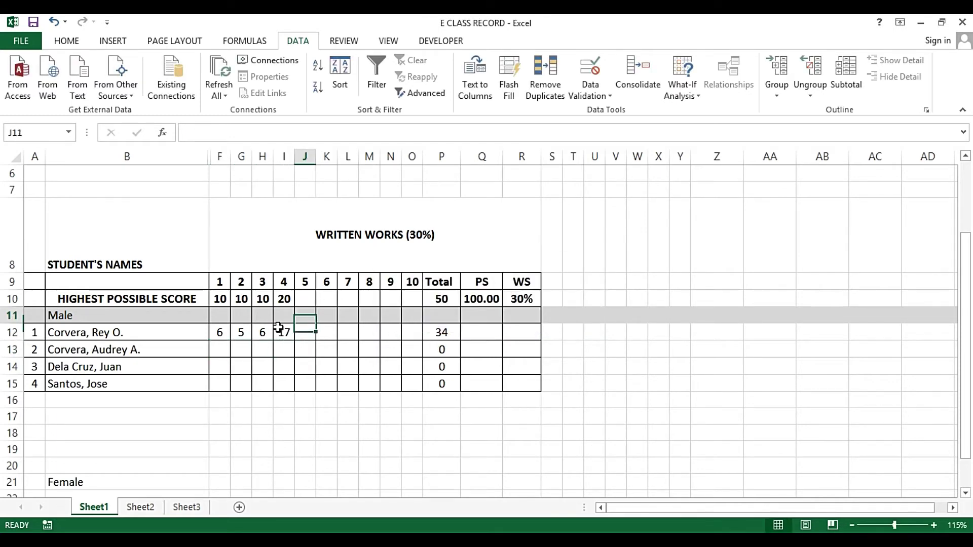
key(Left)
key(Down)
text(21)
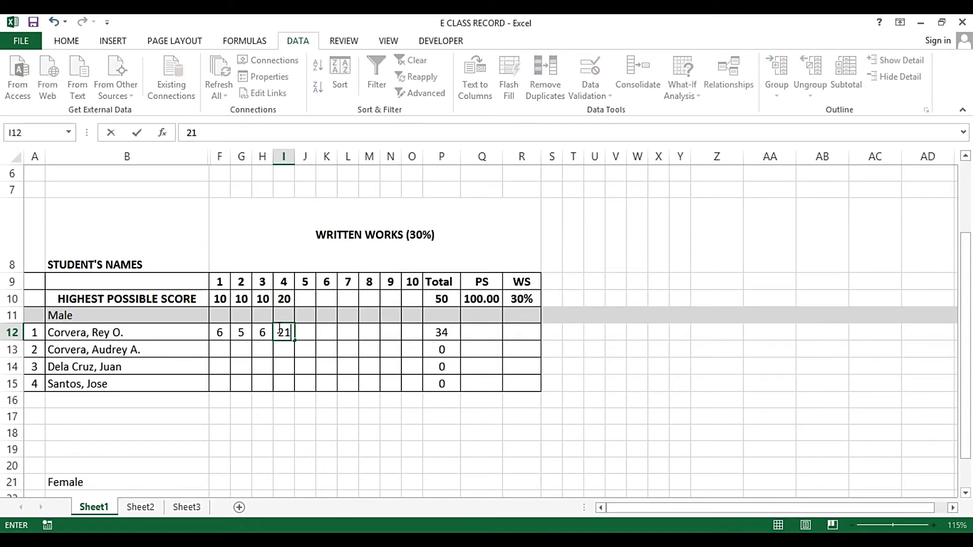
key(Return)
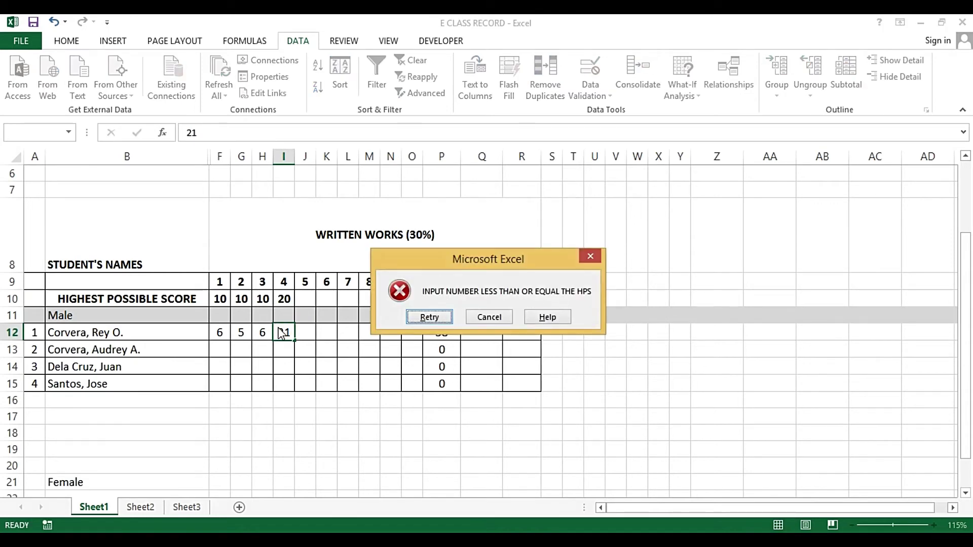
key(Escape)
key(Down)
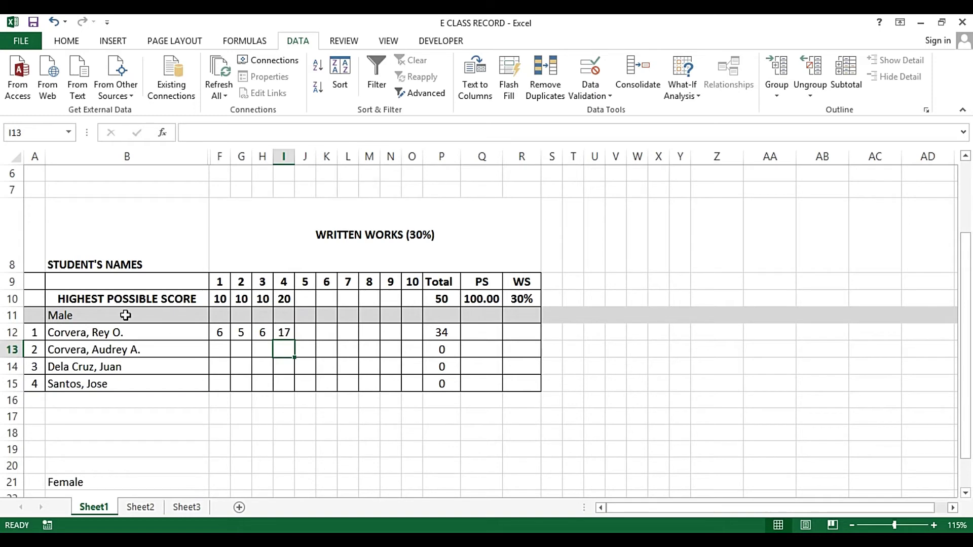
click(205, 333)
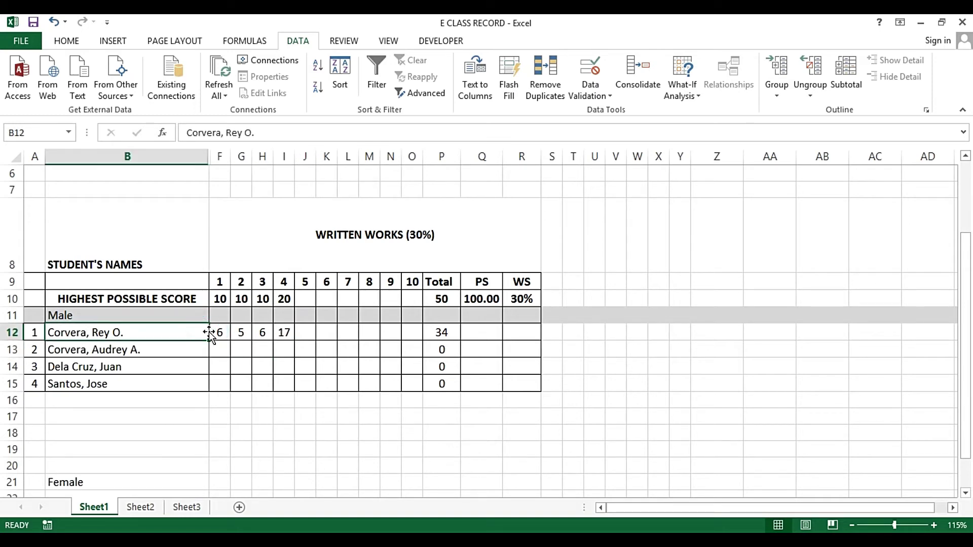
drag(218, 333, 404, 380)
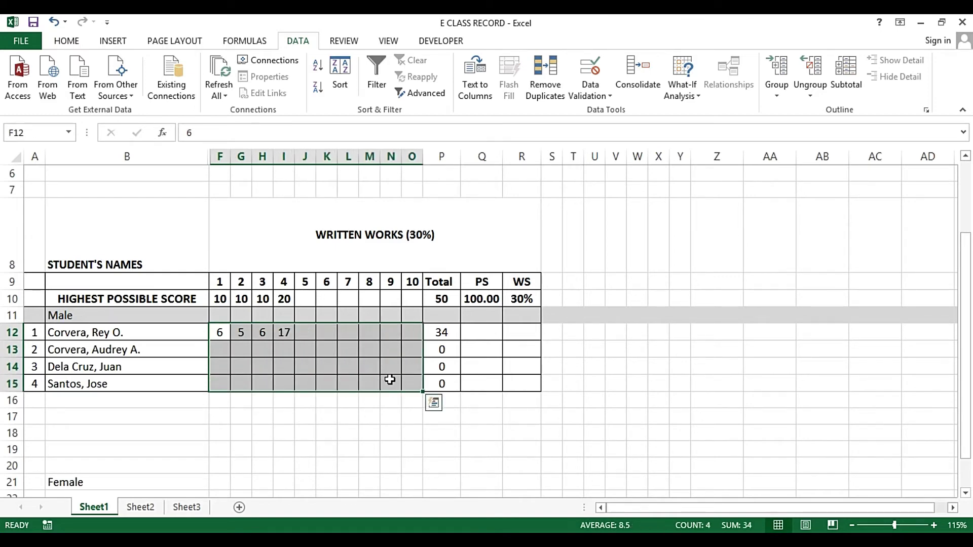
click(385, 328)
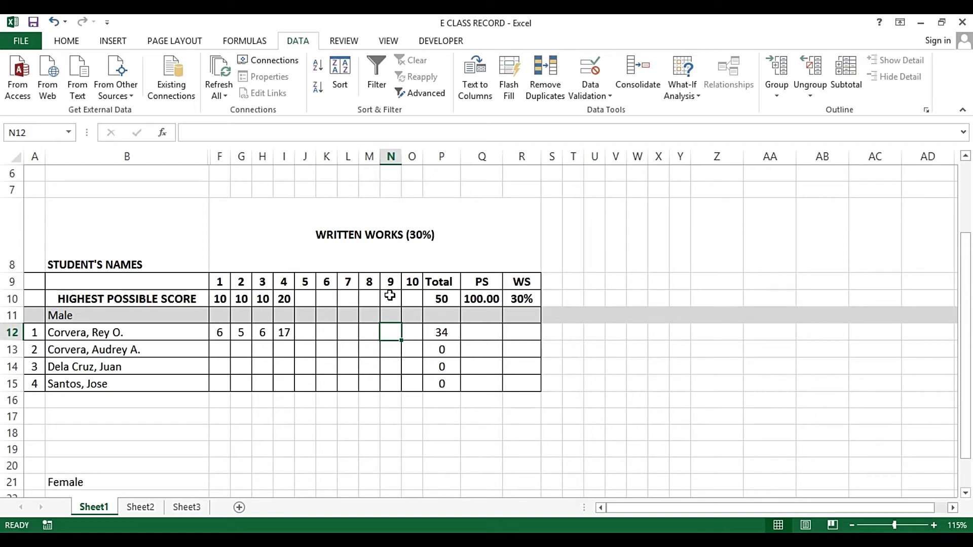
key(Right)
key(Right)
key(Right)
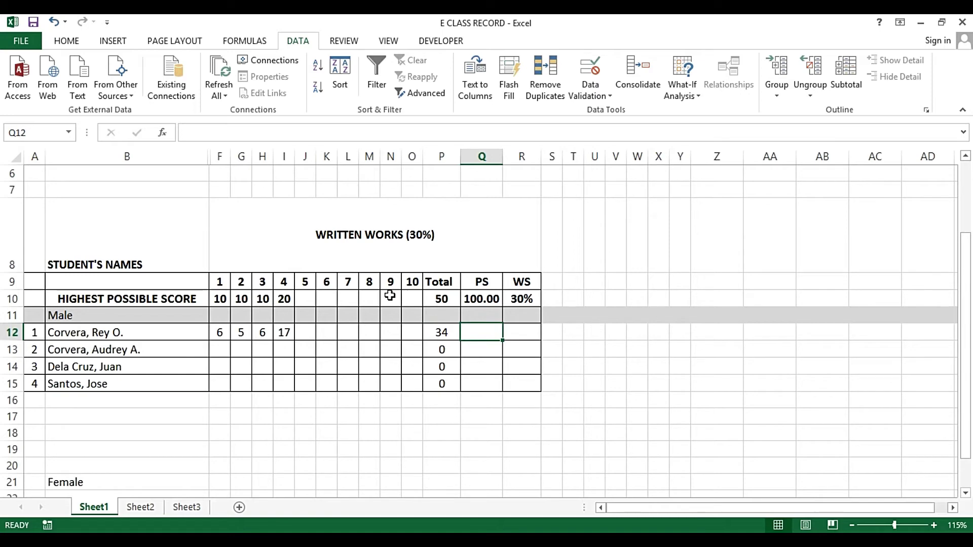
Enter the PS formula =(P12/P10)*Q10 in Q12
text(=)
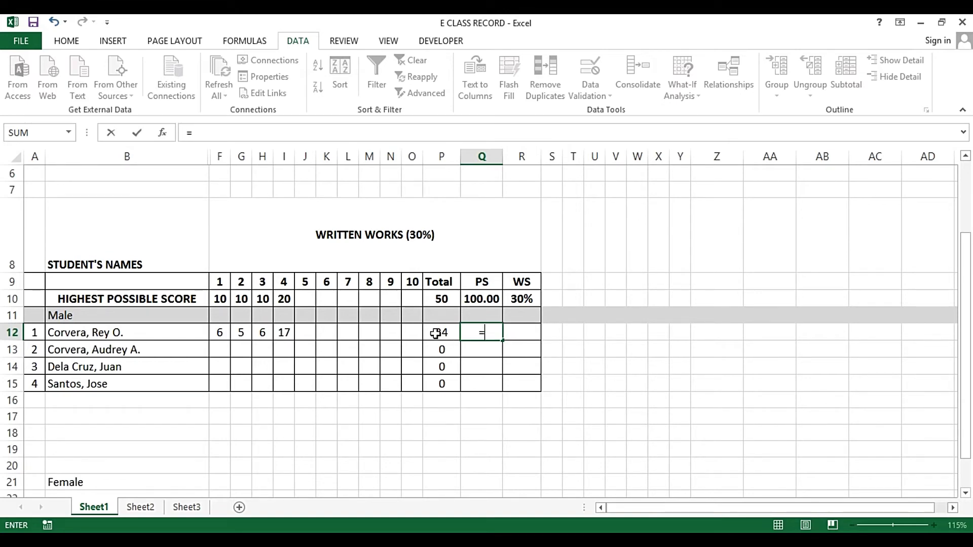
click(436, 333)
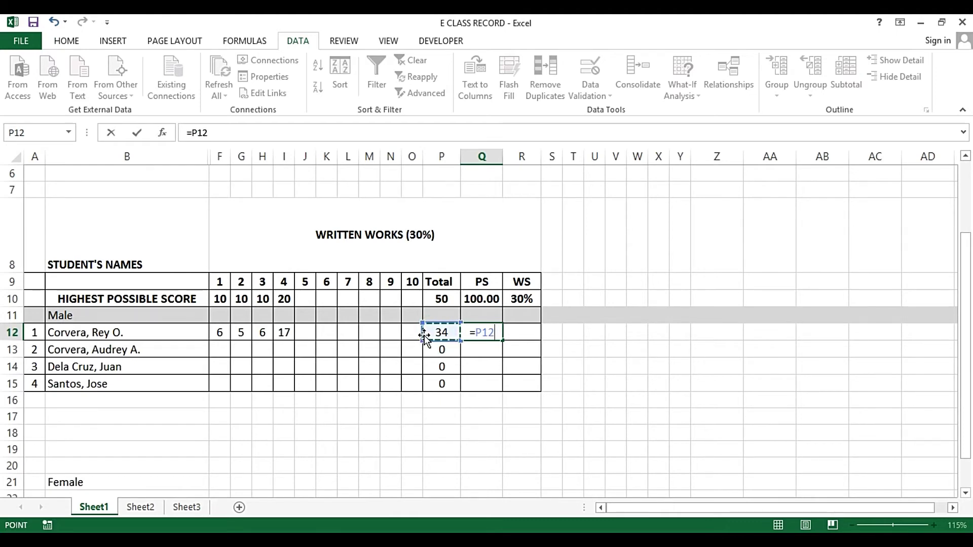
text(/)
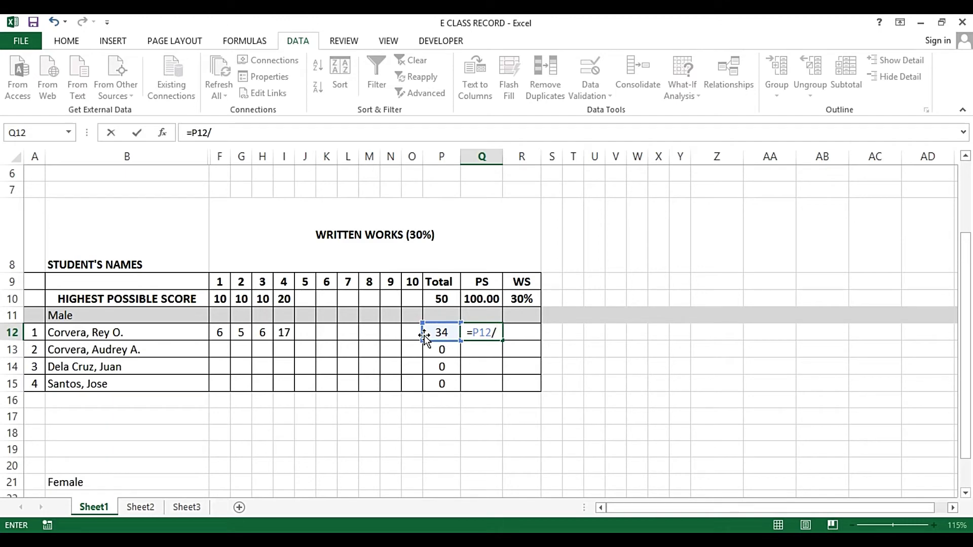
click(443, 299)
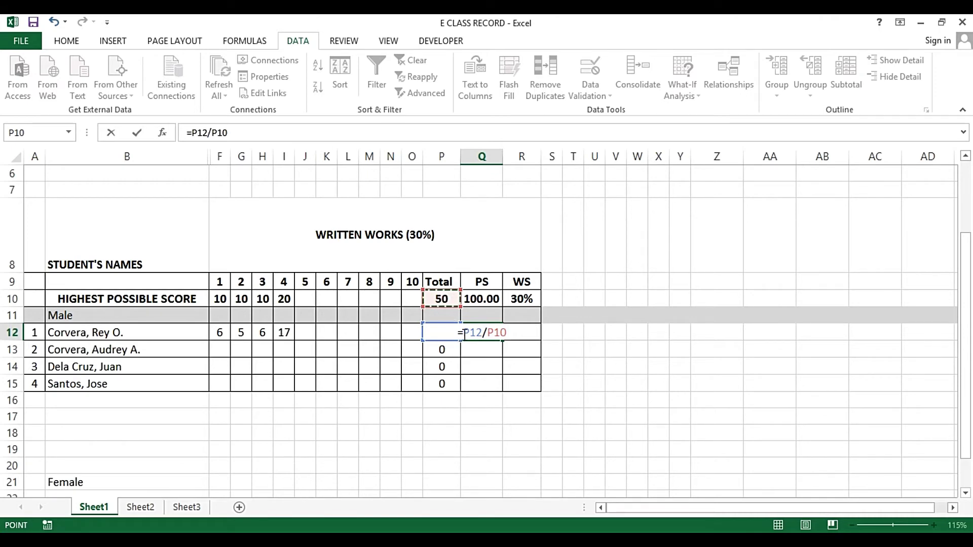
click(463, 333)
text(()
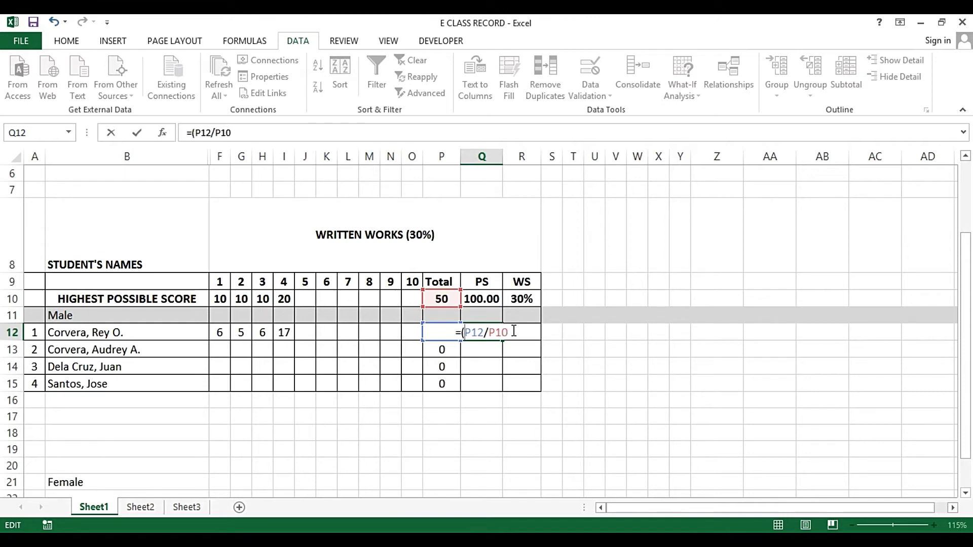
click(512, 332)
text()*)
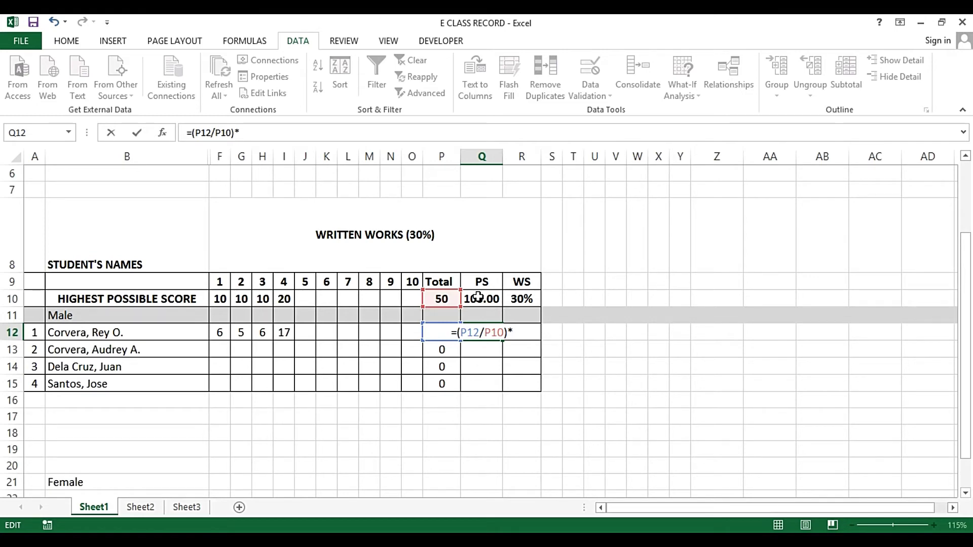
click(479, 298)
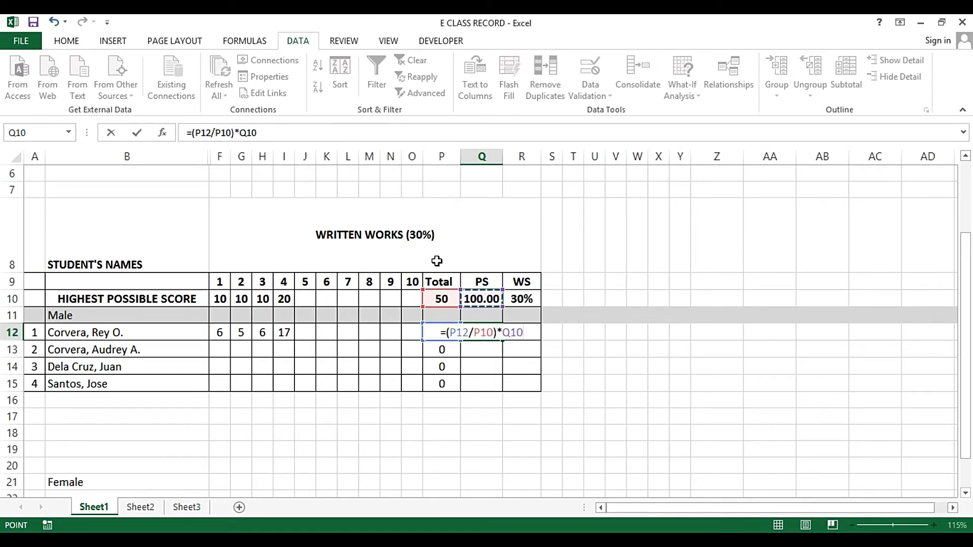
key(Return)
key(Up)
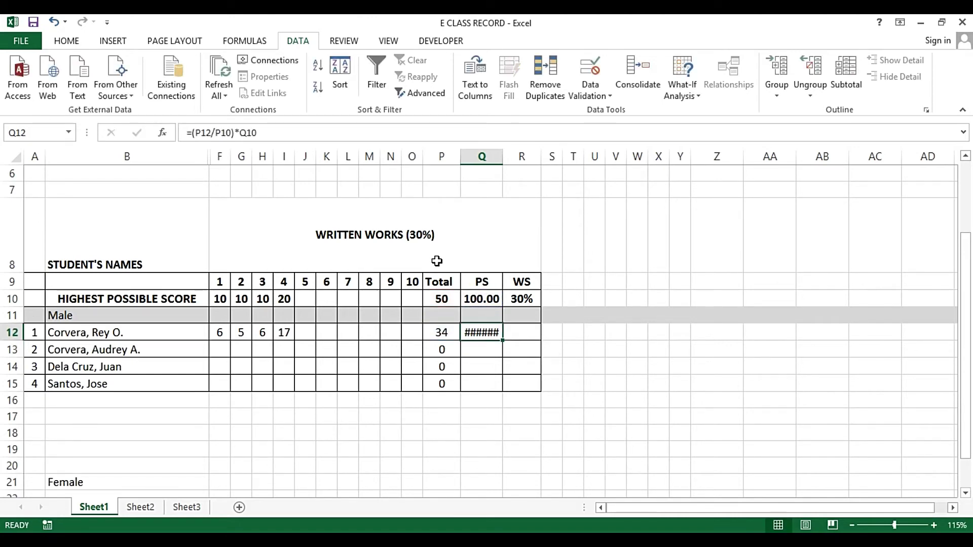
Widen column Q and cut Q12:R15 to two decimal places so PS shows 68.00
double_click(503, 161)
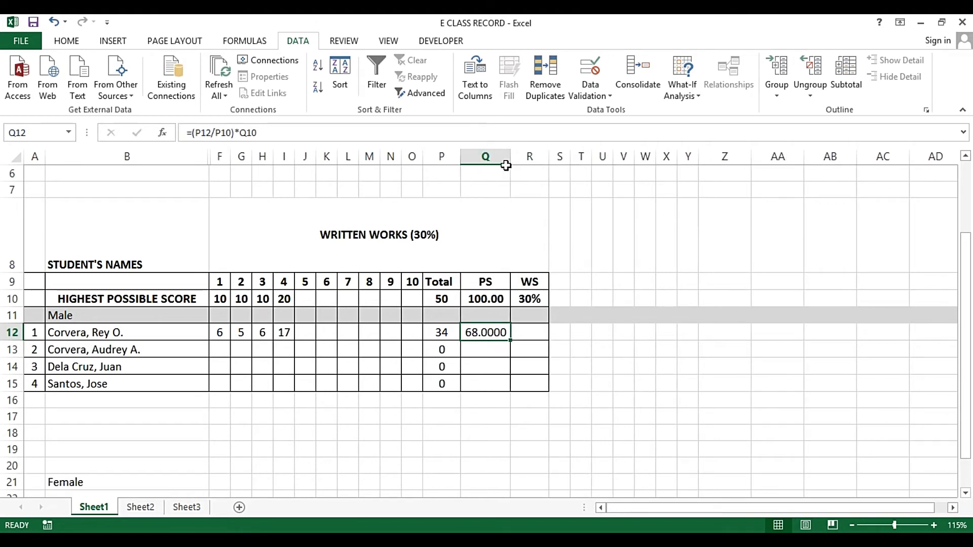
click(489, 156)
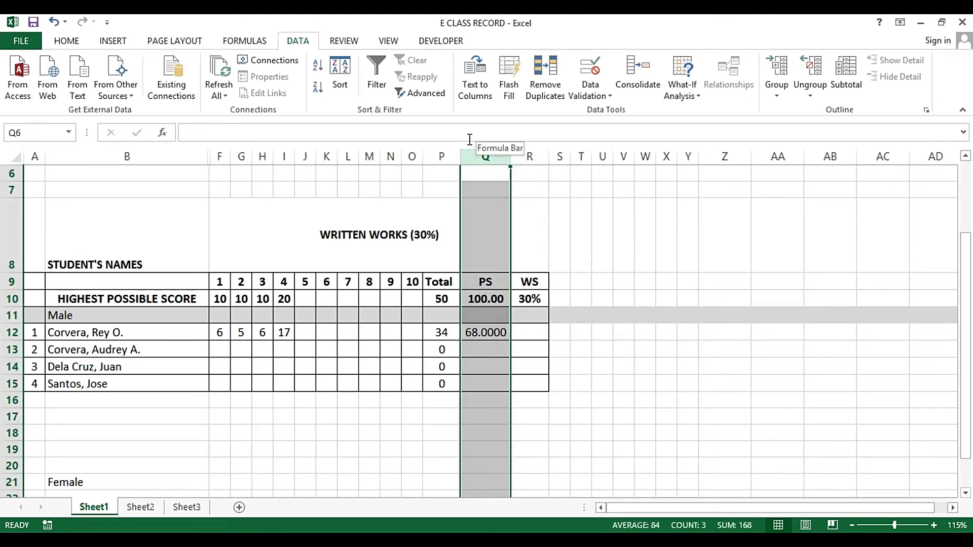
click(67, 41)
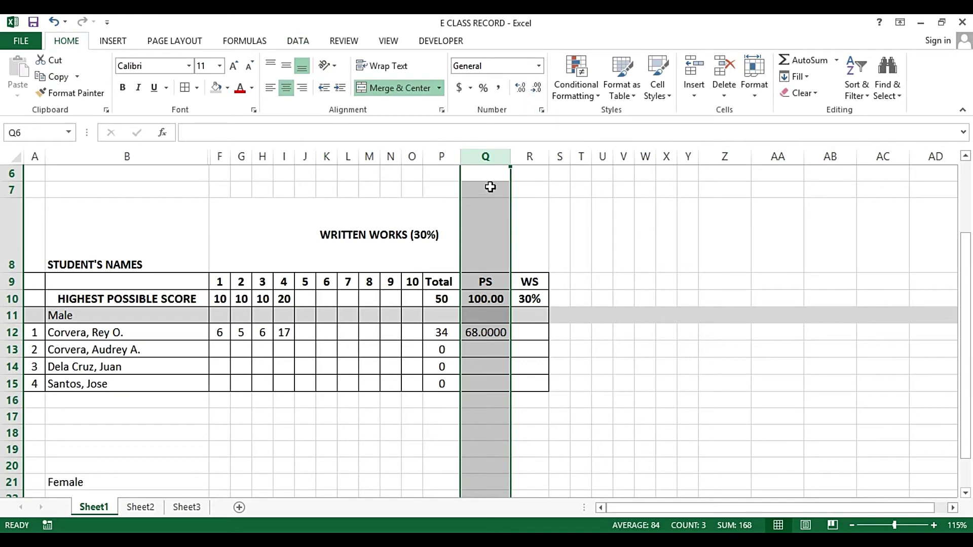
click(479, 303)
drag(478, 327, 515, 381)
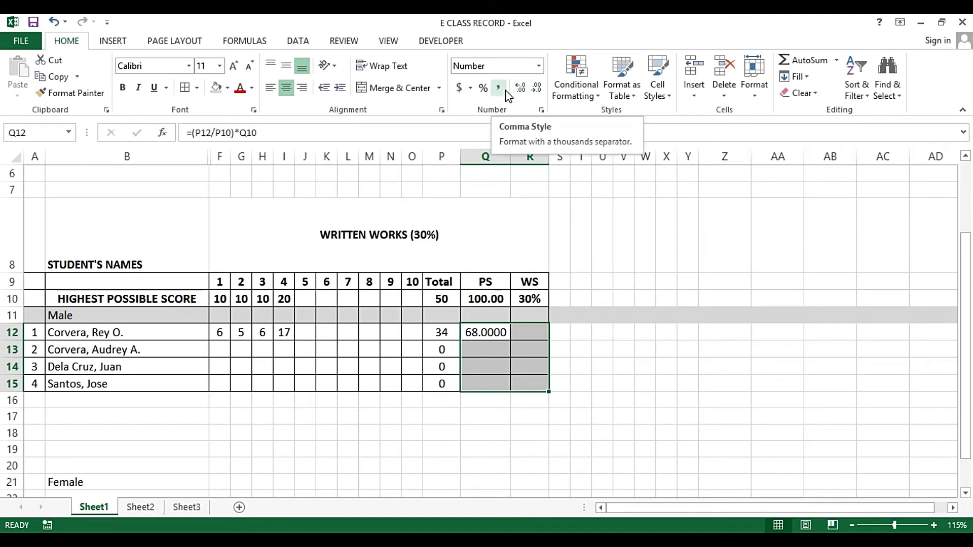
click(537, 91)
click(537, 91)
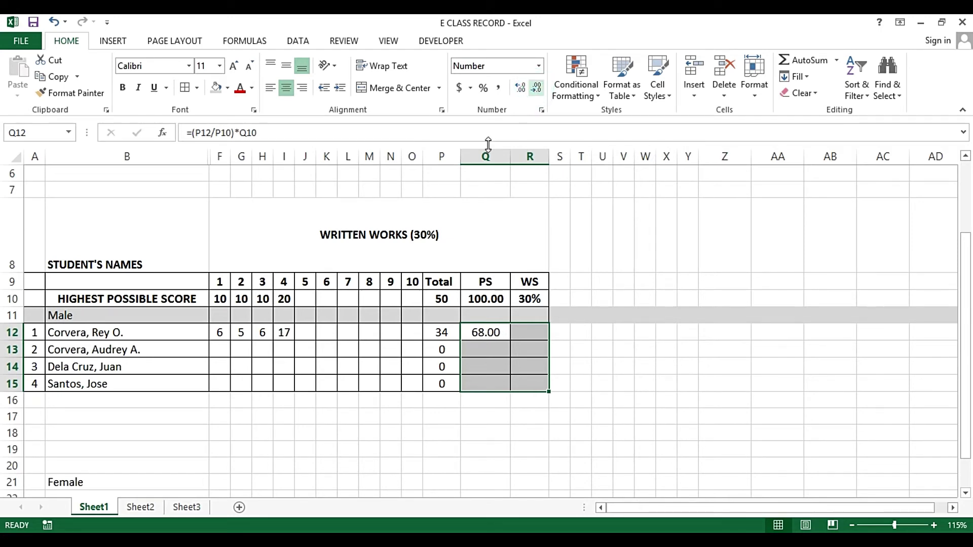
Copy the PS formula from Q12 into Q13, where =(P13/P11)*Q11 returns #DIV/0!
click(487, 351)
click(480, 332)
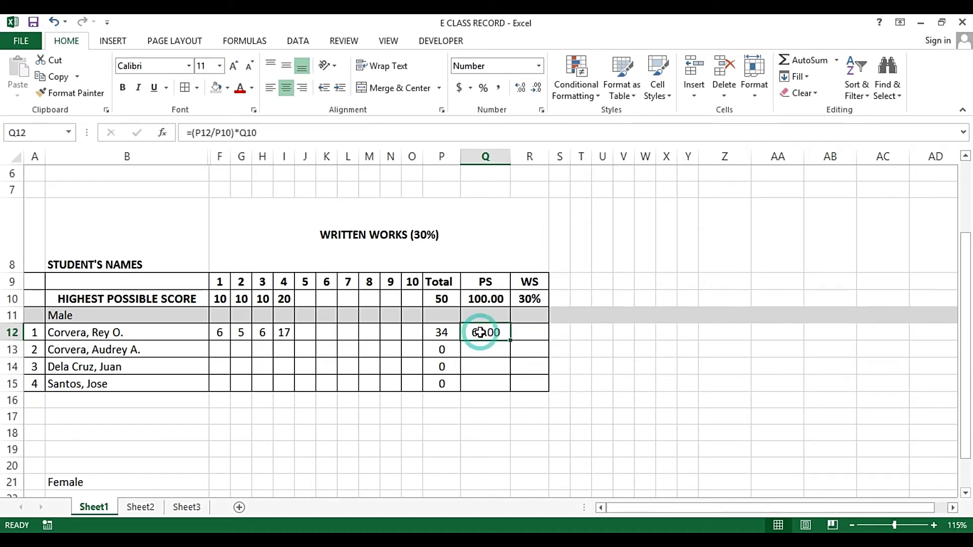
double_click(494, 335)
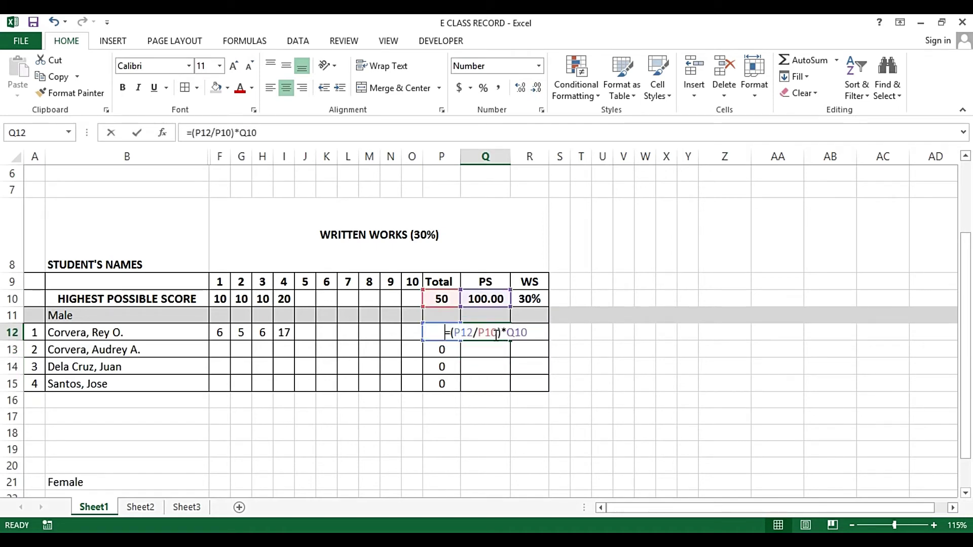
key(Escape)
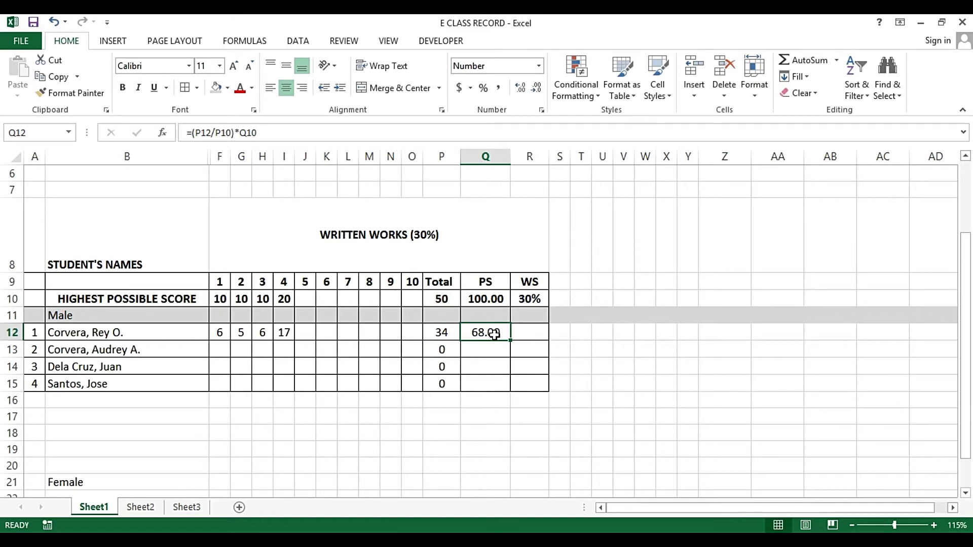
key(ctrl+c)
key(Down)
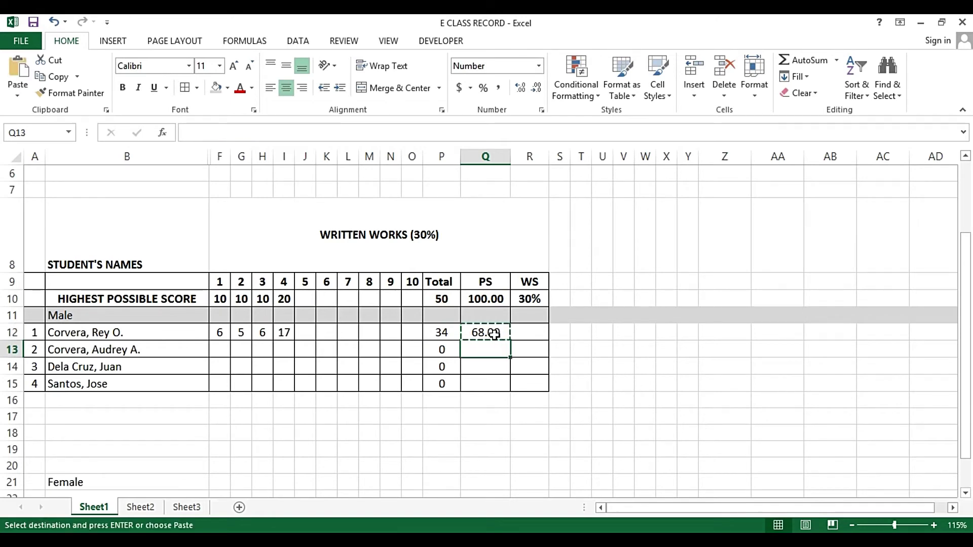
key(Return)
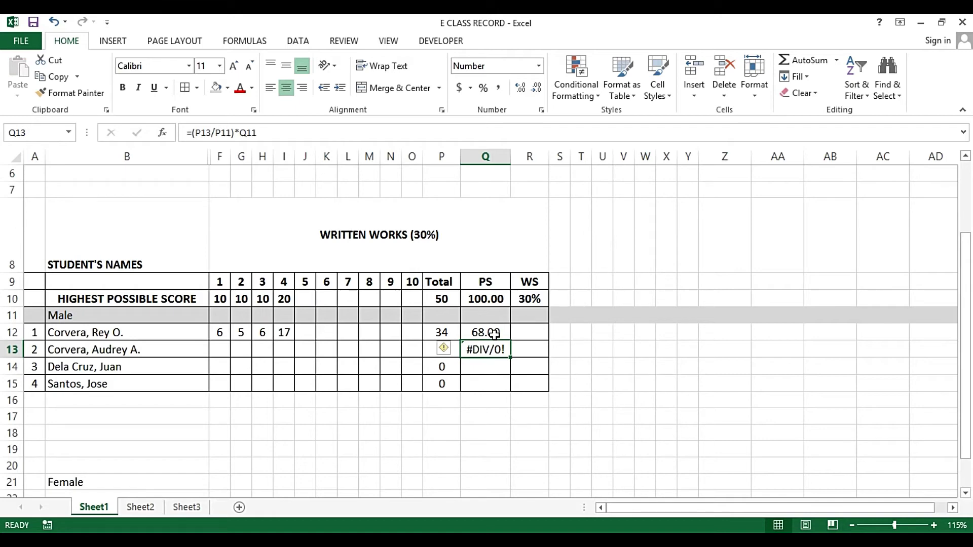
key(F2)
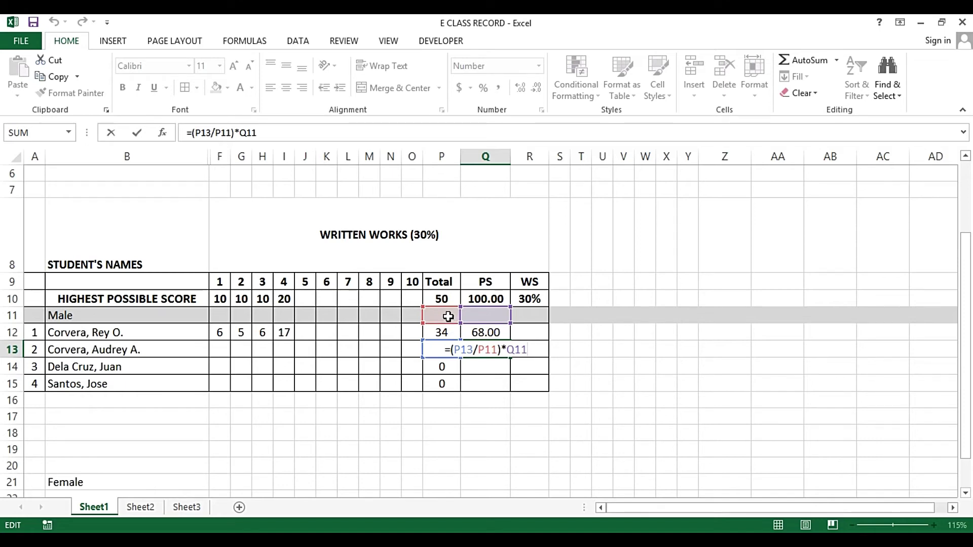
Delete the #DIV/0! formula =(P13/P11)*Q11 from Q13 and return to Q12
key(ctrl+Return)
key(F2)
drag(522, 350, 502, 326)
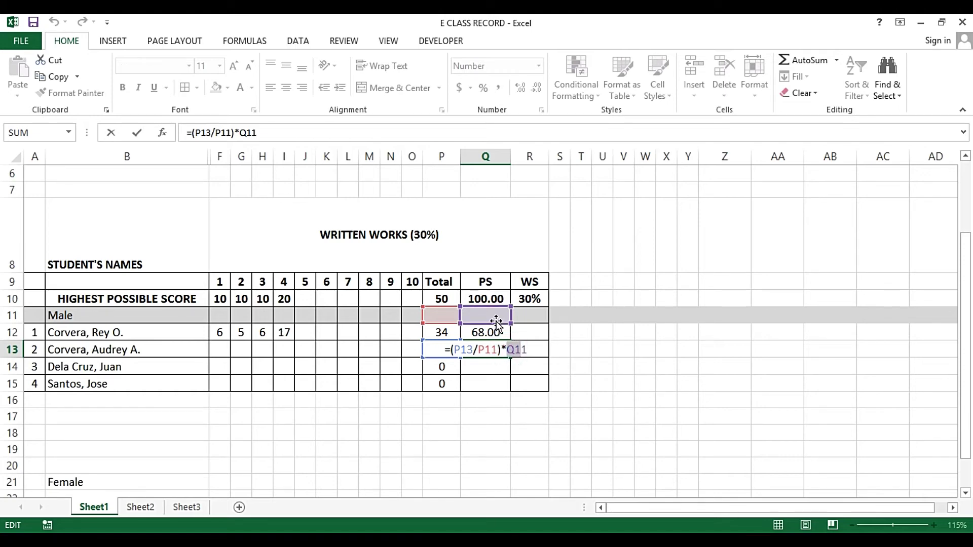
key(Return)
click(504, 348)
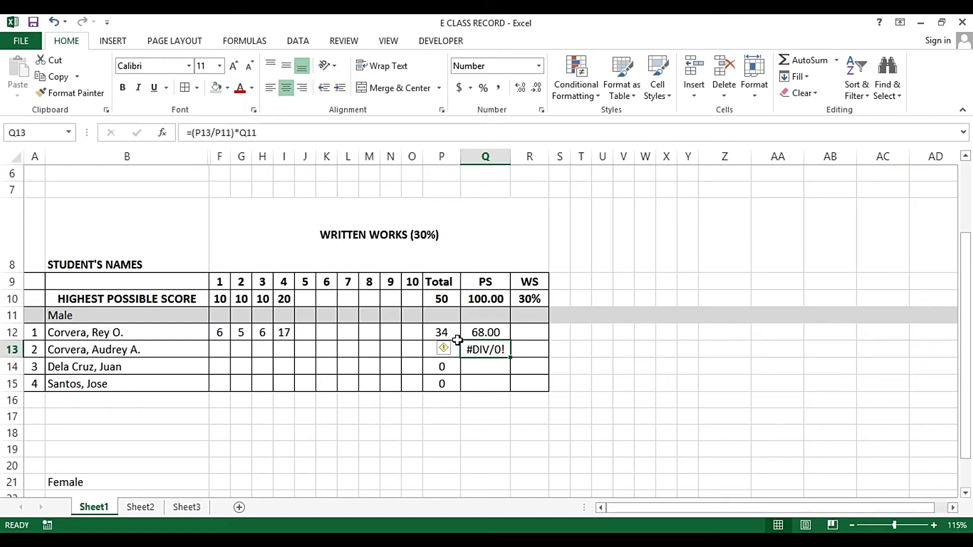
key(Delete)
key(Up)
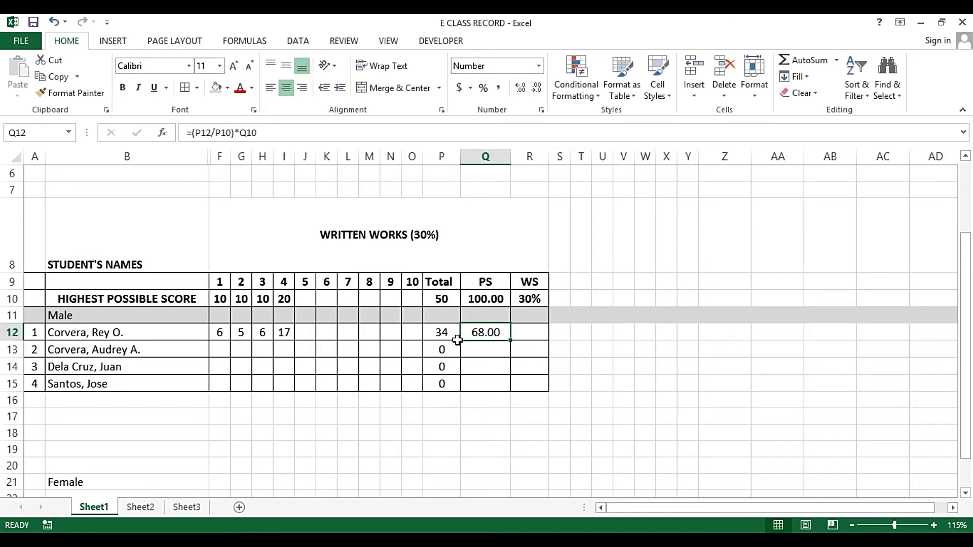
Edit Q12's PS formula to =($P12/P10)*Q10 by adding $ before P12
key(F2)
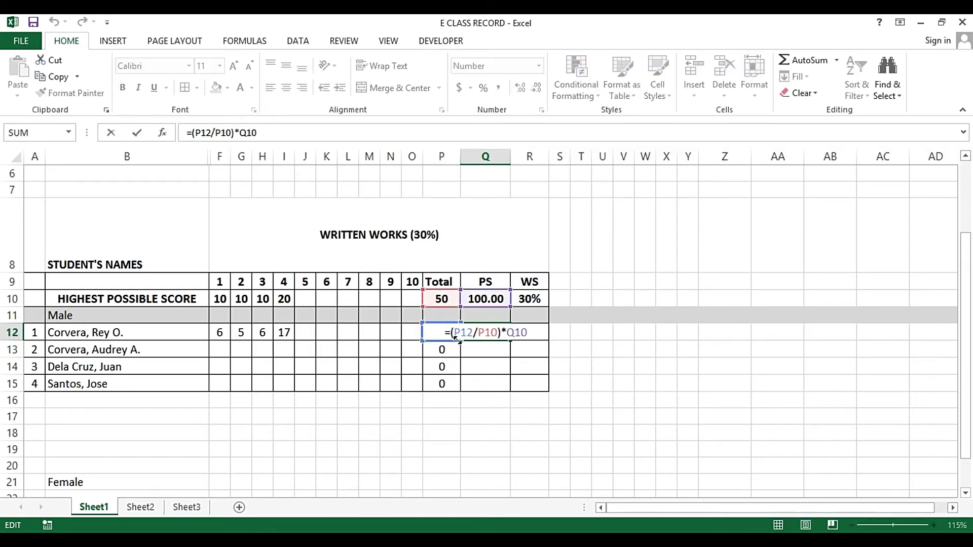
key(Escape)
key(F2)
click(456, 332)
text($)
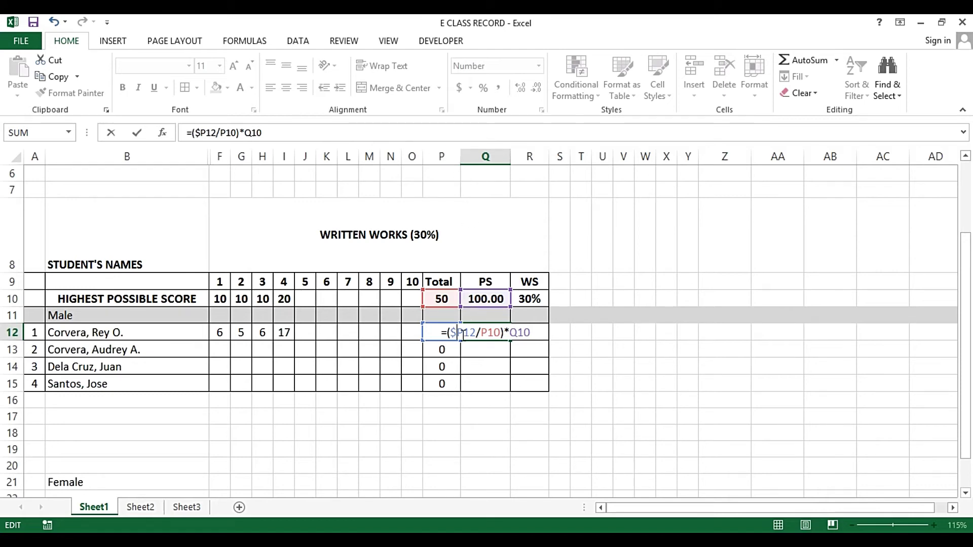
click(459, 333)
drag(459, 332, 464, 333)
click(494, 333)
click(481, 333)
drag(482, 334, 491, 334)
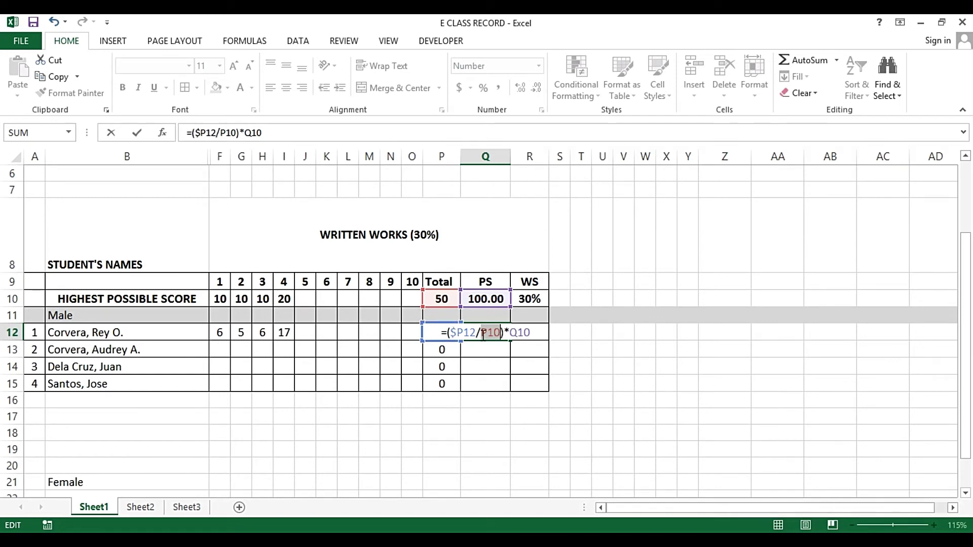
Change Q12's formula to =($P12/$P$10)*Q10, making P10 absolute with F4
click(483, 335)
text($)
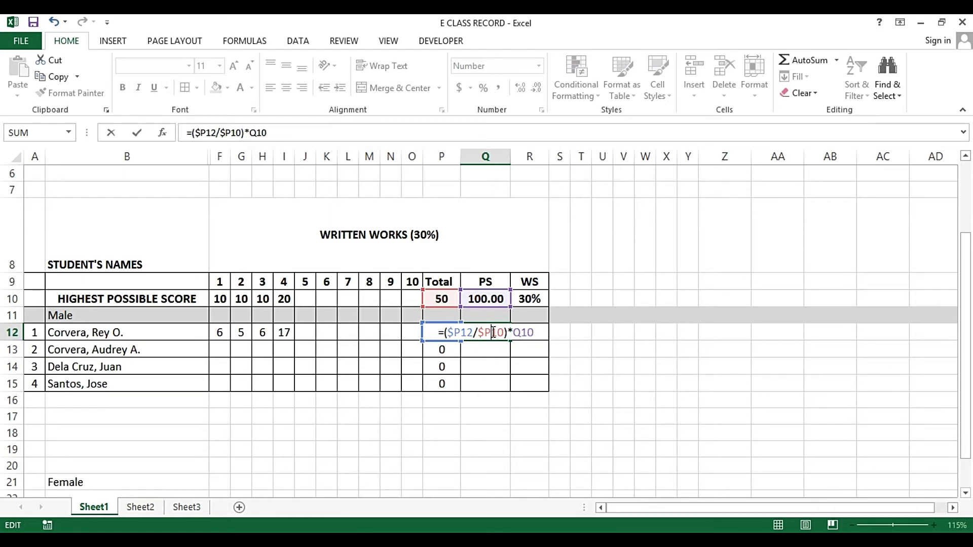
text($)
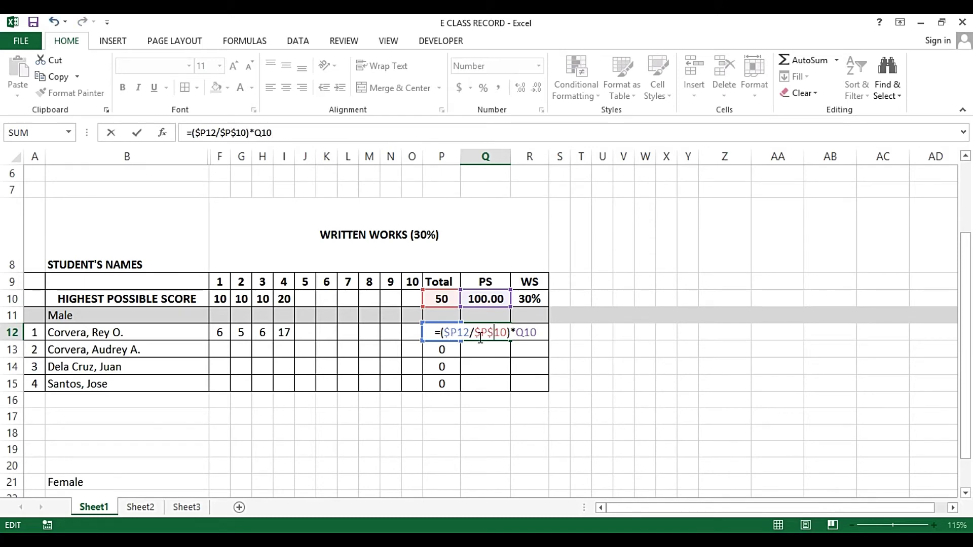
key(Escape)
key(F2)
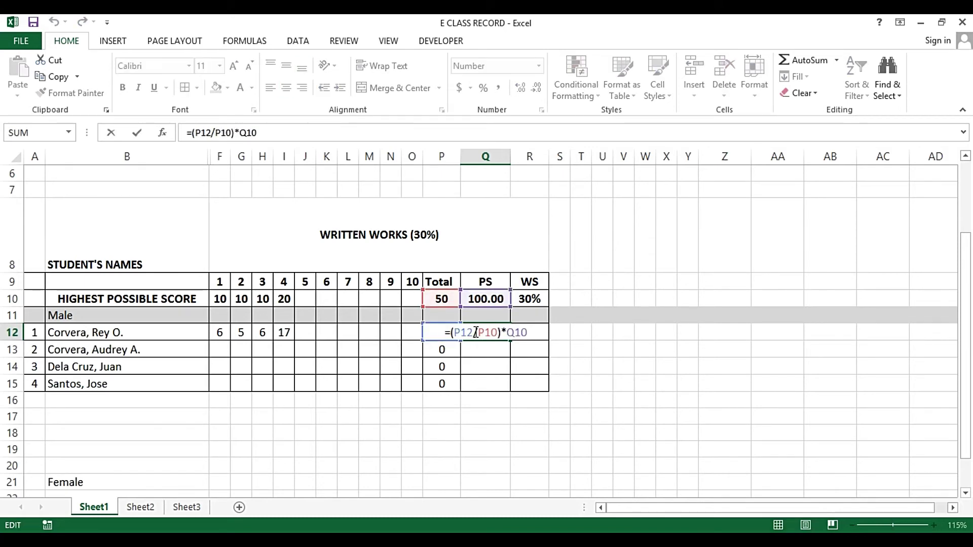
click(456, 333)
text($)
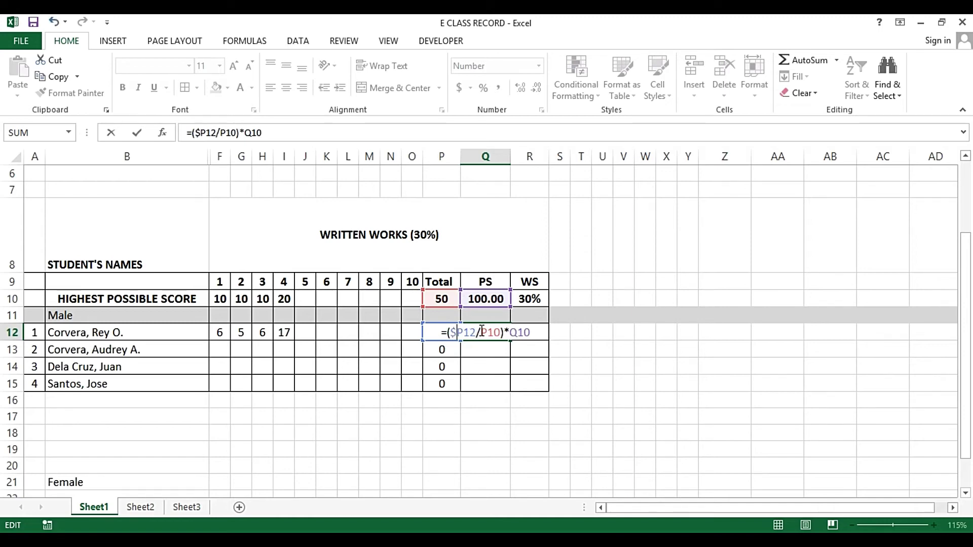
drag(481, 333, 492, 332)
key(F4)
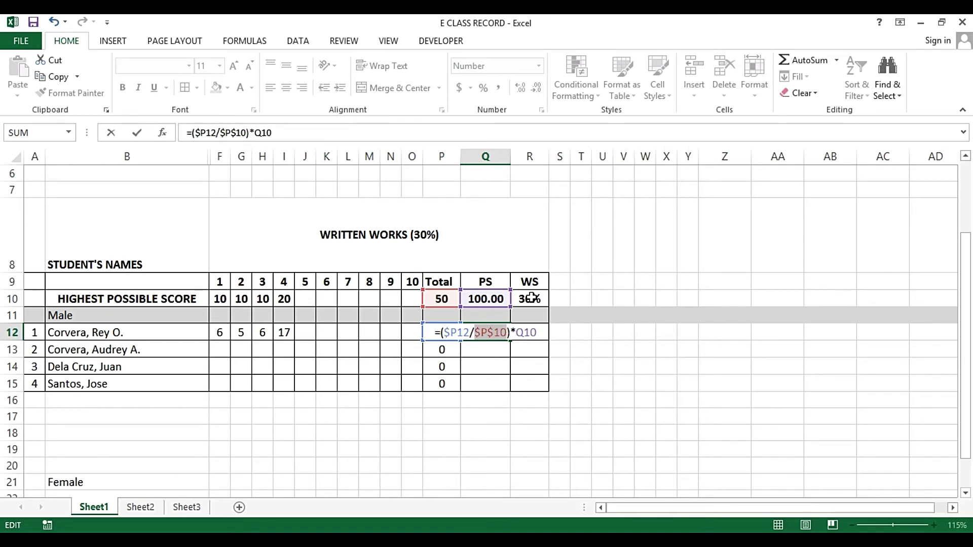
key(ctrl+Return)
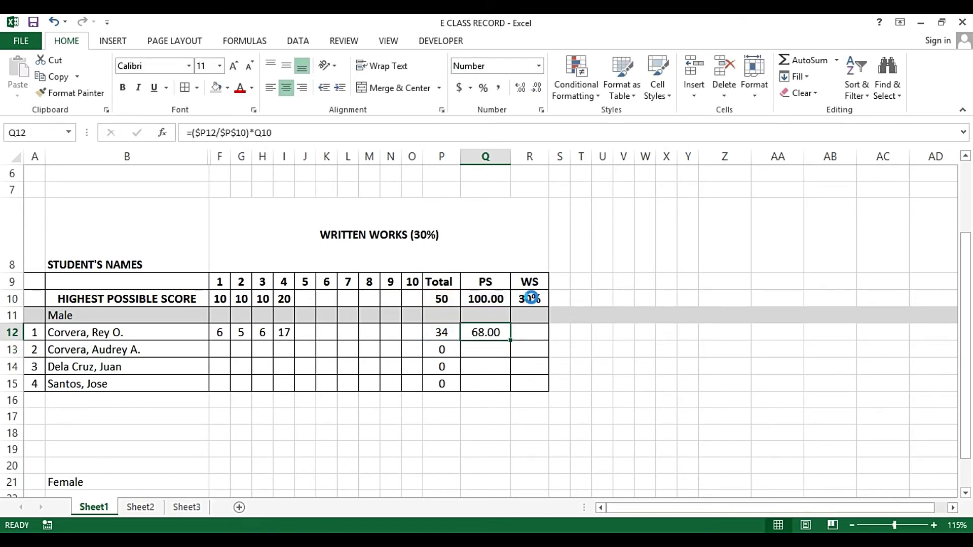
key(ctrl+c)
key(Down)
key(Return)
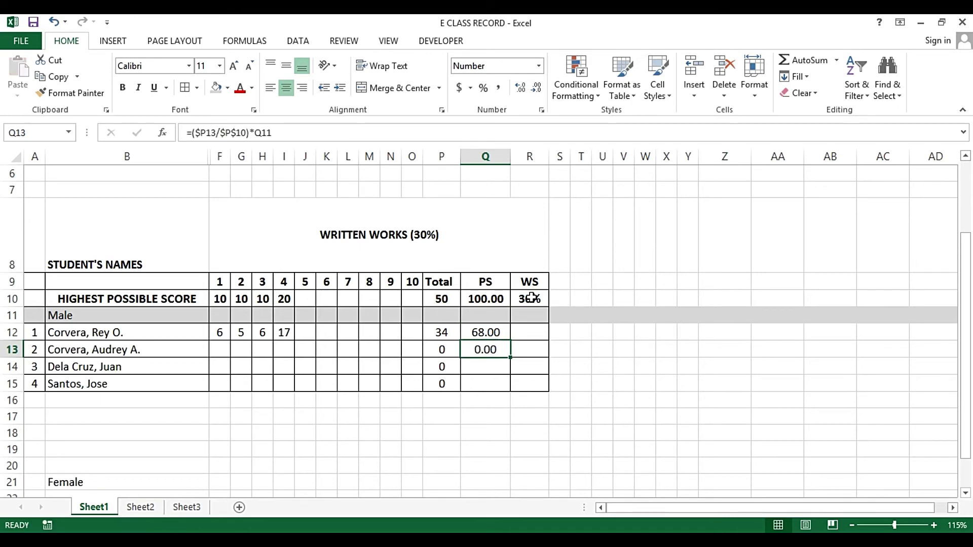
key(F2)
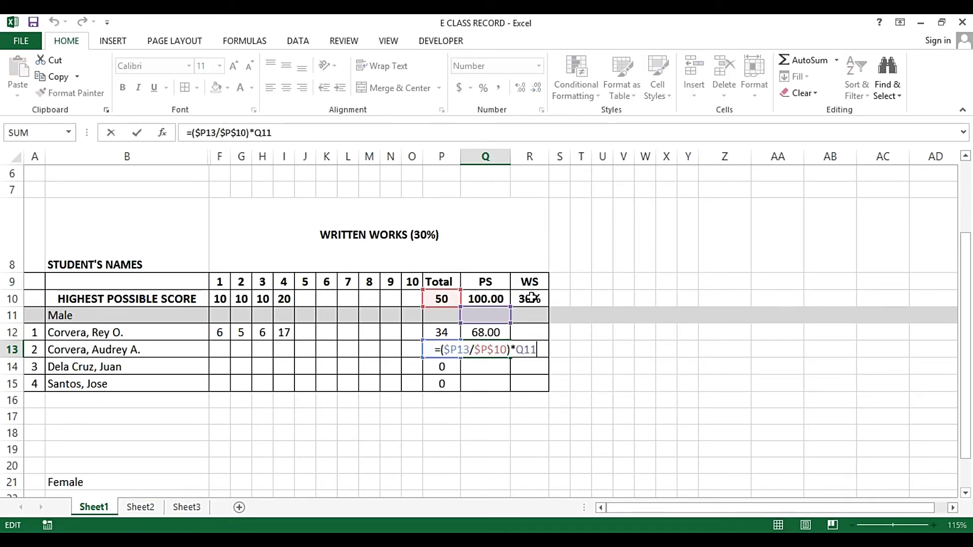
key(Escape)
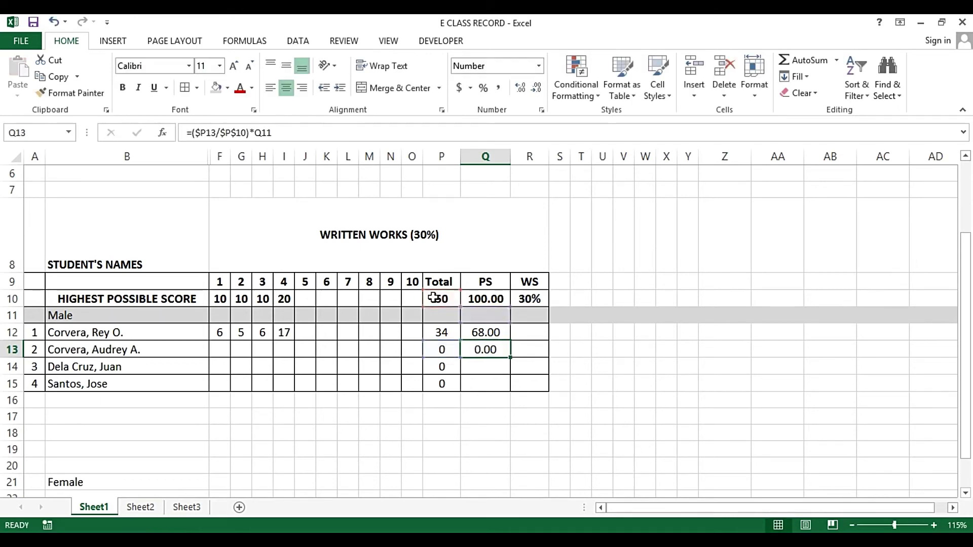
key(ctrl+c)
key(Down)
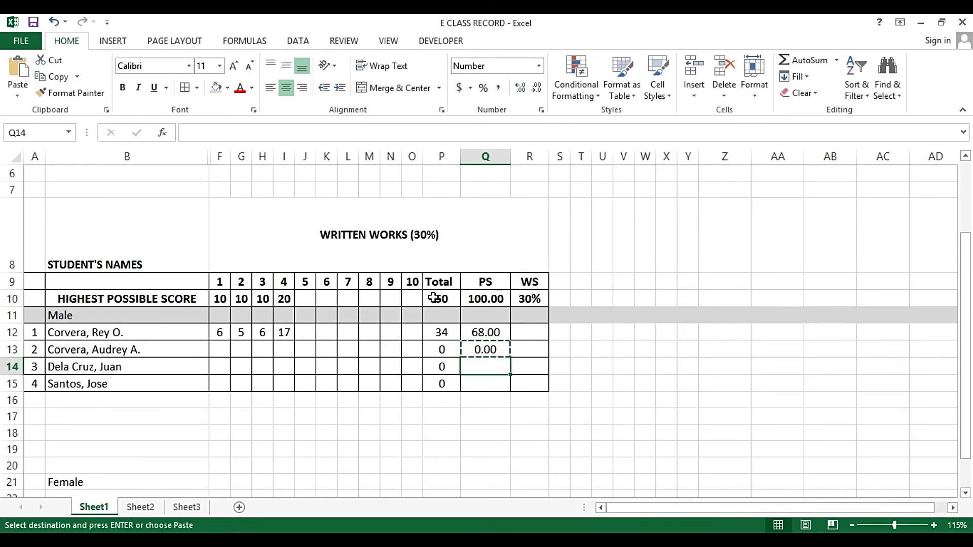
key(Return)
key(F2)
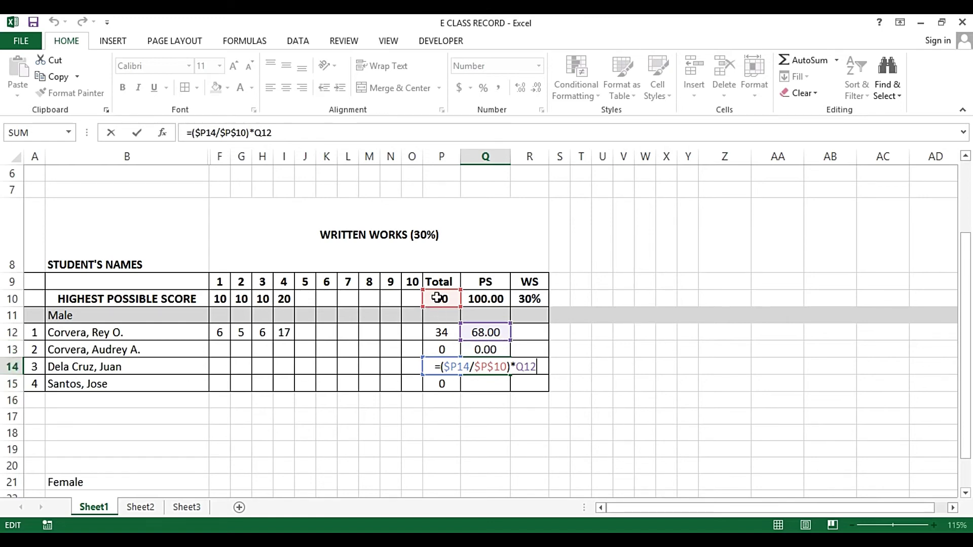
key(ctrl+Return)
click(484, 349)
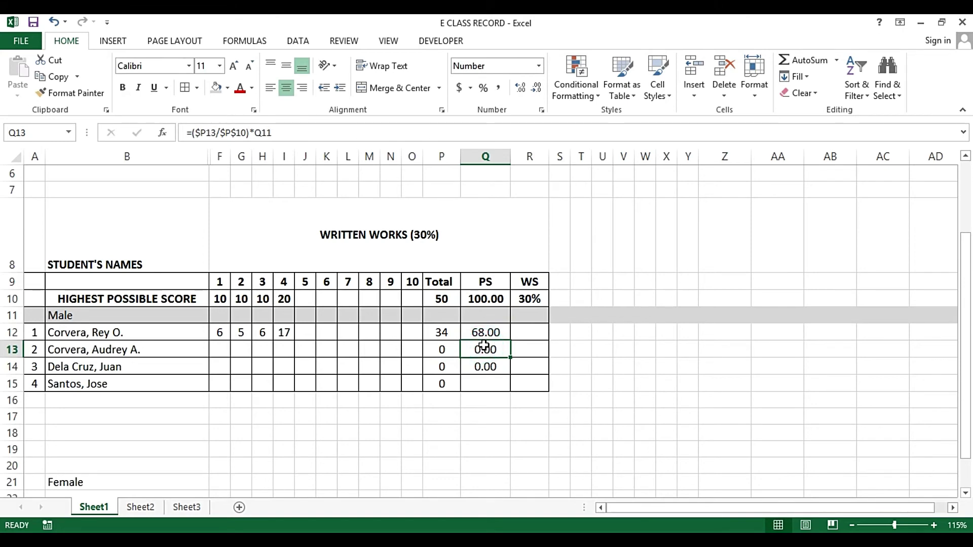
click(485, 332)
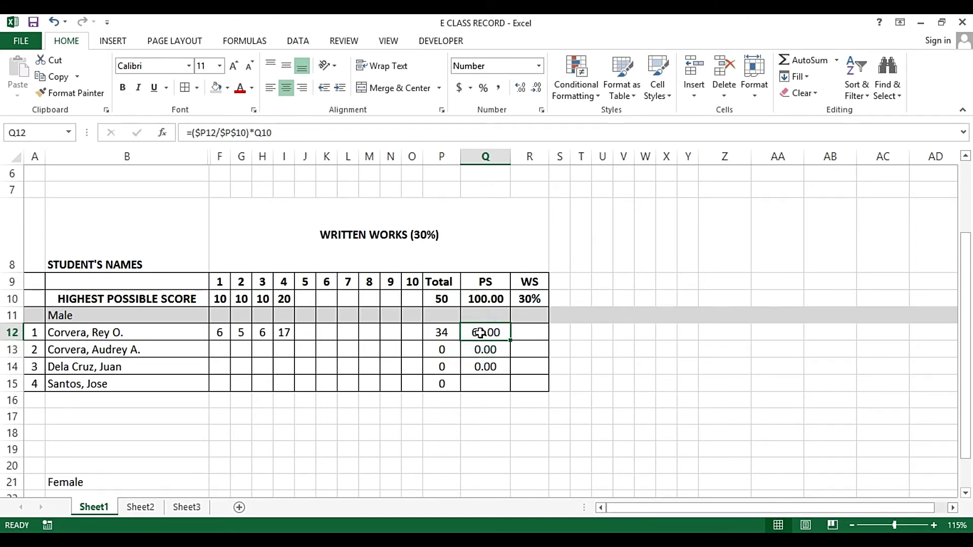
double_click(487, 332)
key(ctrl+Return)
key(ctrl+c)
key(Down)
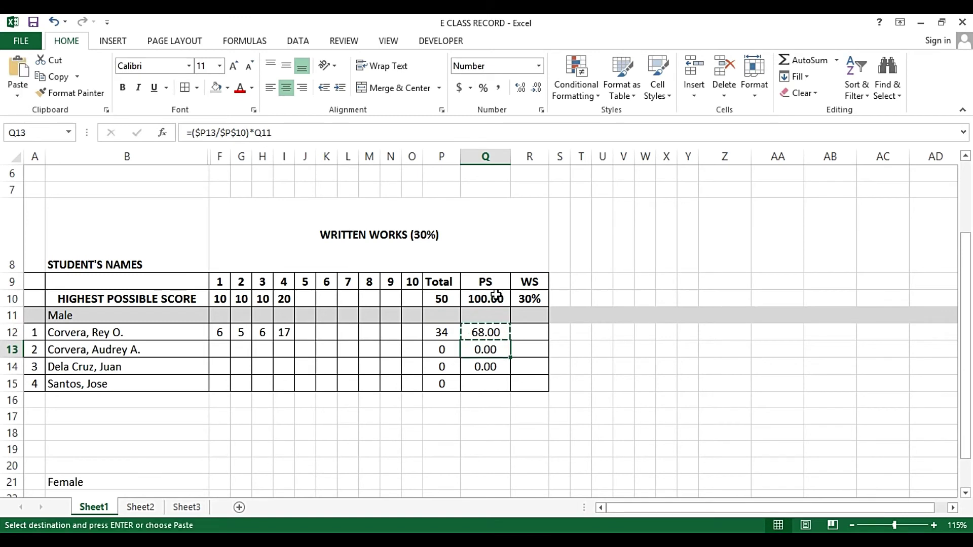
key(Escape)
key(F2)
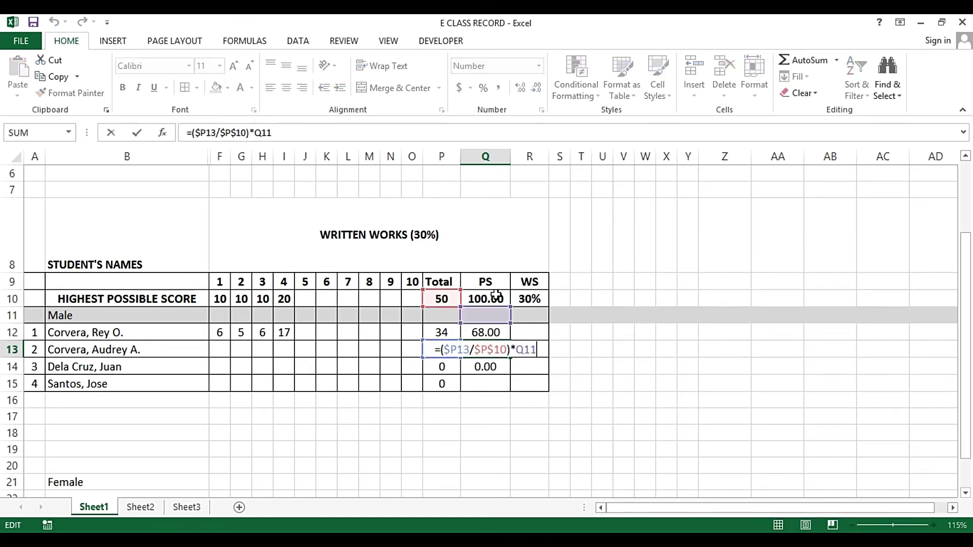
key(ctrl+Return)
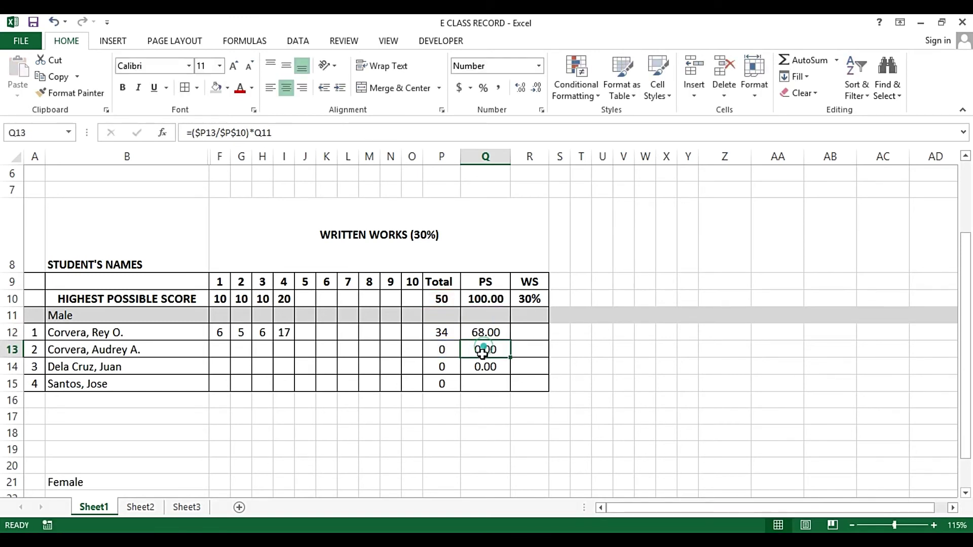
drag(484, 349, 480, 368)
key(Delete)
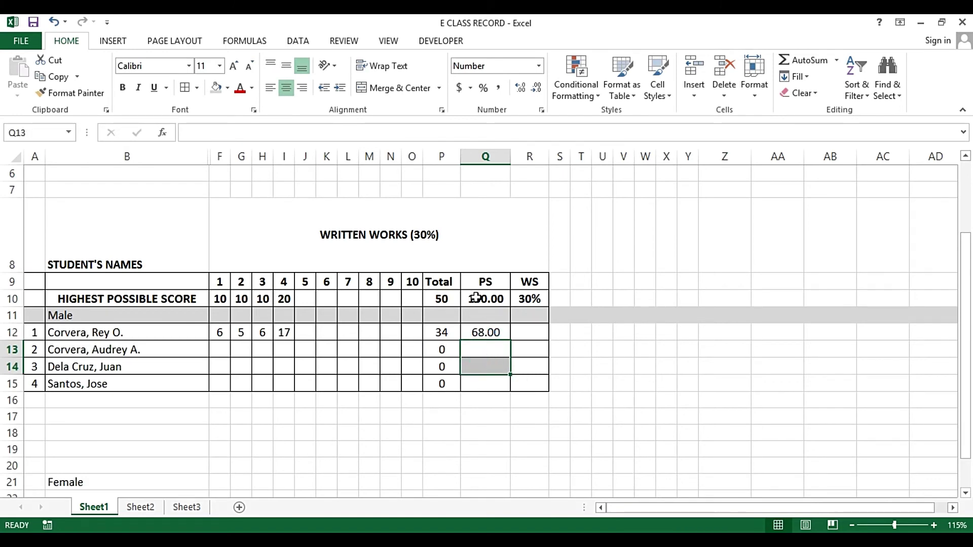
click(476, 299)
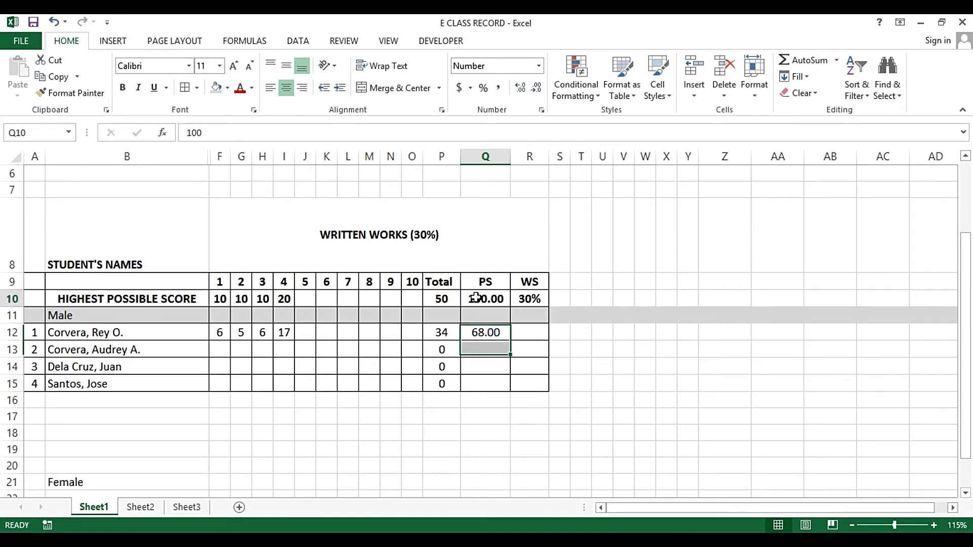
Make Q10 absolute so Q12 reads =($P12/$P$10)*$Q$10, still showing 68.00
click(475, 333)
key(F2)
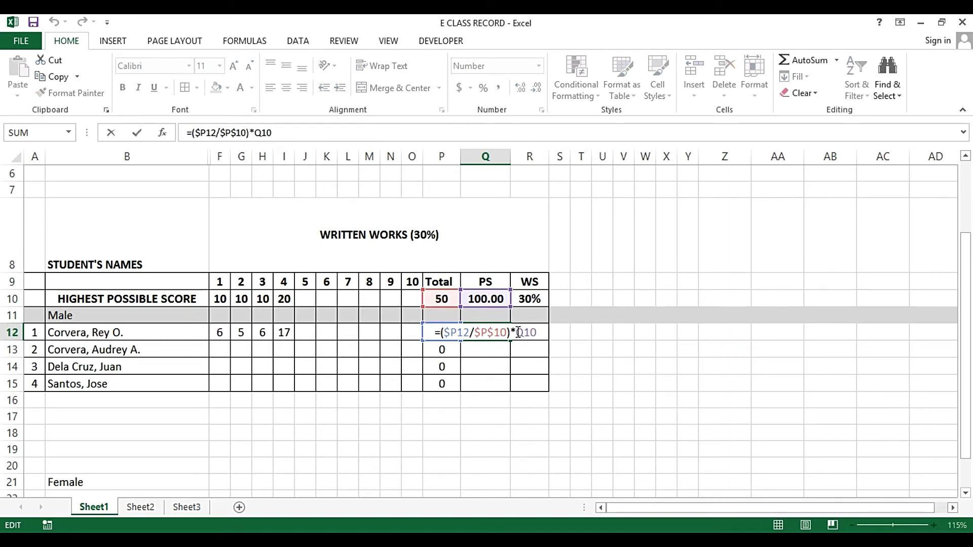
drag(517, 332, 546, 332)
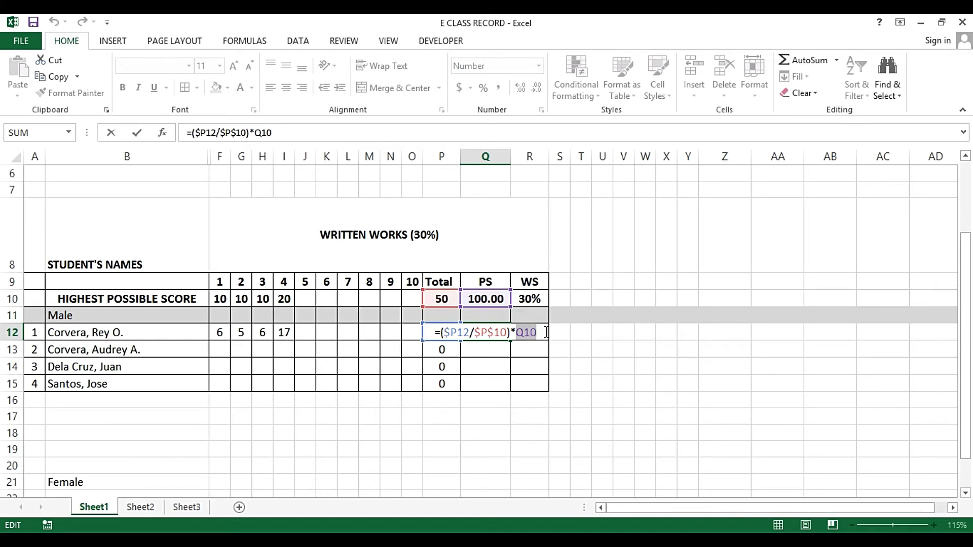
key(F4)
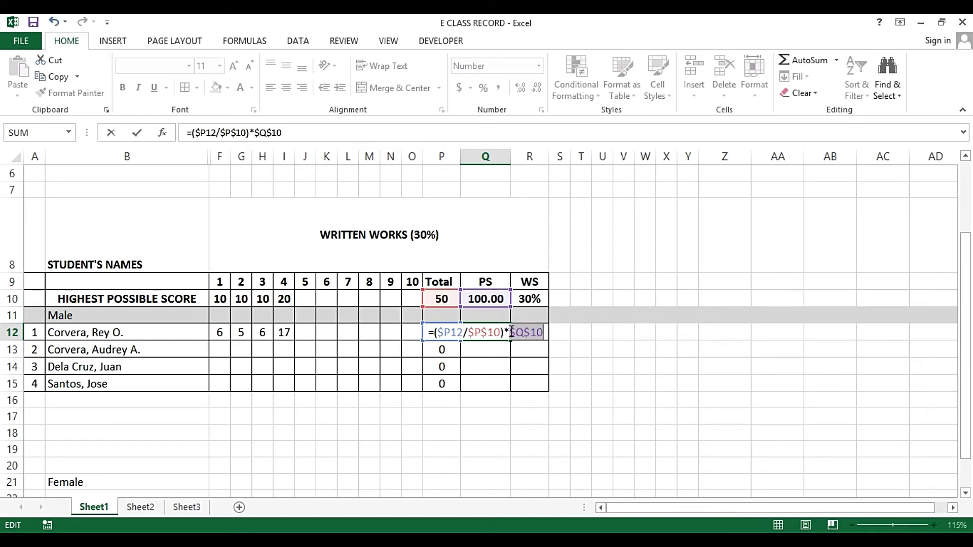
drag(509, 332, 516, 333)
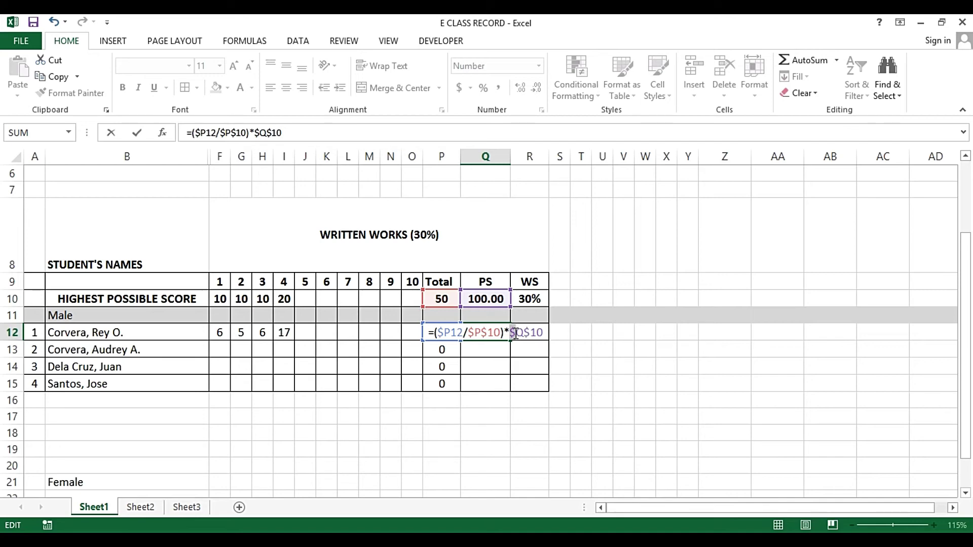
drag(516, 335, 524, 334)
click(525, 333)
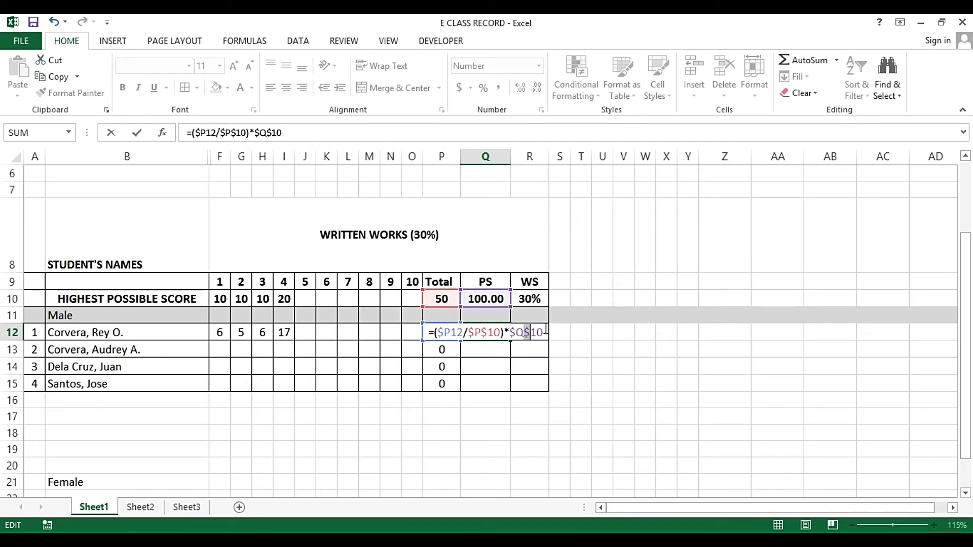
key(Return)
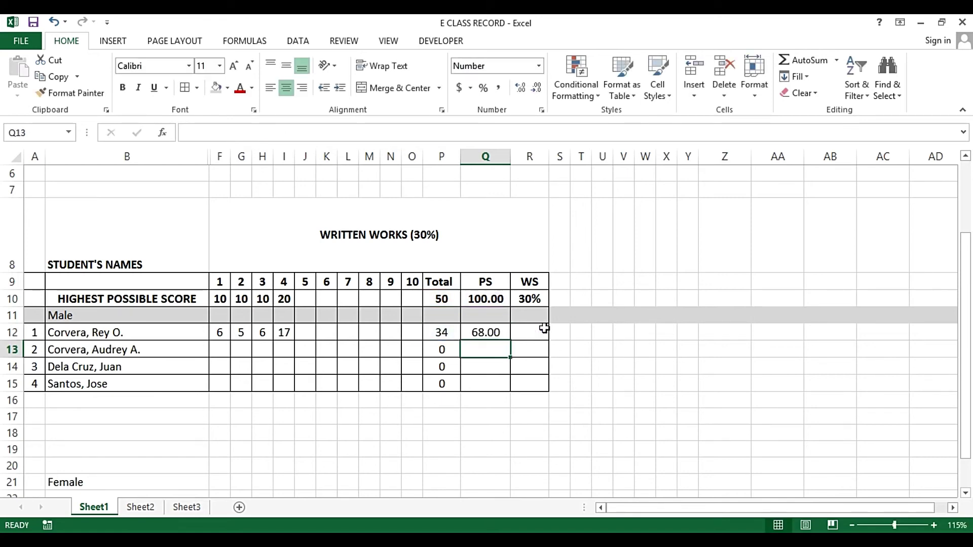
Copy Q12's locked PS formula and paste it into Q13:Q15
key(Up)
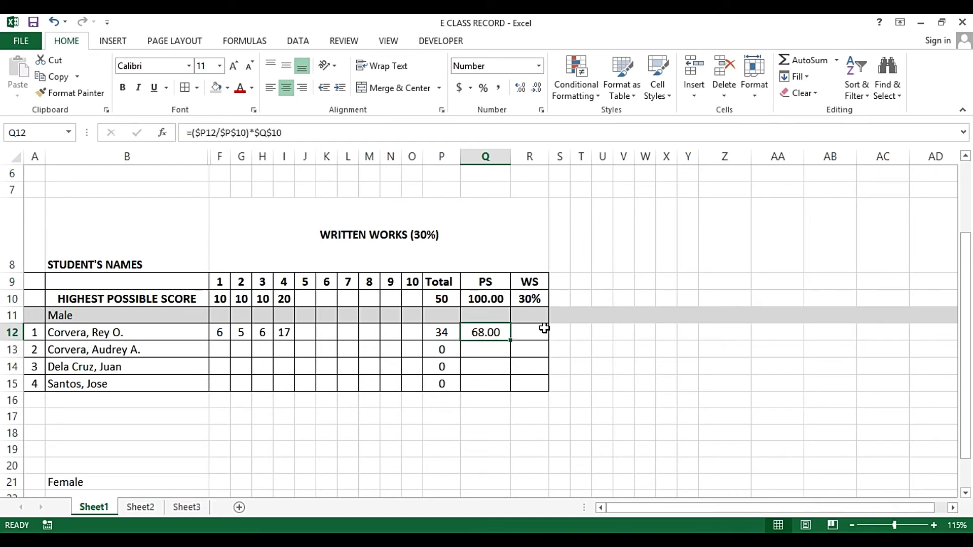
key(F2)
key(ctrl+Return)
key(ctrl+c)
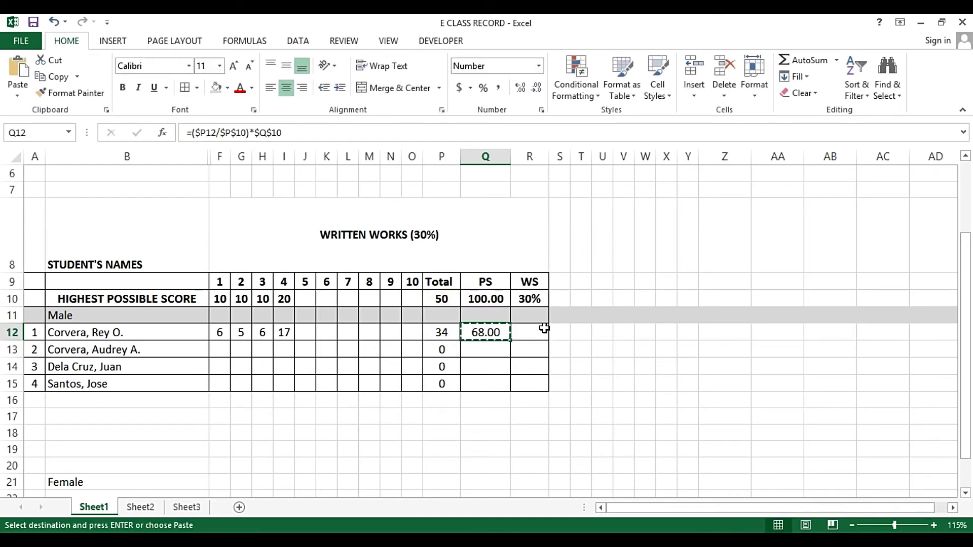
key(Down)
key(shift+Down)
key(shift+Down)
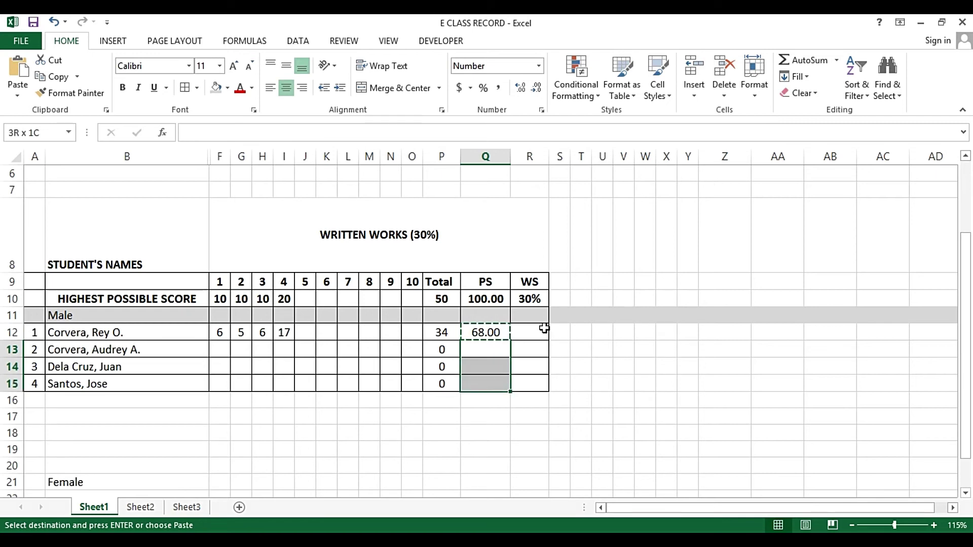
key(ctrl+v)
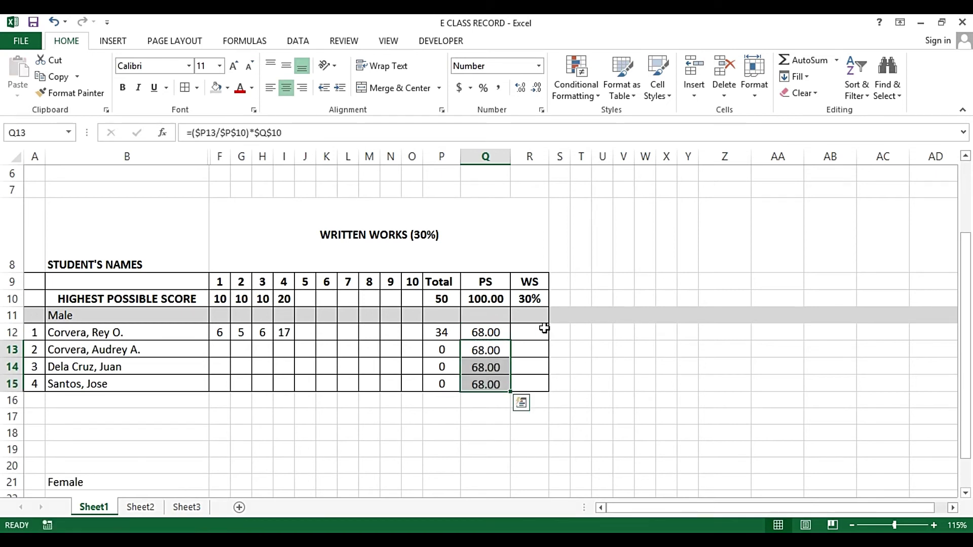
Inspect the pasted formulas in Q13, Q14 and Q15, then return to Q12
key(Up)
key(Down)
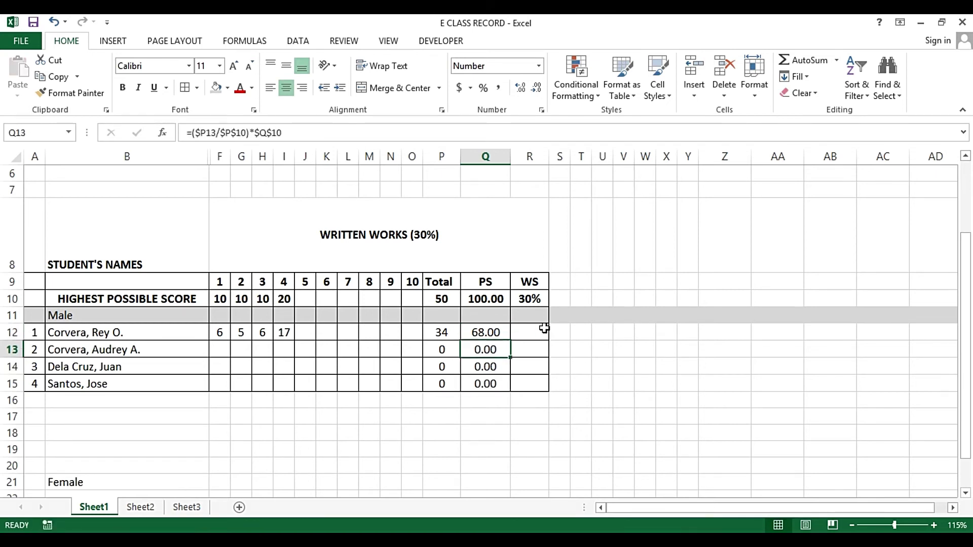
key(F2)
key(Escape)
key(Down)
key(F2)
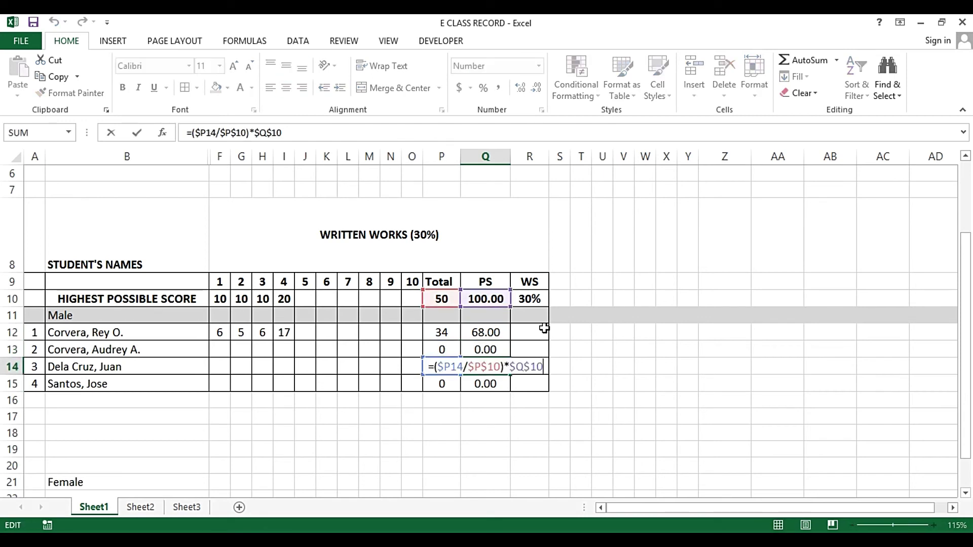
key(Escape)
key(Down)
key(F2)
key(Escape)
key(Up)
key(Up)
key(Up)
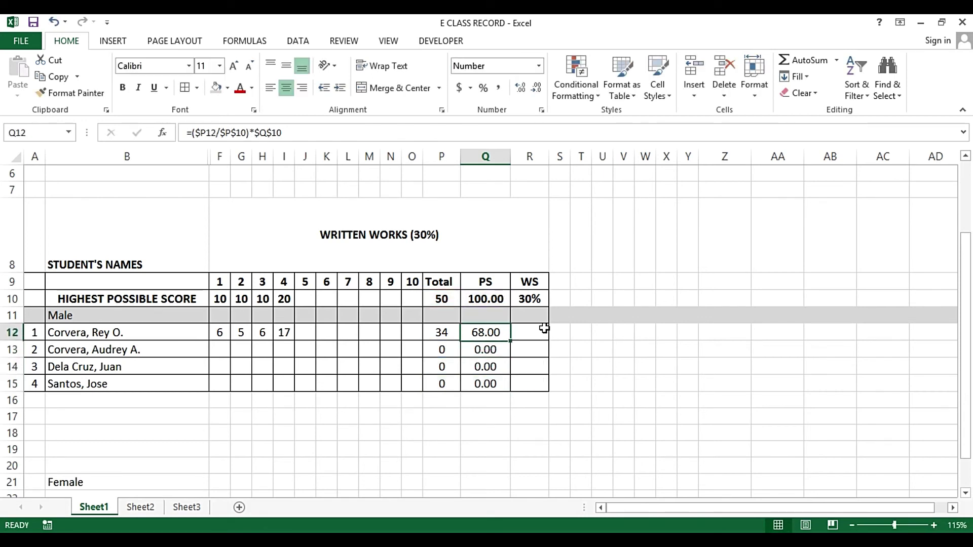
key(F2)
Recheck the cell references in Q13–Q15's formulas, ending near the second student's scores
key(Return)
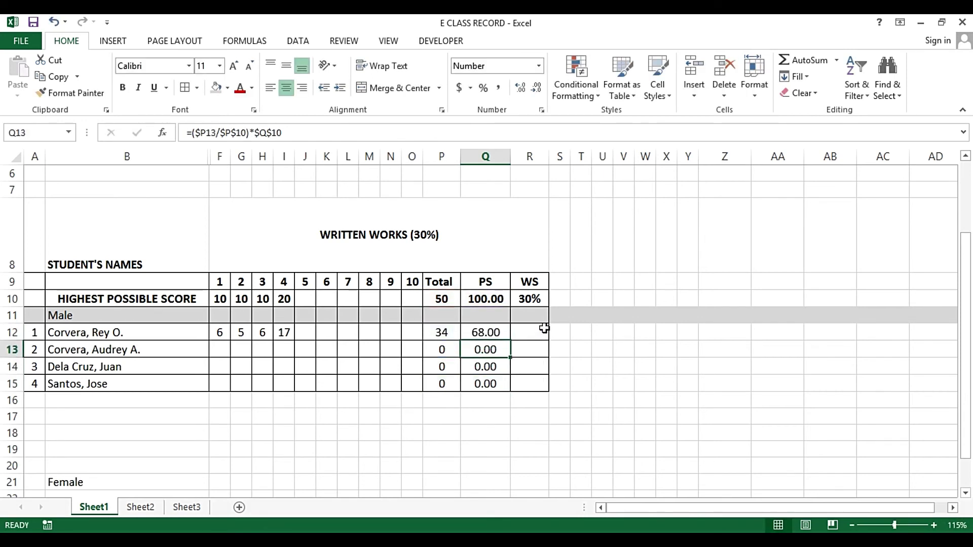
key(F2)
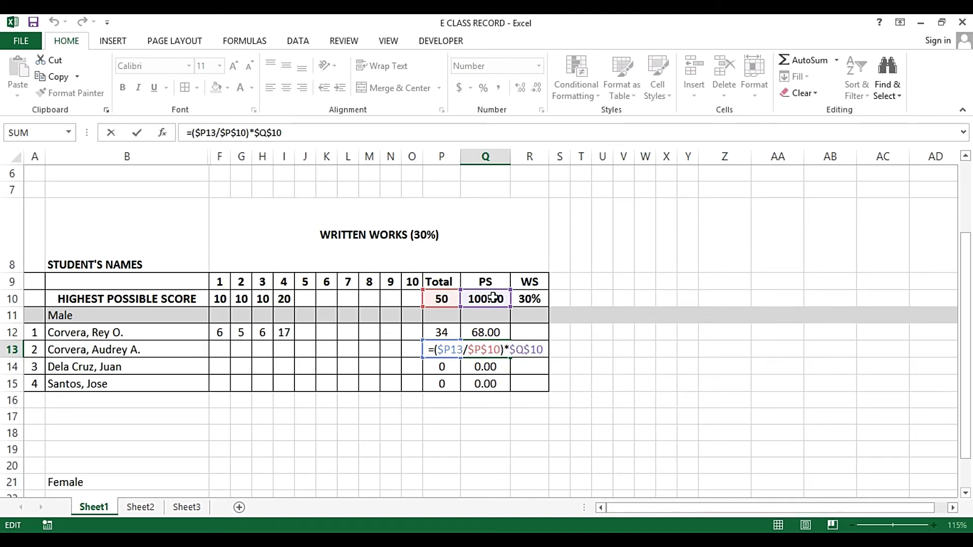
key(ctrl+Return)
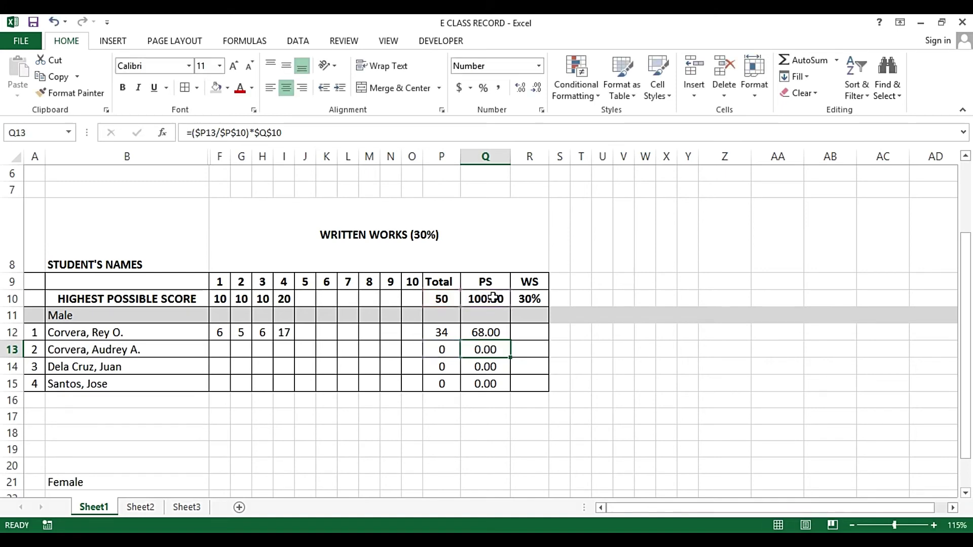
key(Down)
key(F2)
key(Return)
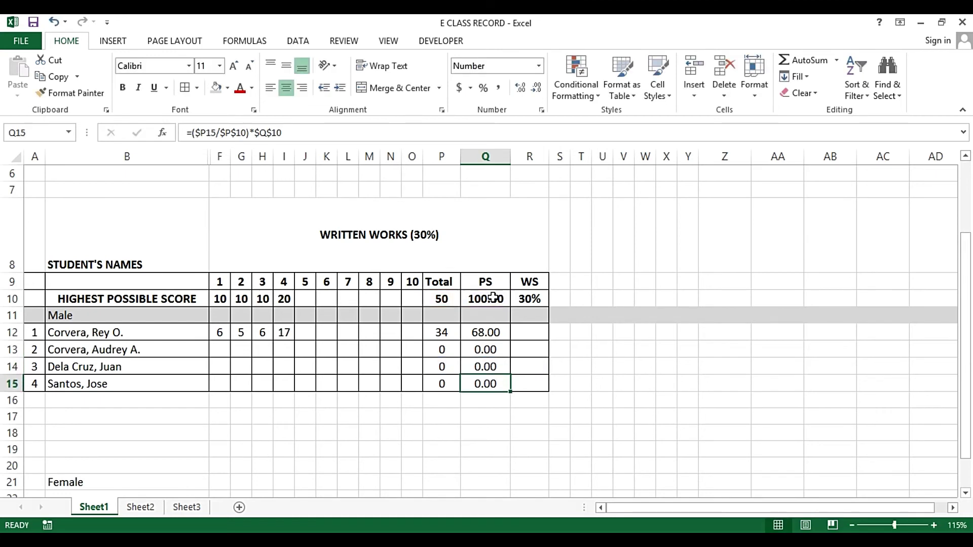
key(F2)
key(ctrl+Return)
key(Up)
key(Up)
key(Up)
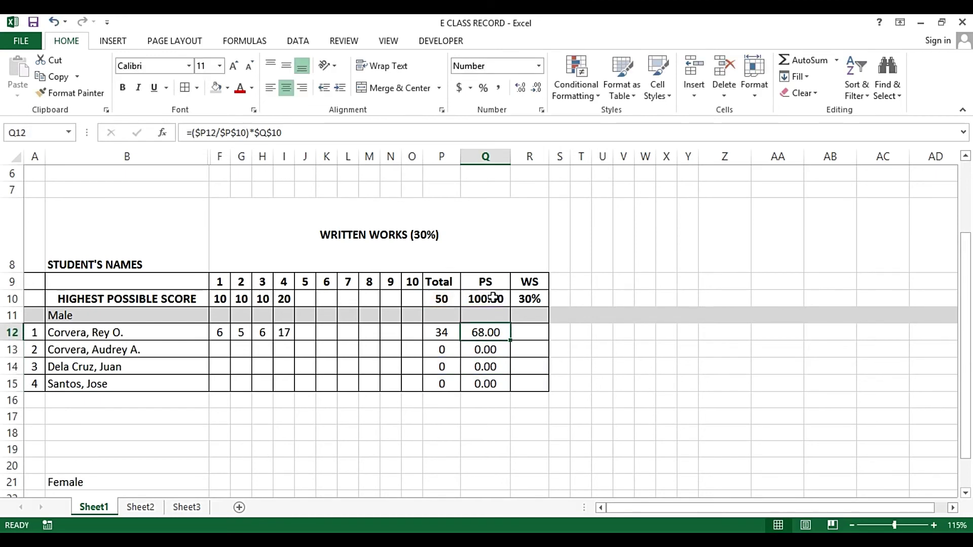
key(Down)
key(Left)
key(Left)
key(Left)
key(Left)
key(Left)
key(Left)
key(Left)
key(Left)
key(Left)
key(Left)
key(Left)
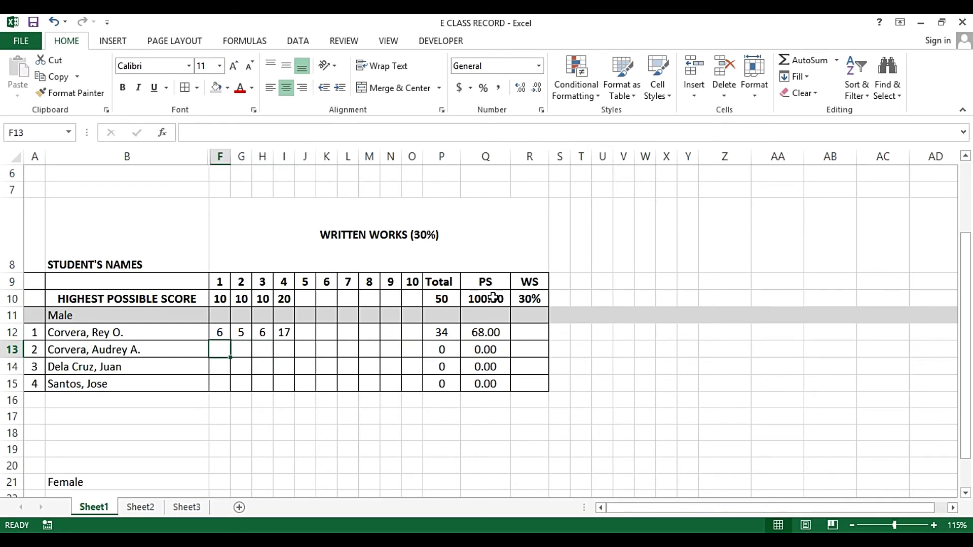
Test entering 6 in F13, dismissing the validation error each time
text(6)
key(Return)
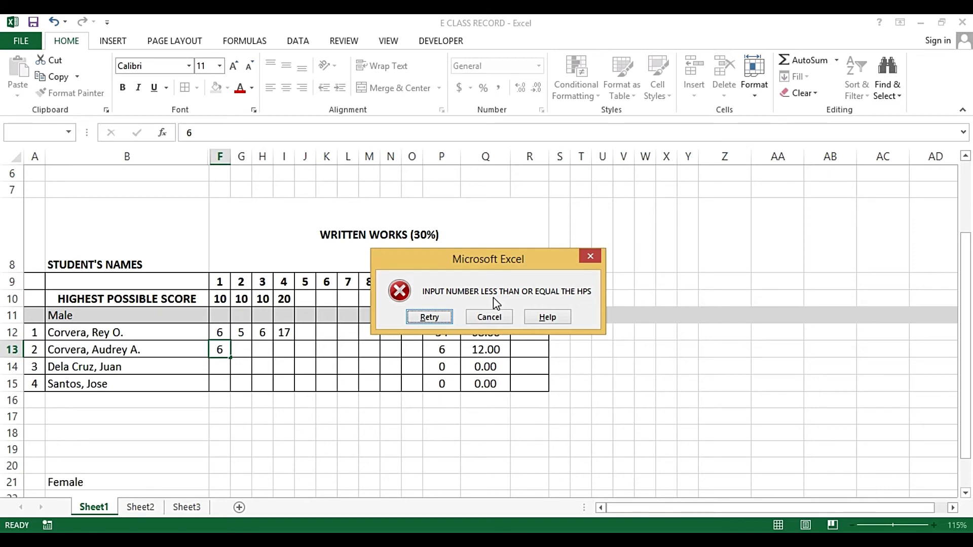
key(Escape)
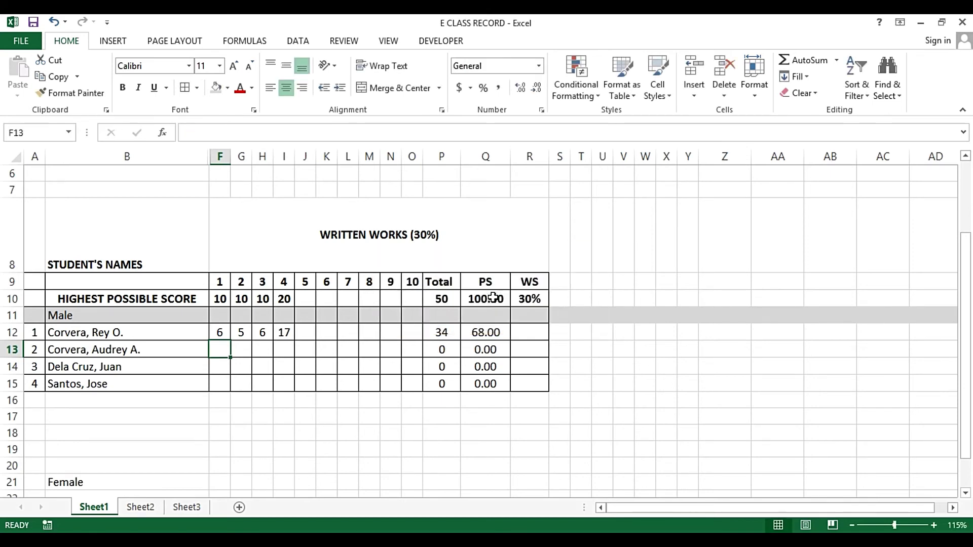
text(6)
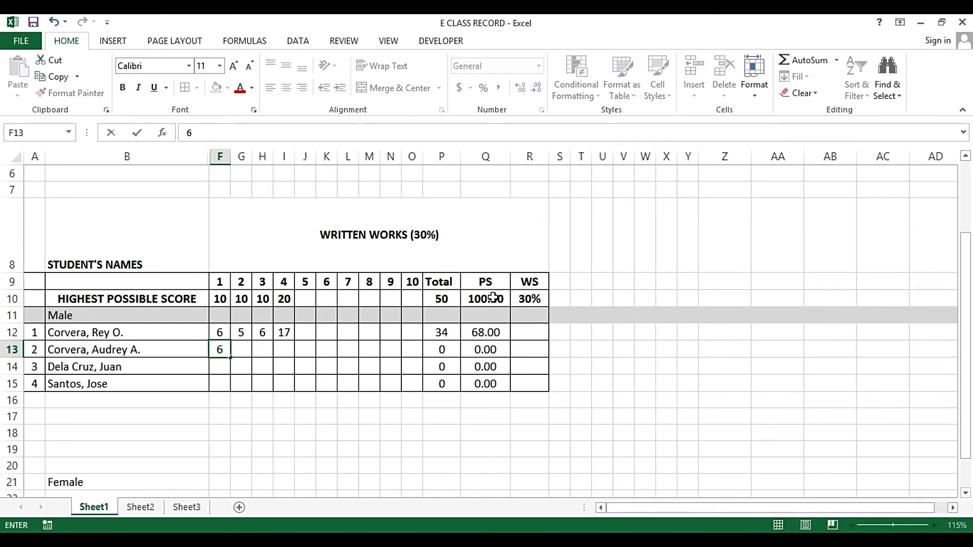
key(Escape)
text(6)
key(Return)
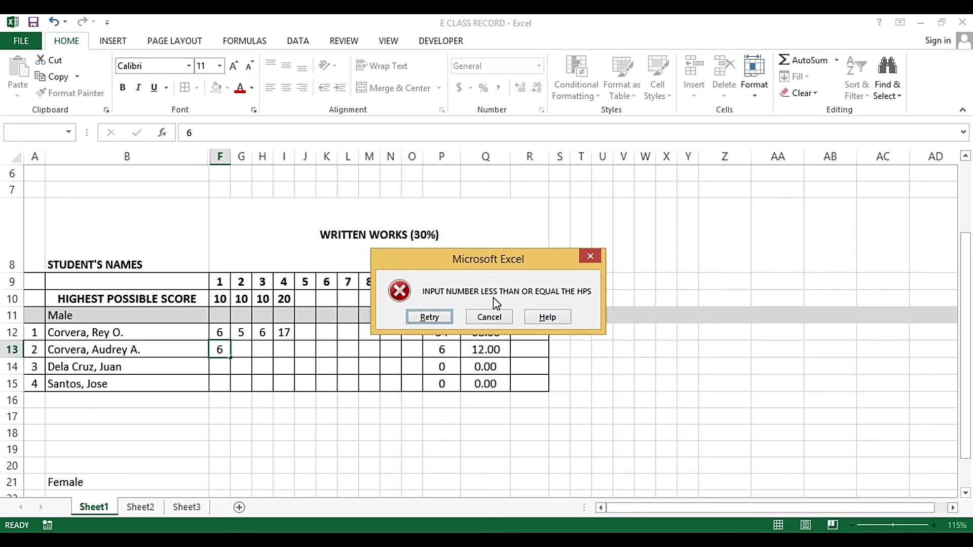
key(Escape)
Clear the scores in F12:K13 so Total reads 0 and PS 0.00
key(Up)
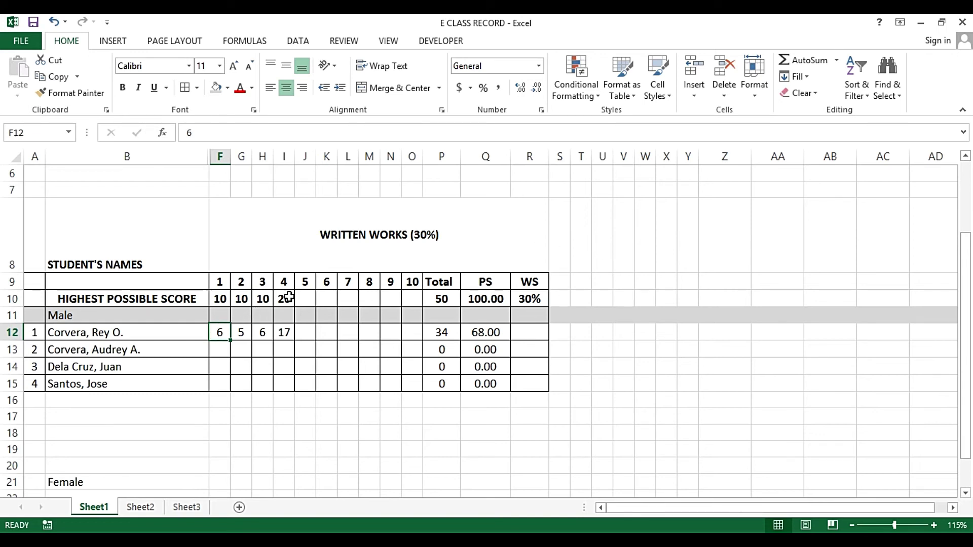
drag(219, 333, 318, 347)
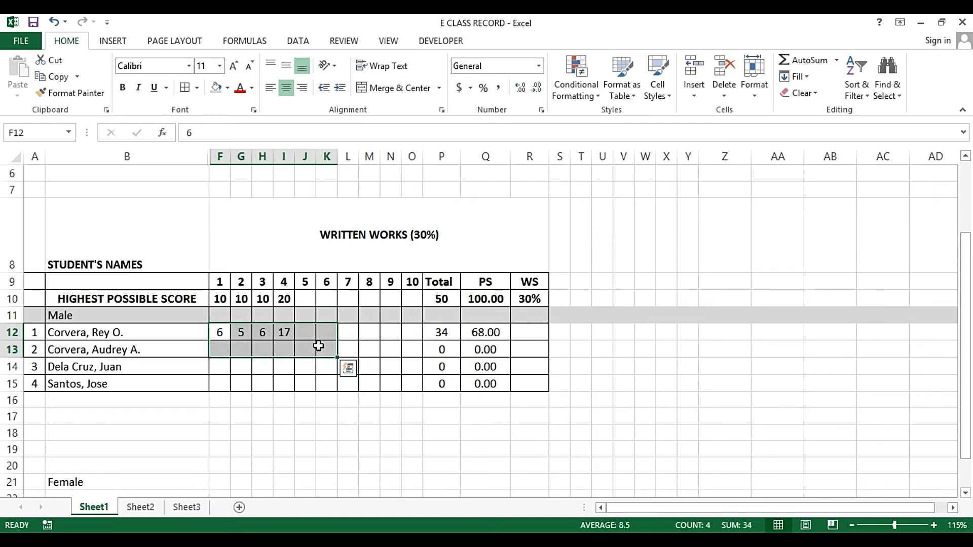
key(Delete)
click(217, 333)
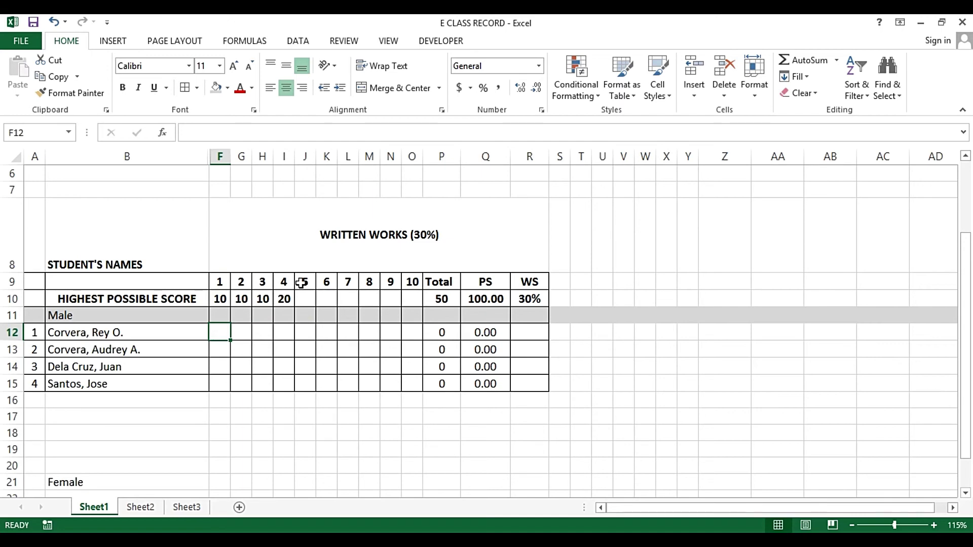
Open F12's Data Validation settings and try editing the =F10 maximum, then back out
click(295, 41)
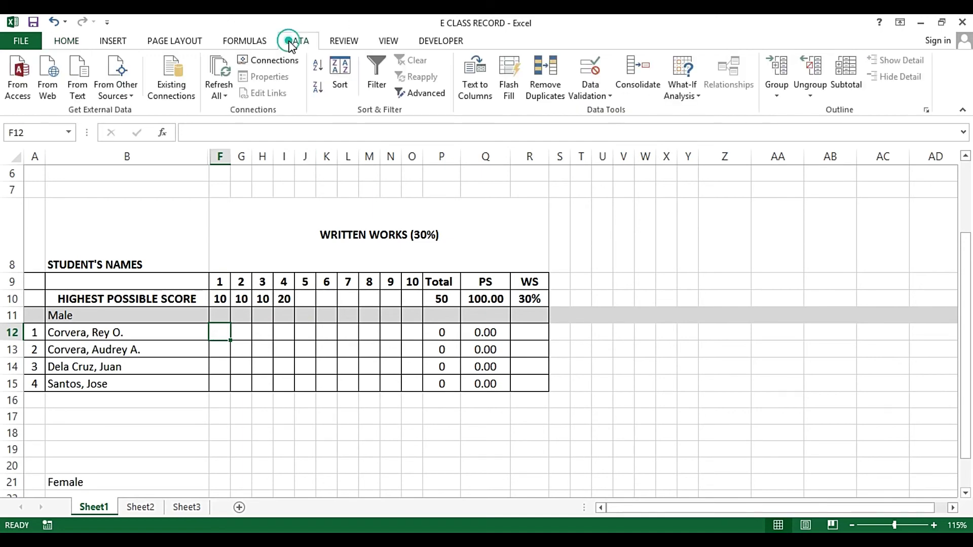
click(598, 91)
click(600, 111)
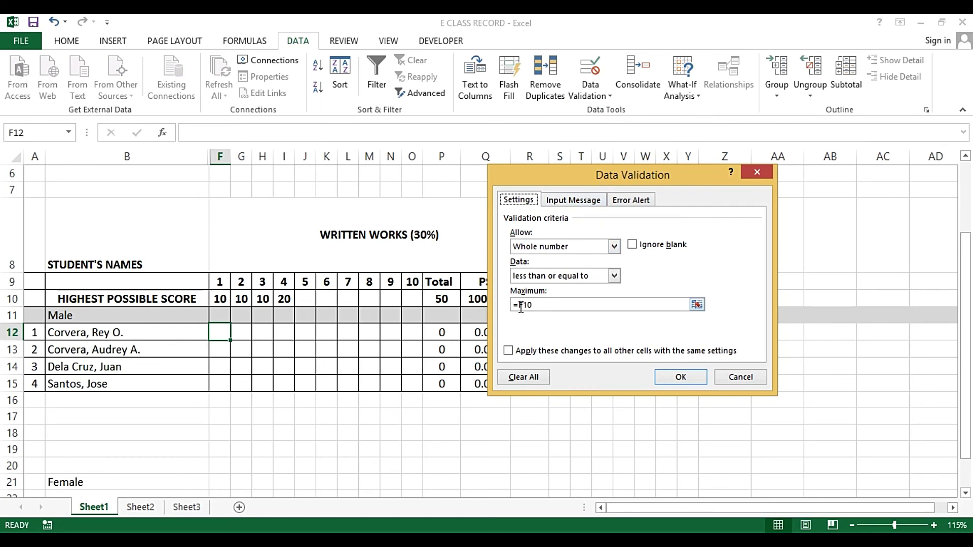
drag(520, 305, 555, 305)
click(554, 304)
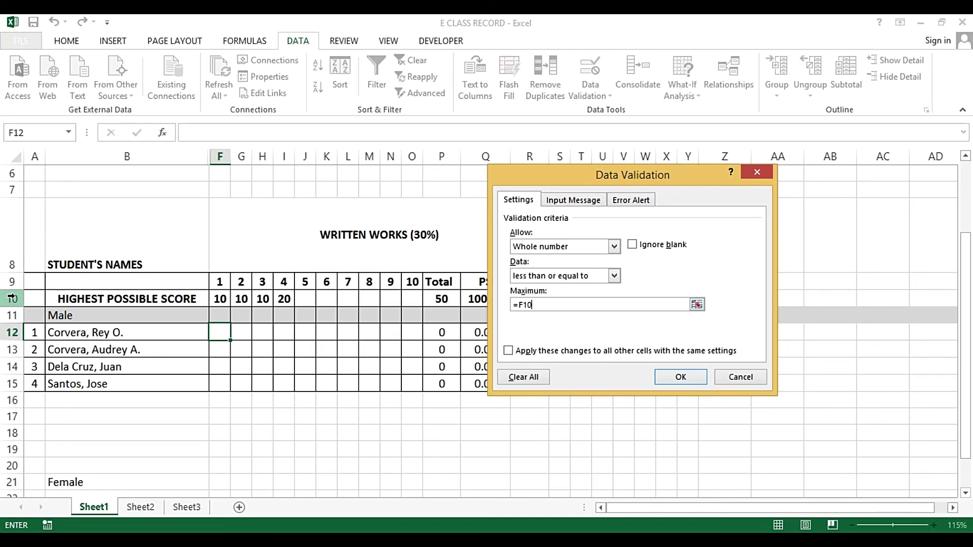
click(525, 306)
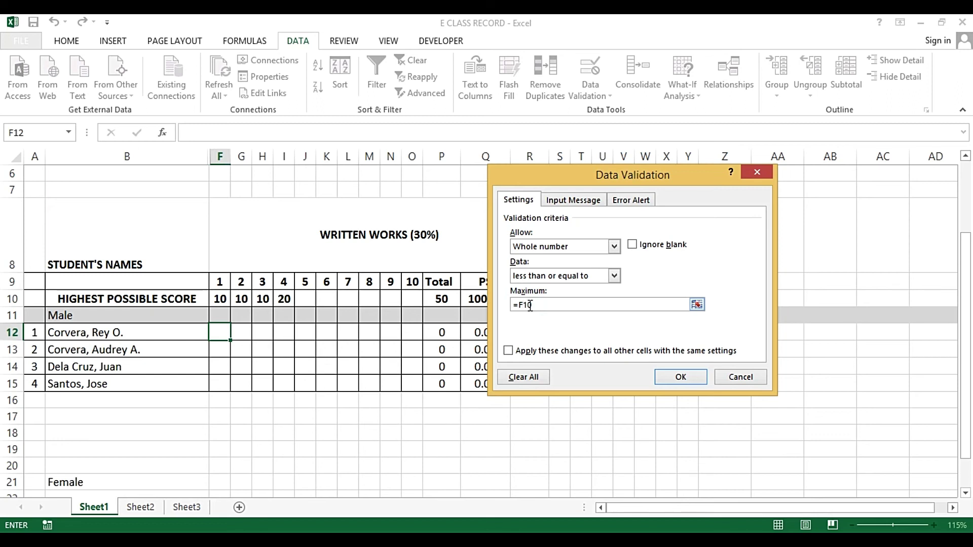
text($)
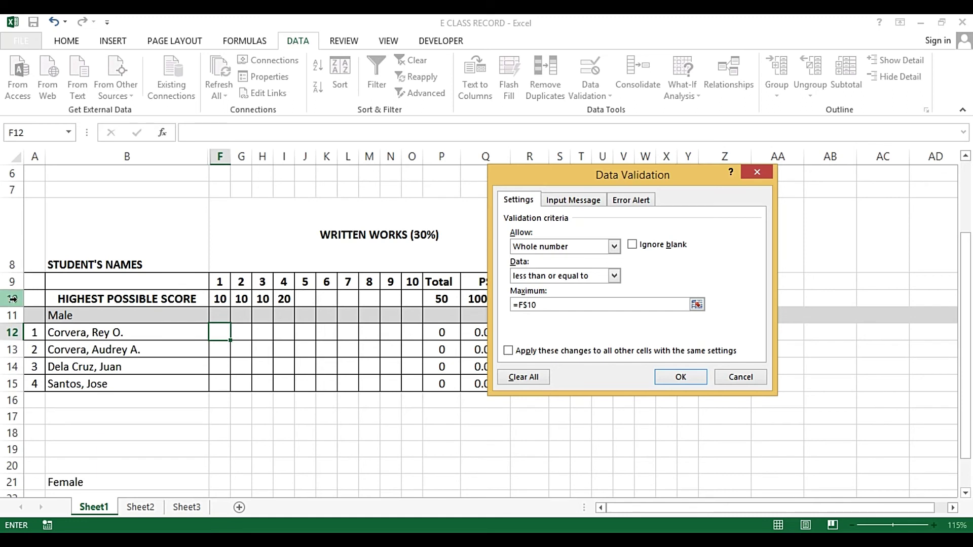
click(526, 305)
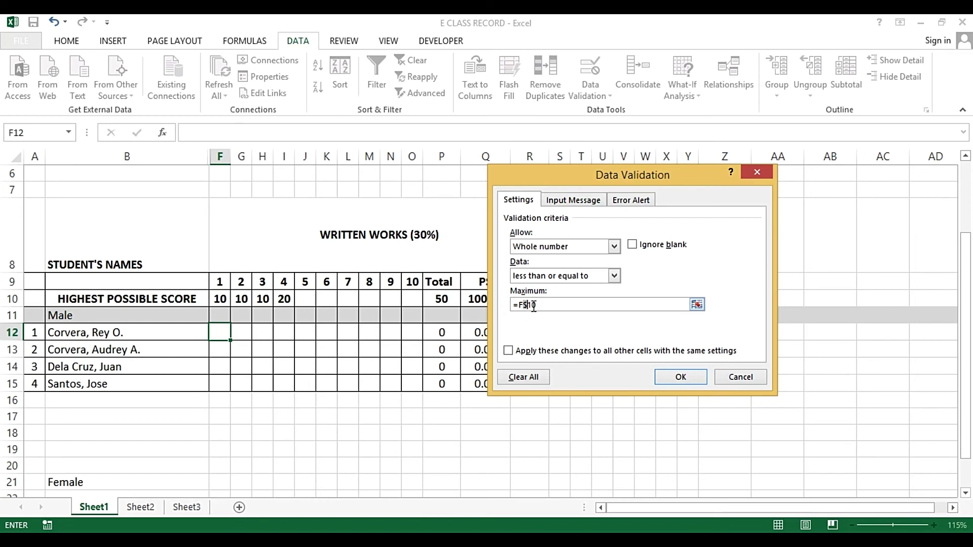
drag(527, 306, 539, 306)
click(529, 304)
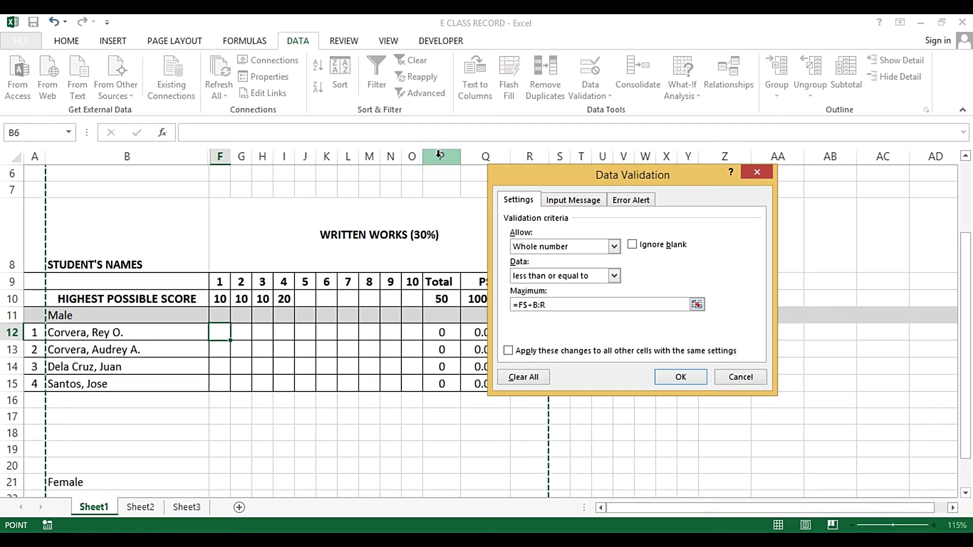
key(Return)
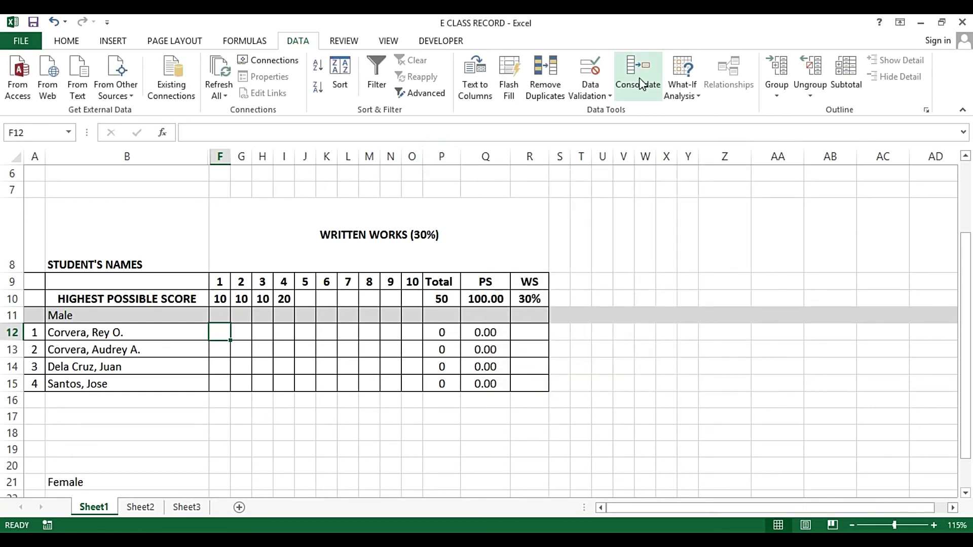
Reopen Data Validation and change the Maximum to =F$10
click(592, 94)
click(603, 110)
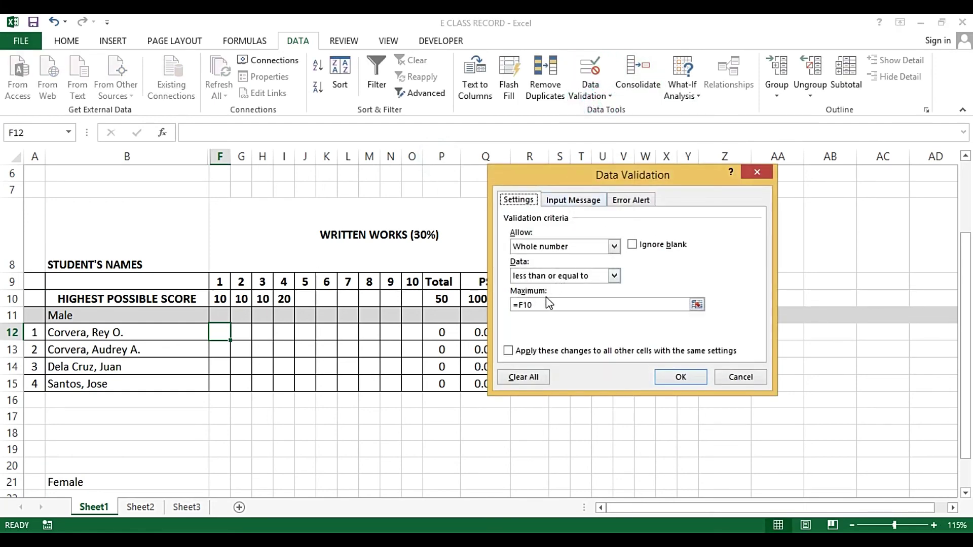
click(520, 306)
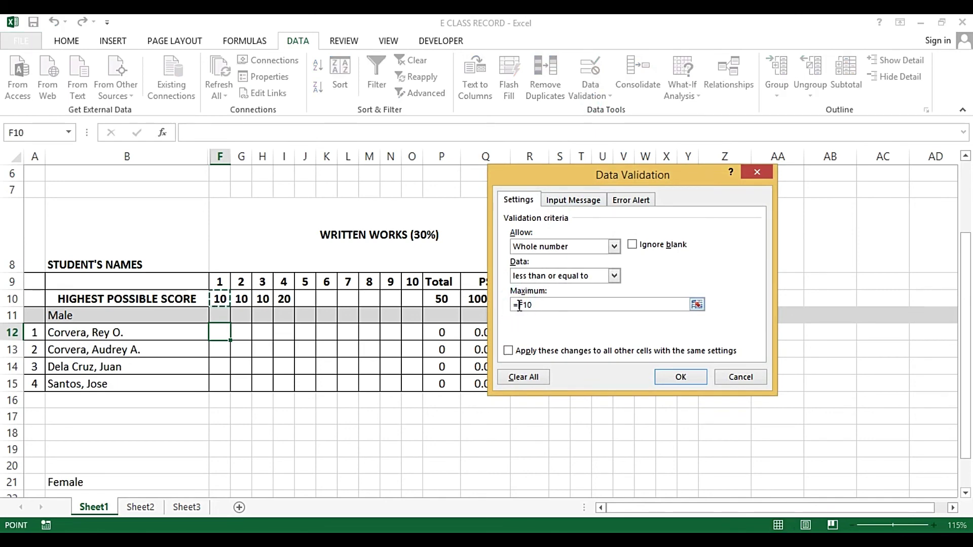
click(518, 306)
click(519, 305)
click(525, 304)
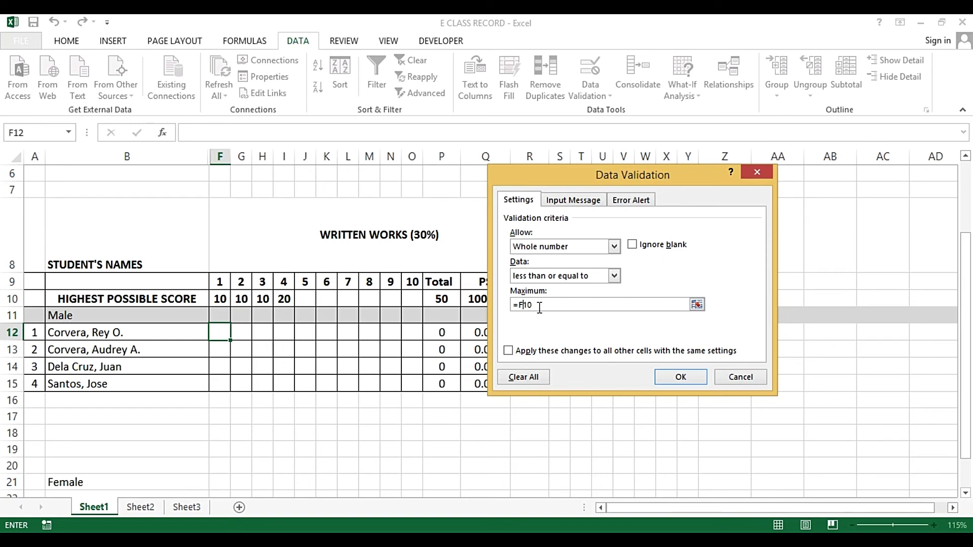
text($)
Save the =F$10 validation rule and return to cell F12
click(680, 378)
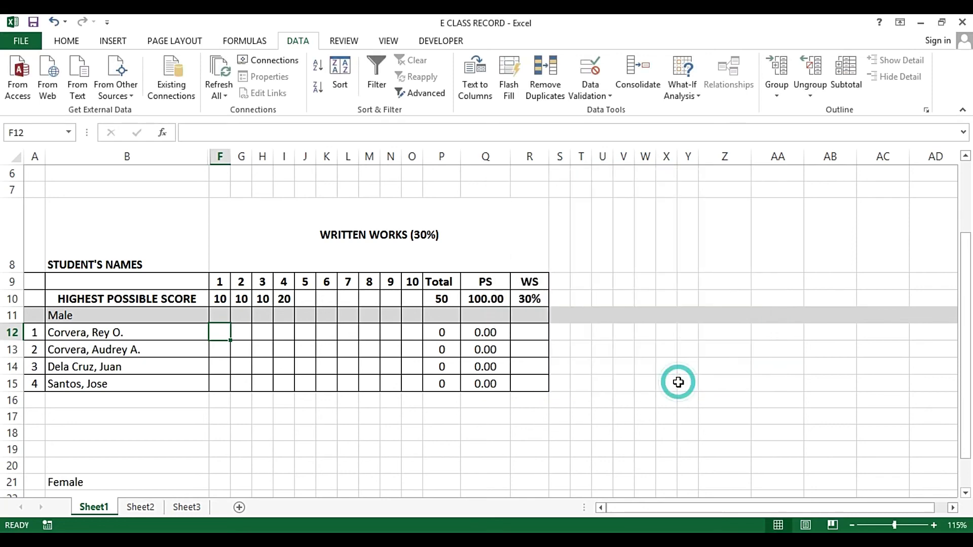
key(ctrl+c)
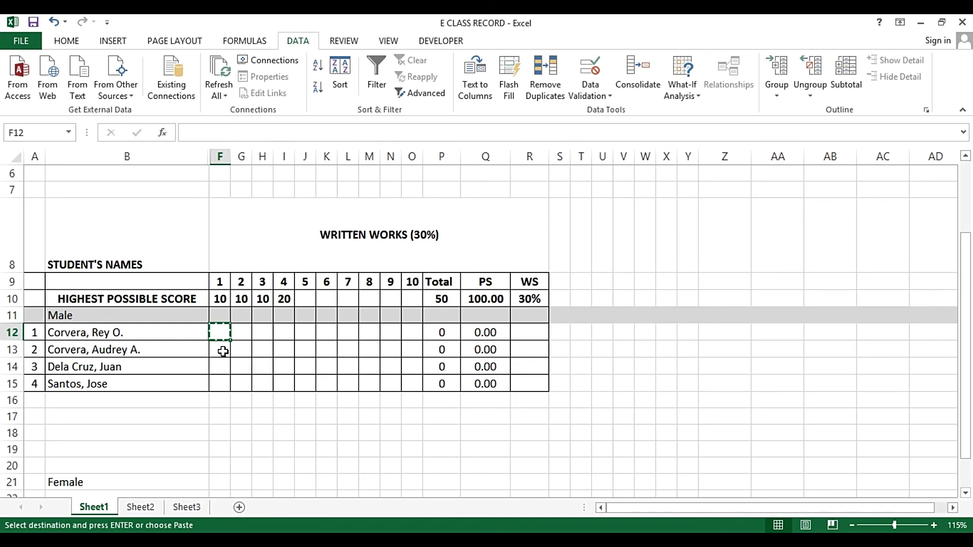
drag(222, 349, 222, 386)
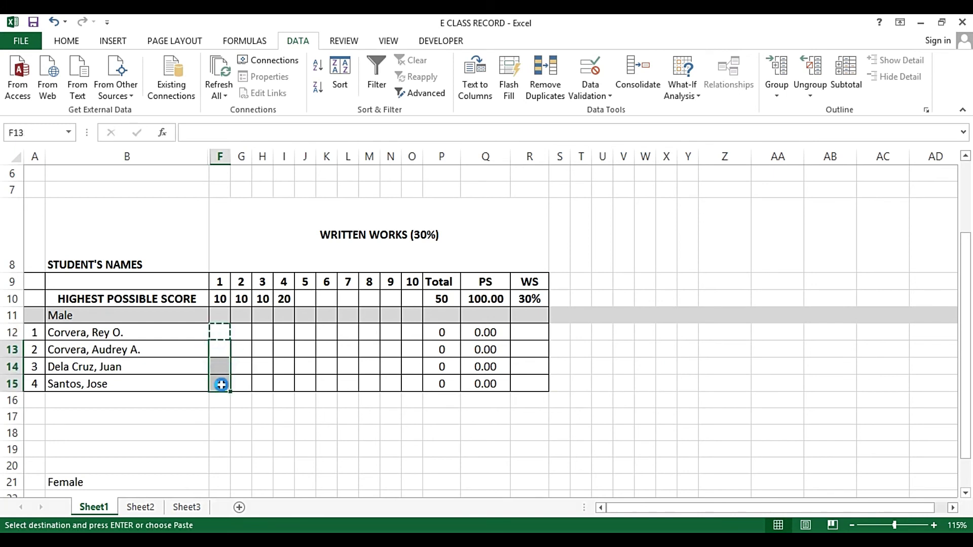
key(Return)
click(221, 332)
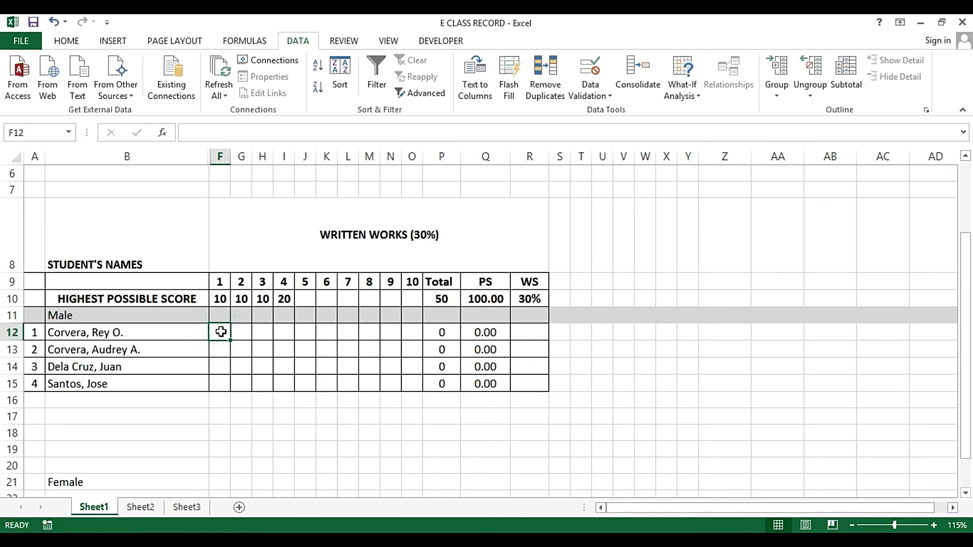
Enter test scores of 6 in F12 and F13
text(6)
key(Return)
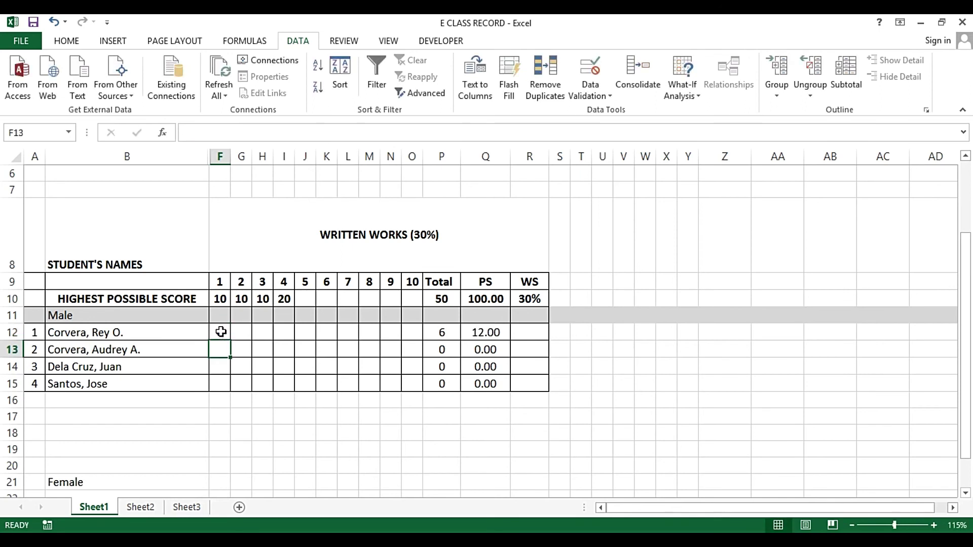
text(6)
key(Return)
Confirm 13 is rejected in F13, then clear the test scores in F12:F13
key(Up)
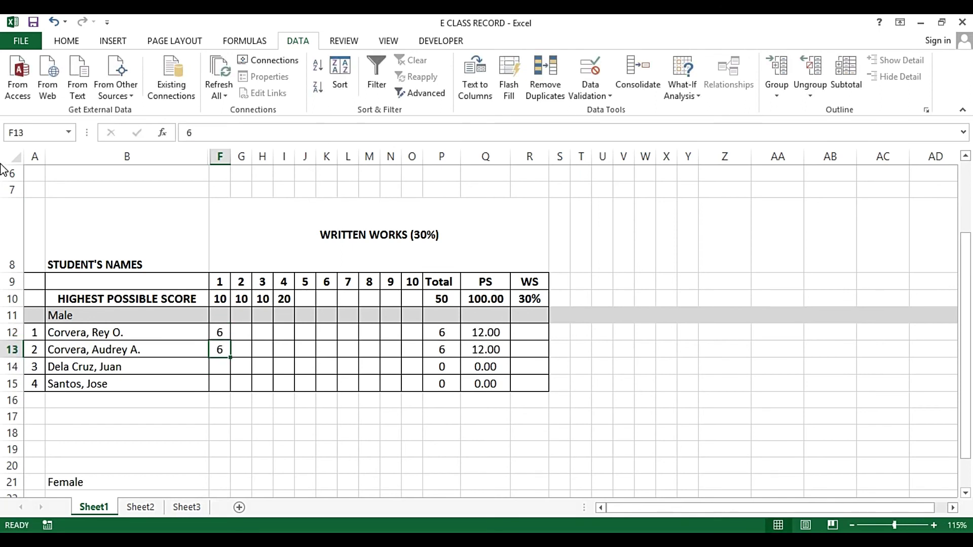
text(13)
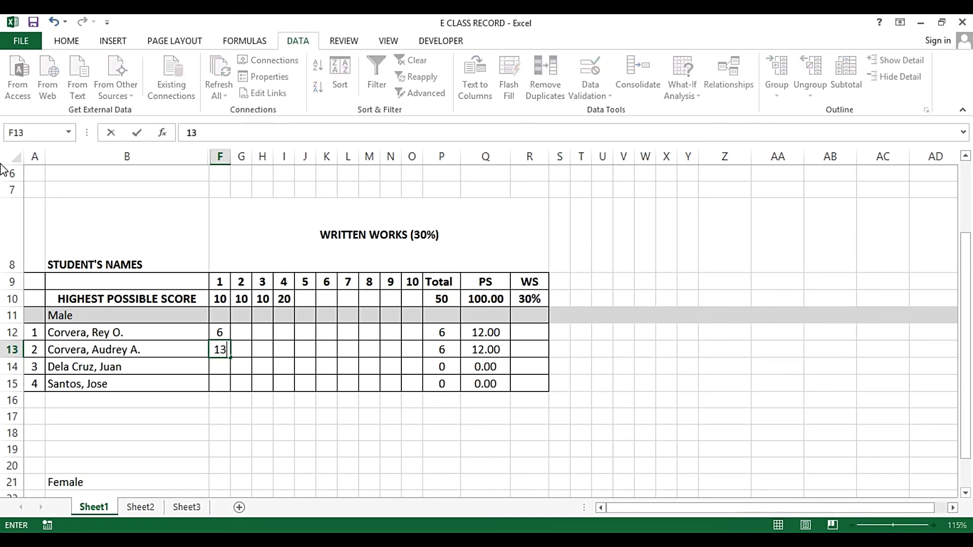
key(Return)
key(Escape)
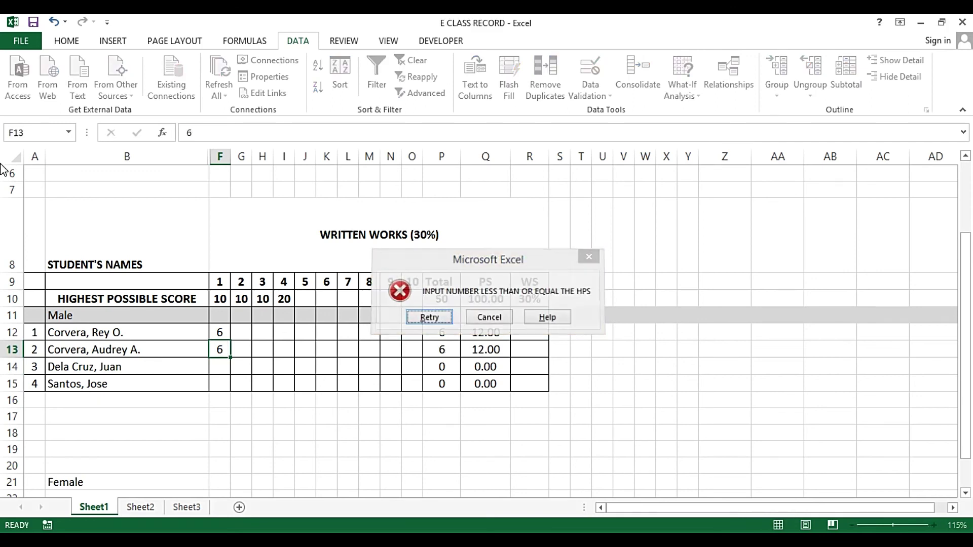
key(shift+Up)
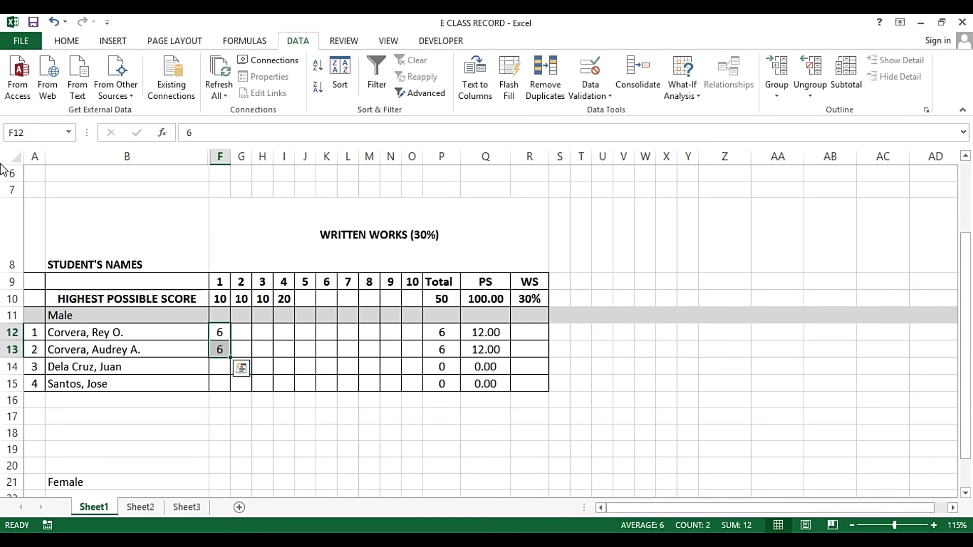
key(Delete)
key(shift+Up)
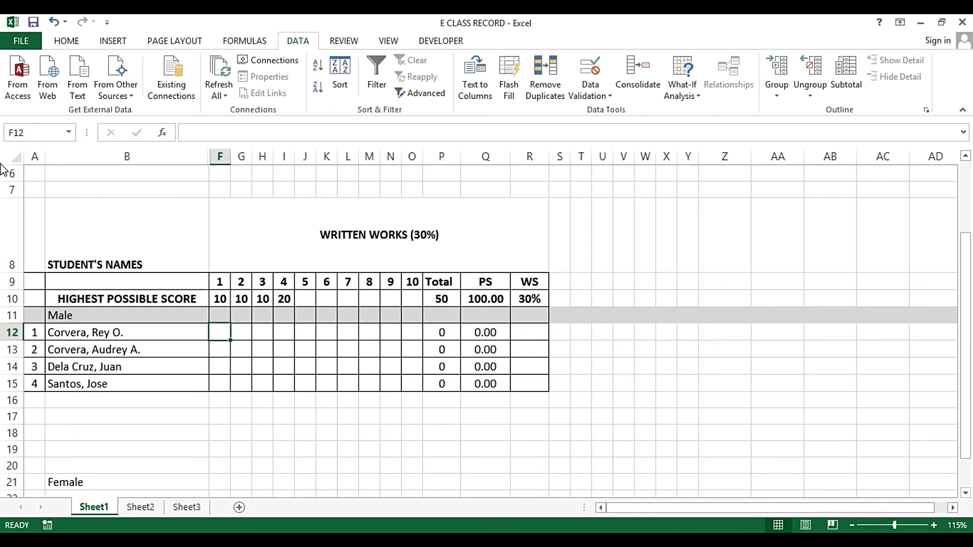
Copy F12's validation rule across G12:O12
key(ctrl+c)
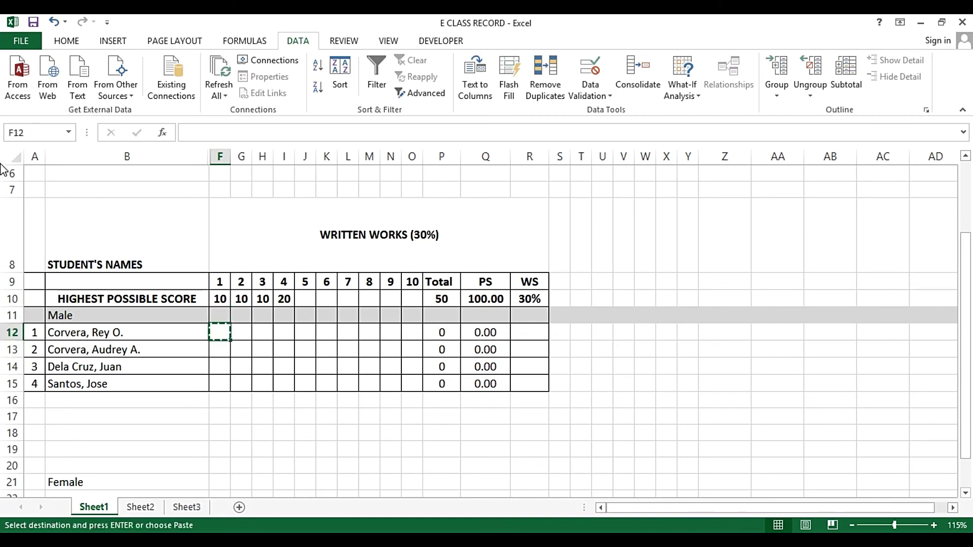
key(Right)
key(shift+Right)
key(shift+Right)
key(shift+Right)
key(shift+Right)
key(shift+Right)
key(shift+Right)
key(shift+Right)
key(shift+Right)
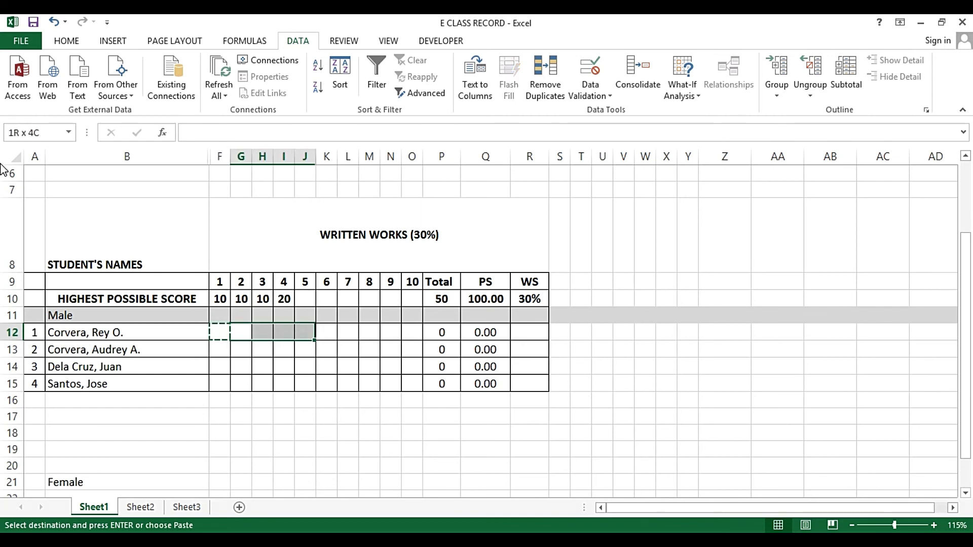
key(Escape)
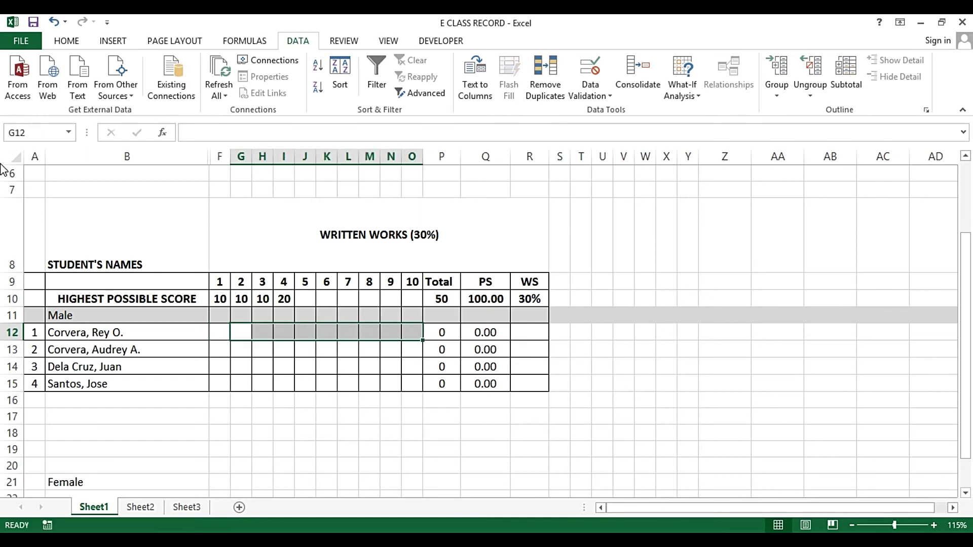
Copy the validated row F12:O12 down into rows 13 to 15
key(Left)
key(shift+Right)
key(shift+Right)
key(shift+Right)
key(shift+Right)
key(shift+Right)
key(shift+Right)
key(shift+Right)
key(shift+Right)
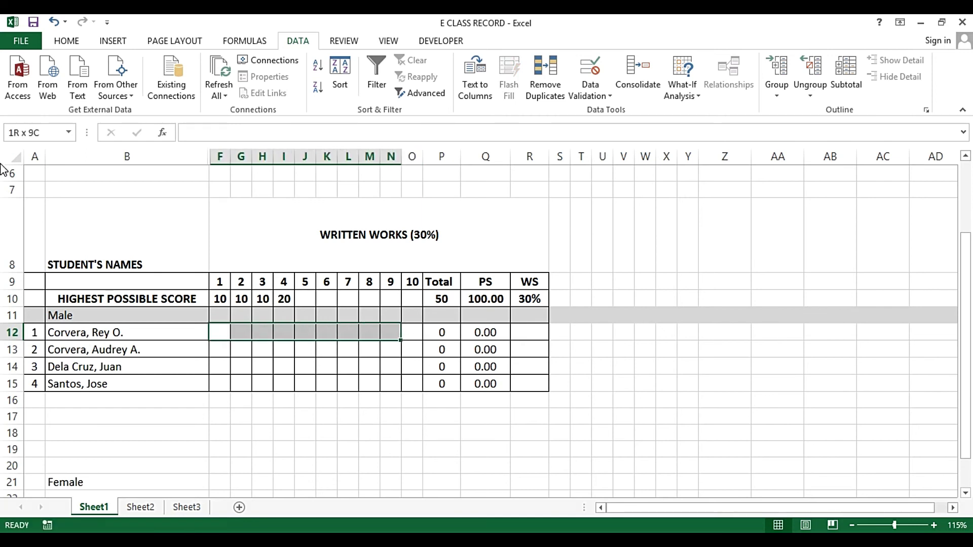
key(shift+Right)
key(ctrl+c)
key(Down)
key(shift+Down)
key(shift+Down)
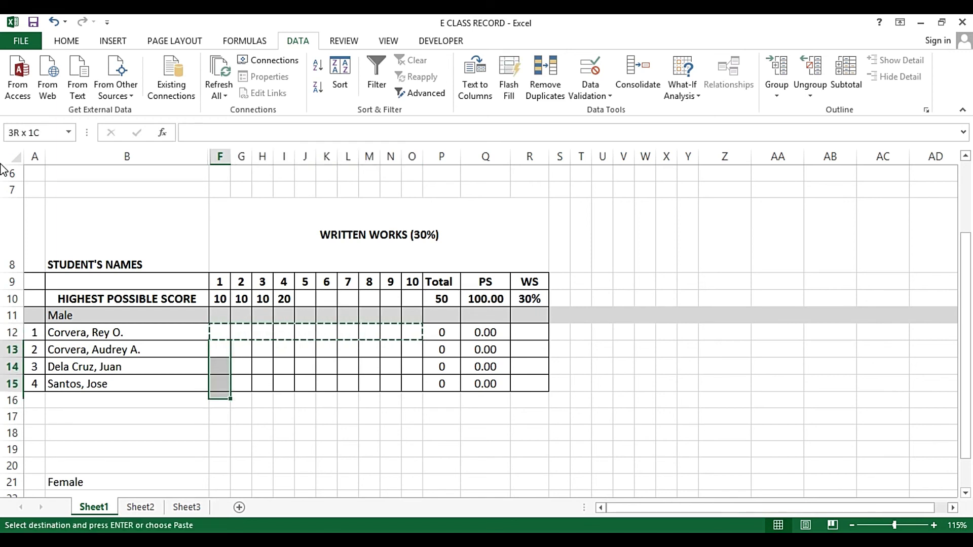
key(Return)
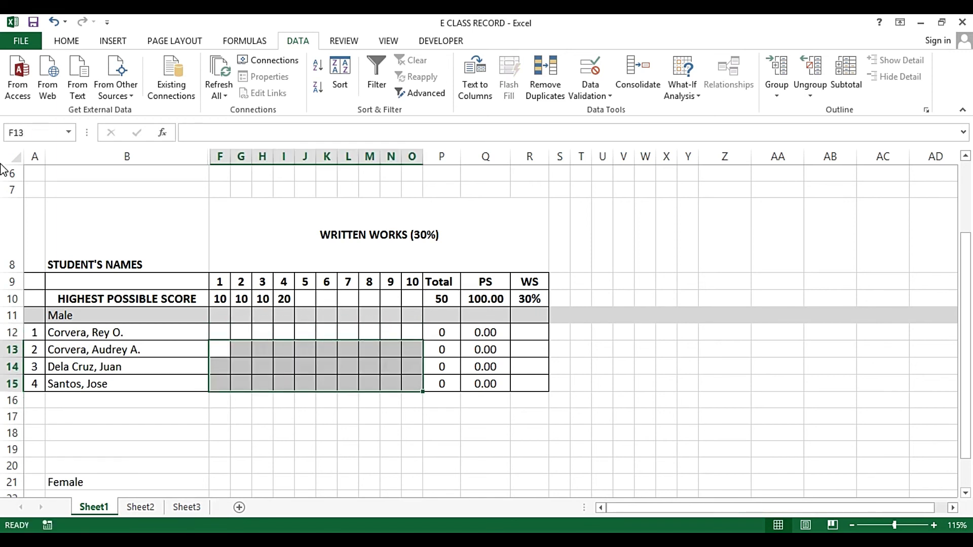
Confirm F15 rejects 11 and I15 rejects 21, then return to F12
click(219, 384)
text(11)
key(Return)
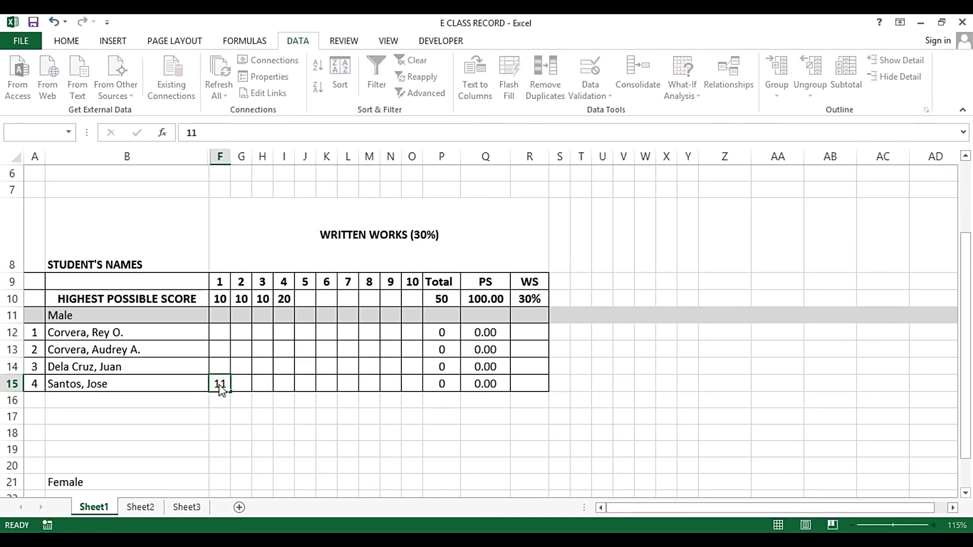
key(Escape)
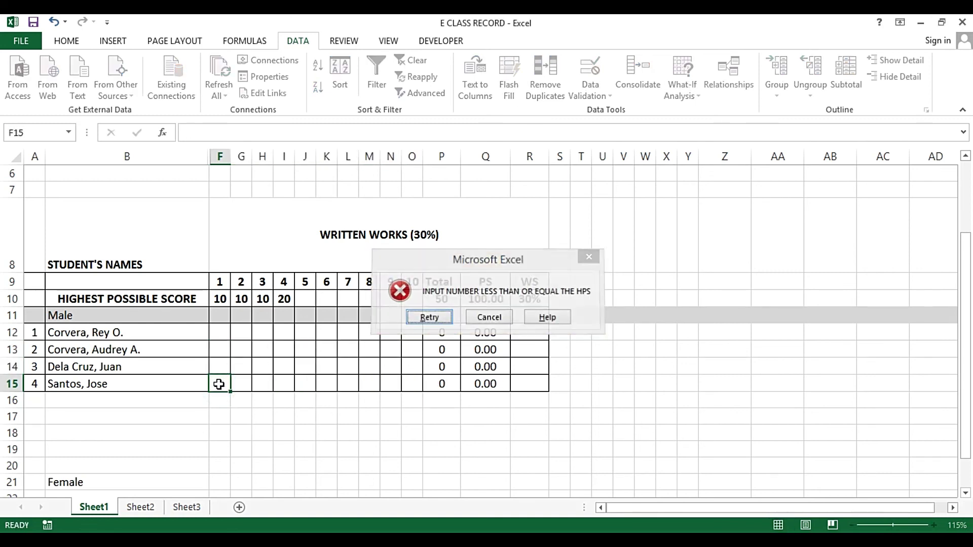
key(Right)
key(Right)
key(Right)
key(F2)
text(21)
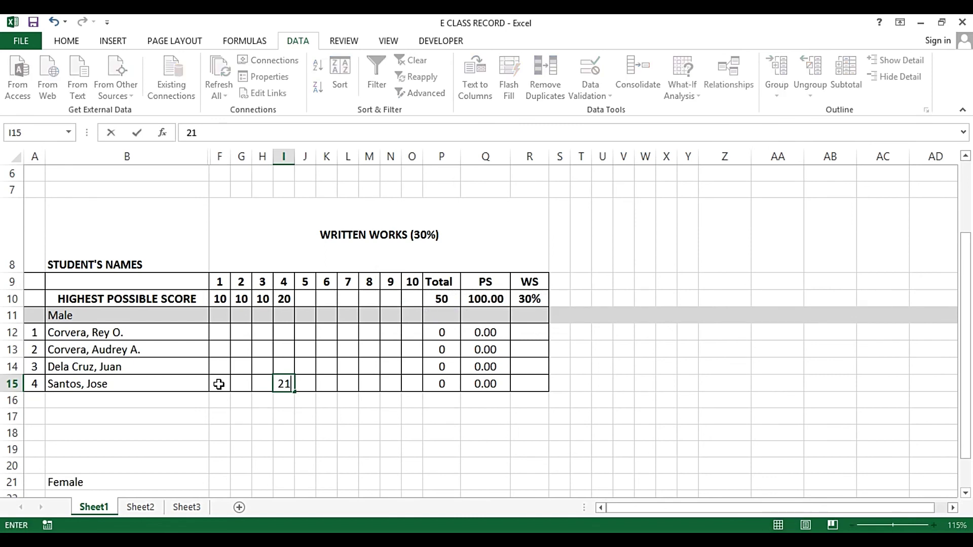
key(Return)
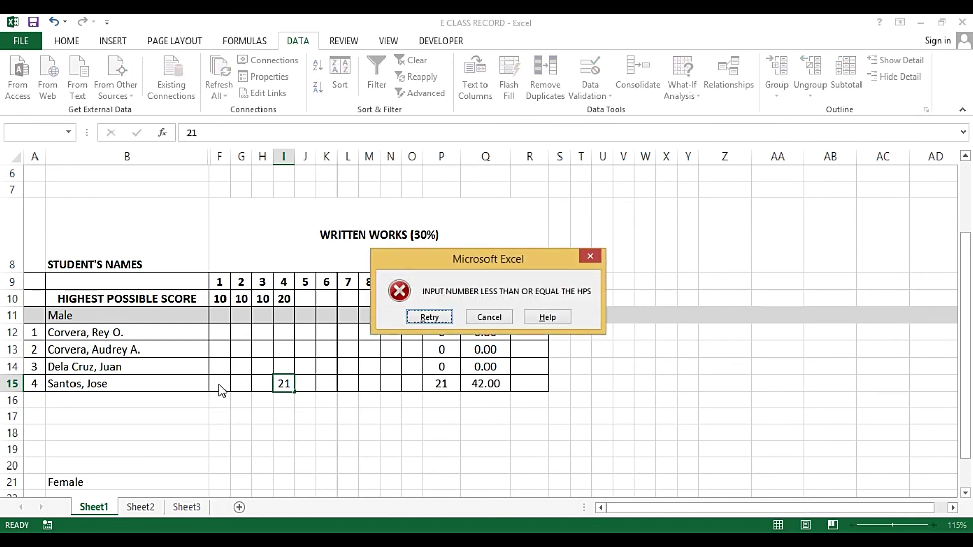
key(Escape)
key(Up)
key(Up)
key(Up)
key(Left)
key(Left)
key(Left)
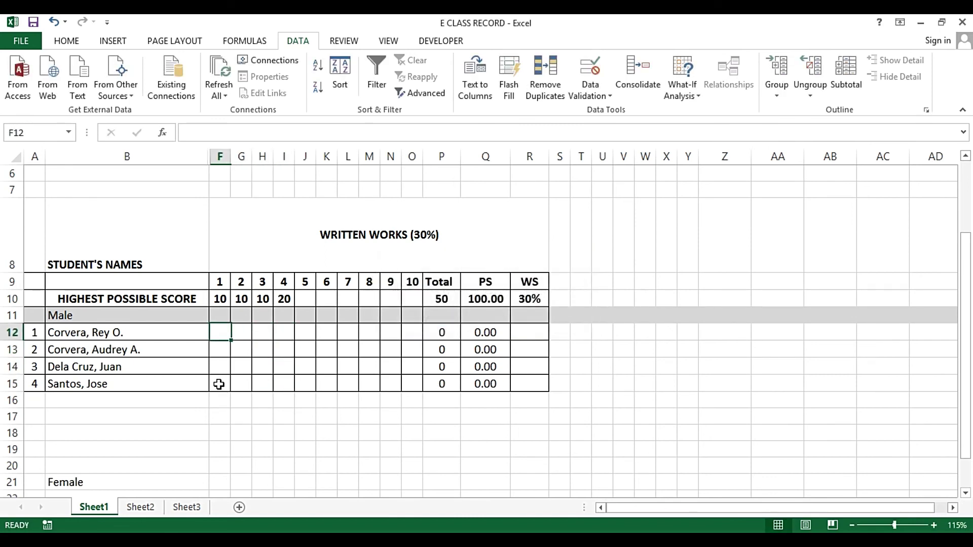
Enter the first student's scores 6, 5, 6 and 17 in row 12
text(6)
key(Tab)
text(5)
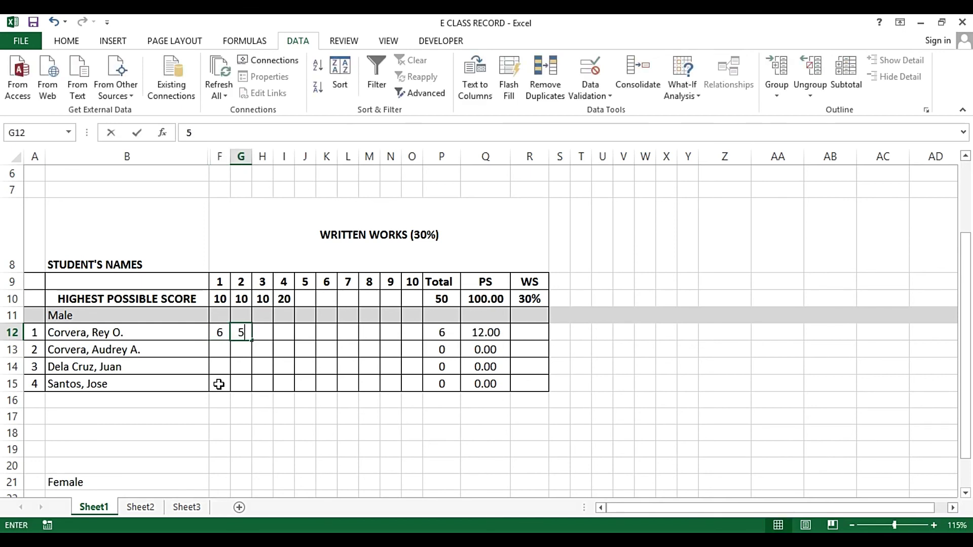
key(Tab)
text(6)
key(Tab)
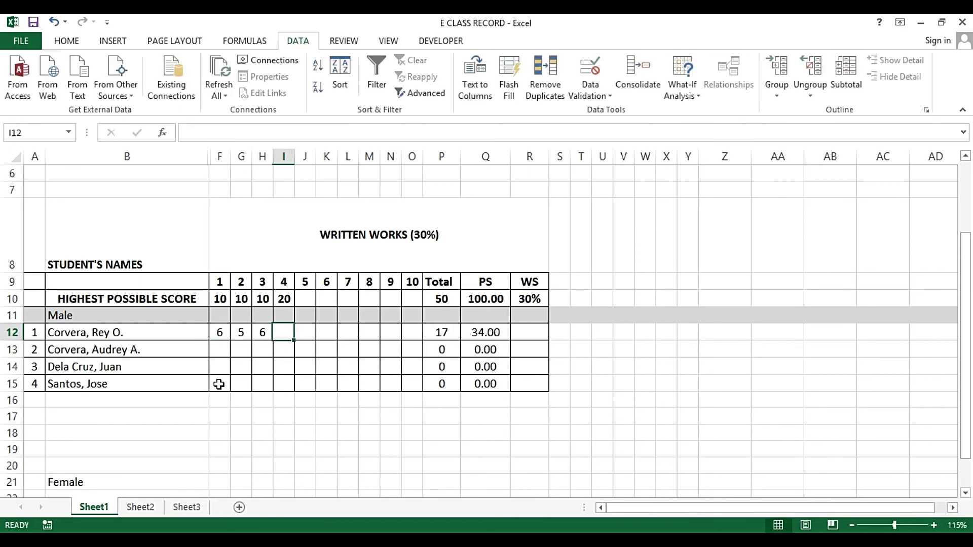
text(17)
key(Down)
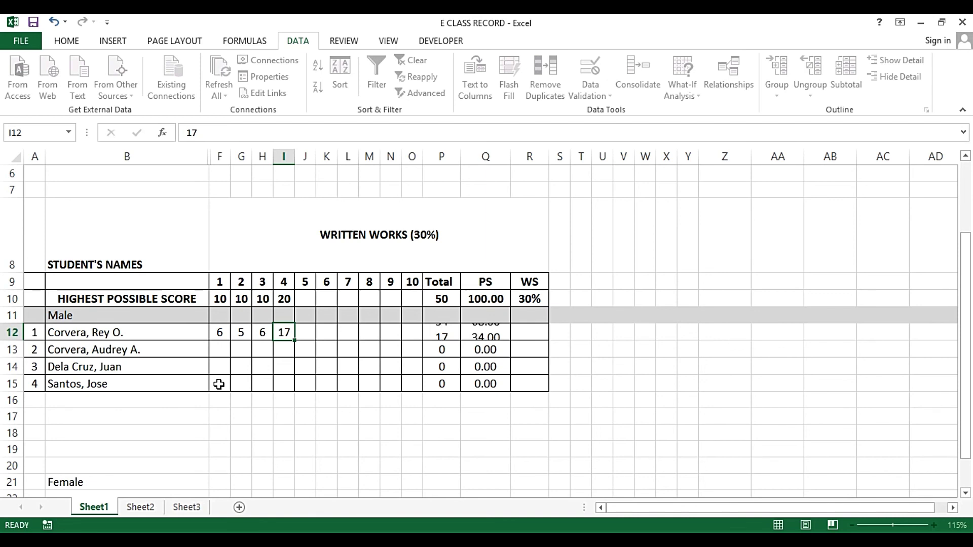
Enter the second student's scores 6, 0, 8 and 5 in row 13
key(Down)
key(Left)
key(Left)
key(Left)
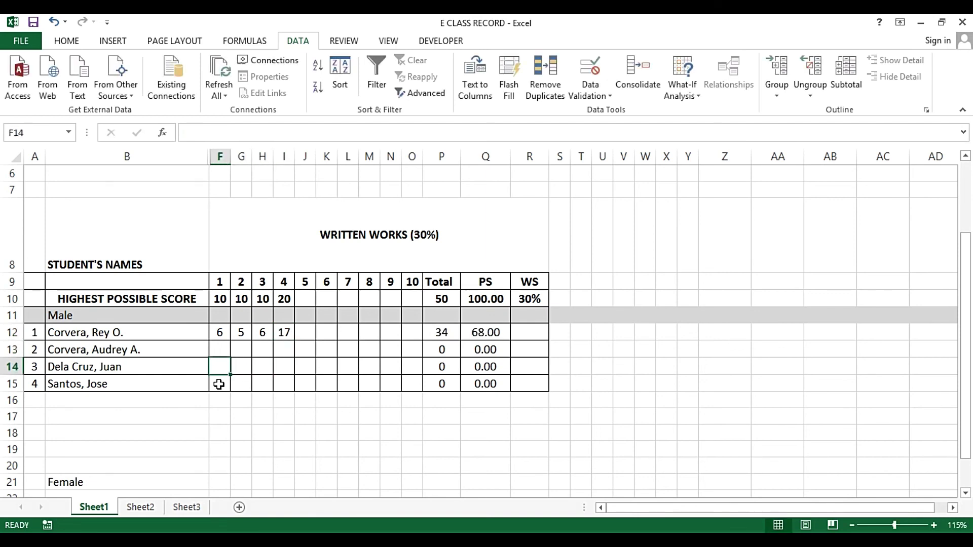
key(Up)
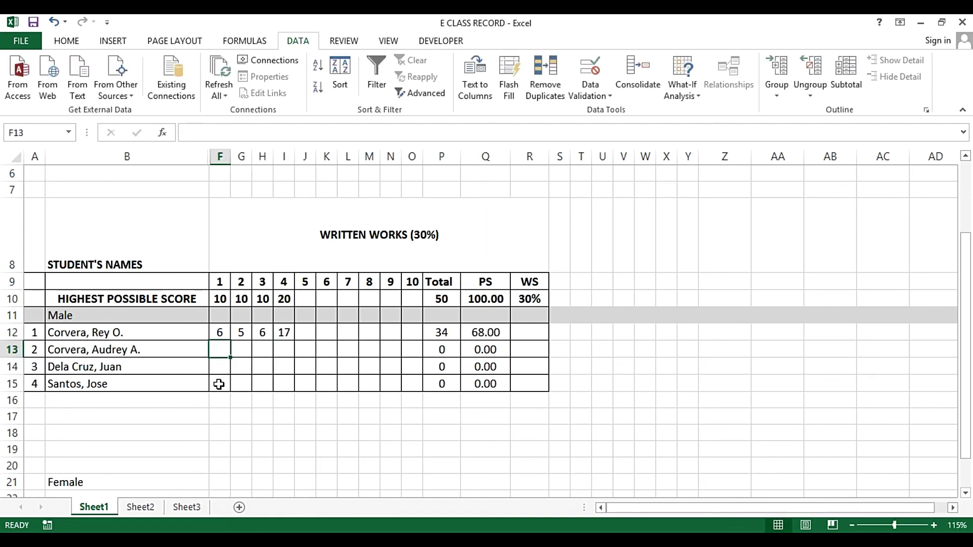
text(6)
key(Tab)
text(0)
key(ctrl+Return)
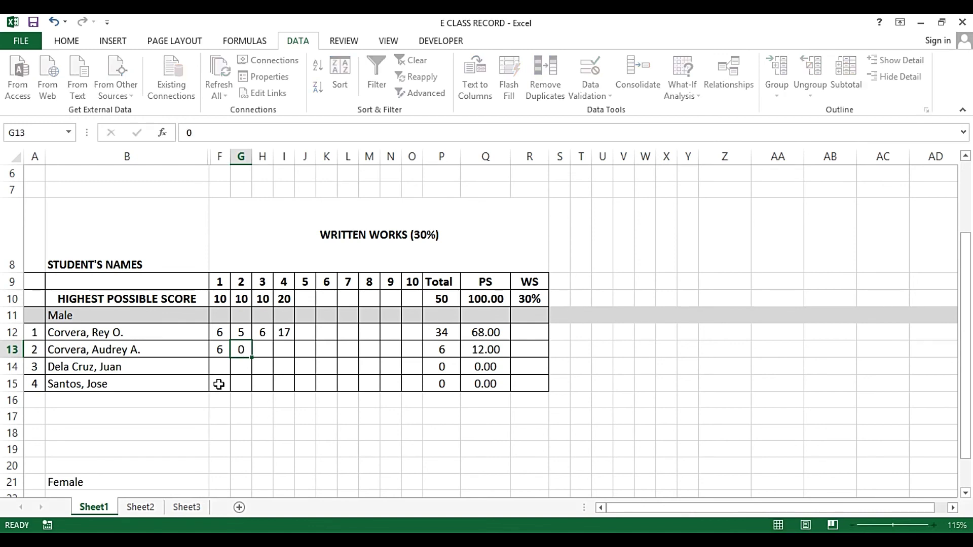
key(Tab)
text(8)
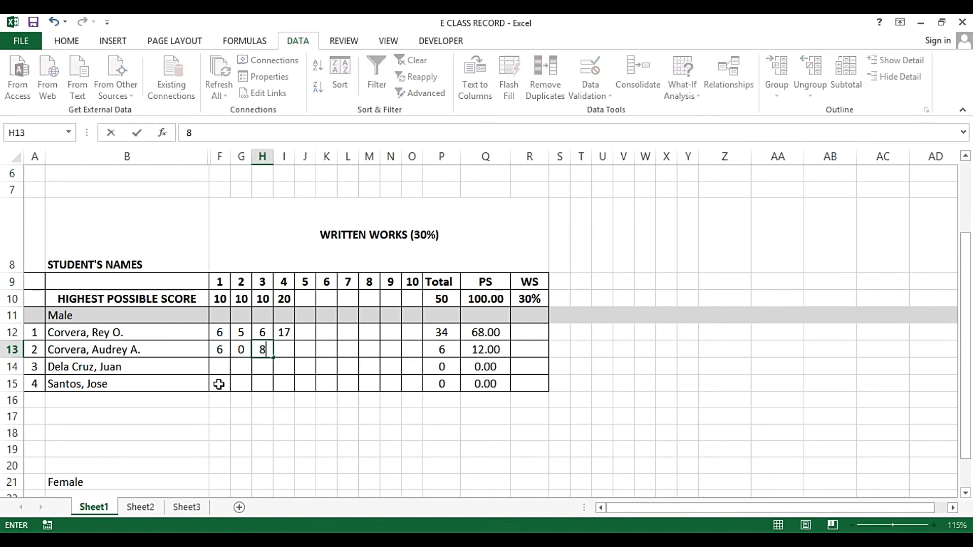
key(Tab)
text(5)
key(Return)
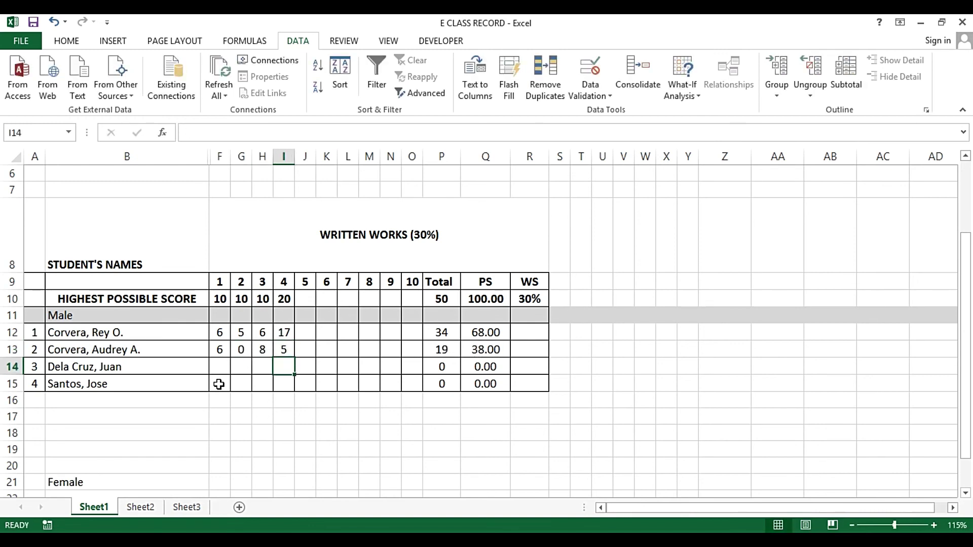
Enter row 14's scores 5, 5, 9 and 4, discarding a mistaken 12 in I14
key(Left)
key(Left)
key(Left)
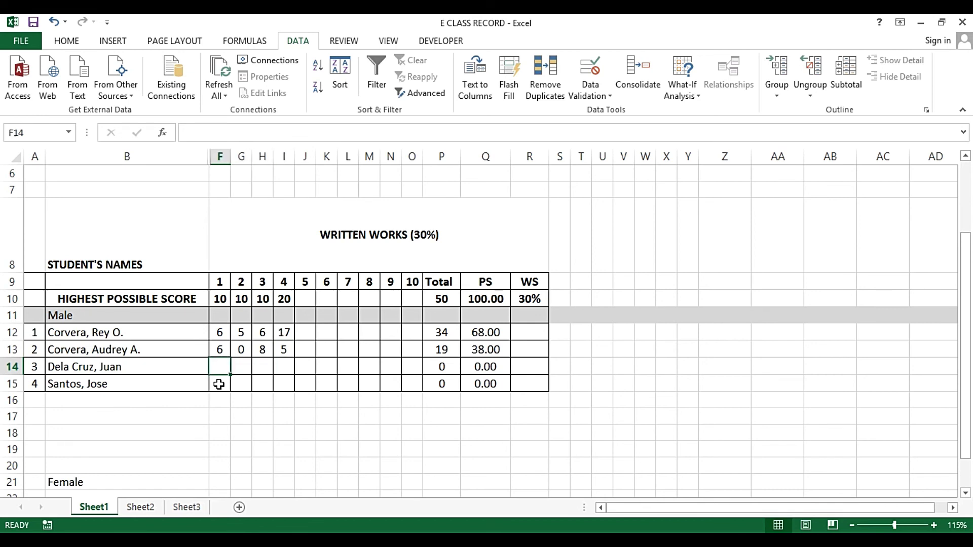
text(5)
key(Tab)
text(5)
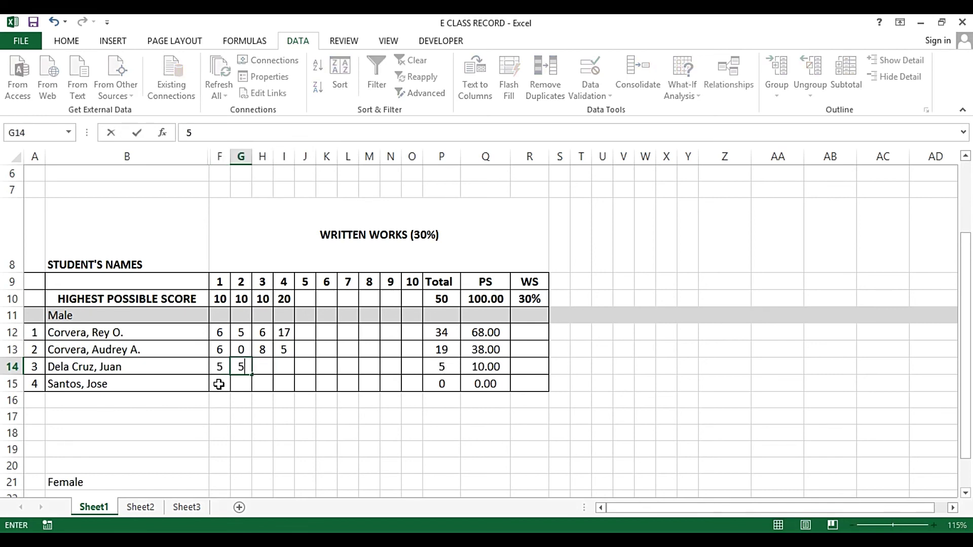
key(Tab)
text(9)
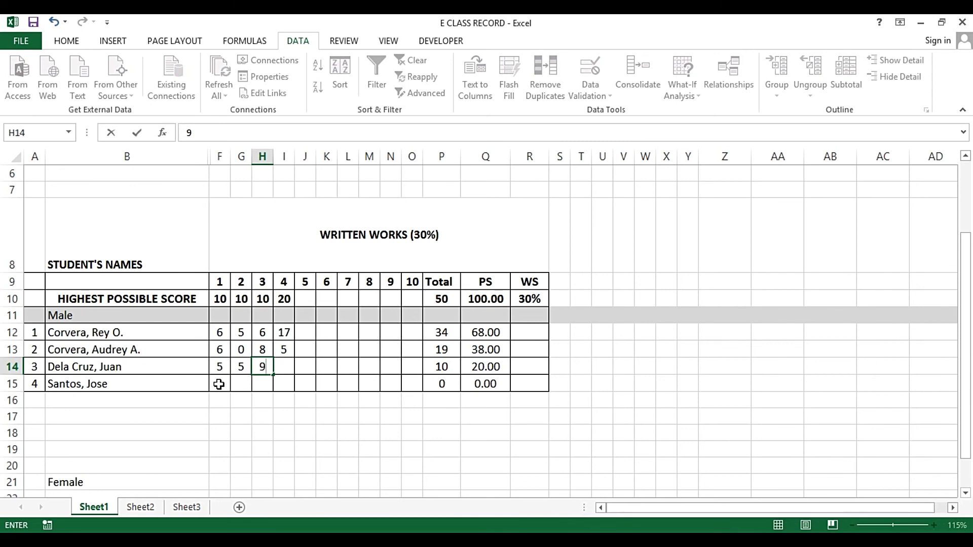
key(Tab)
text(12)
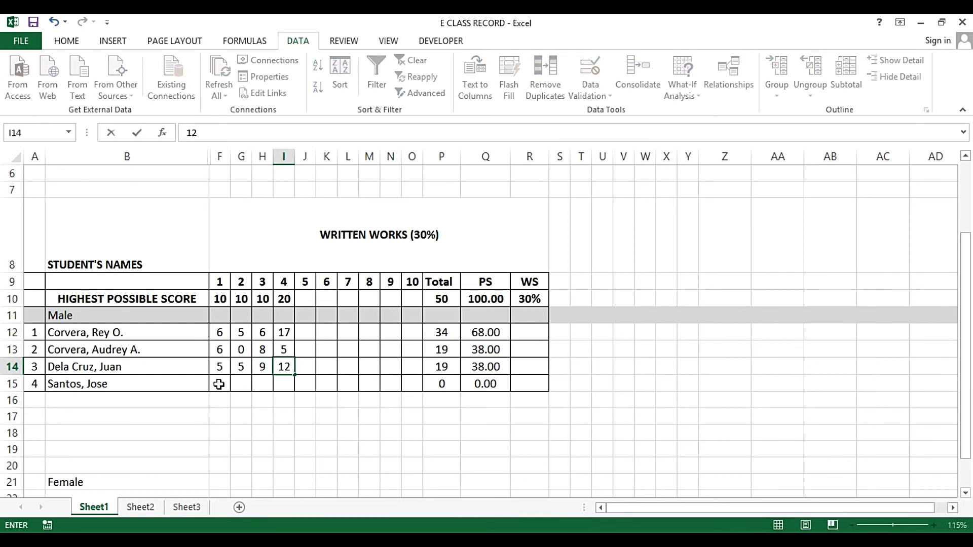
key(Escape)
text(4)
key(Left)
key(Left)
key(Down)
key(Left)
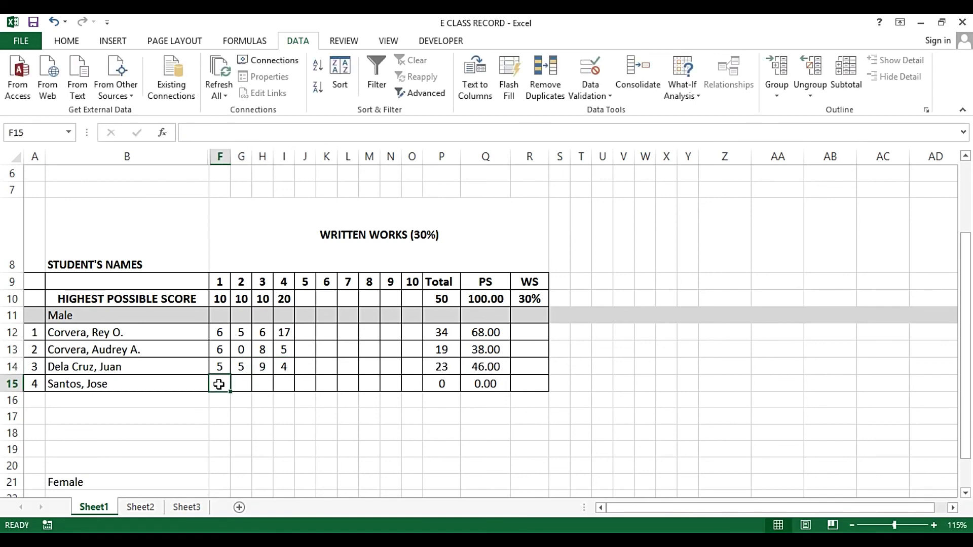
Enter 6 in F15 and 9 in G15 after the over-limit 35 is rejected
text(6)
key(Right)
text(35)
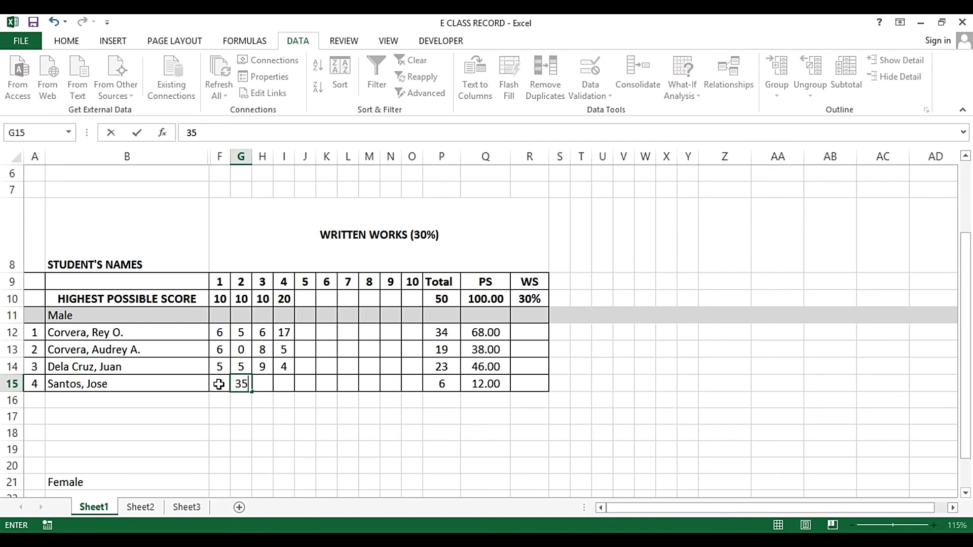
key(Right)
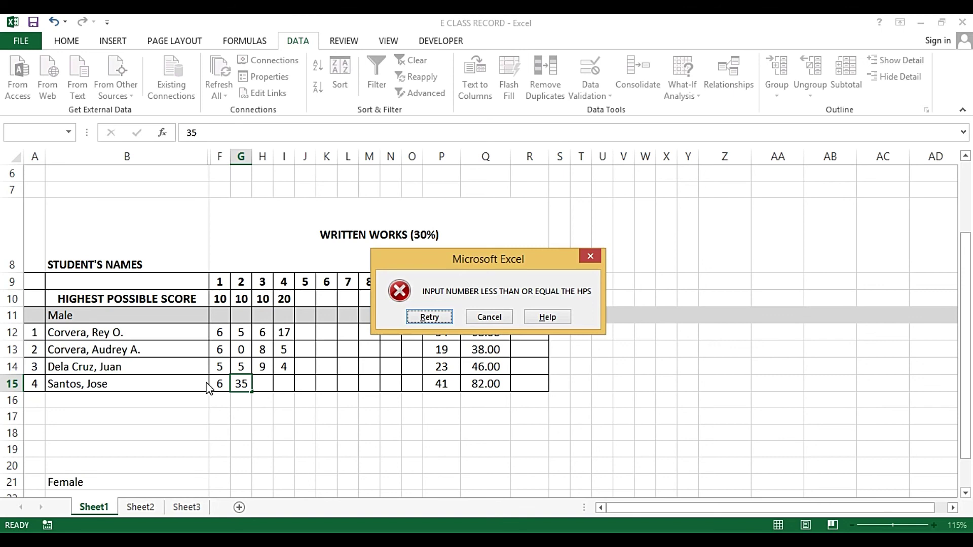
key(Escape)
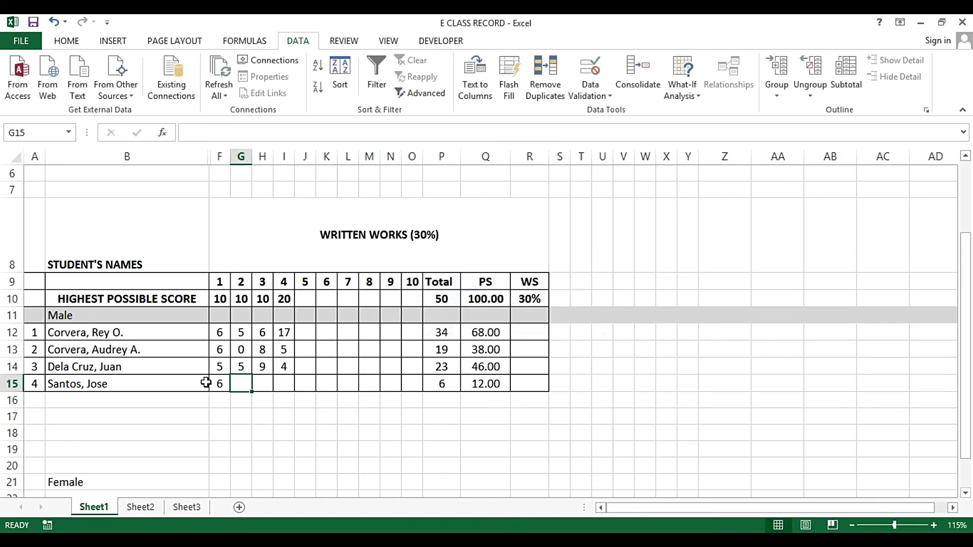
text(9)
key(Tab)
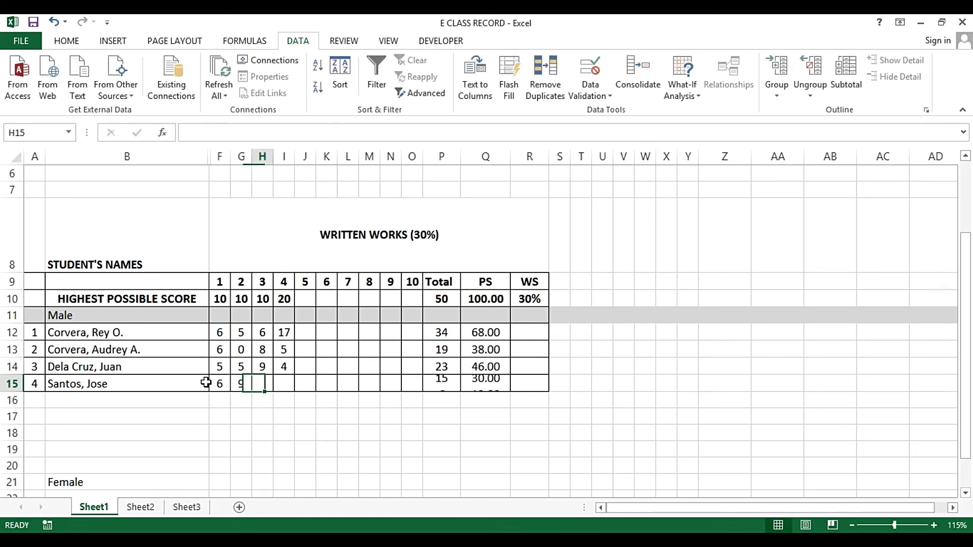
Enter 5 in H15 and 15 in I15 after the over-limit 21 is rejected
text(5)
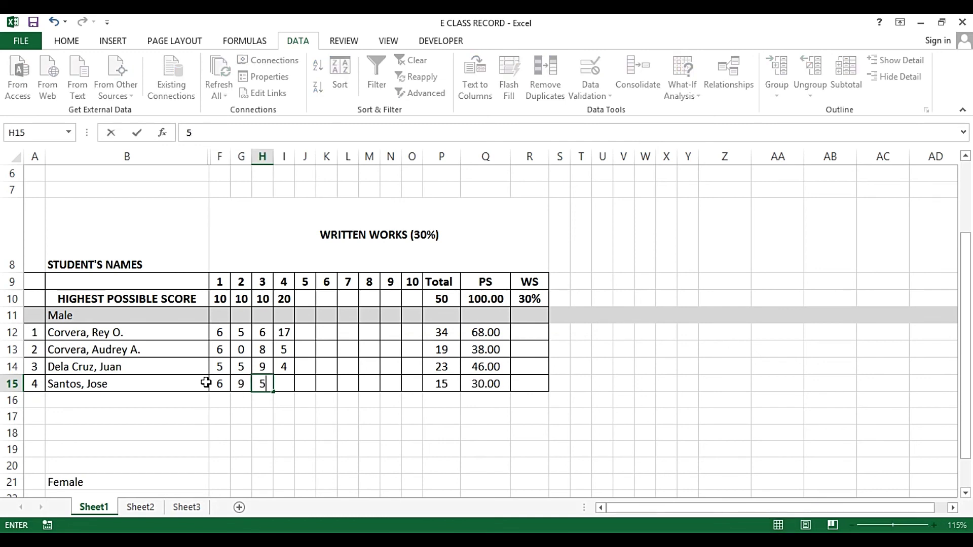
key(Tab)
text(21)
key(Tab)
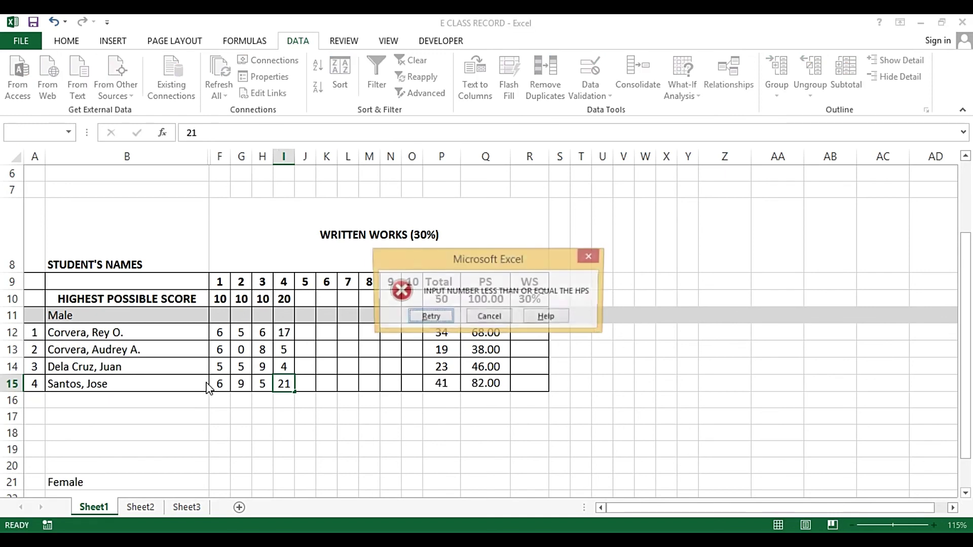
key(Escape)
text(15)
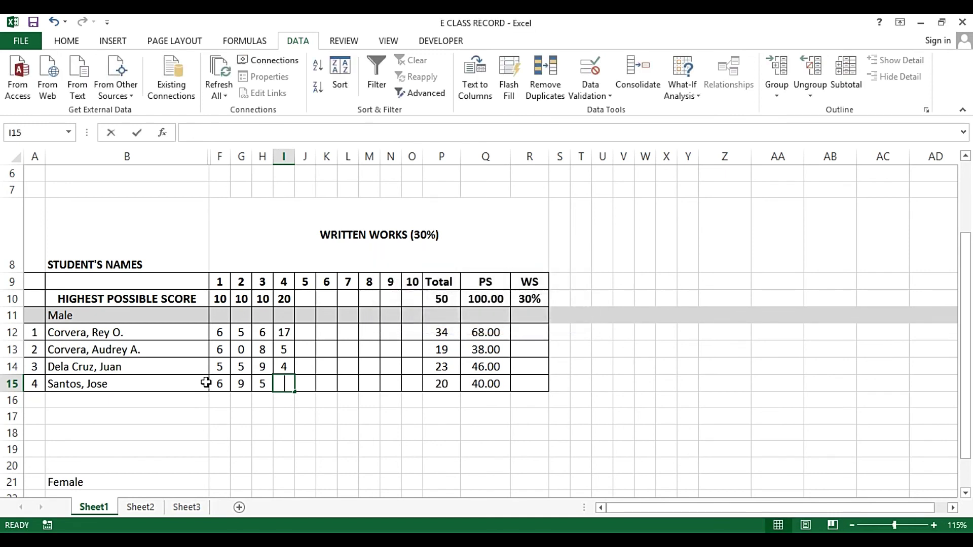
key(Tab)
key(Up)
key(Up)
key(Up)
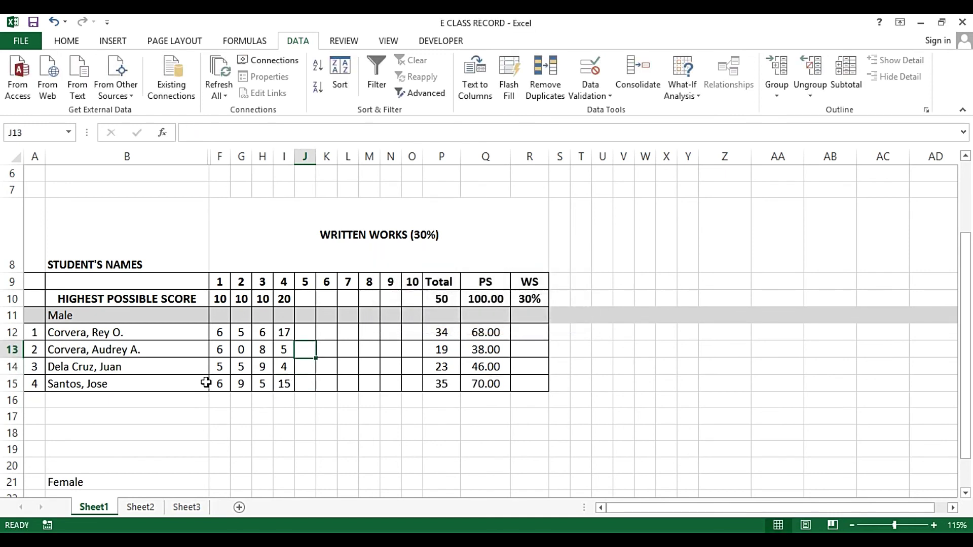
key(Right)
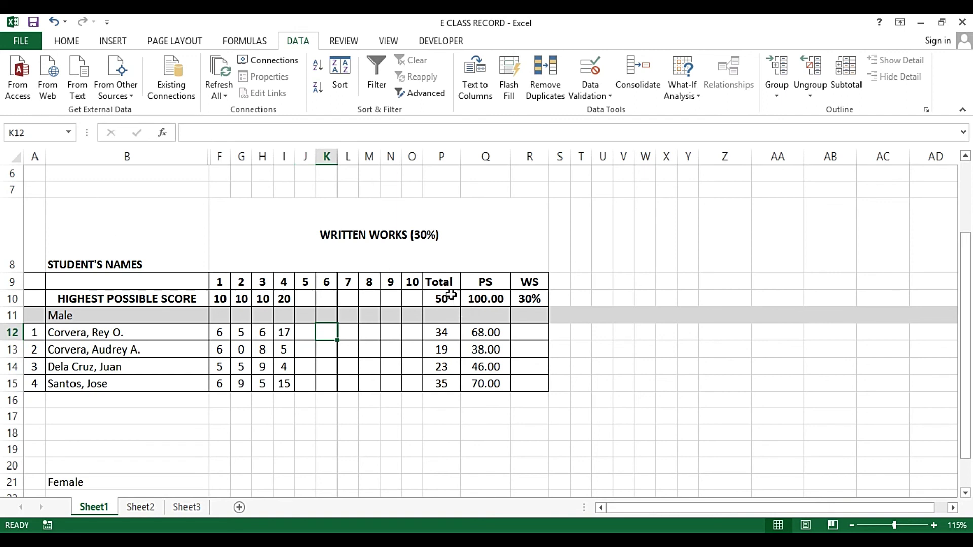
drag(440, 284, 434, 379)
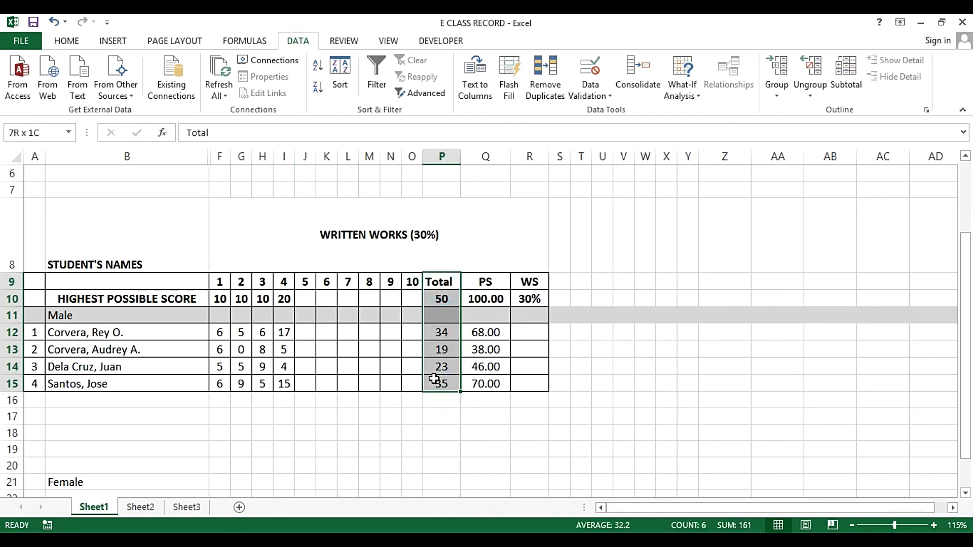
click(480, 332)
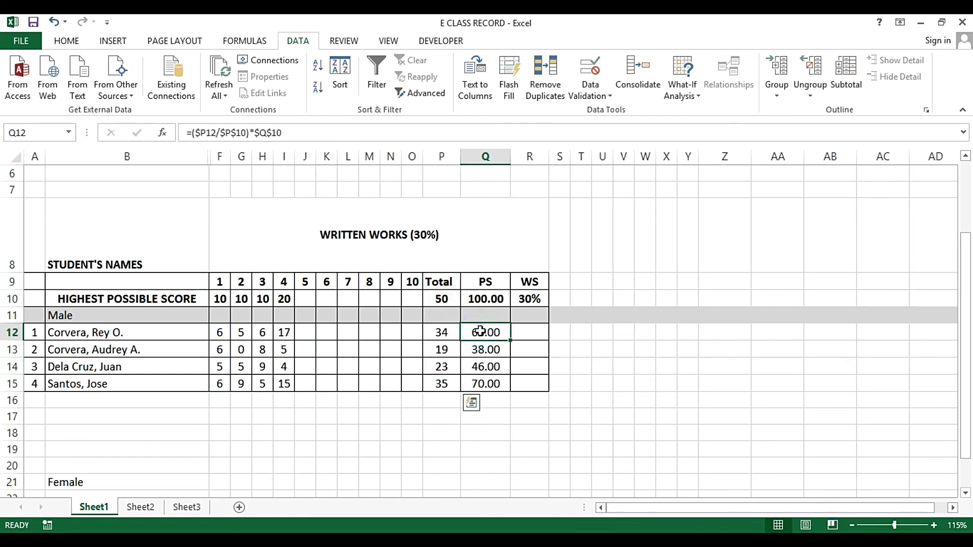
drag(480, 332, 482, 379)
drag(11, 332, 16, 383)
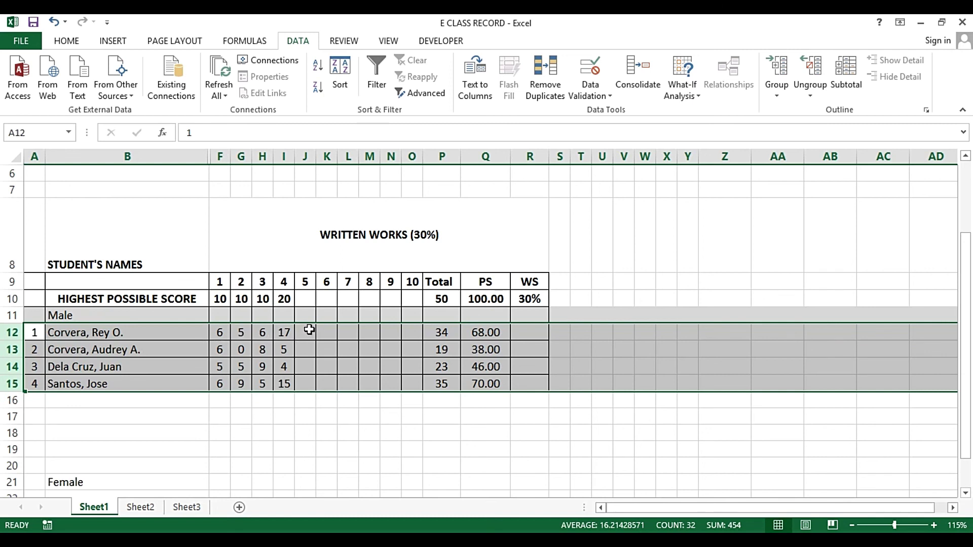
click(530, 301)
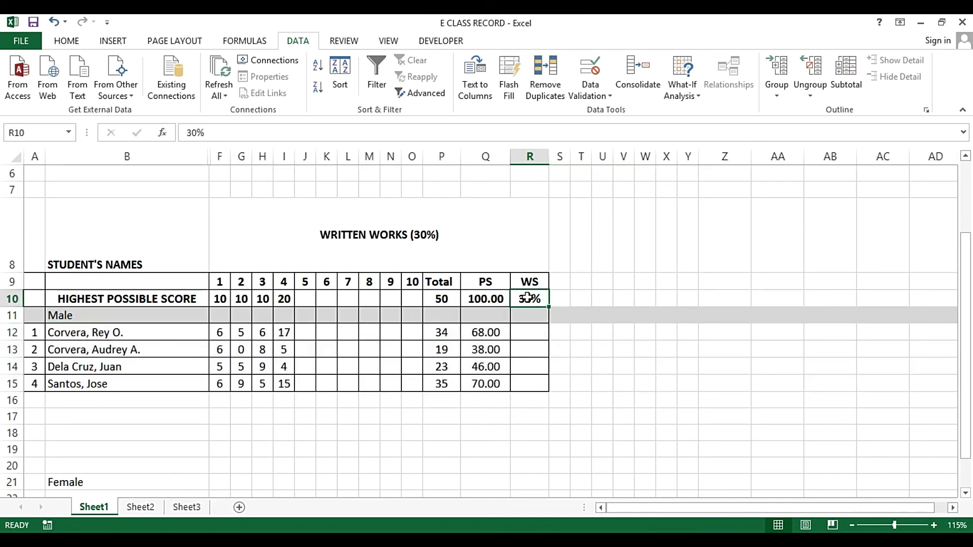
click(376, 252)
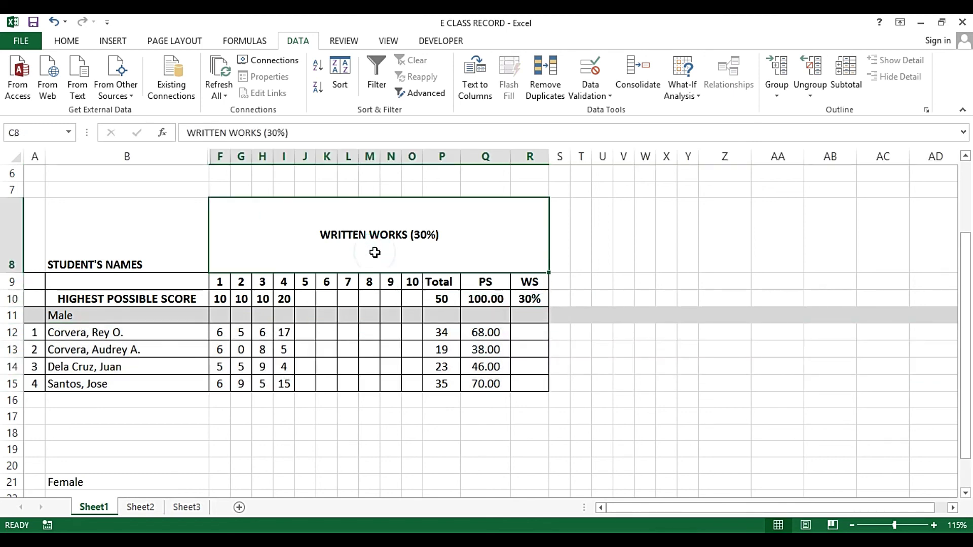
click(522, 330)
key(Up)
key(Up)
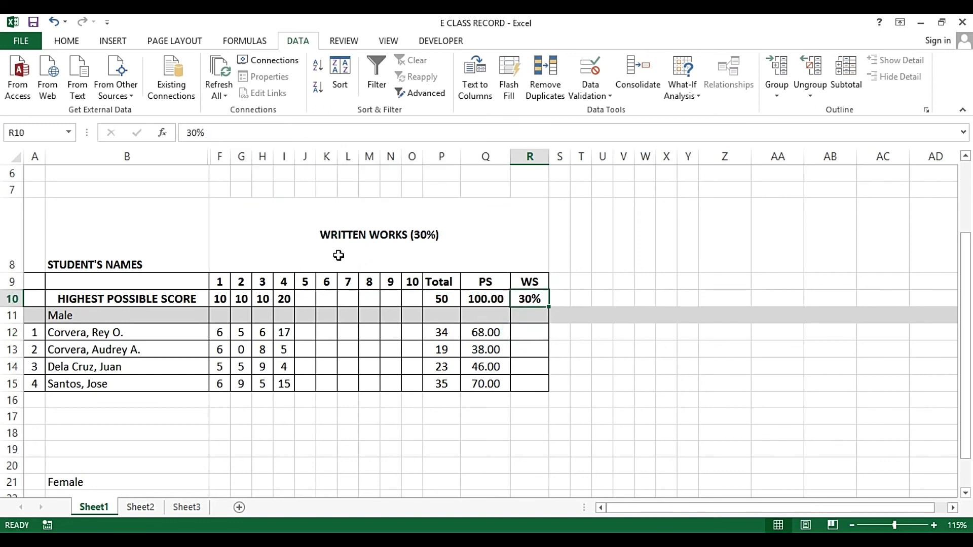
key(Down)
key(Down)
key(Down)
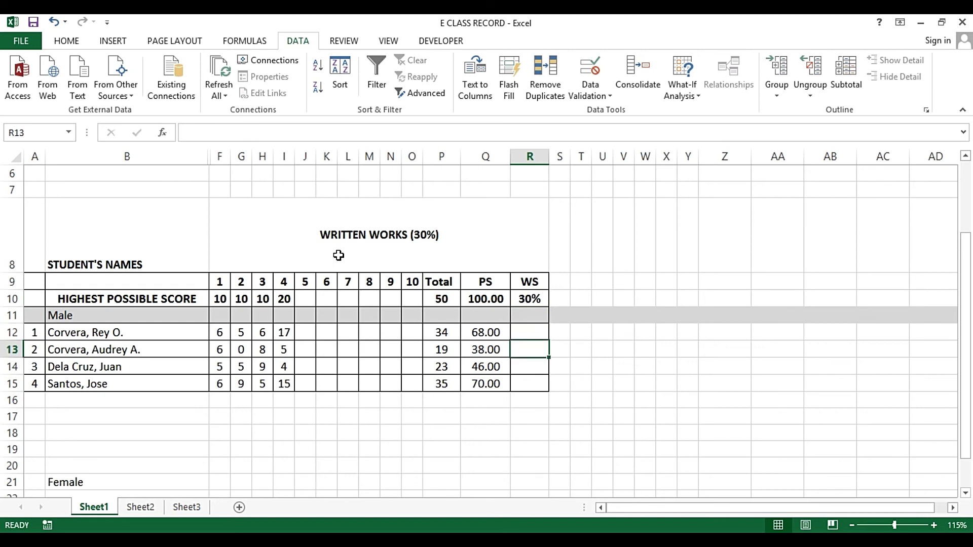
key(Up)
Enter =$Q12*$R$10 in R12 to weight the first student's PS by 30%
text(=)
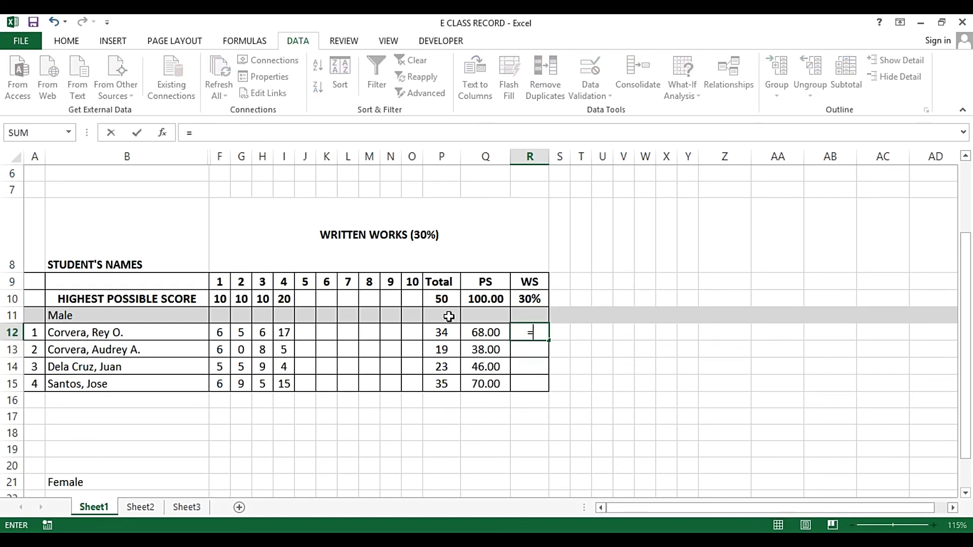
click(471, 333)
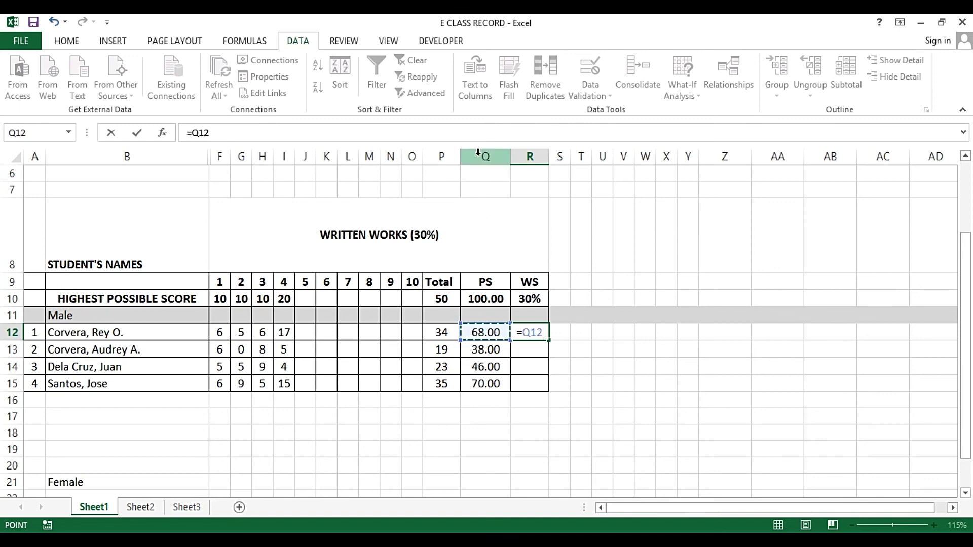
click(522, 334)
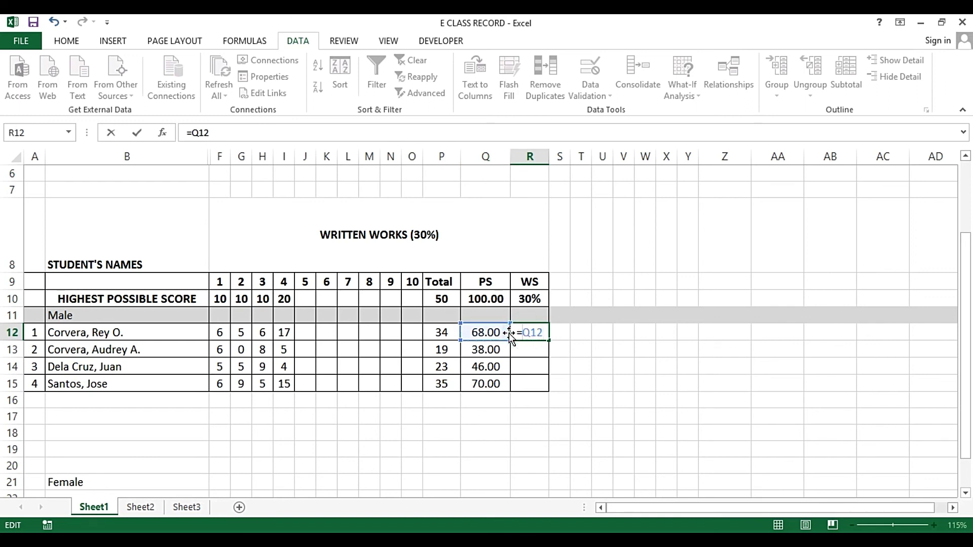
text($Q12*)
click(527, 298)
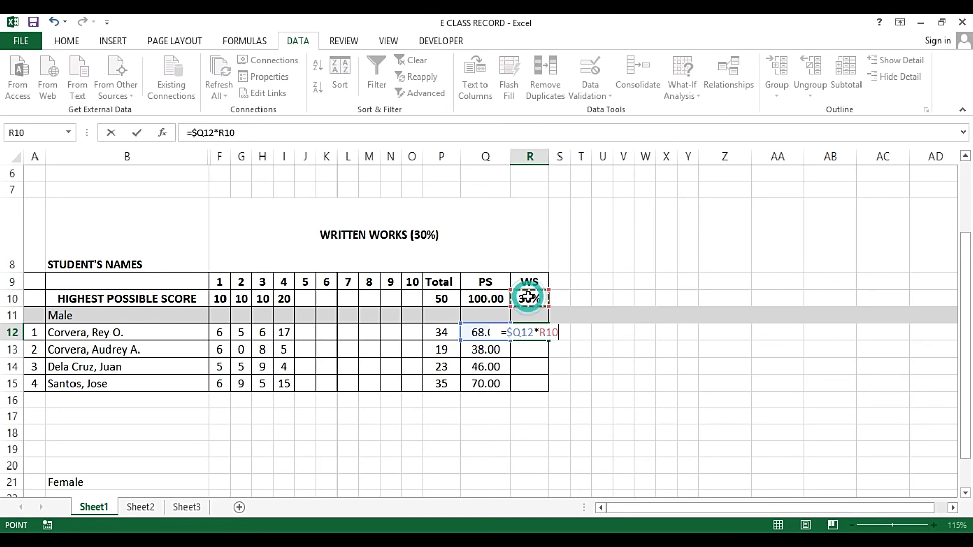
double_click(542, 333)
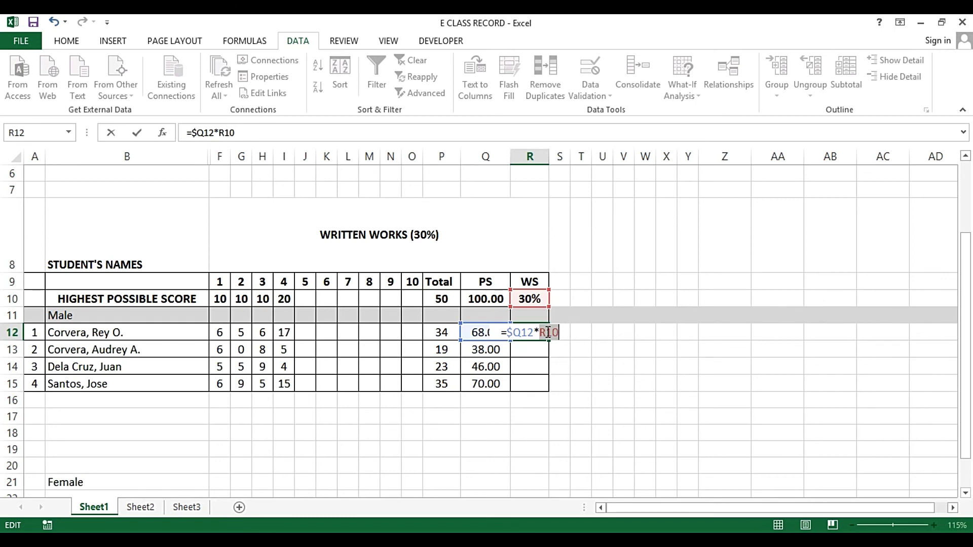
key(F4)
key(Return)
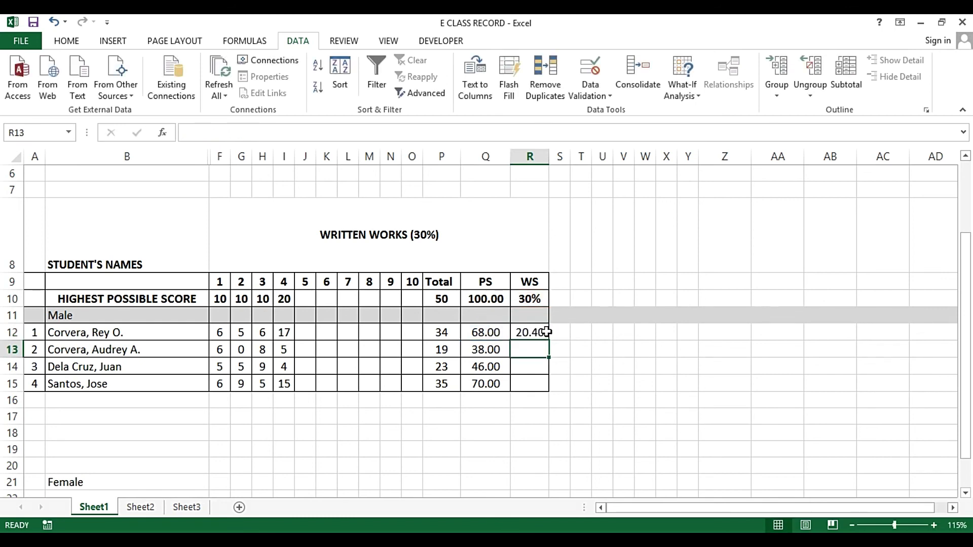
Copy the R12 weighted-score formula into R13:R15 for the other three students
key(Up)
key(ctrl+c)
key(Down)
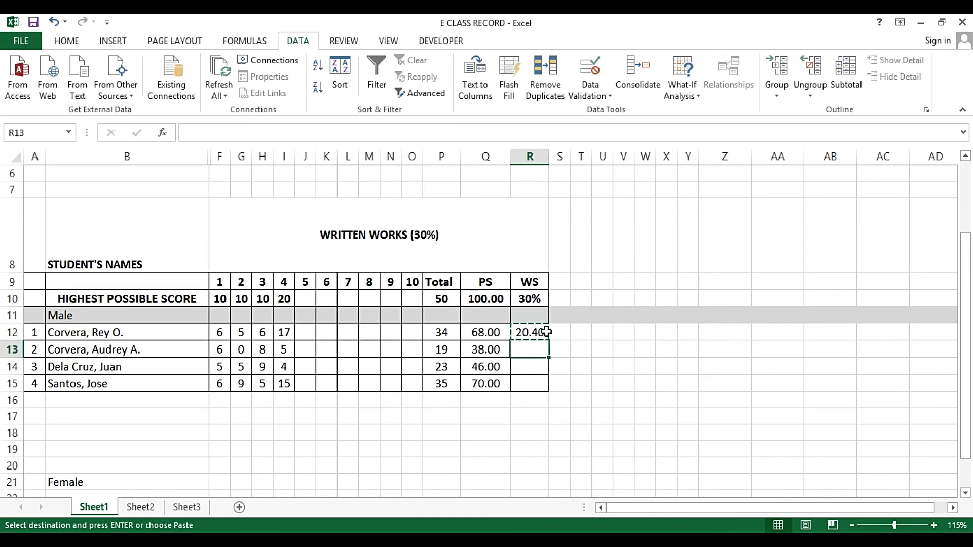
key(shift+Down)
key(shift+Down)
key(Return)
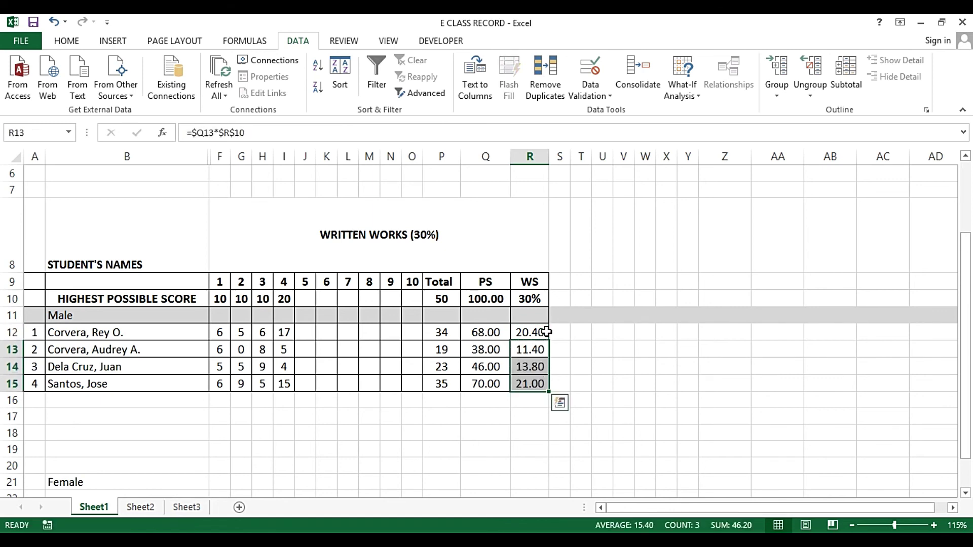
key(Escape)
drag(220, 282, 494, 379)
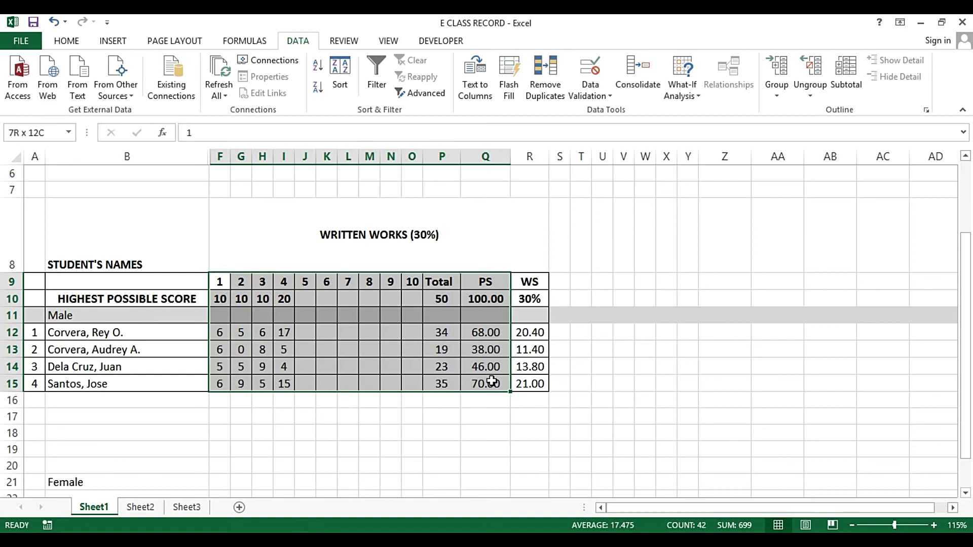
click(454, 259)
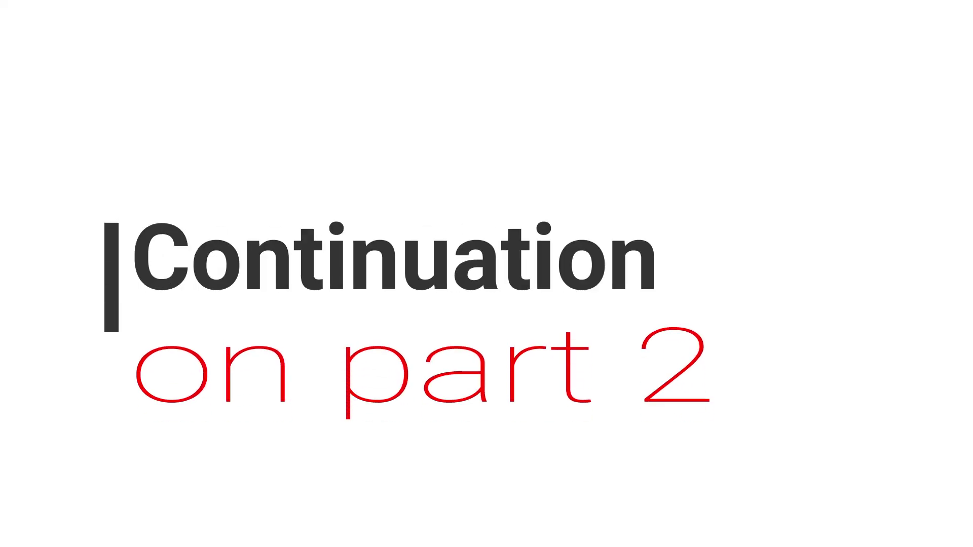